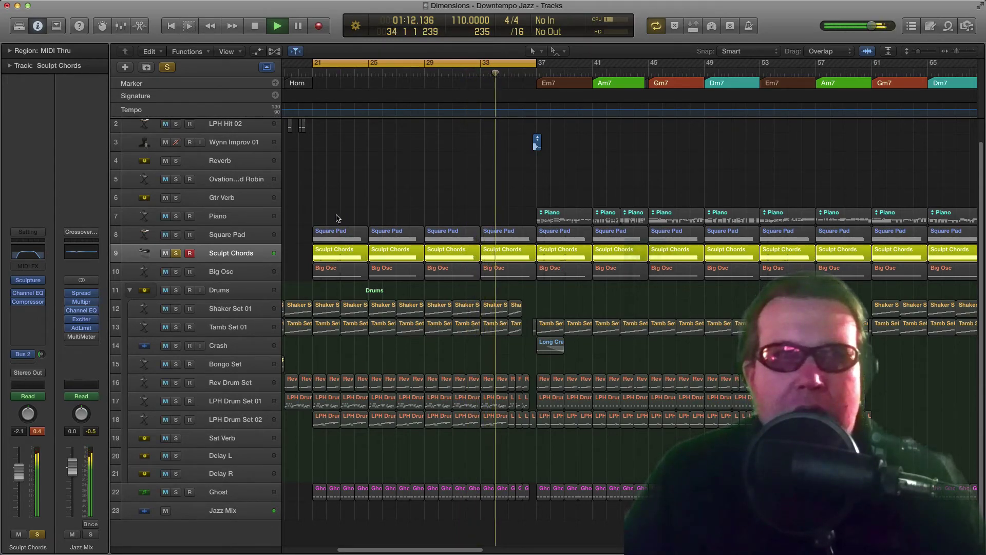
# Stop playback and adjust the timeline's horizontal zoom to examine the song's opening section.
pyautogui.press('space')
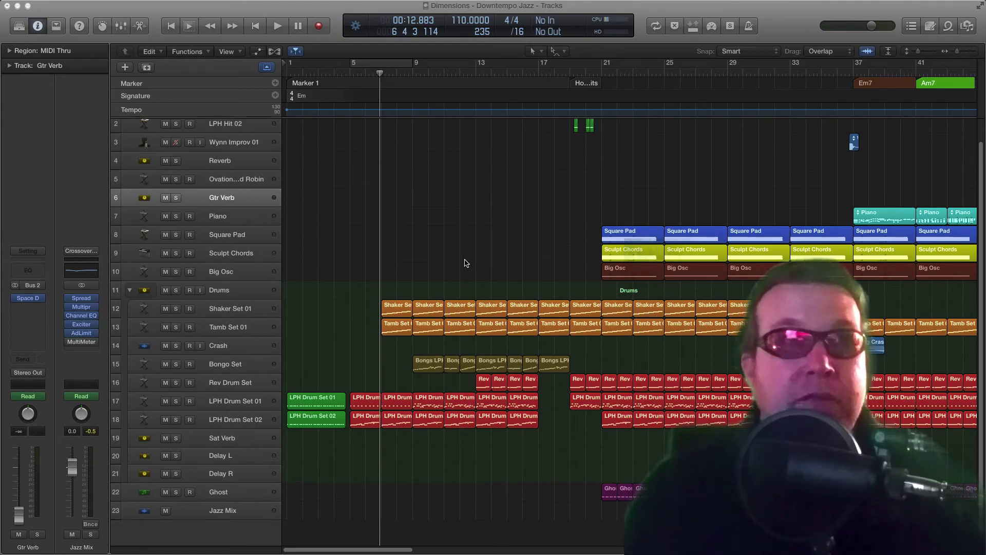
pyautogui.press('super+Right')
pyautogui.press('super+Right')
pyautogui.press('super+Right')
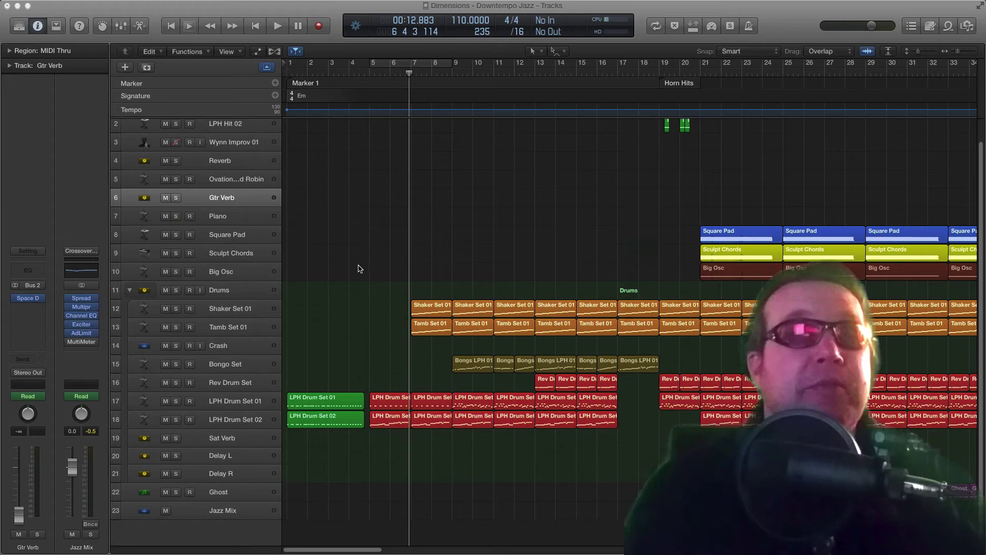
pyautogui.press('super+Left')
pyautogui.press('super+Left')
pyautogui.press('super+Left')
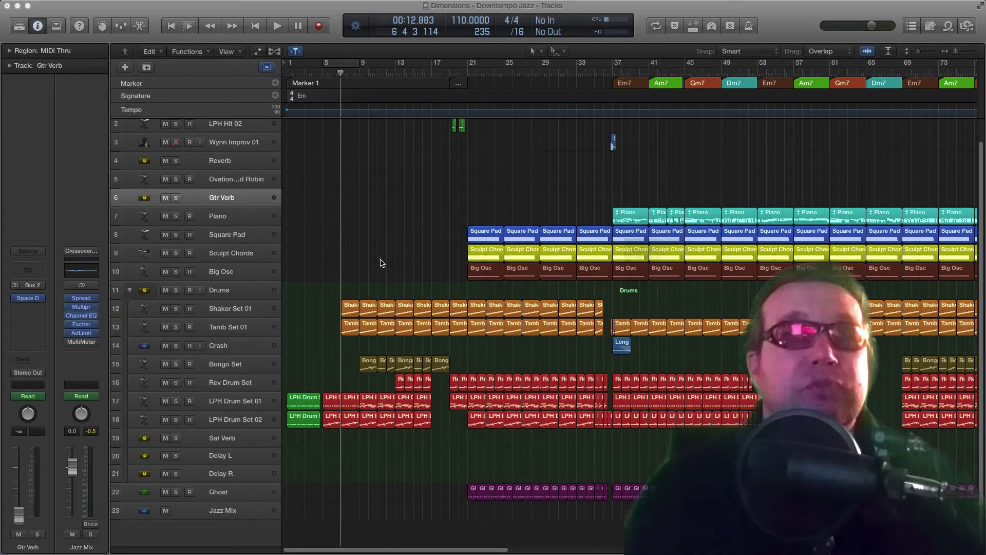
pyautogui.press('super+Right')
pyautogui.press('super+Right')
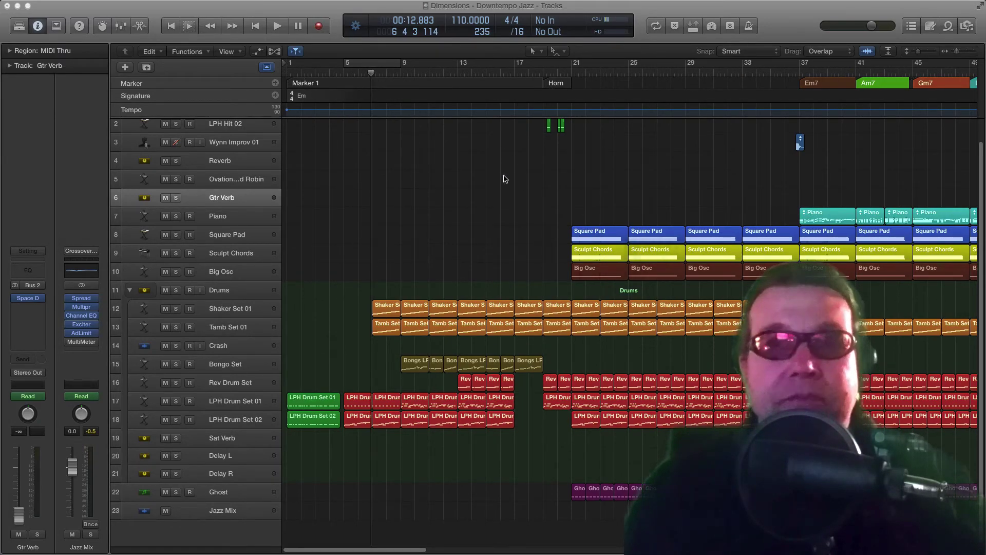
# Play the arrangement from bar 1 through the horn hits and stop just before bar 21.
pyautogui.press('Return')
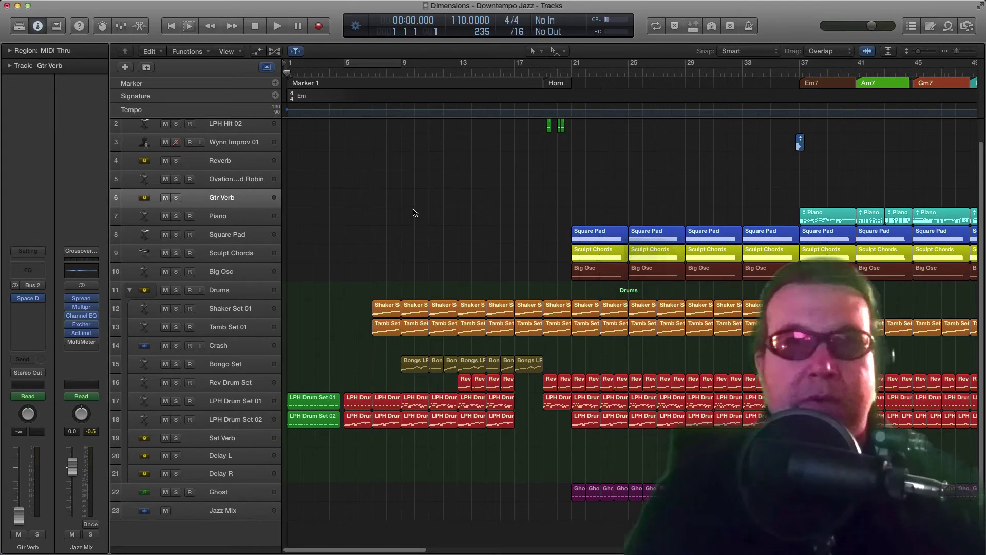
pyautogui.press('space')
pyautogui.press('super+Right')
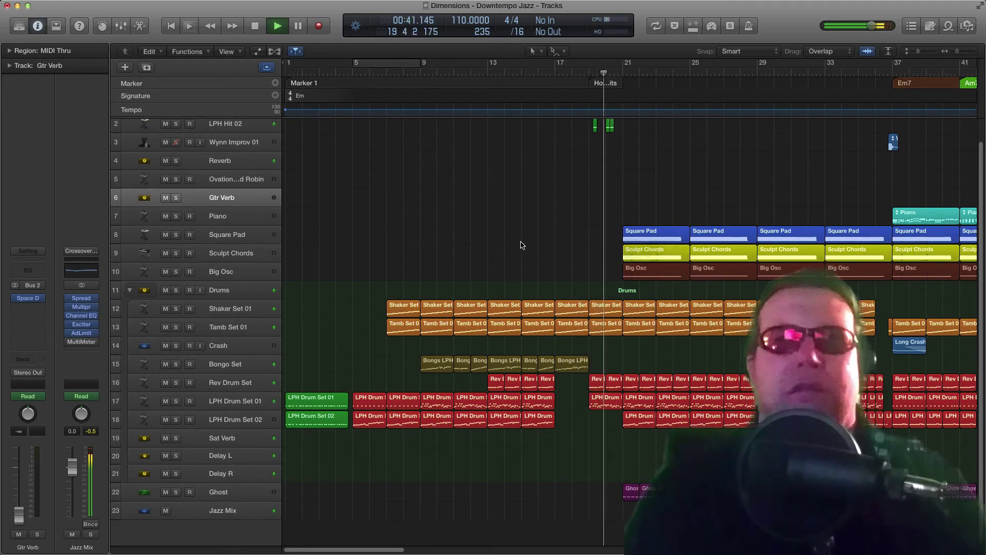
pyautogui.press('space')
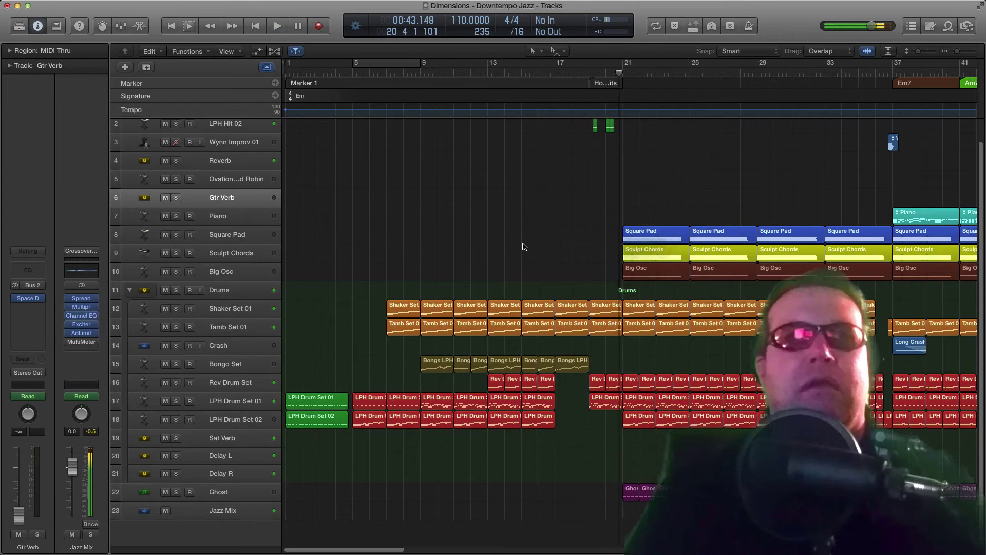
pyautogui.press('super+Right')
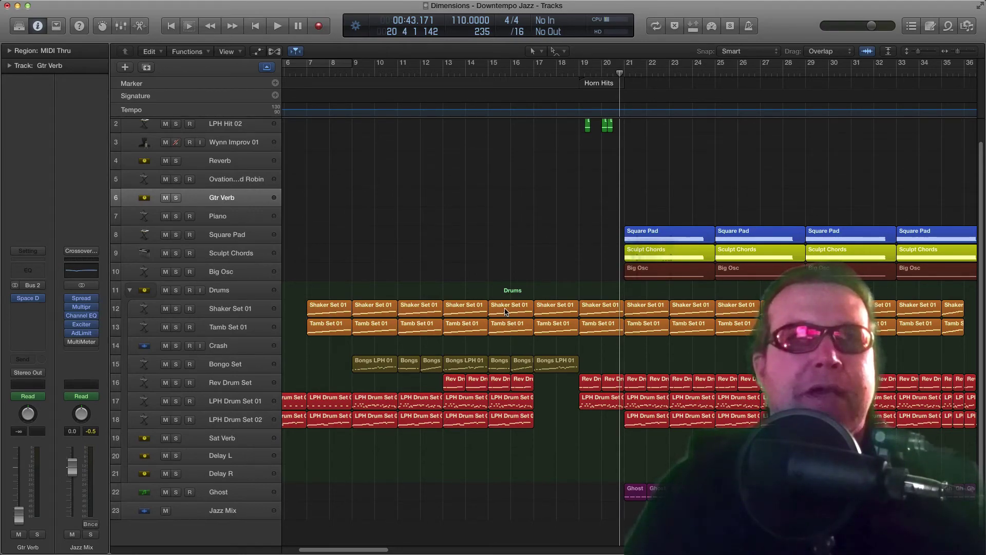
pyautogui.hscroll(-3, 580, 377)
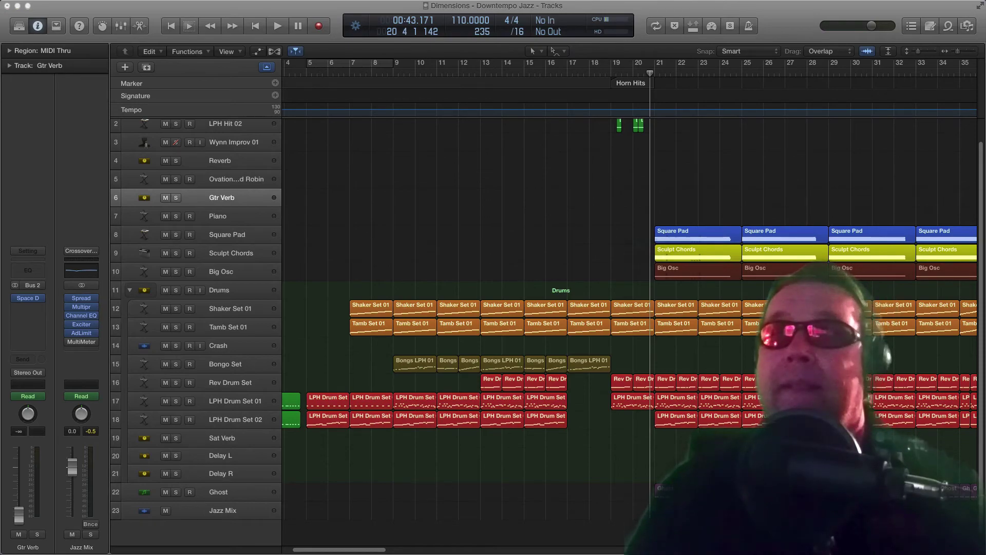
# Open the mixer in its own window, reposition it and enlarge it to fit more channel strips.
pyautogui.press('super+2')
pyautogui.moveTo(358, 106); pyautogui.dragTo(96, 23)
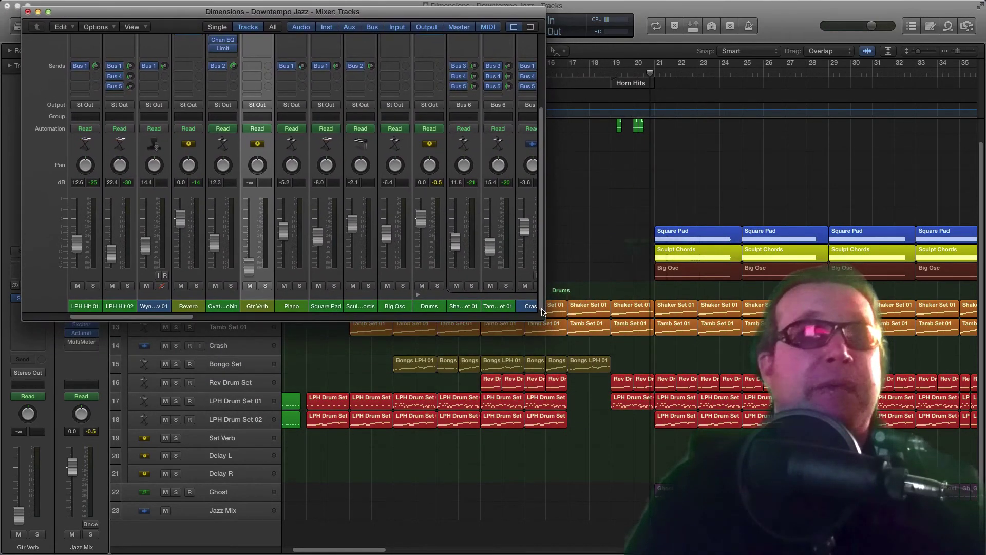
pyautogui.moveTo(540, 317); pyautogui.dragTo(944, 375)
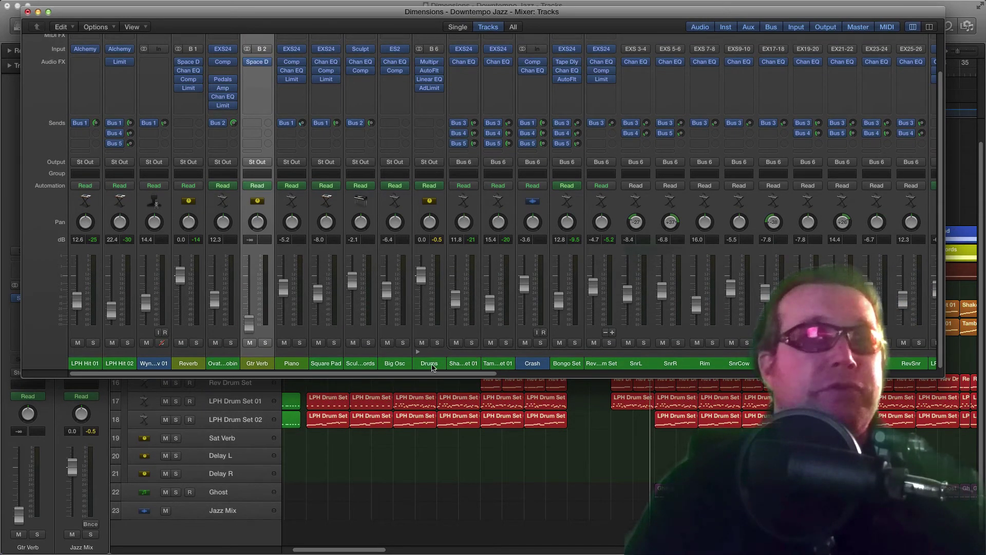
# Look through the mixer's channel strips as far as Master and back to the Rev Drum Set strip.
pyautogui.moveTo(428, 373); pyautogui.dragTo(790, 376)
pyautogui.hscroll(5, 888, 355)
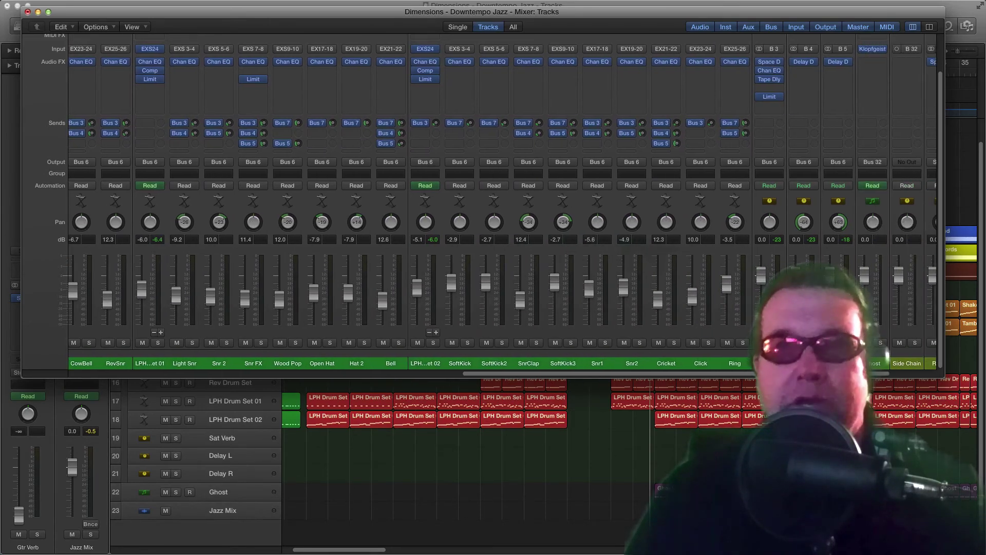
pyautogui.hscroll(-10, 675, 375)
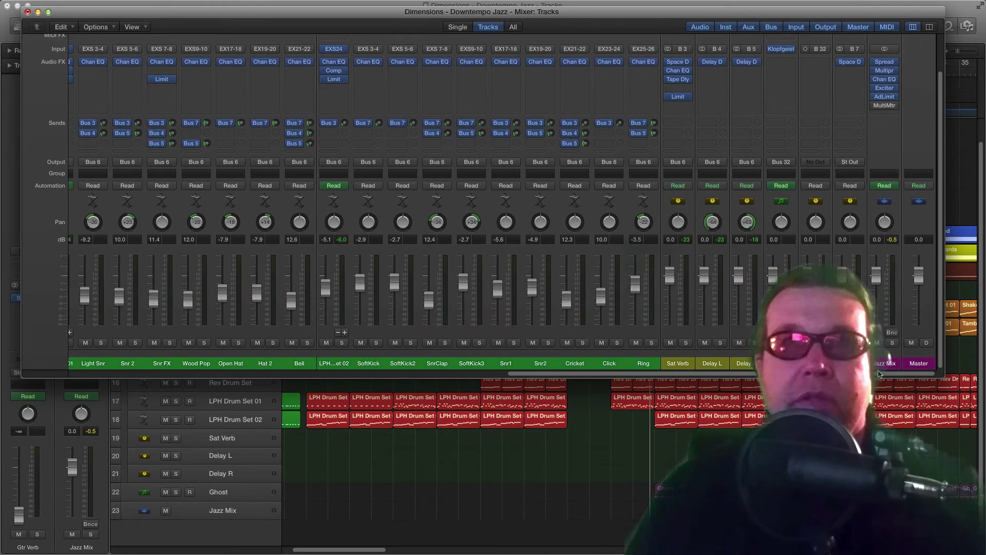
pyautogui.hscroll(-10, 674, 375)
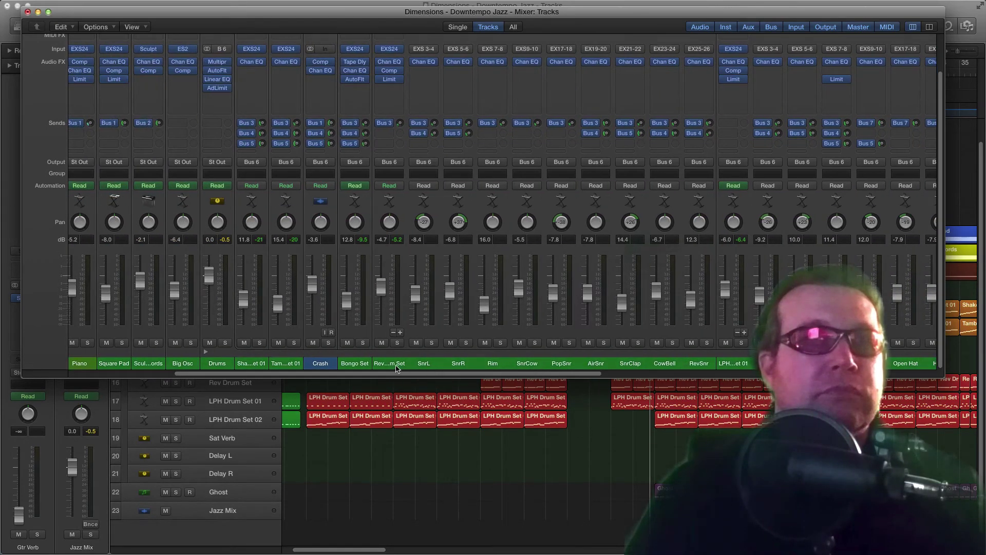
# Select the Rev Drum Set channel strip, then solo the Drums bus in the mixer.
pyautogui.click(397, 364)
pyautogui.hscroll(-6, 255, 372)
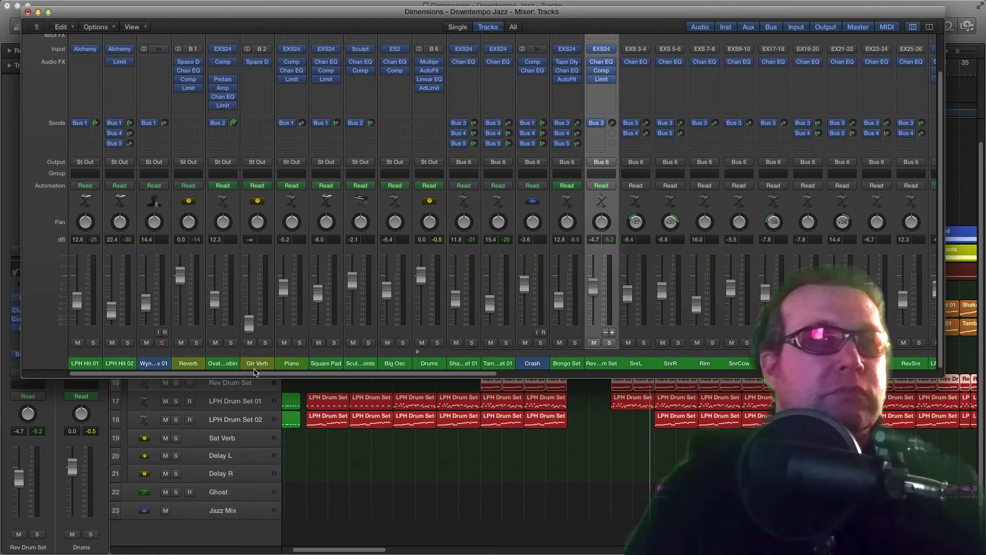
pyautogui.click(429, 363)
pyautogui.click(436, 342)
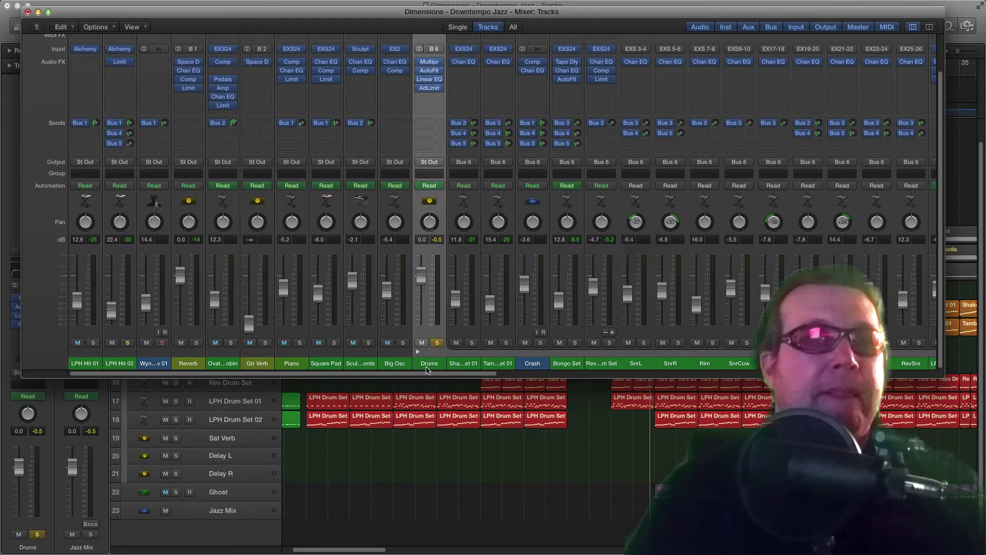
# Select in turn the LPH Drum Set 02, LPH Drum Set 01 and Rev Drum Set strips together with their individual outputs.
pyautogui.moveTo(430, 374); pyautogui.dragTo(806, 382)
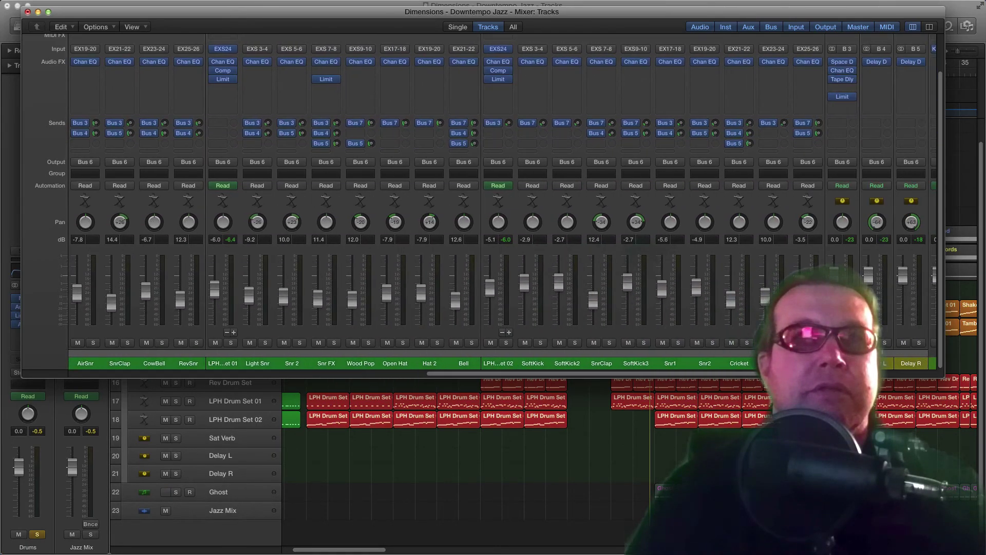
pyautogui.moveTo(491, 366); pyautogui.dragTo(820, 363)
pyautogui.moveTo(676, 376); pyautogui.dragTo(495, 370)
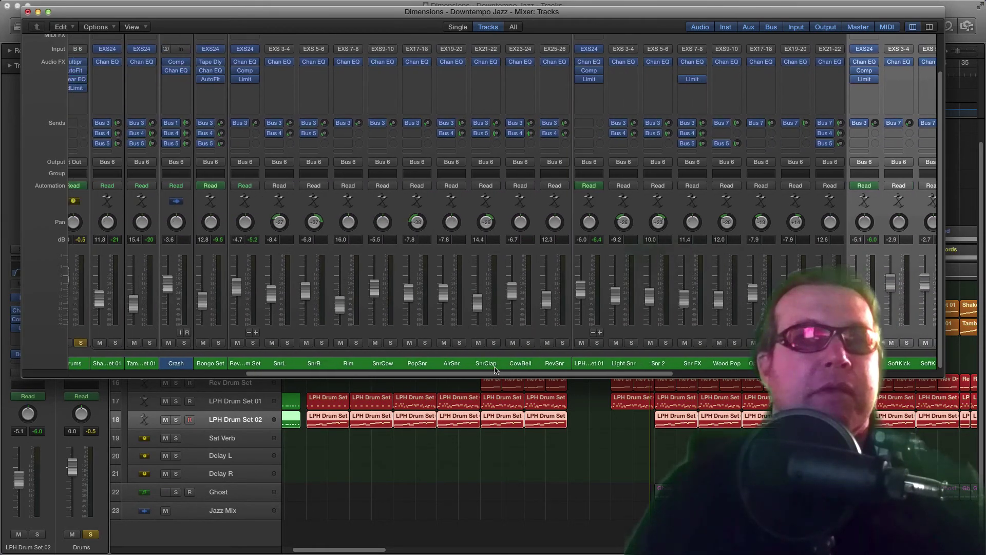
pyautogui.moveTo(584, 366); pyautogui.dragTo(829, 365)
pyautogui.moveTo(581, 373); pyautogui.dragTo(770, 366)
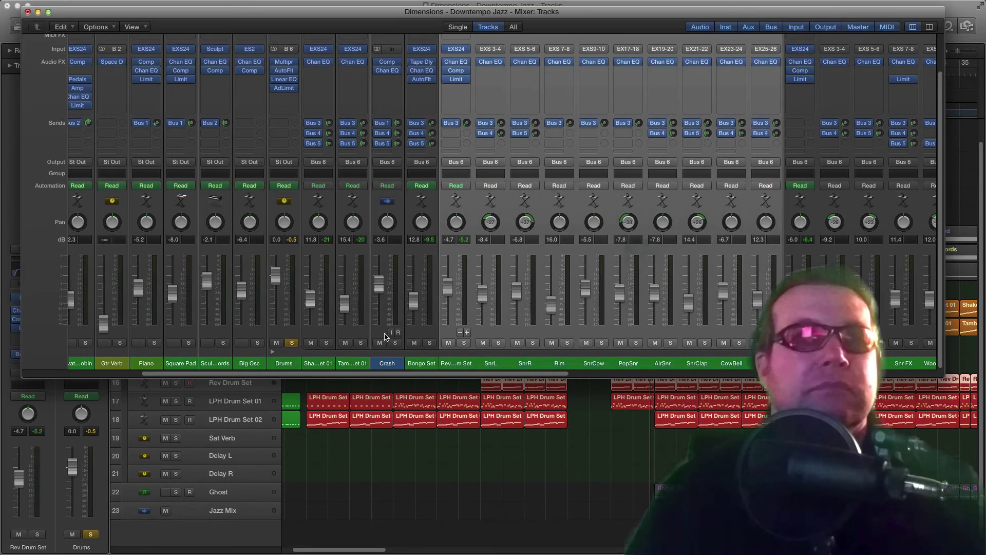
# Select in turn the Bongo Set, Crash, Tamb Set 01 and Shaker Set 01 channel strips.
pyautogui.click(411, 366)
pyautogui.click(388, 365)
pyautogui.click(349, 365)
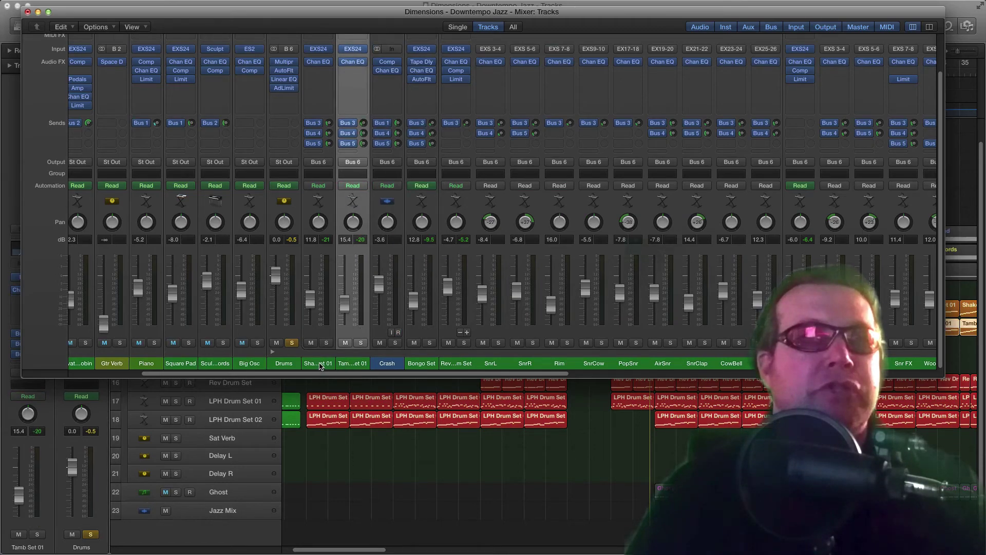
pyautogui.click(319, 366)
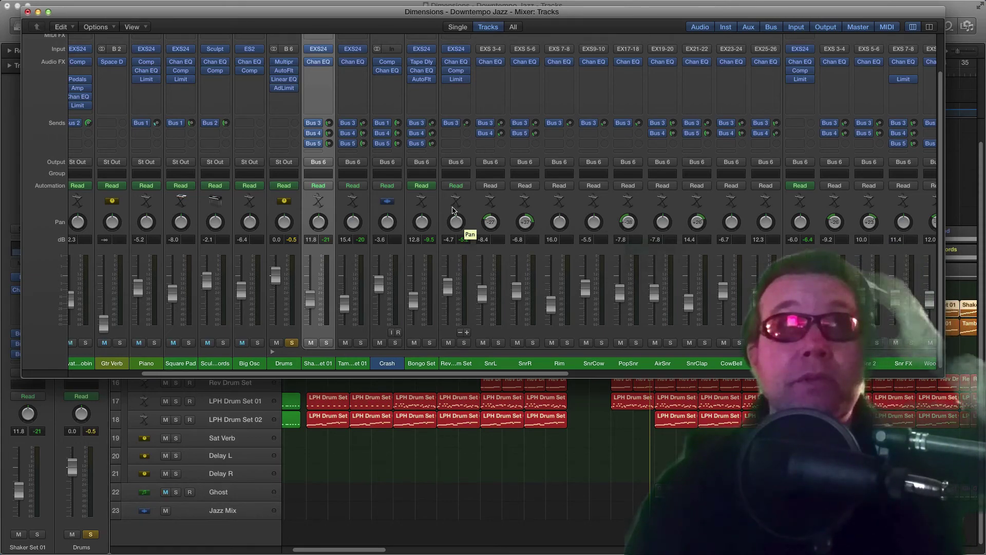
# Open the EXS24 sampler on the Rev Drum Set channel and bring up its Instrument Editor.
pyautogui.moveTo(424, 54)
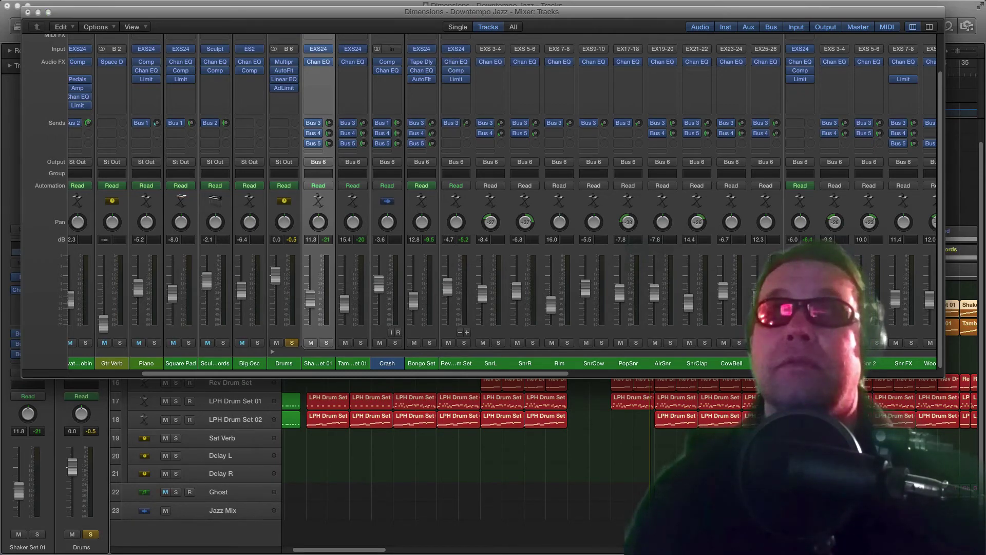
pyautogui.click(456, 49)
pyautogui.moveTo(605, 118); pyautogui.dragTo(279, 87)
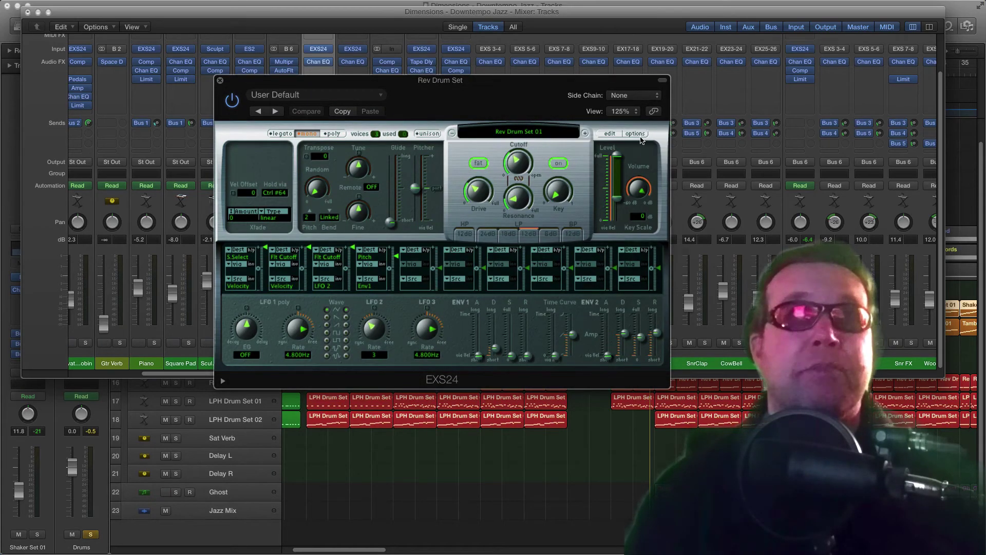
pyautogui.click(616, 136)
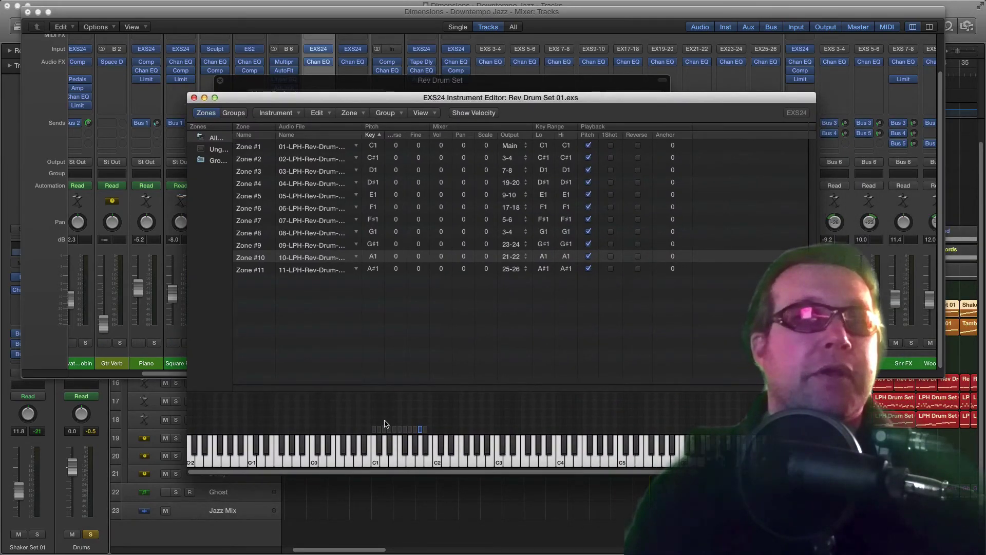
# Audition the Rev Drum Set samples one after another on the editor's keyboard, from C1 up to A#1.
pyautogui.click(378, 452)
pyautogui.click(382, 447)
pyautogui.click(384, 460)
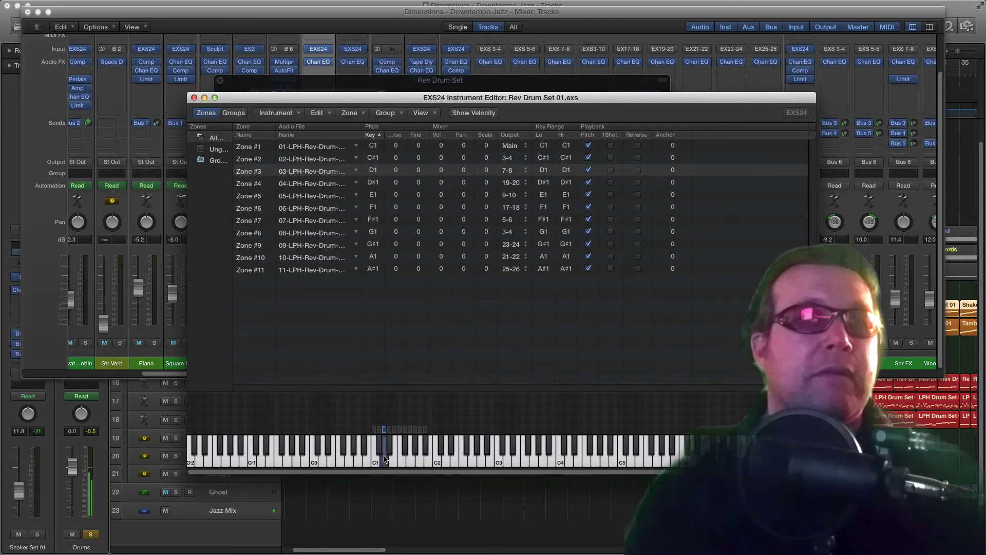
pyautogui.click(390, 450)
pyautogui.click(396, 459)
pyautogui.click(401, 461)
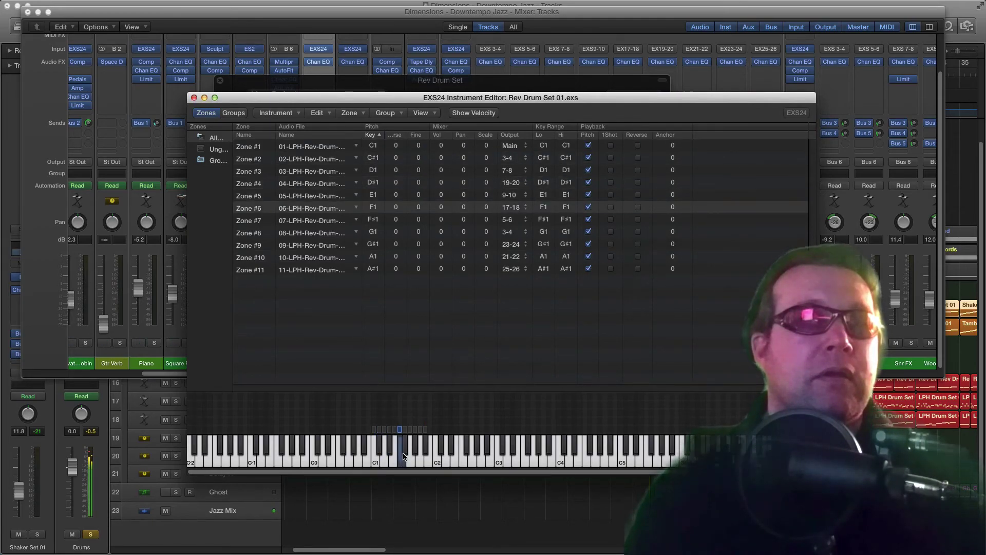
pyautogui.click(405, 450)
pyautogui.click(410, 463)
pyautogui.click(416, 448)
pyautogui.click(420, 463)
pyautogui.click(425, 452)
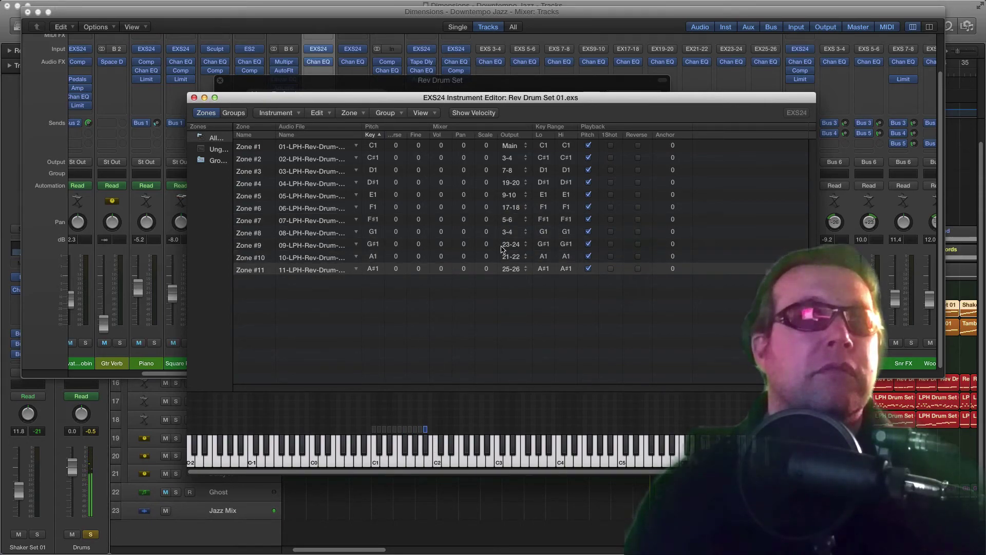
# Review the output routing choices for Zone #1 and keep it on Main.
pyautogui.click(510, 147)
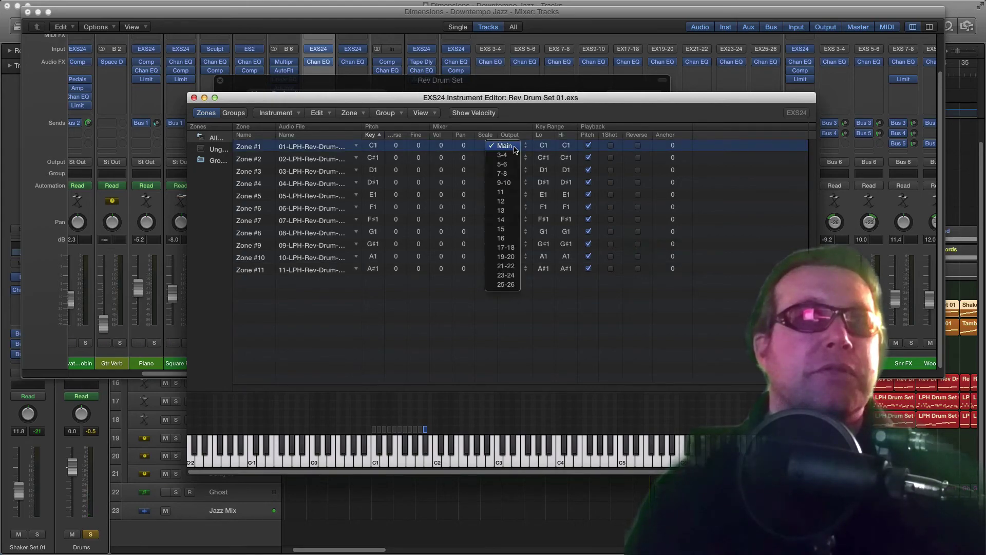
pyautogui.click(533, 138)
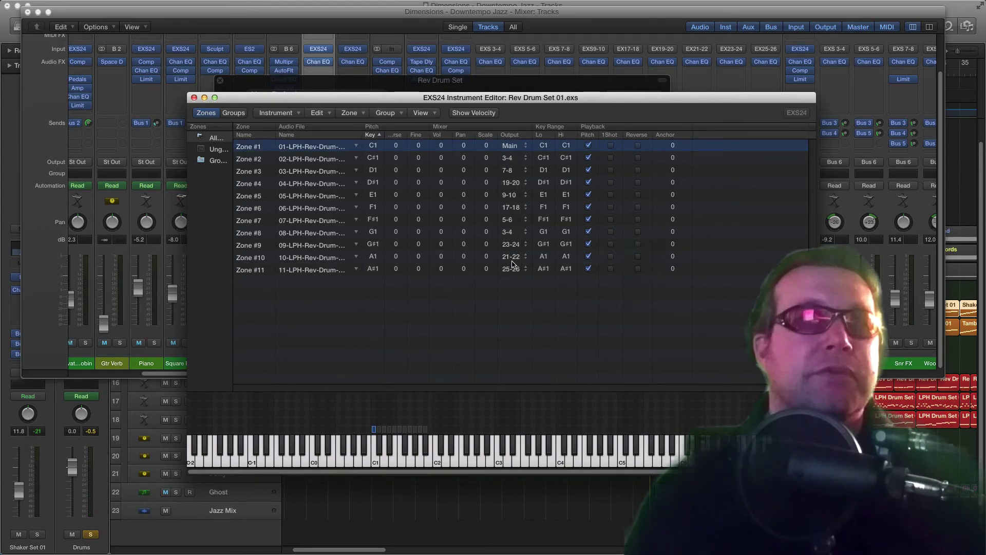
pyautogui.click(518, 149)
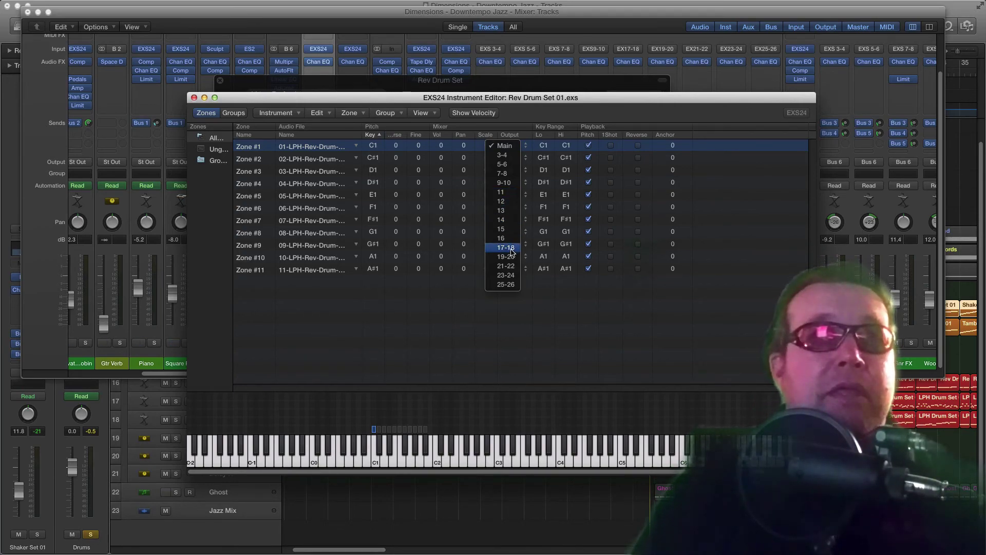
pyautogui.click(512, 146)
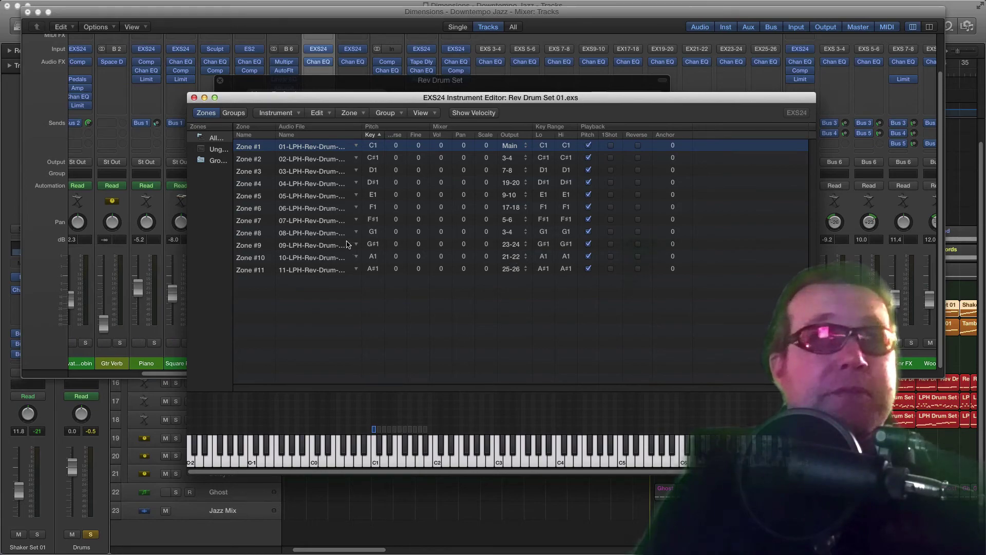
# View Zone #1's audio file in the Sample Editor, close it, and reveal the file in Finder.
pyautogui.click(356, 147)
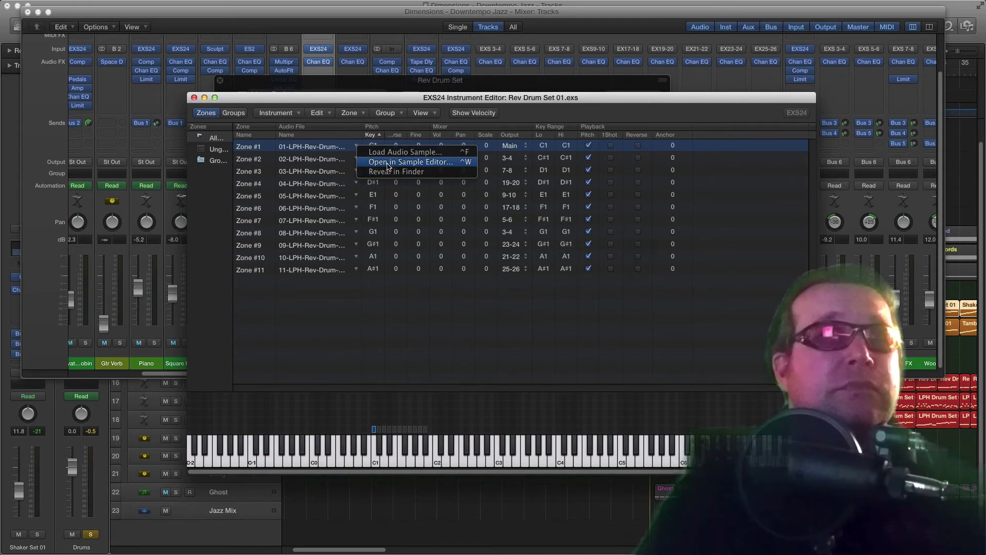
pyautogui.click(387, 163)
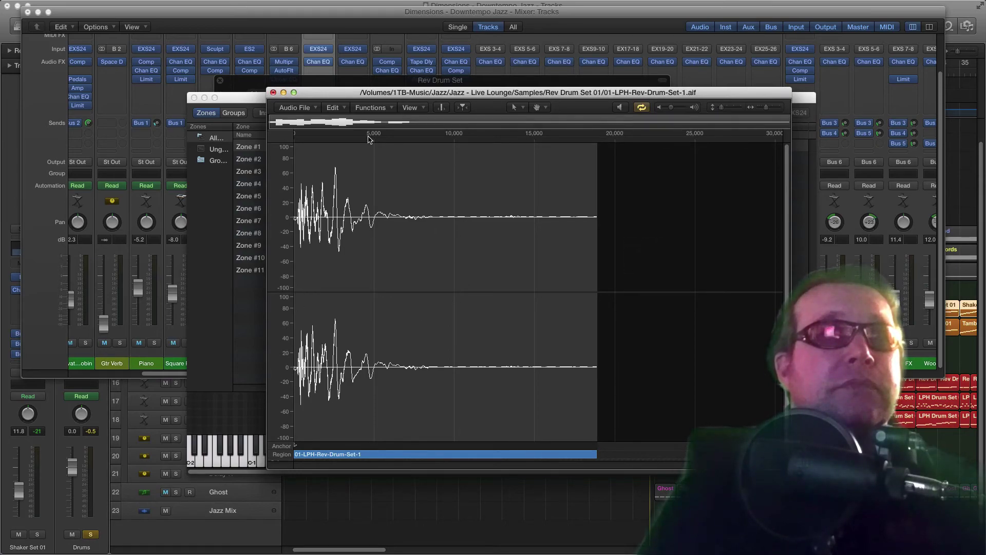
pyautogui.click(273, 93)
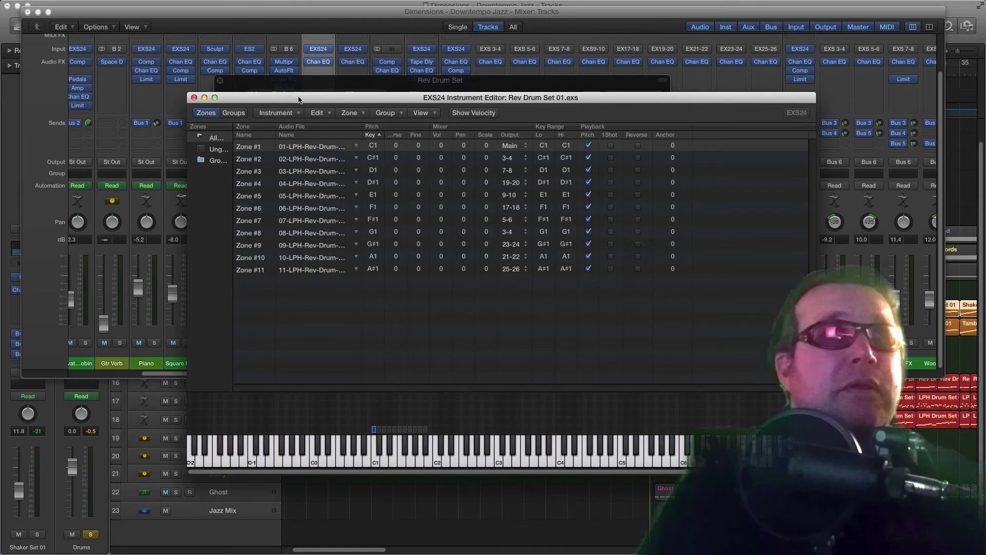
pyautogui.click(357, 147)
pyautogui.click(383, 171)
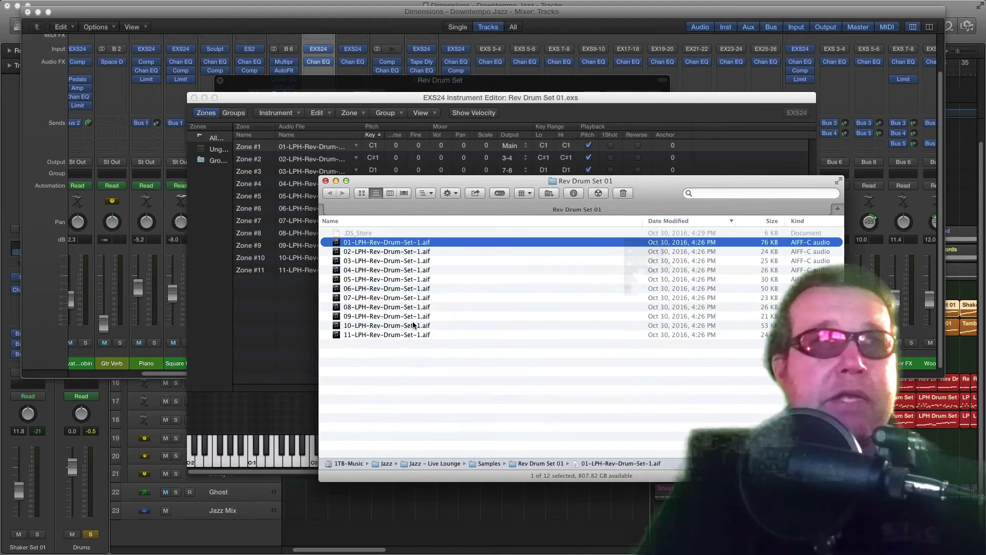
# Close the Finder window, the Rev Drum Set 01 Instrument Editor and the Rev Drum Set EXS24 window.
pyautogui.moveTo(341, 181); pyautogui.dragTo(347, 187)
pyautogui.click(342, 186)
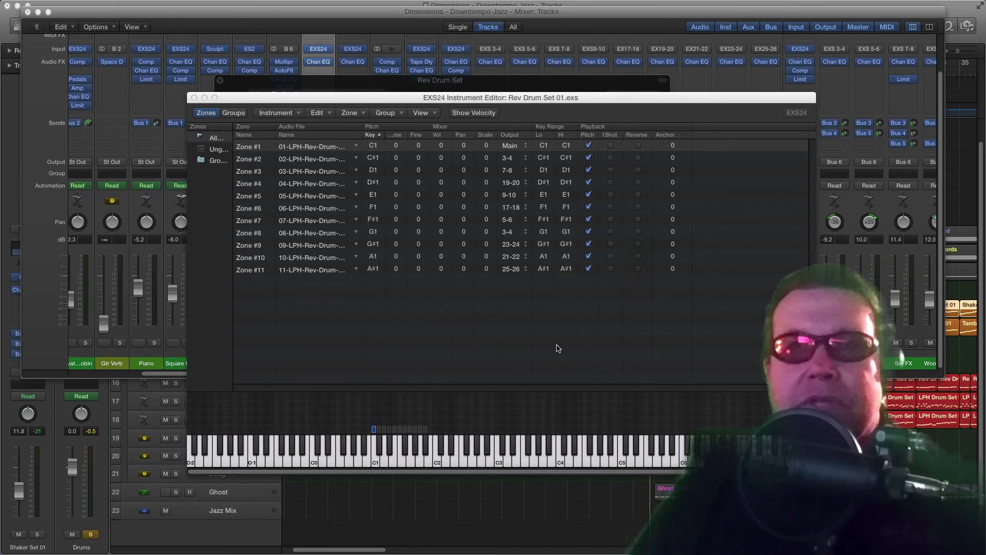
pyautogui.moveTo(394, 98); pyautogui.dragTo(386, 94)
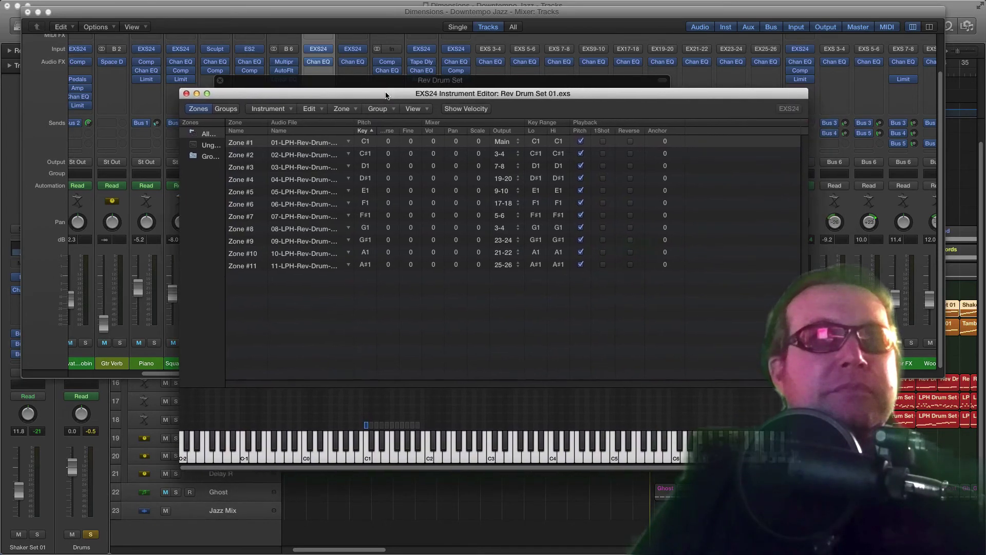
pyautogui.moveTo(225, 97); pyautogui.dragTo(231, 96)
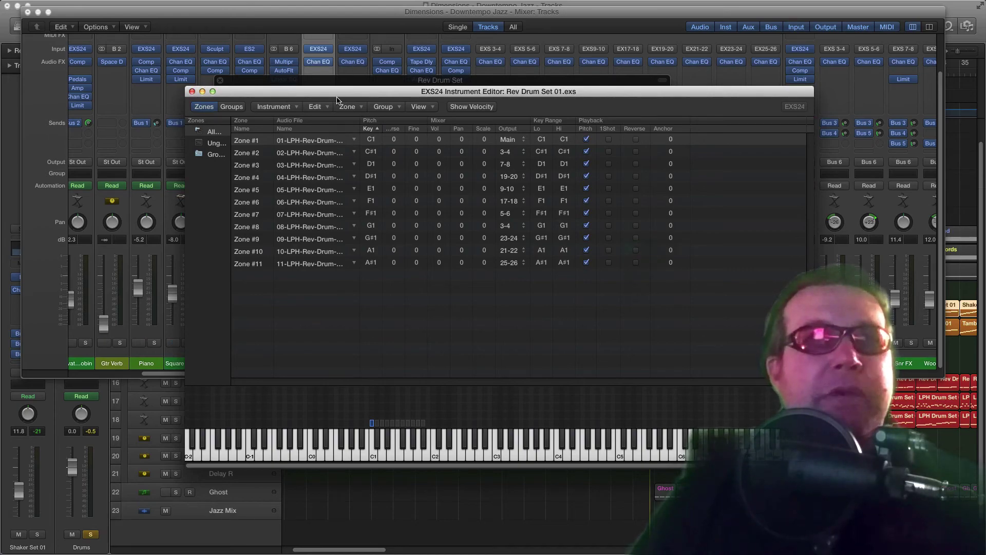
pyautogui.click(191, 93)
pyautogui.moveTo(441, 79); pyautogui.dragTo(470, 50)
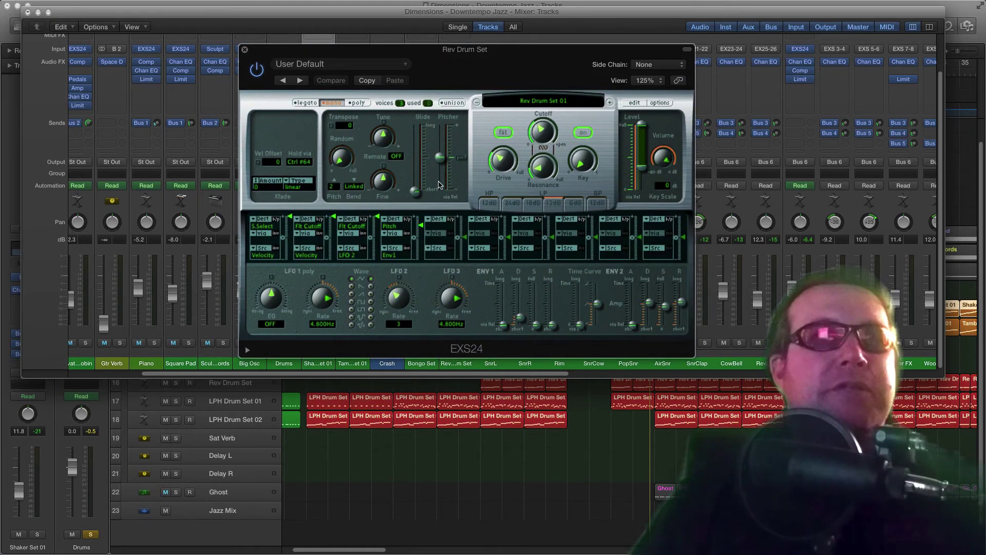
pyautogui.moveTo(270, 53); pyautogui.dragTo(271, 61)
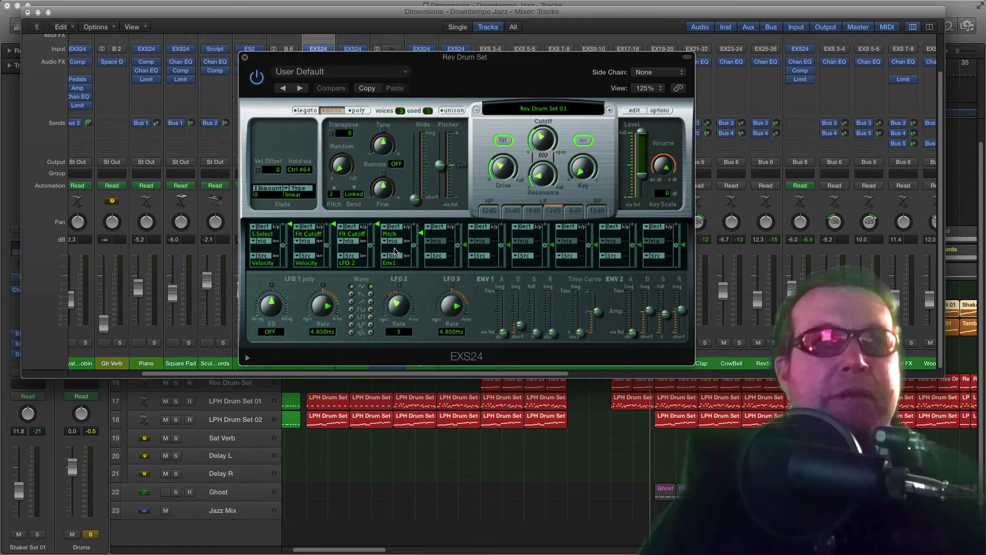
pyautogui.moveTo(449, 60); pyautogui.dragTo(460, 76)
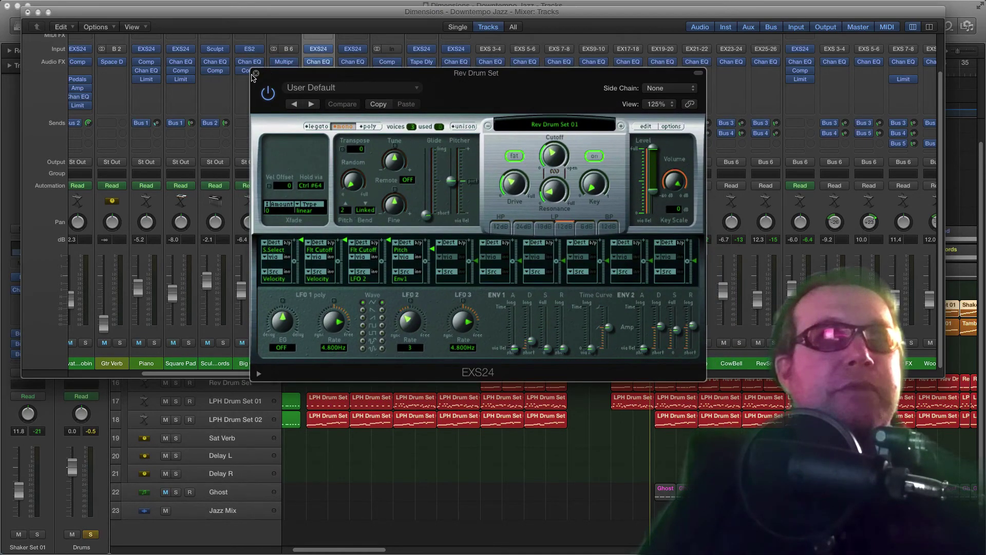
pyautogui.click(256, 73)
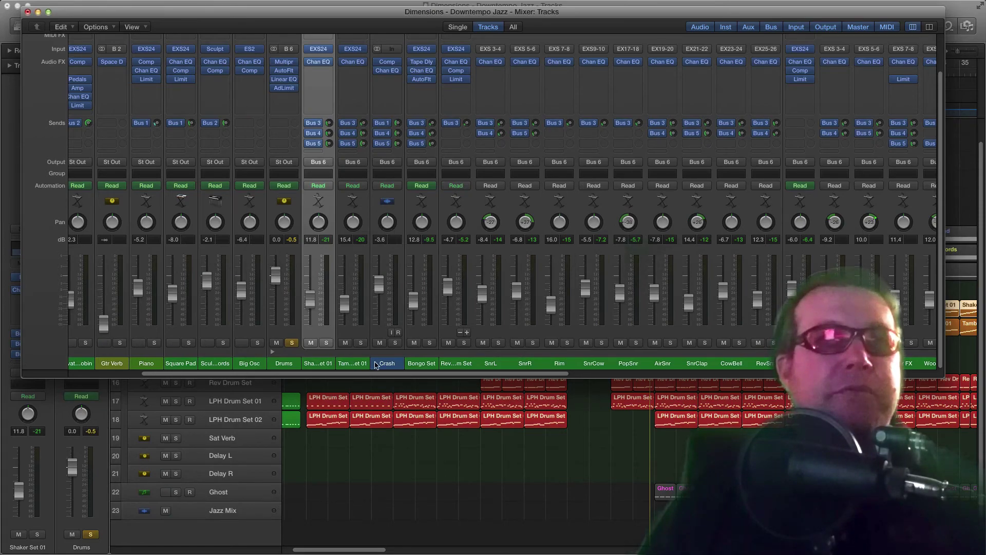
# Select the LPH Drum Set 01 channel and open its EXS24 sampler with the Instrument Editor.
pyautogui.moveTo(533, 377); pyautogui.dragTo(554, 376)
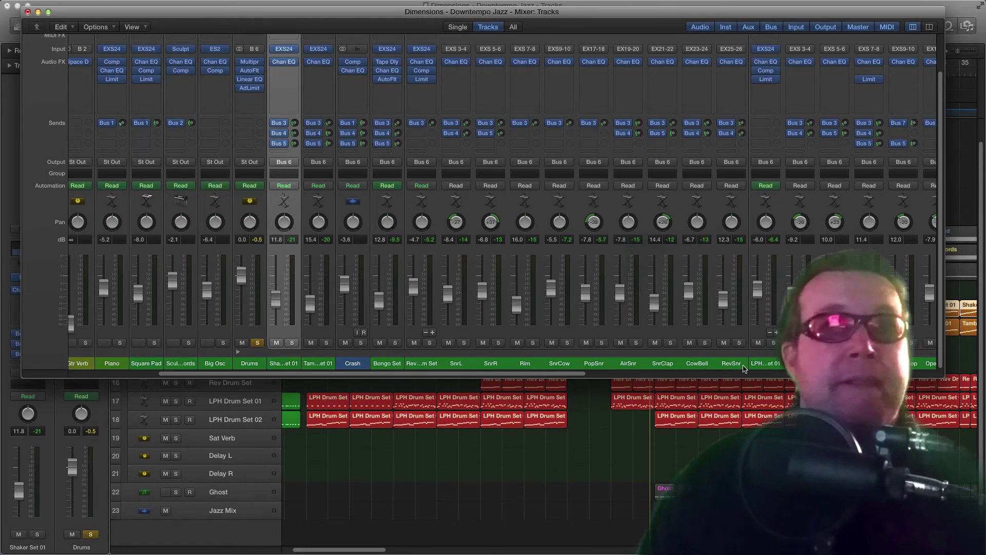
pyautogui.click(764, 364)
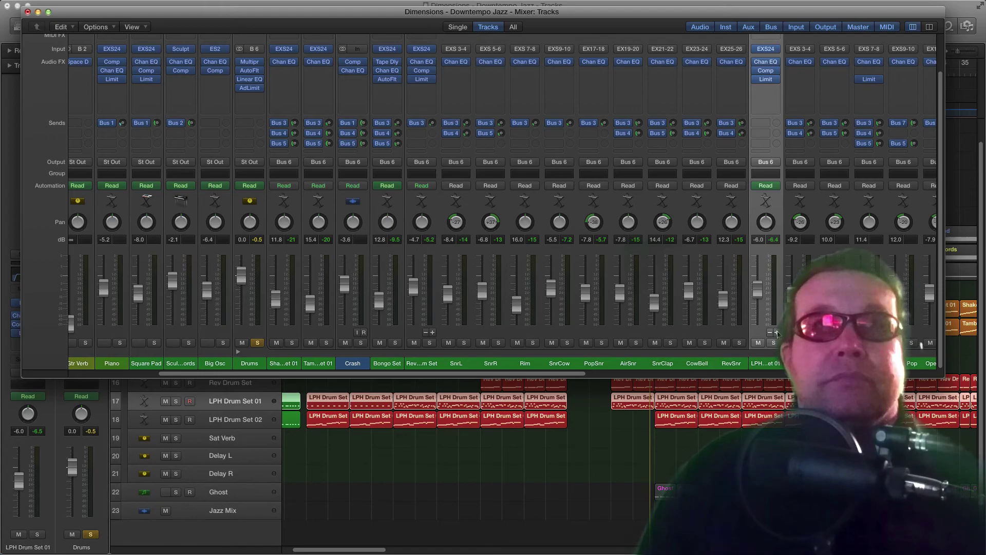
pyautogui.click(766, 49)
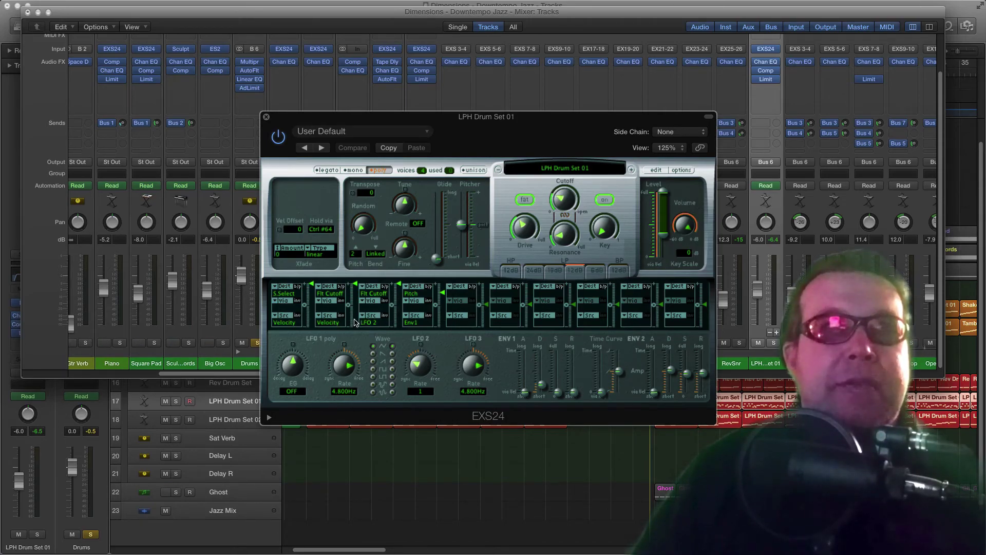
pyautogui.click(655, 171)
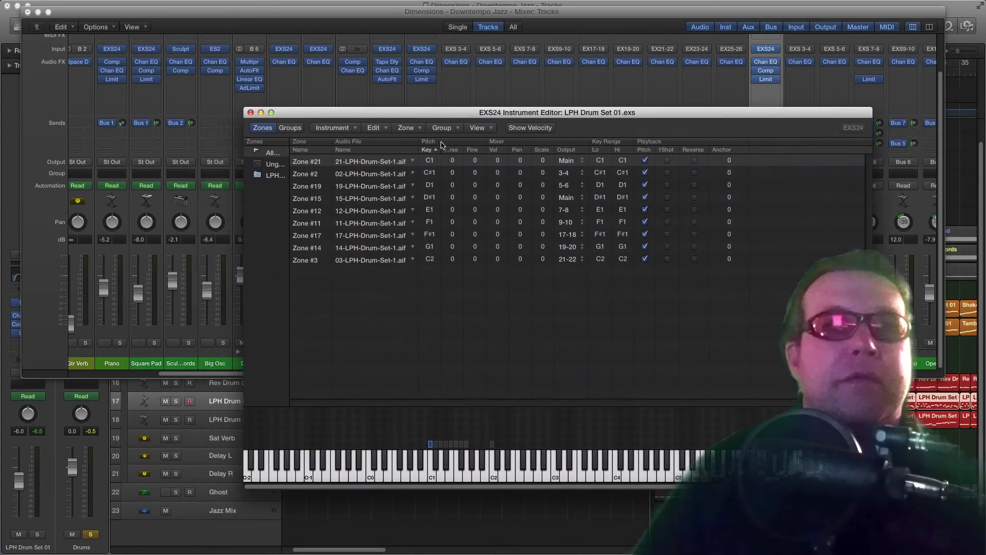
# Audition the LPH Drum Set 01 samples on the editor's keyboard from C1 up to C2 and close the editor and sampler.
pyautogui.click(436, 480)
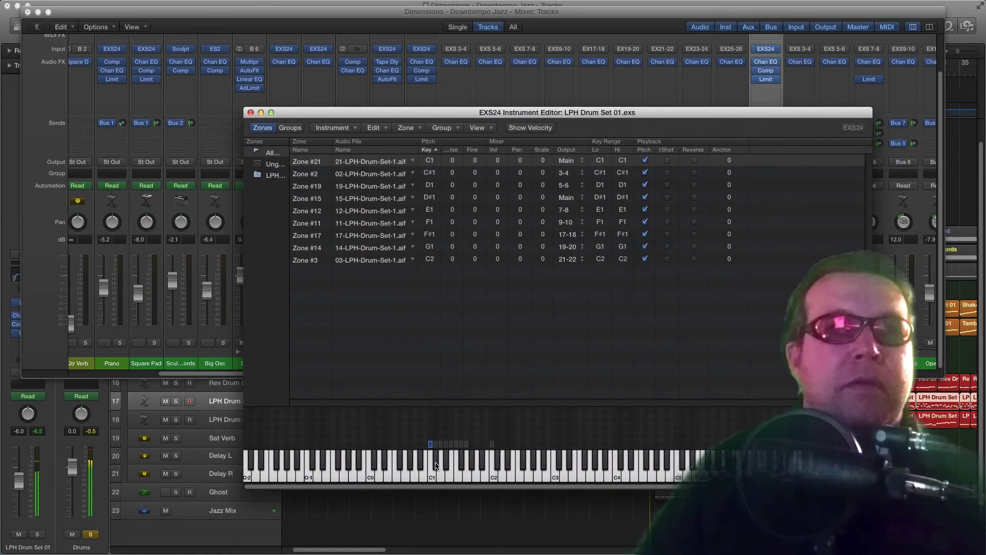
pyautogui.click(437, 462)
pyautogui.click(444, 470)
pyautogui.click(446, 461)
pyautogui.click(452, 471)
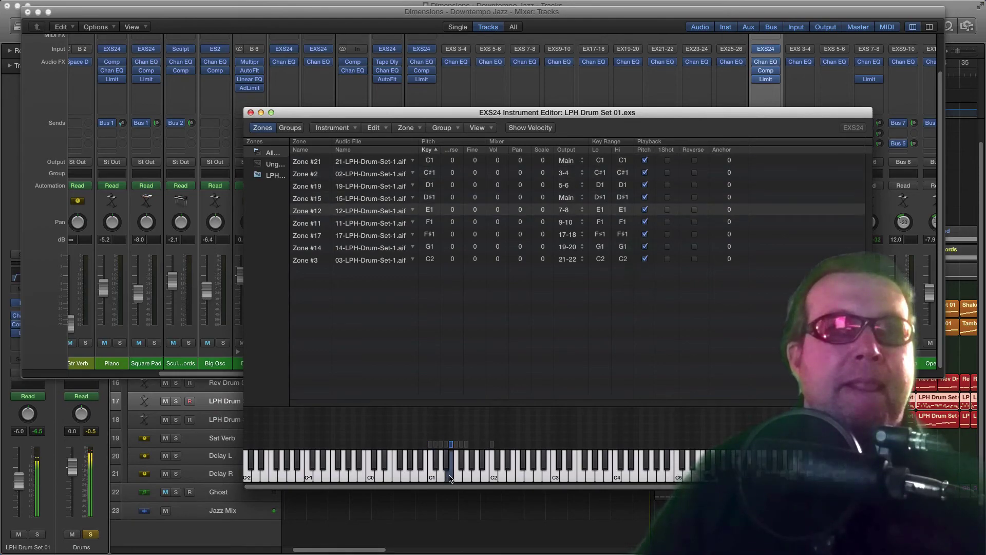
pyautogui.click(460, 468)
pyautogui.click(465, 461)
pyautogui.click(470, 472)
pyautogui.click(493, 477)
pyautogui.moveTo(314, 109); pyautogui.dragTo(315, 93)
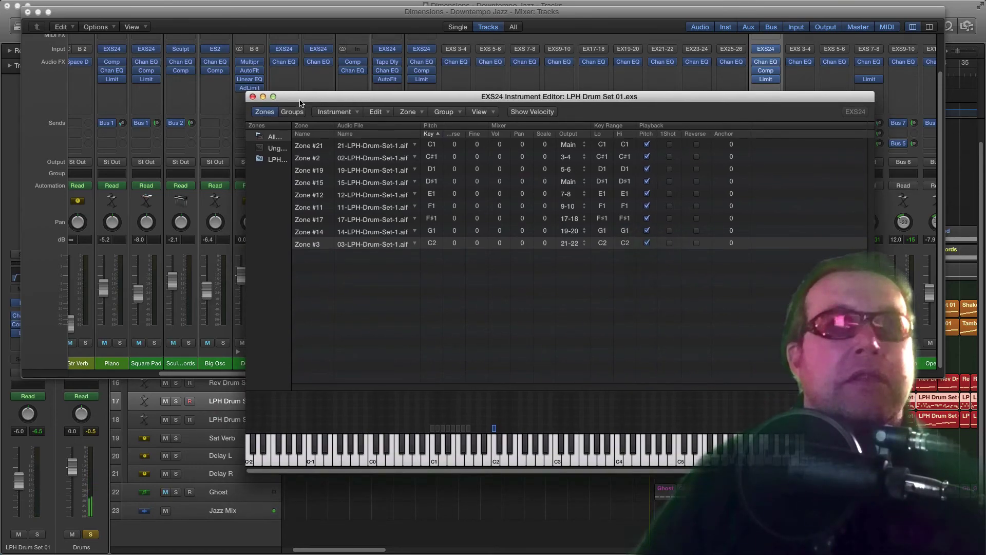
pyautogui.click(252, 96)
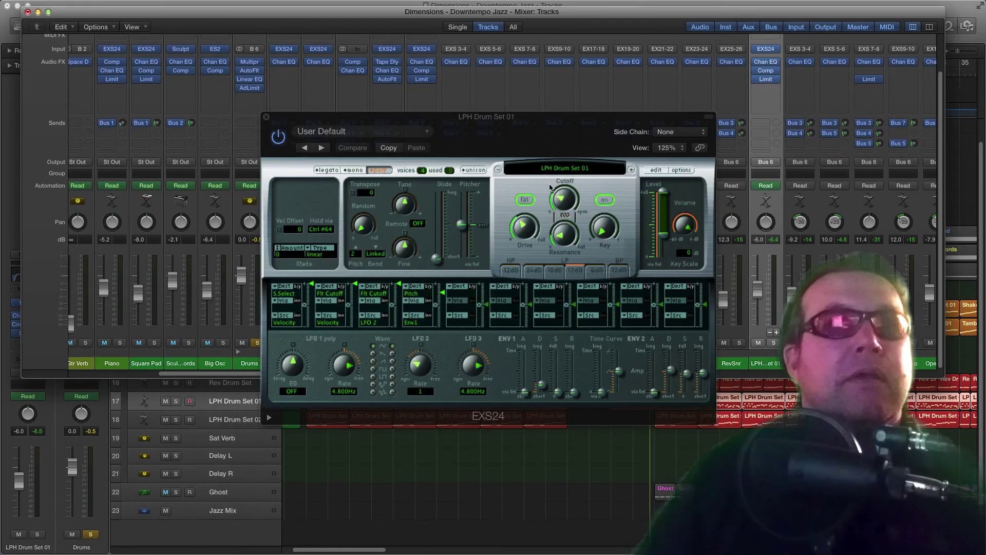
pyautogui.click(266, 117)
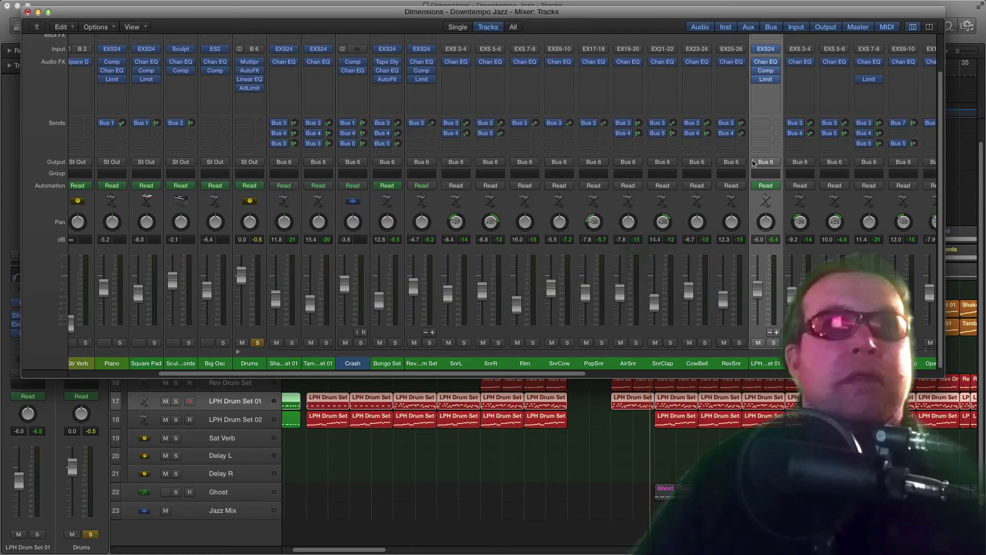
# Select the LPH Drum Set 02 channel and open its EXS24 sampler with the Instrument Editor.
pyautogui.moveTo(576, 373); pyautogui.dragTo(813, 374)
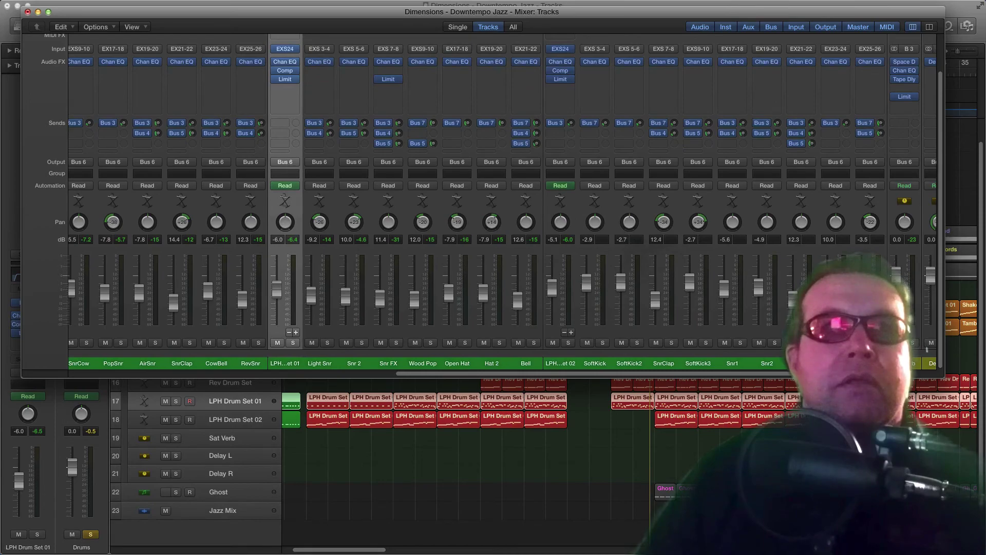
pyautogui.click(570, 364)
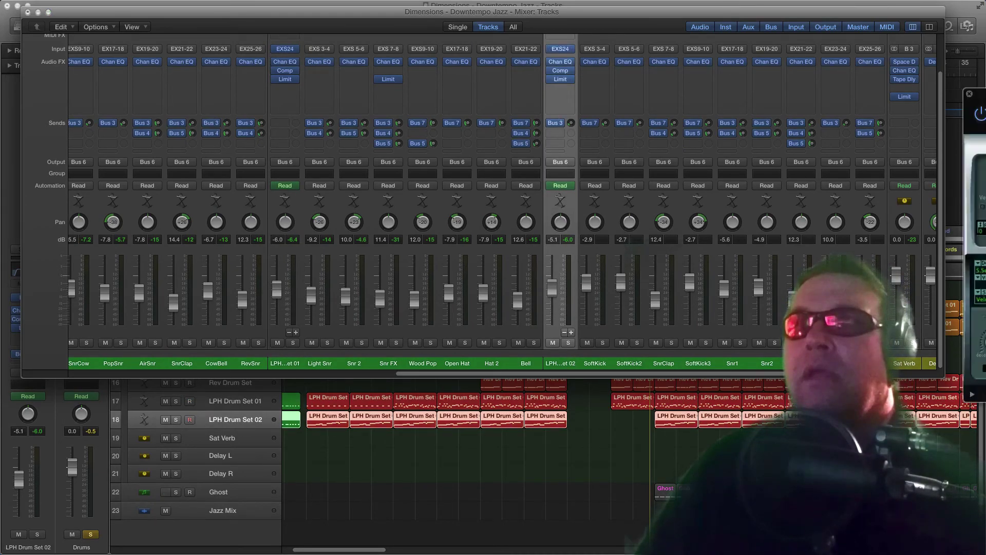
pyautogui.click(561, 49)
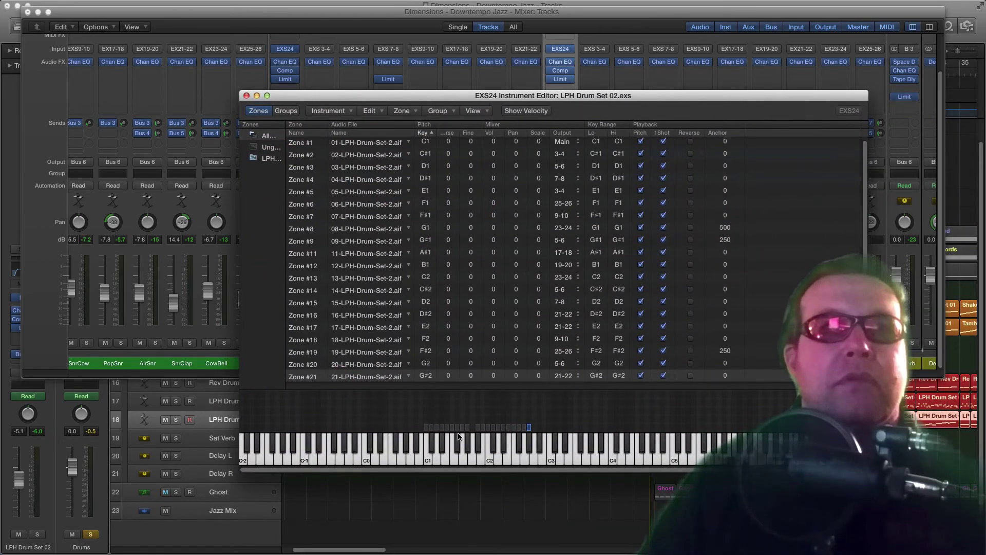
# Audition the LPH Drum Set 02 samples on the editor's keyboard from C1 up to G#2 and close the editor and sampler.
pyautogui.click(430, 461)
pyautogui.click(434, 447)
pyautogui.click(438, 454)
pyautogui.click(443, 446)
pyautogui.click(447, 455)
pyautogui.click(454, 455)
pyautogui.click(458, 445)
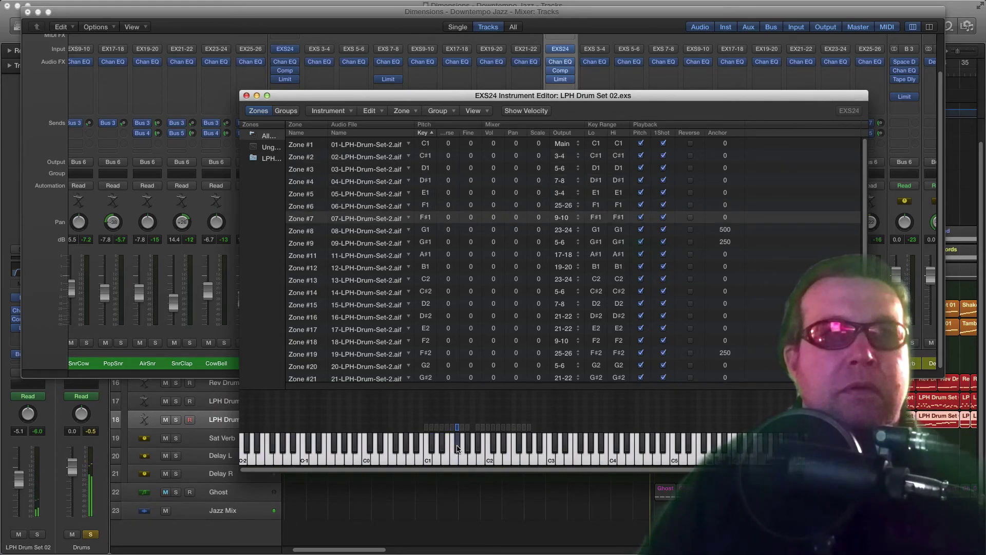
pyautogui.click(465, 452)
pyautogui.click(469, 450)
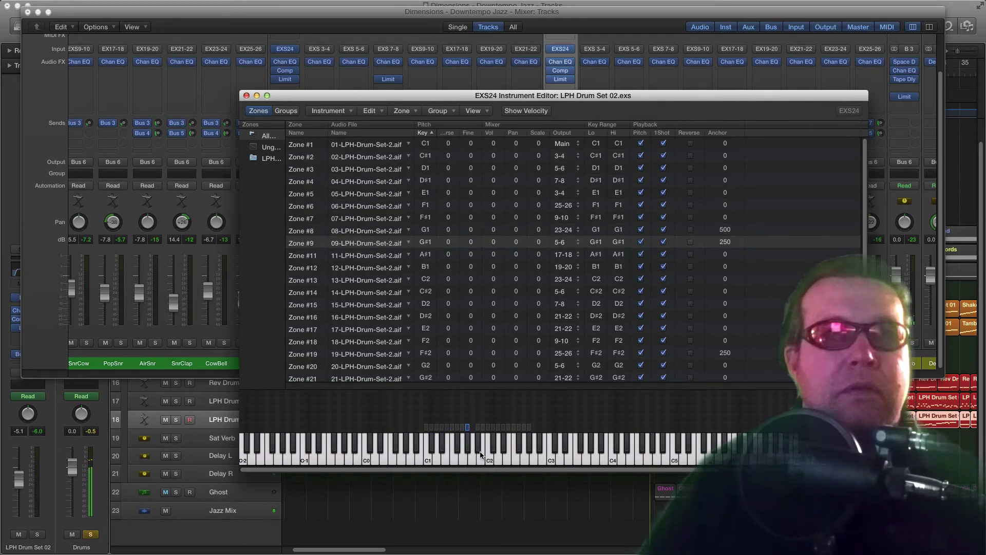
pyautogui.click(481, 447)
pyautogui.click(485, 457)
pyautogui.click(490, 456)
pyautogui.click(497, 450)
pyautogui.click(500, 453)
pyautogui.click(505, 448)
pyautogui.click(509, 456)
pyautogui.click(517, 457)
pyautogui.click(522, 457)
pyautogui.click(526, 451)
pyautogui.click(530, 458)
pyautogui.click(534, 451)
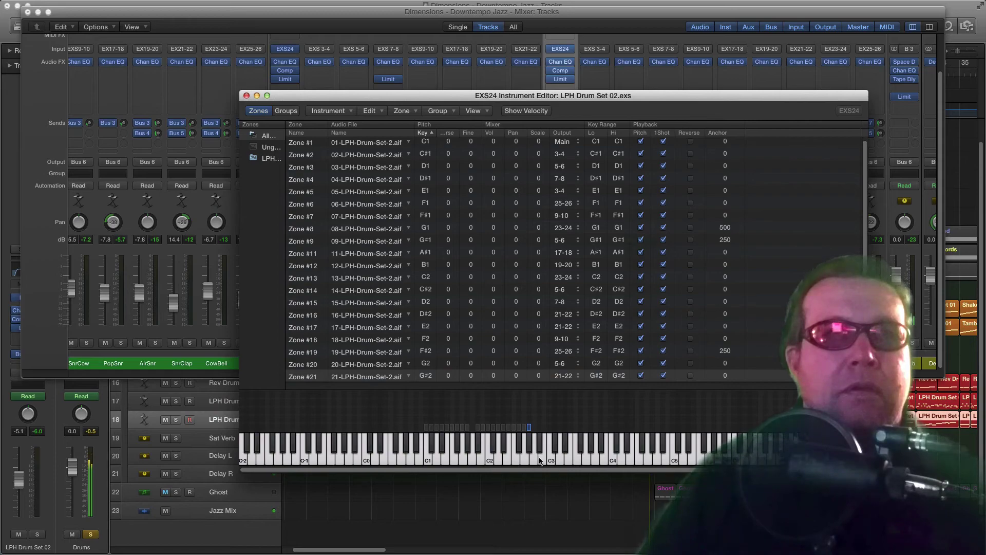
pyautogui.click(247, 96)
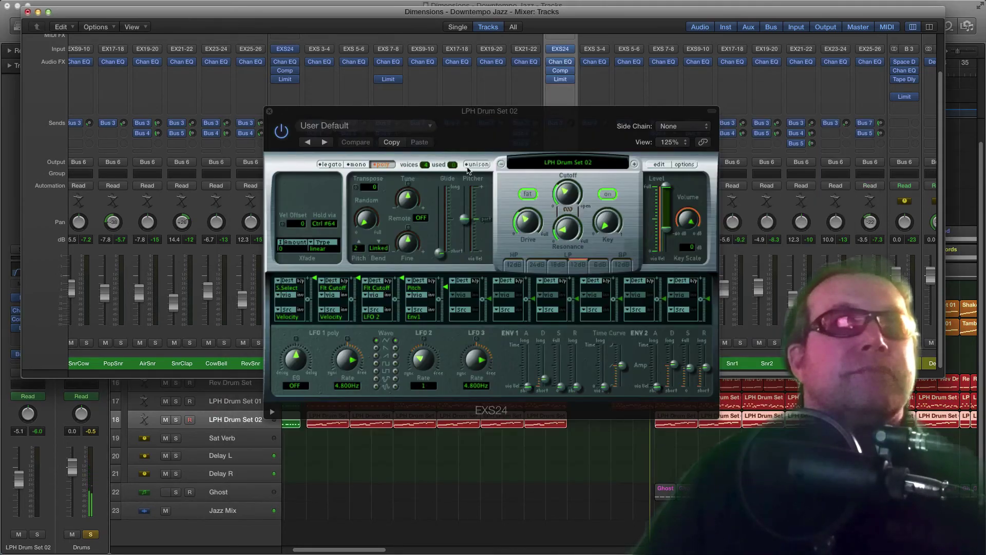
pyautogui.click(269, 111)
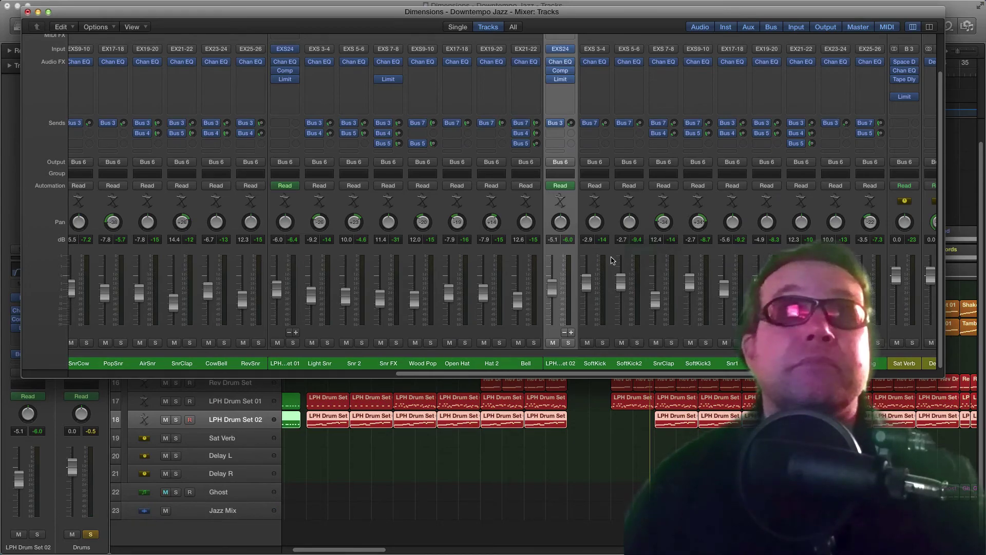
# View the Channel EQ curve on the LPH Drum Set 02 channel and close the plug-in window.
pyautogui.hscroll(5, 603, 275)
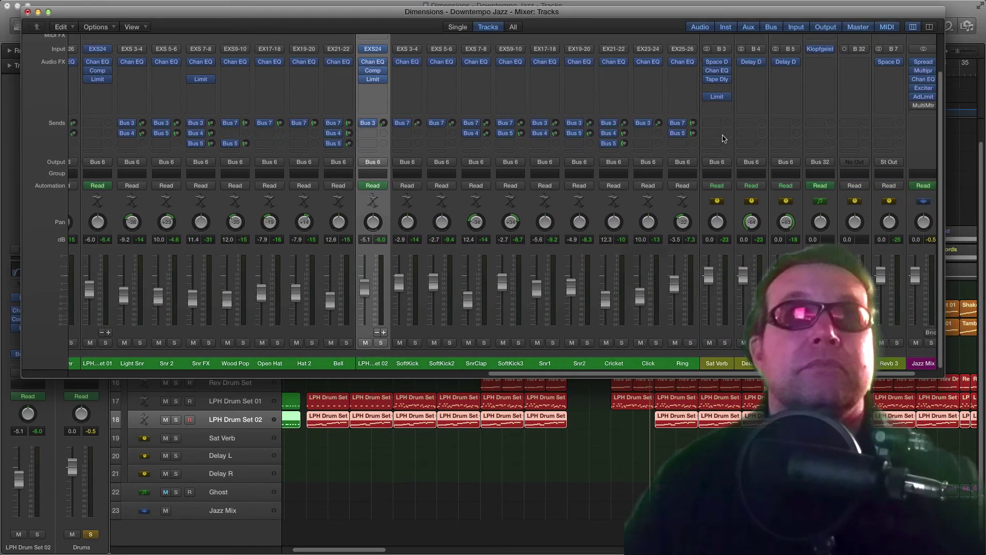
pyautogui.scroll(3, 675, 128)
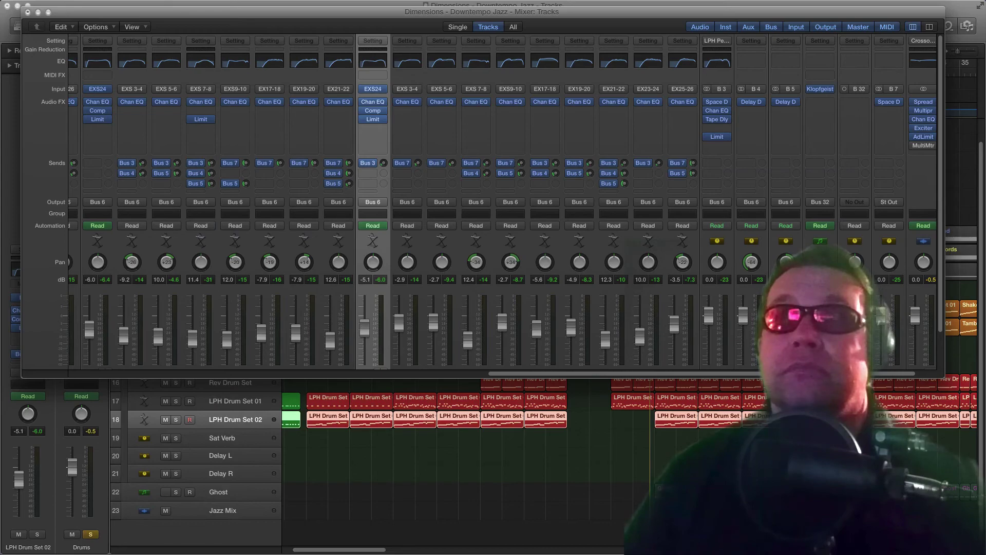
pyautogui.click(373, 61)
pyautogui.moveTo(660, 117); pyautogui.dragTo(462, 95)
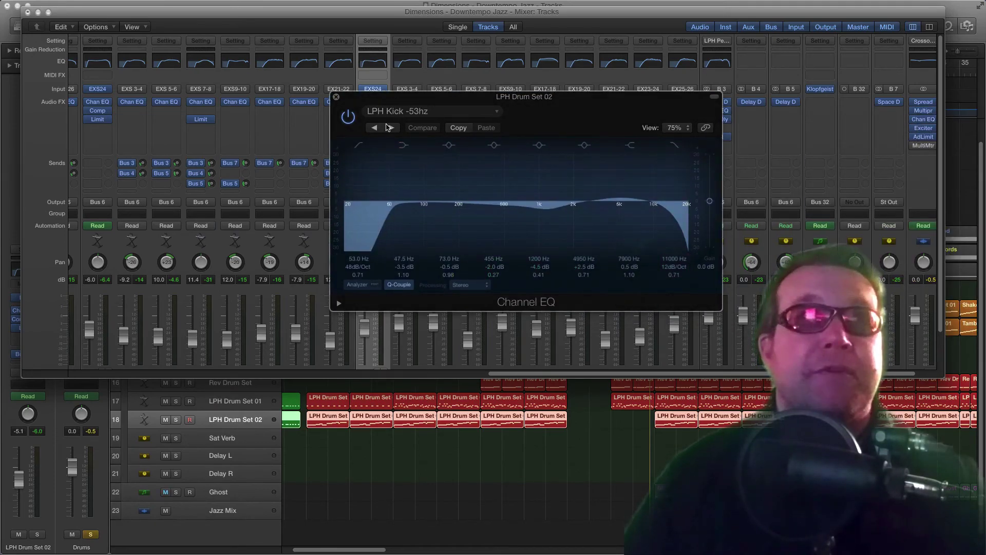
pyautogui.moveTo(350, 99); pyautogui.dragTo(358, 101)
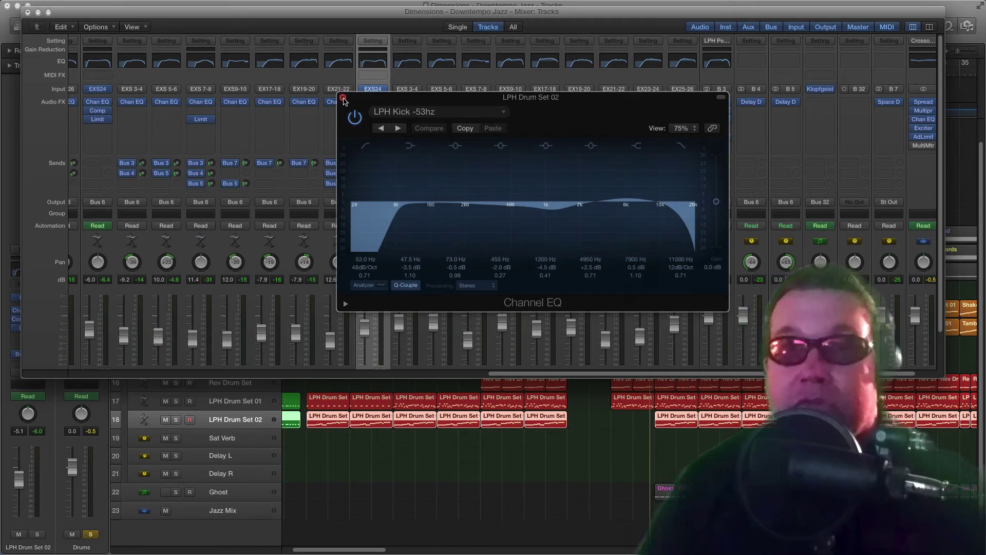
pyautogui.click(344, 98)
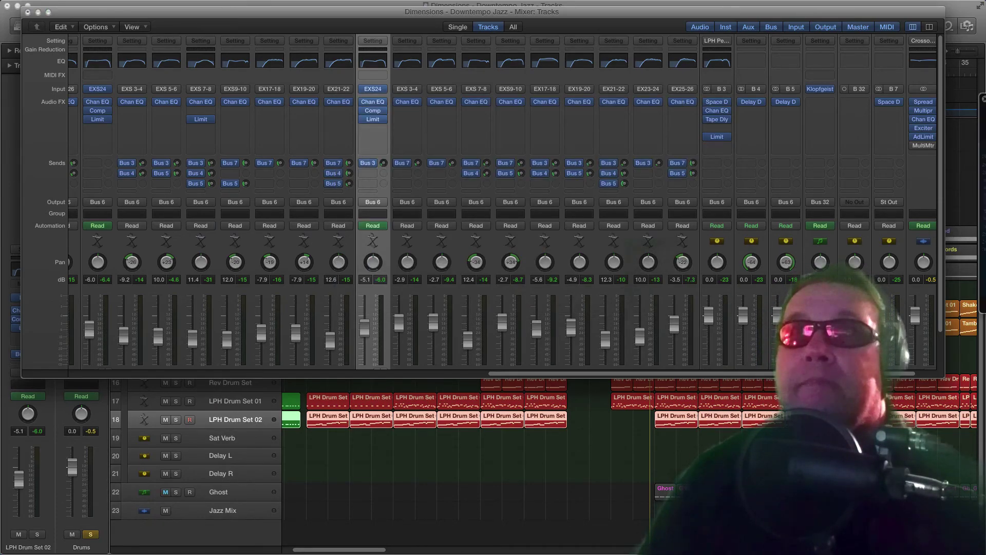
# View the Channel EQ curves of the SoftKick3 and Cricket channels, closing each plug-in window.
pyautogui.click(580, 61)
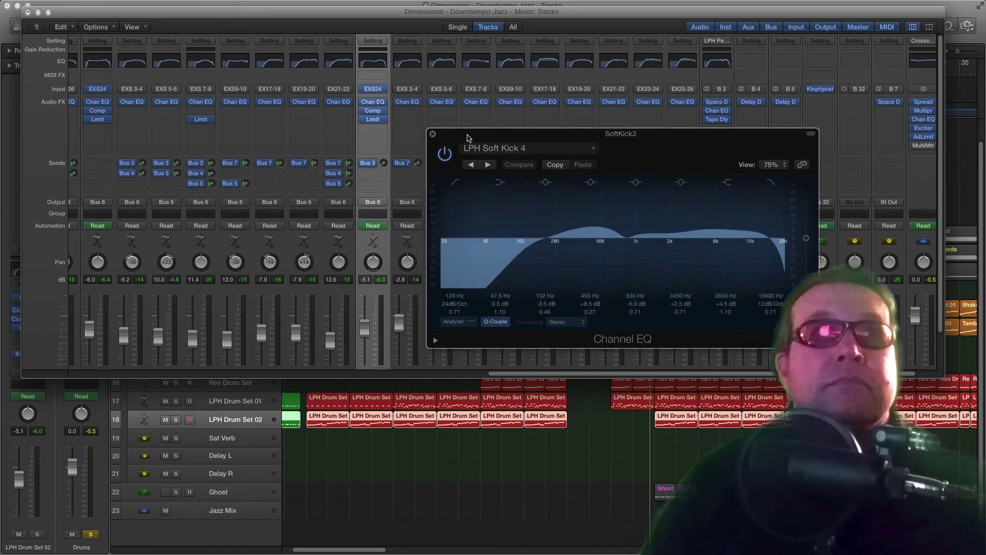
pyautogui.moveTo(466, 138); pyautogui.dragTo(454, 146)
pyautogui.click(420, 142)
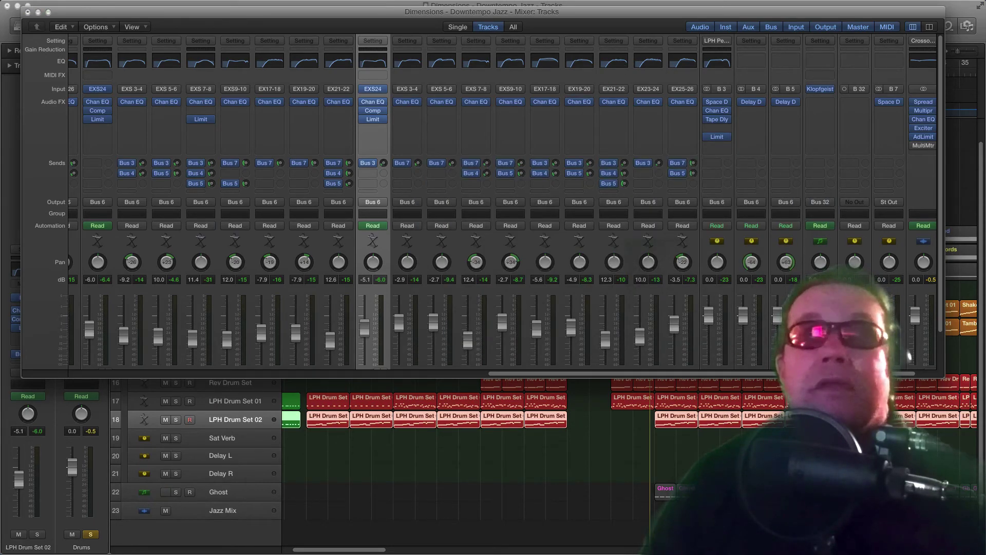
pyautogui.moveTo(985, 138); pyautogui.dragTo(496, 160)
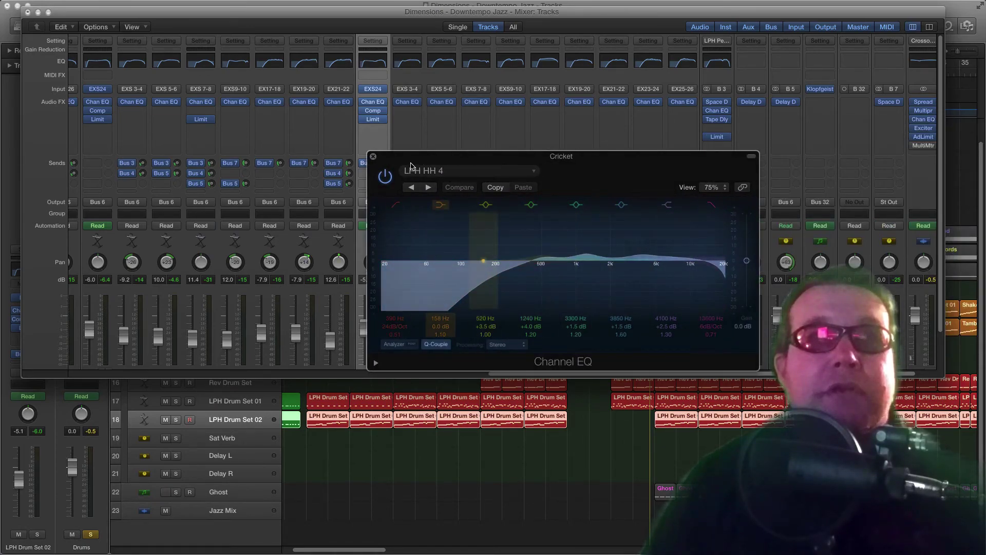
pyautogui.click(373, 157)
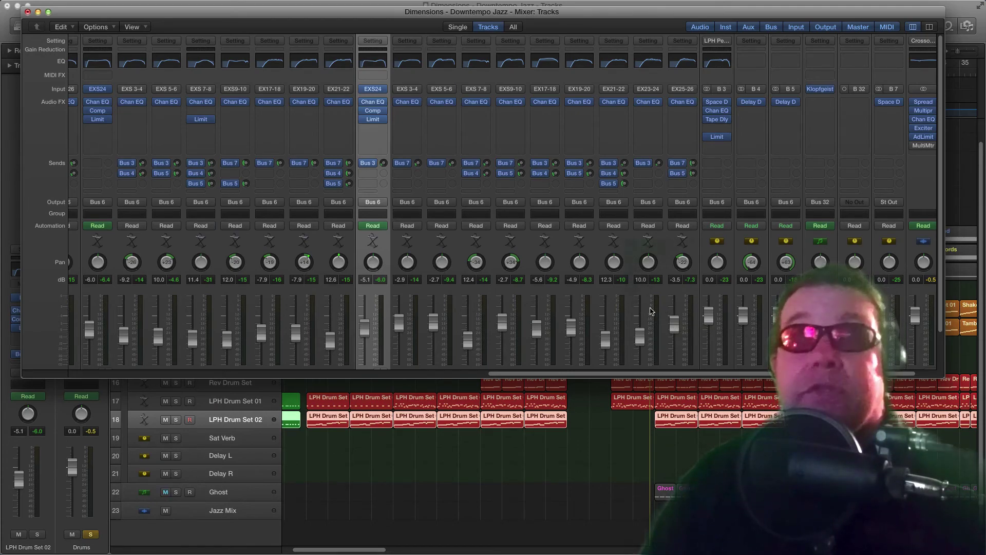
# Reposition the mixer window and bring the effects return and master channel strips at the end of the mixer into view.
pyautogui.moveTo(519, 20); pyautogui.dragTo(534, 17)
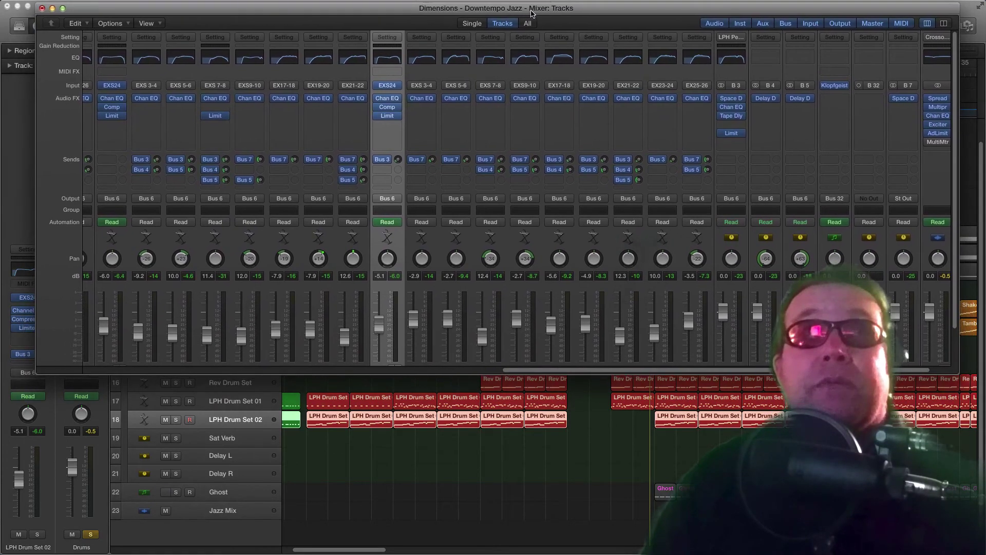
pyautogui.moveTo(570, 370); pyautogui.dragTo(631, 371)
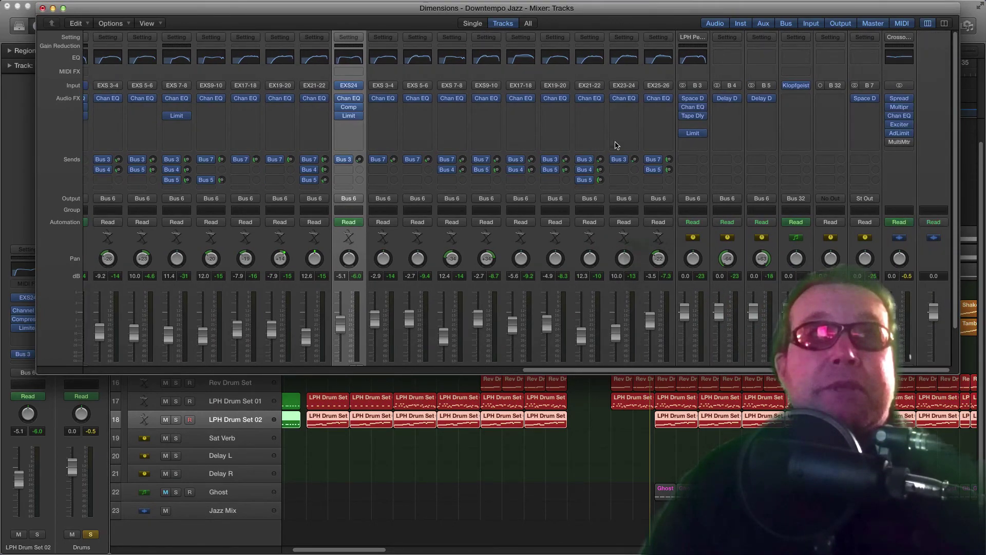
# Check which bus the Click channel's send feeds, leaving the send as it is.
pyautogui.click(622, 164)
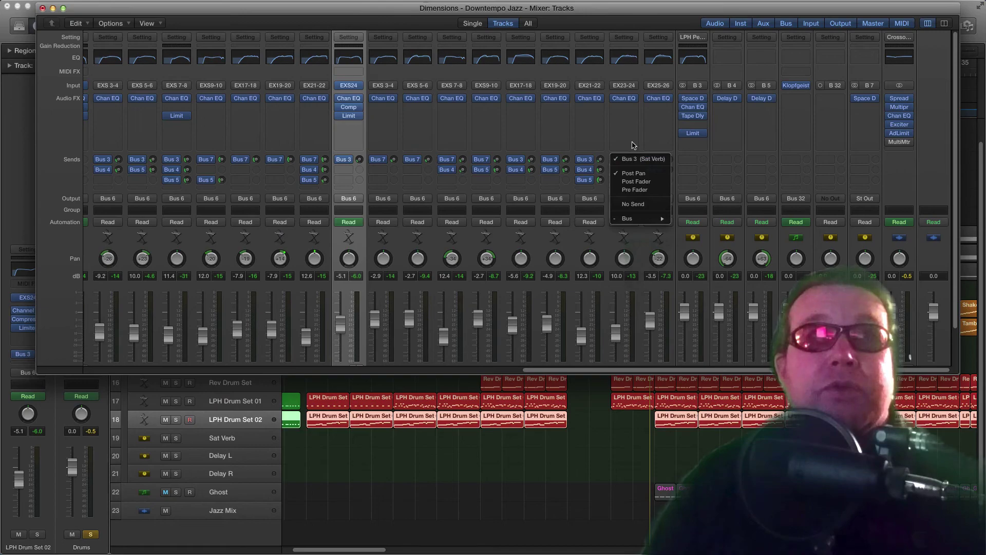
pyautogui.click(635, 146)
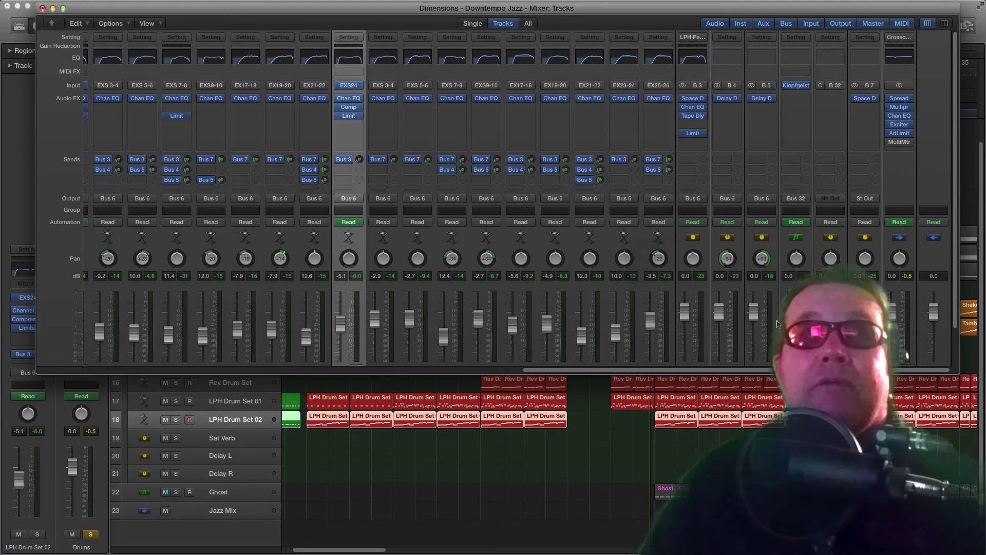
# Open Space Designer on the Sat Verb channel, find its preset among the Medium Spaces room presets and close the plug-in window.
pyautogui.scroll(-3, 905, 354)
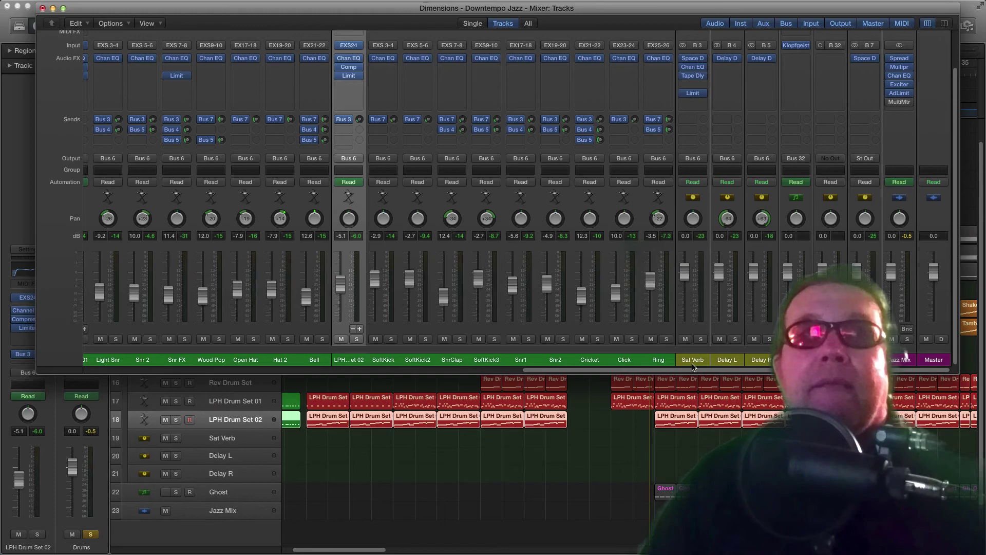
pyautogui.click(692, 363)
pyautogui.click(693, 58)
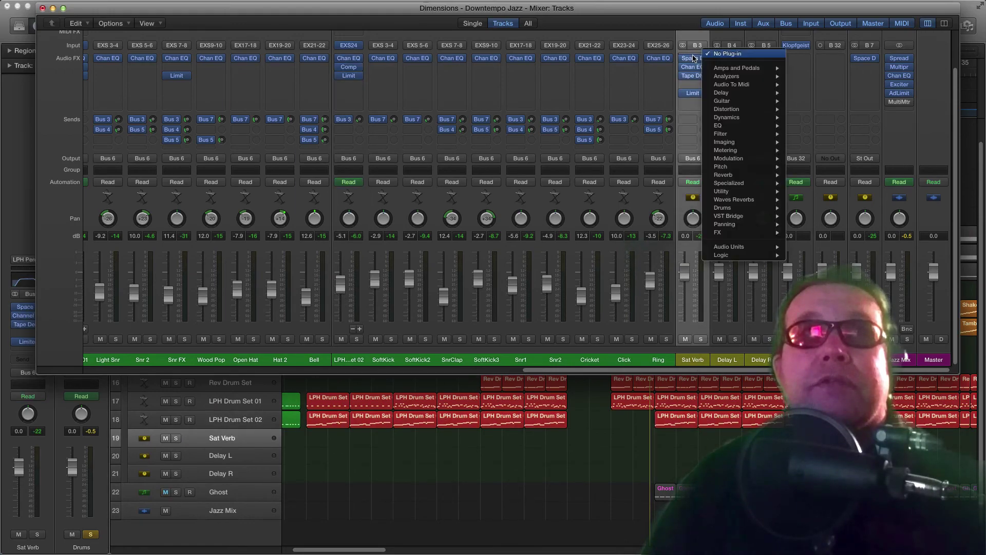
pyautogui.click(693, 59)
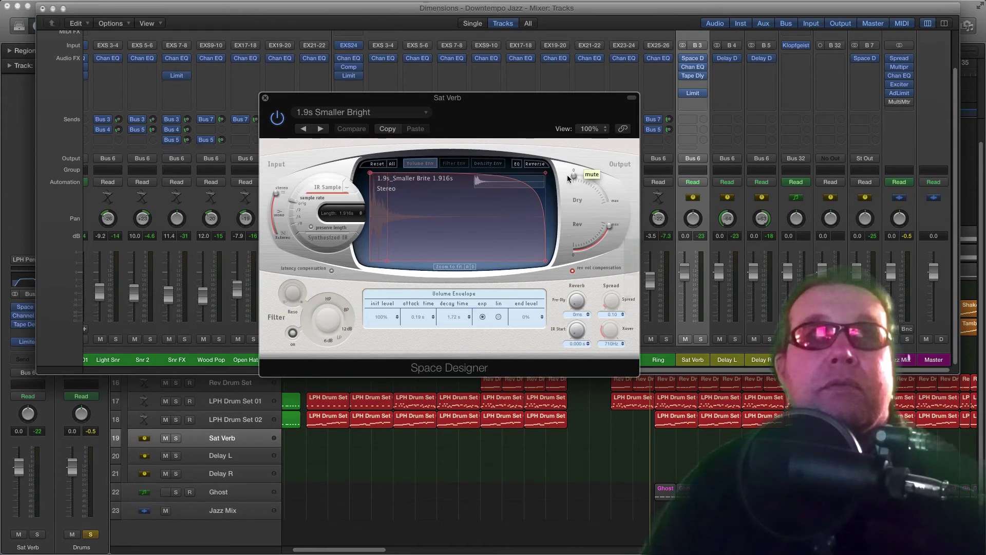
pyautogui.moveTo(611, 228)
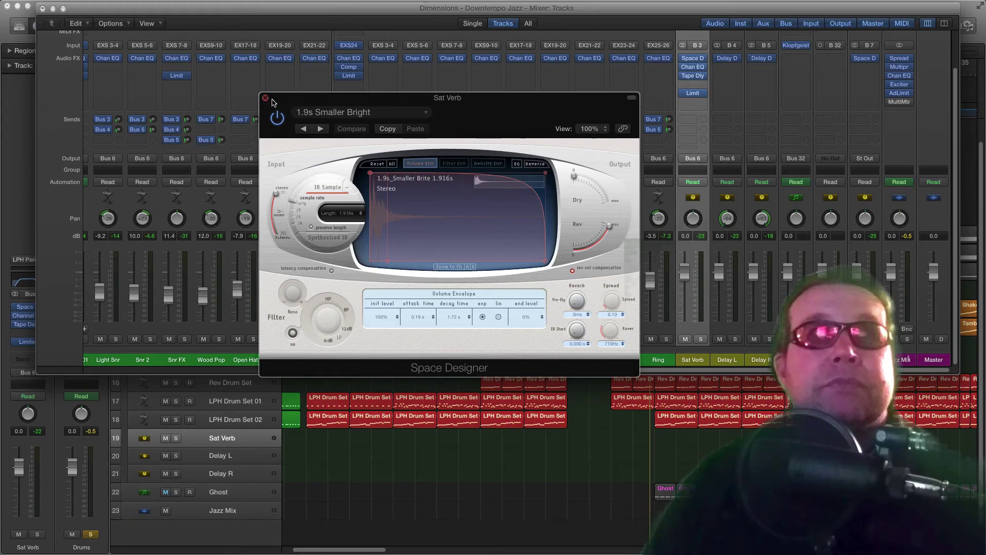
pyautogui.click(339, 113)
pyautogui.moveTo(334, 361)
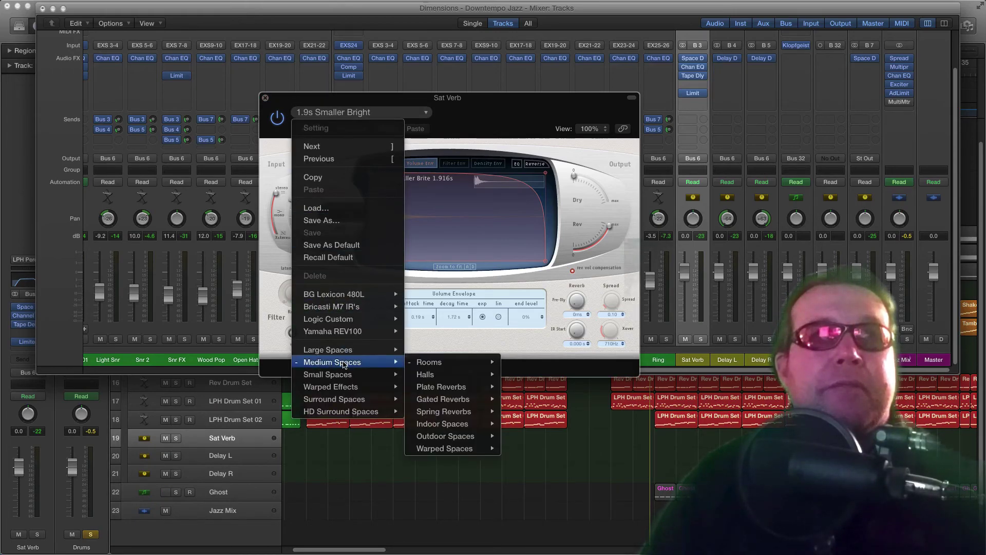
pyautogui.moveTo(441, 362)
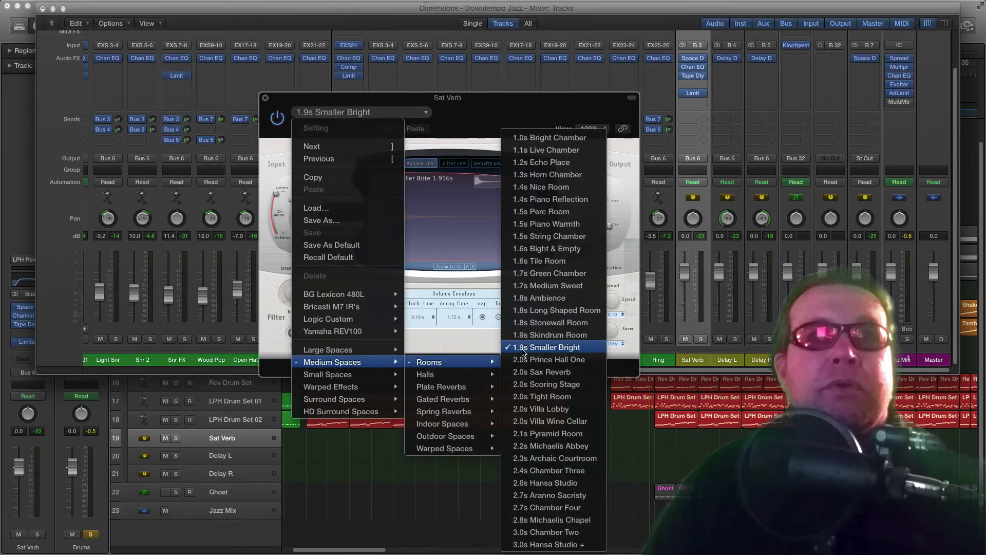
pyautogui.click(343, 97)
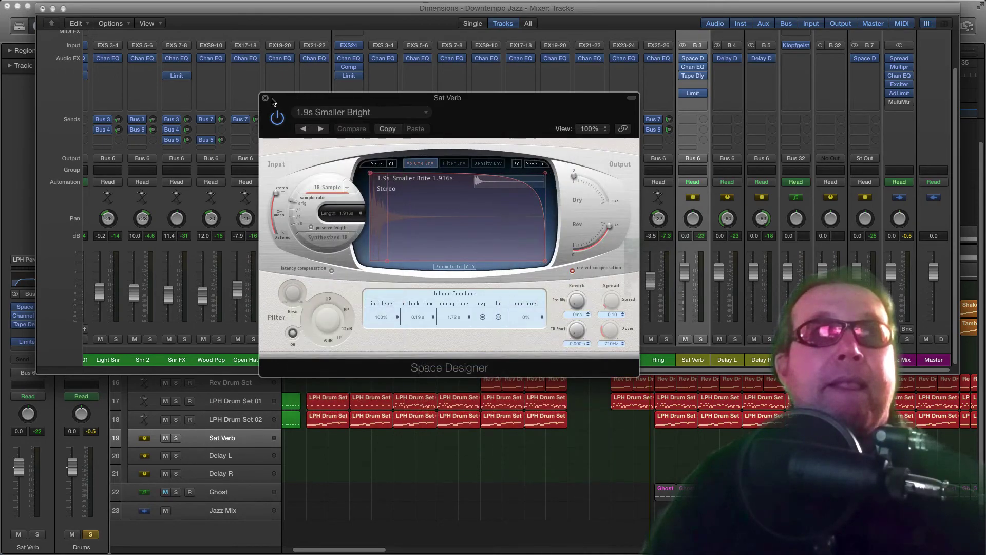
pyautogui.click(265, 97)
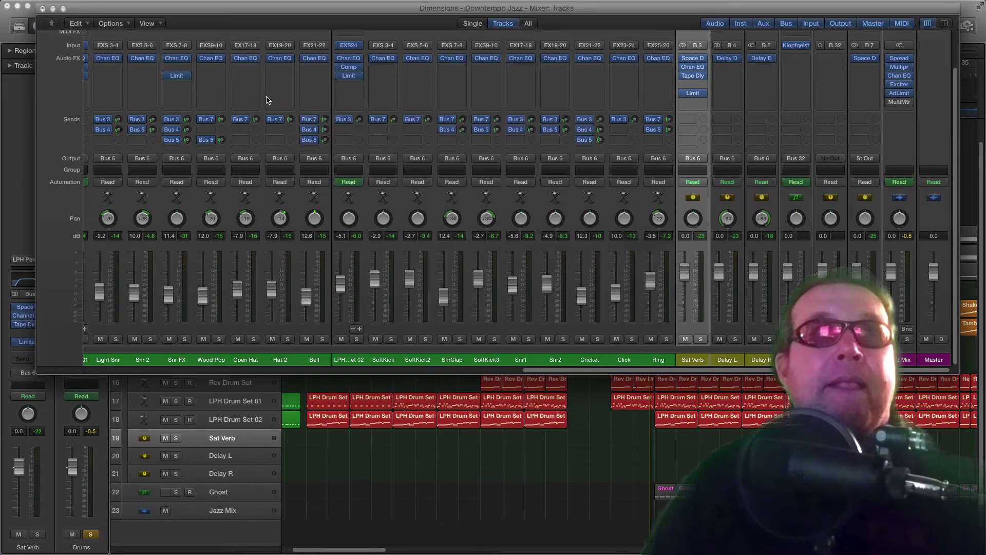
# View the Channel EQ curve on the Sat Verb channel and close the plug-in window.
pyautogui.click(698, 67)
pyautogui.click(700, 68)
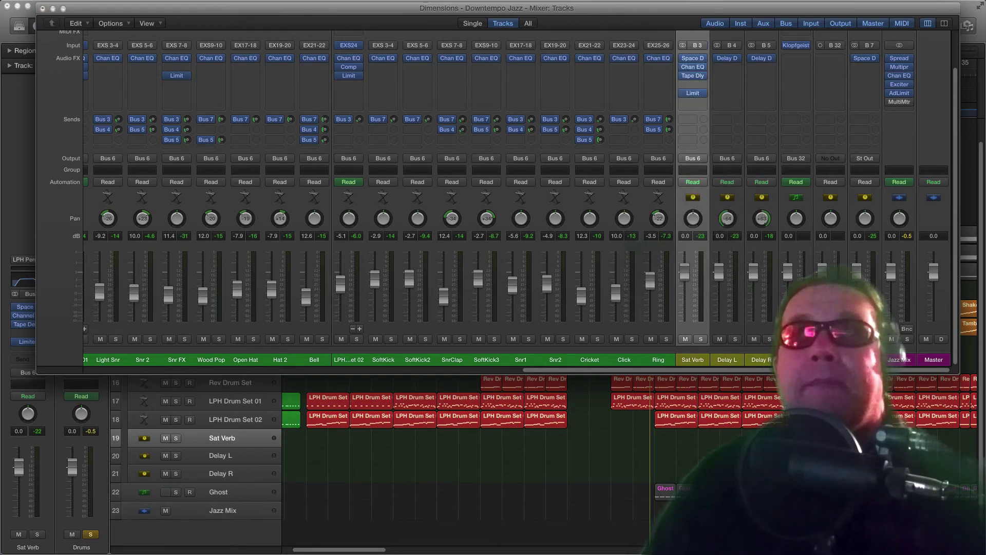
pyautogui.moveTo(793, 75); pyautogui.dragTo(476, 99)
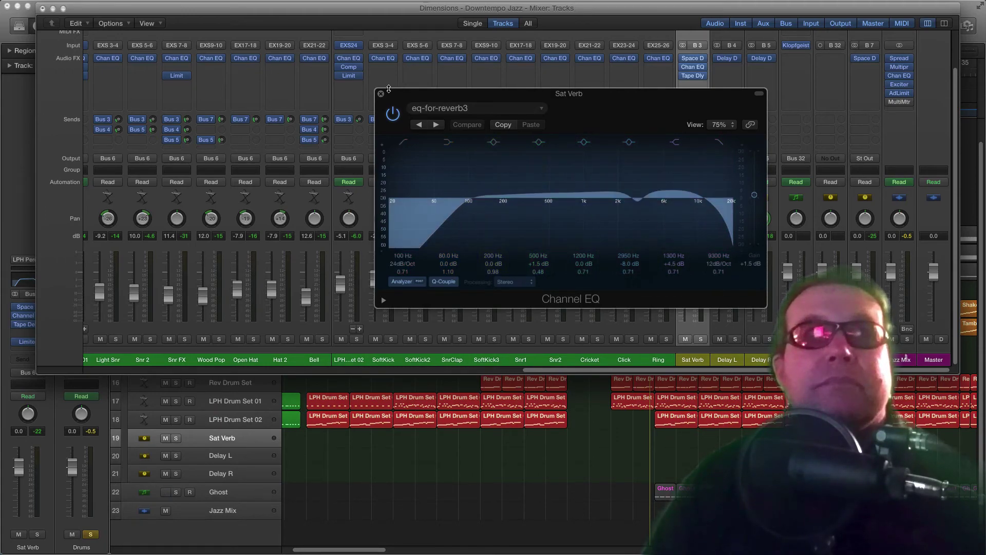
pyautogui.click(381, 94)
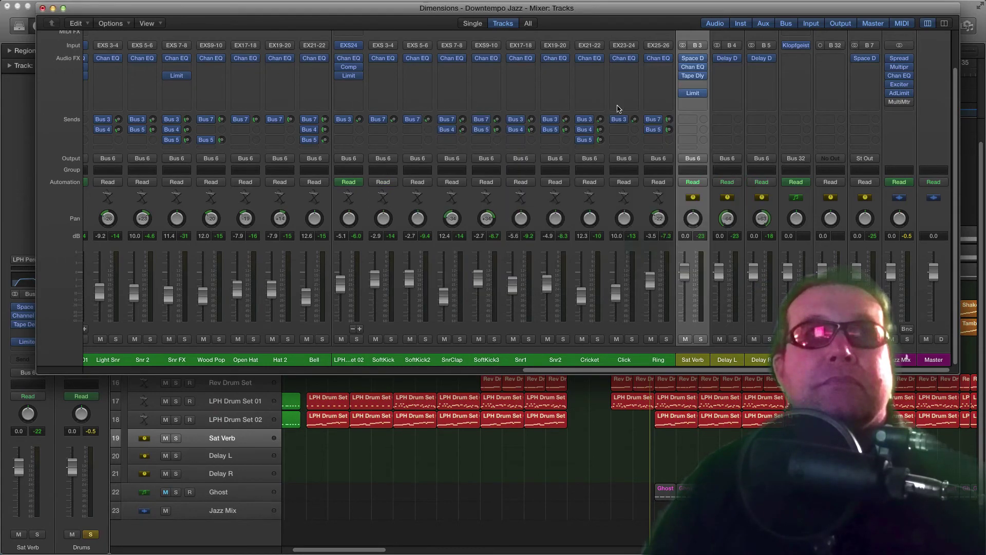
# Open the Tape Delay on the Sat Verb channel, set its Feedback to 39% and close the plug-in window.
pyautogui.click(693, 76)
pyautogui.moveTo(613, 79); pyautogui.dragTo(333, 78)
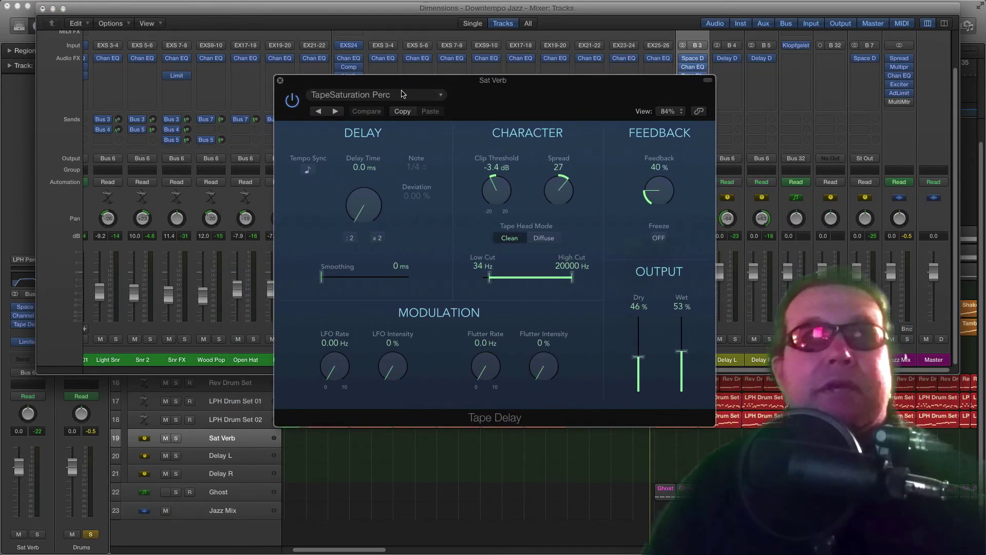
pyautogui.moveTo(395, 83); pyautogui.dragTo(401, 93)
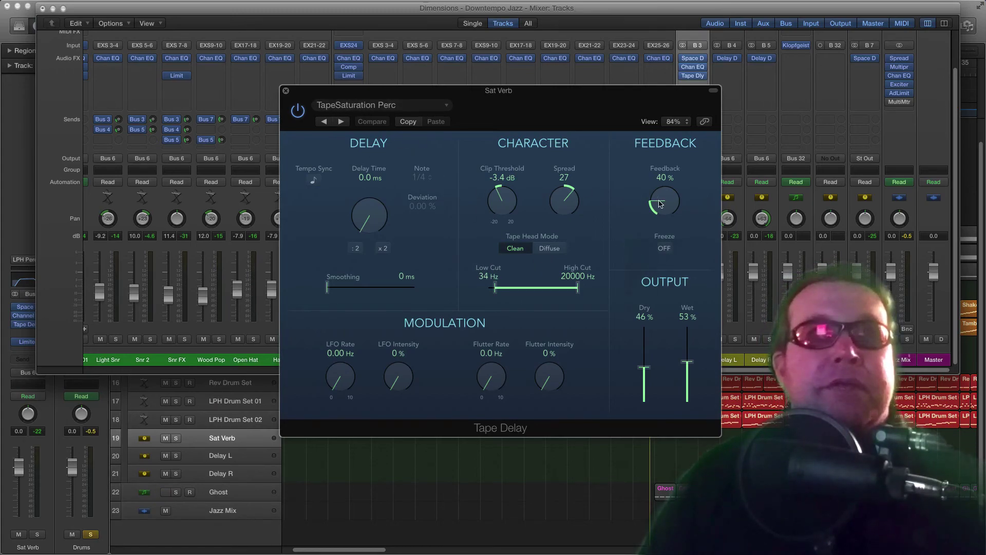
pyautogui.moveTo(666, 202); pyautogui.dragTo(665, 204)
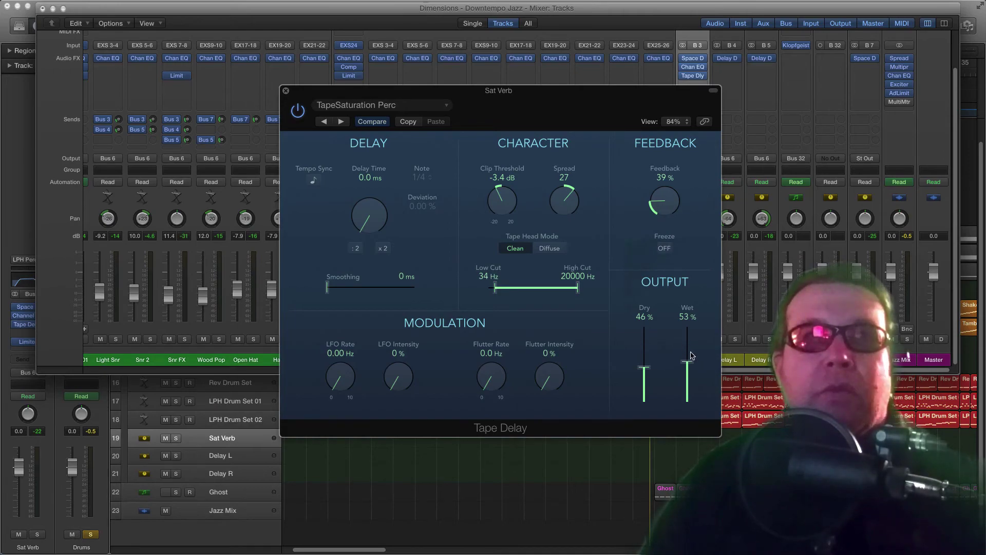
pyautogui.moveTo(692, 363); pyautogui.dragTo(692, 360)
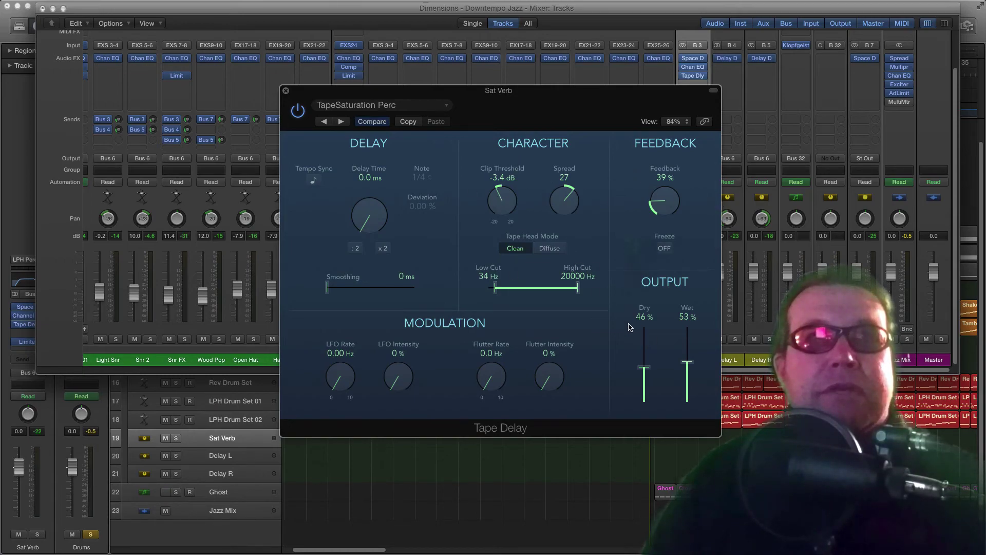
pyautogui.moveTo(492, 95)
pyautogui.mouseDown()
pyautogui.moveTo(529, 93)
pyautogui.moveTo(503, 105)
pyautogui.mouseUp()
pyautogui.moveTo(319, 104); pyautogui.dragTo(302, 120)
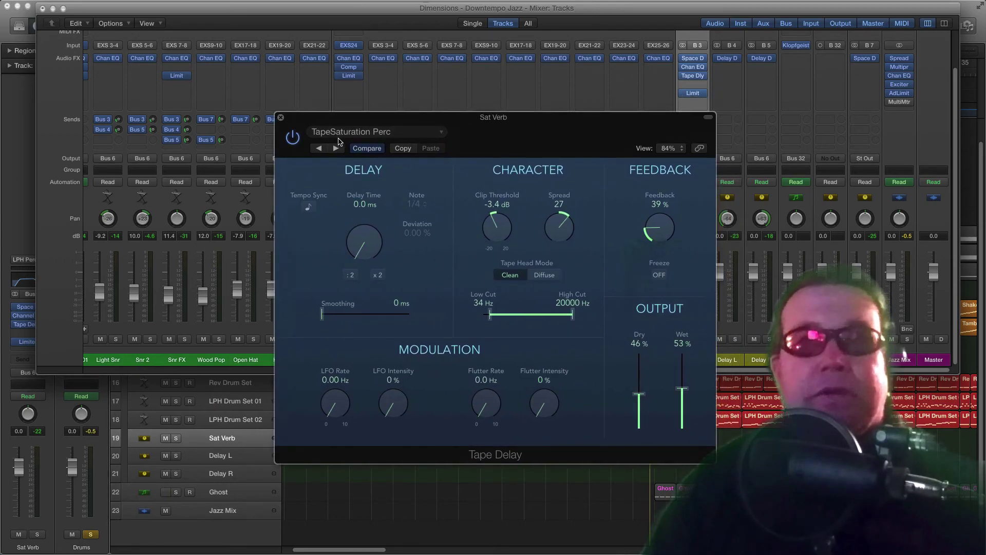
pyautogui.click(280, 118)
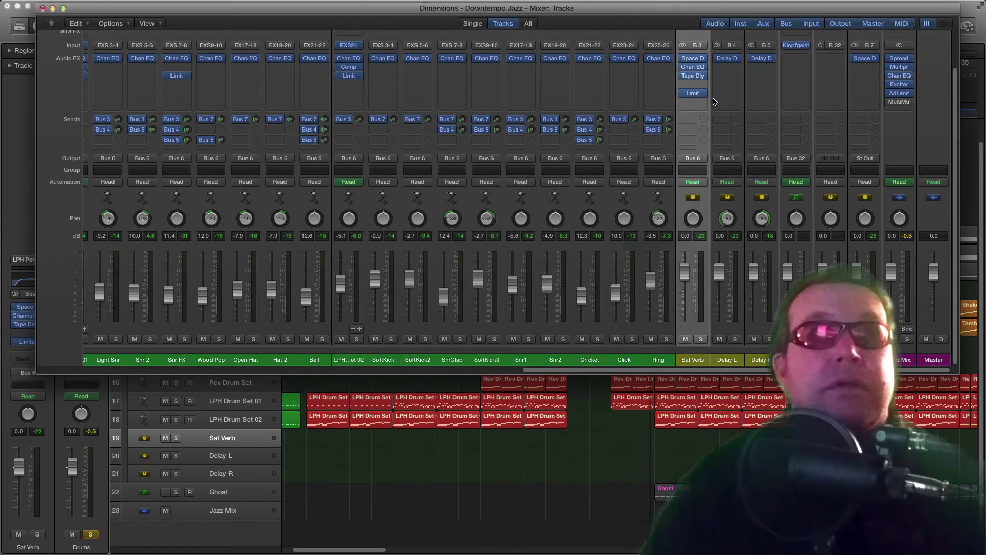
# Check which bus the Ring channel's second send feeds, leaving the send as it is.
pyautogui.moveTo(695, 96)
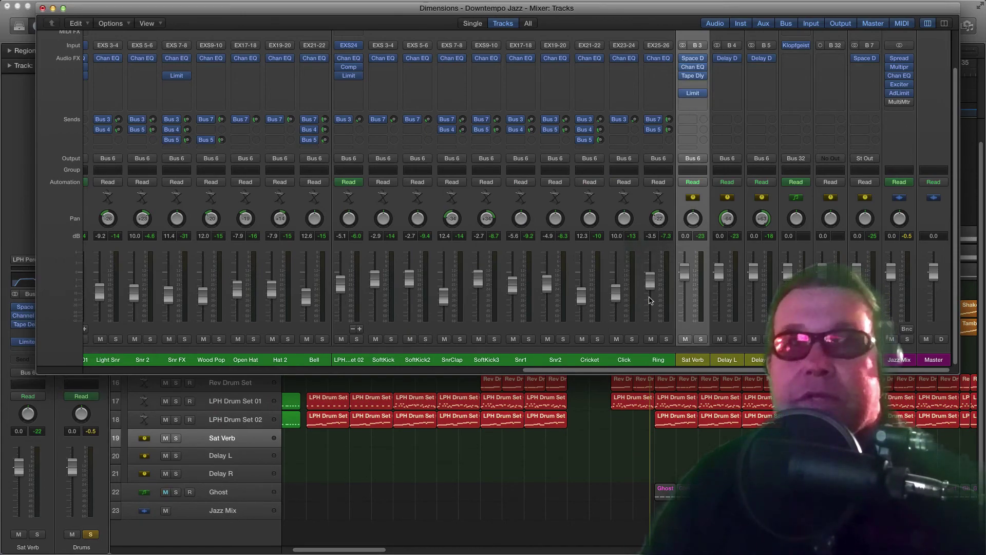
pyautogui.click(657, 132)
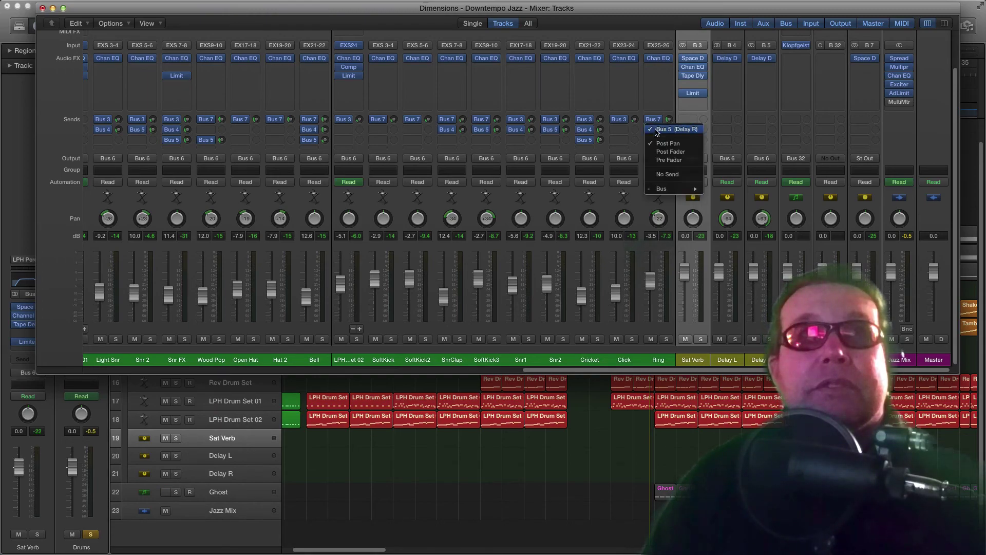
pyautogui.click(636, 111)
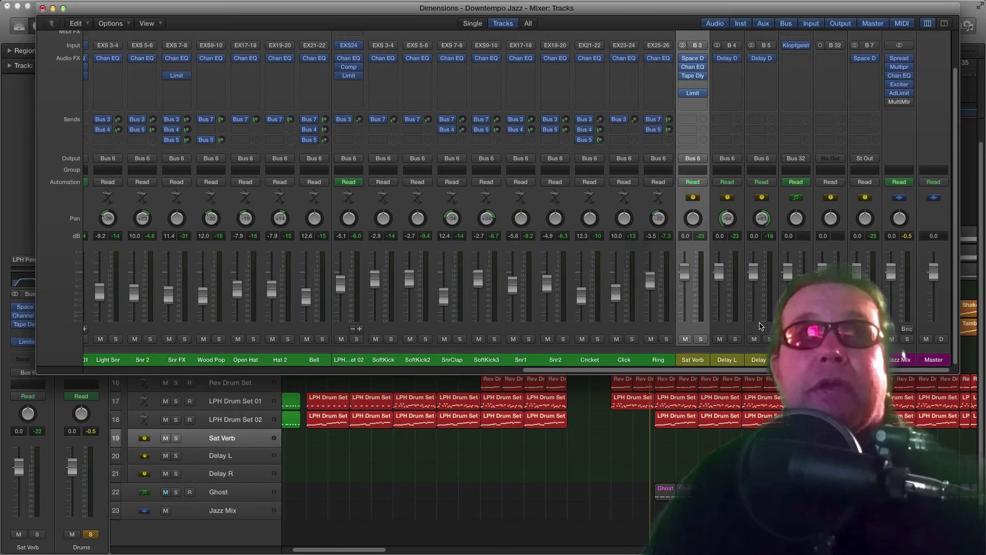
# View the Delay Designer settings on the Delay L and Delay R channels, closing each plug-in window.
pyautogui.click(733, 61)
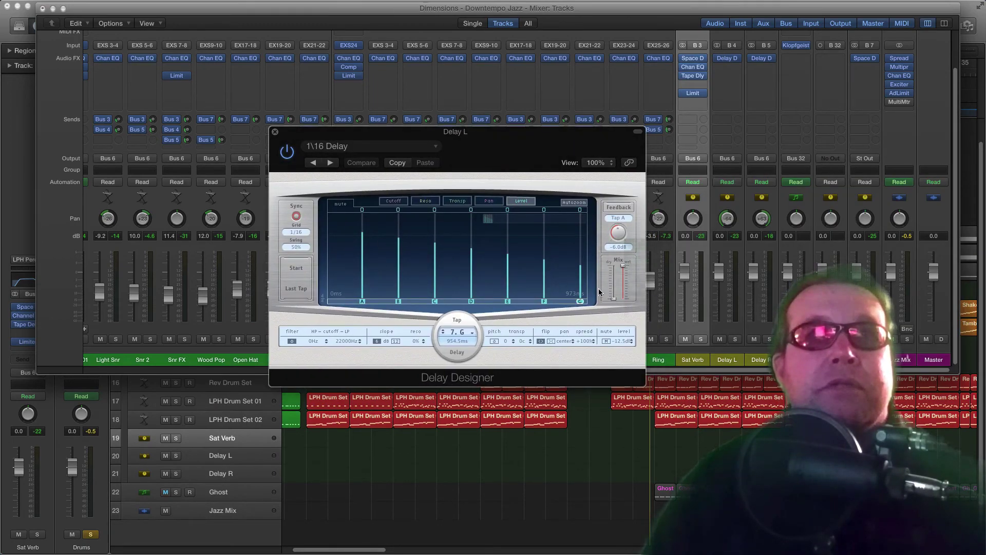
pyautogui.click(275, 133)
pyautogui.click(755, 60)
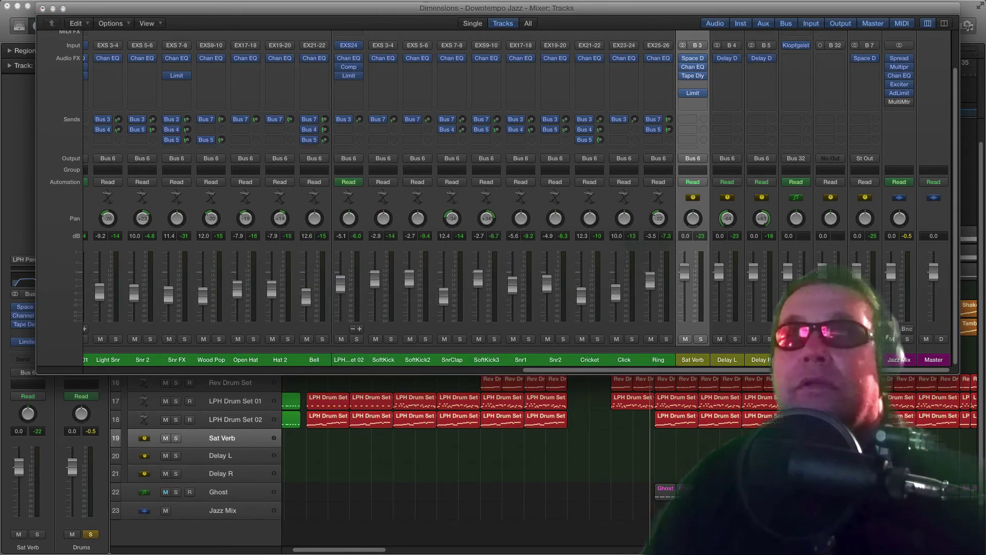
pyautogui.moveTo(614, 202); pyautogui.dragTo(471, 202)
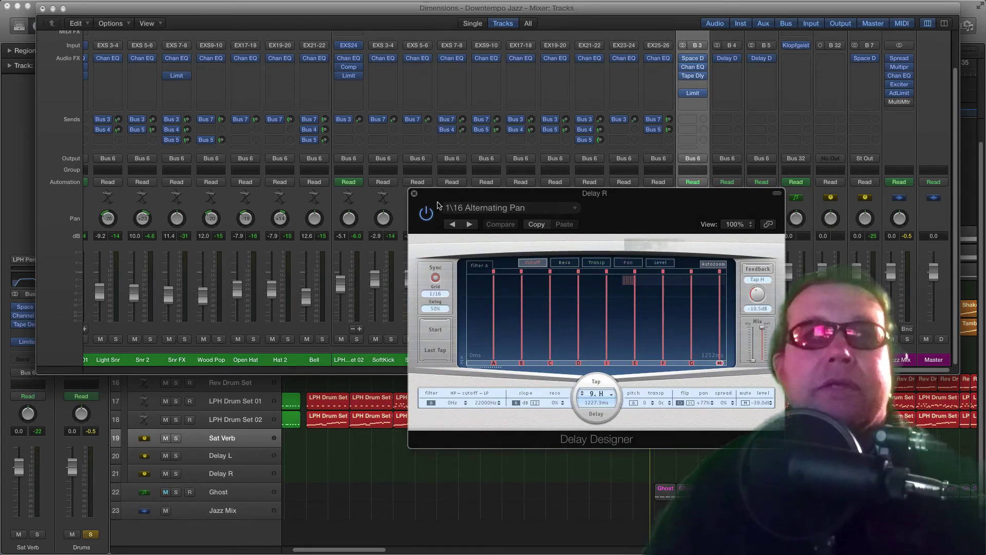
pyautogui.click(414, 193)
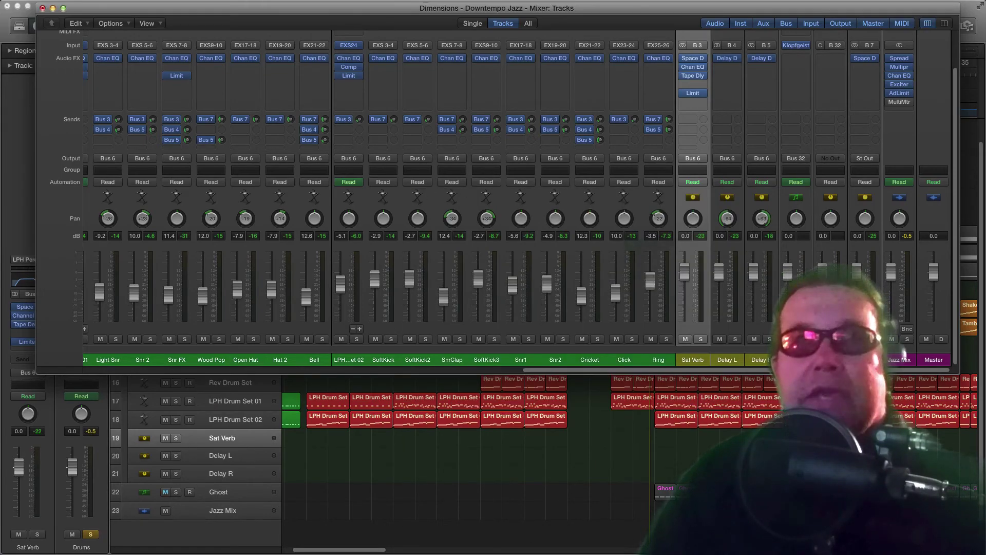
# Select the Ghost channel strip and check which bus the Wood Pop channel's first send feeds.
pyautogui.click(796, 329)
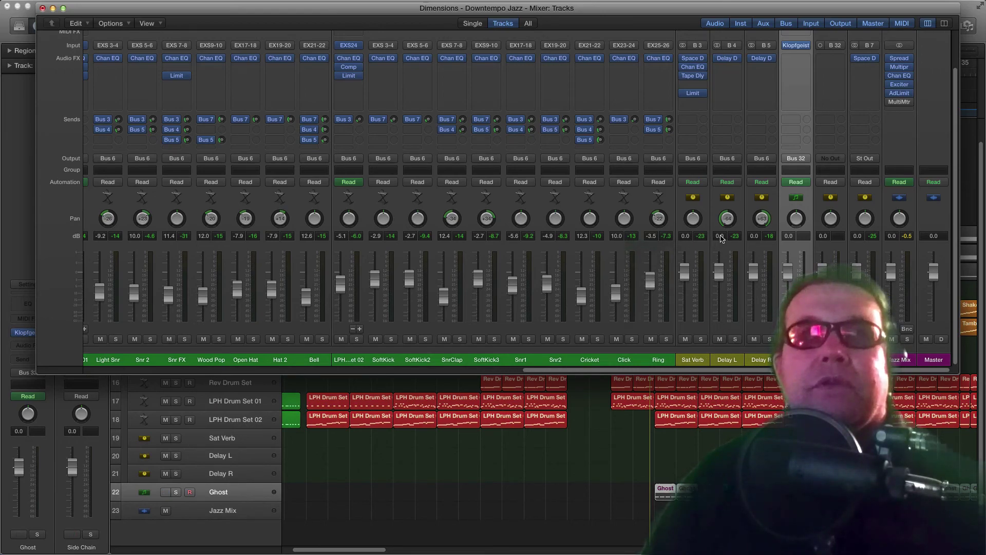
pyautogui.moveTo(683, 10); pyautogui.dragTo(671, 13)
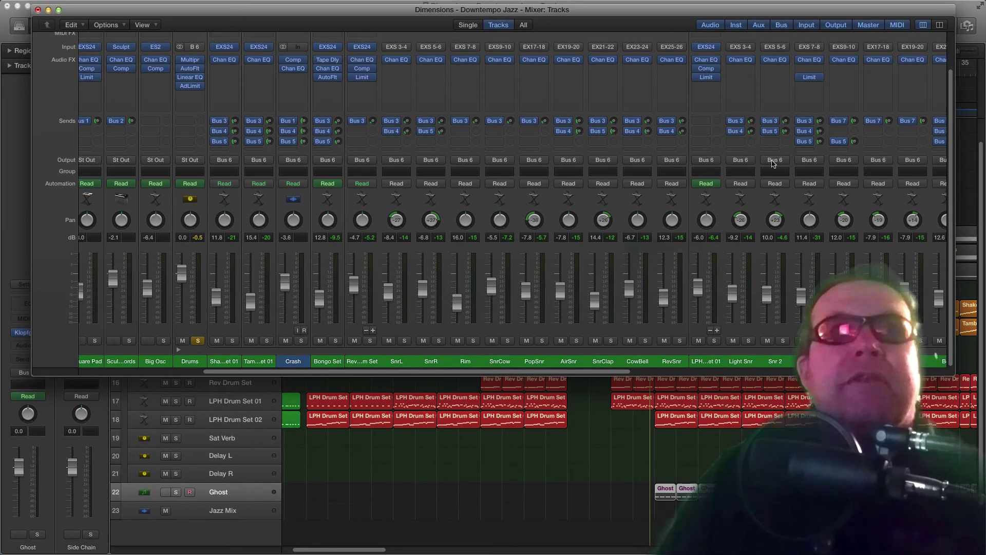
pyautogui.click(842, 123)
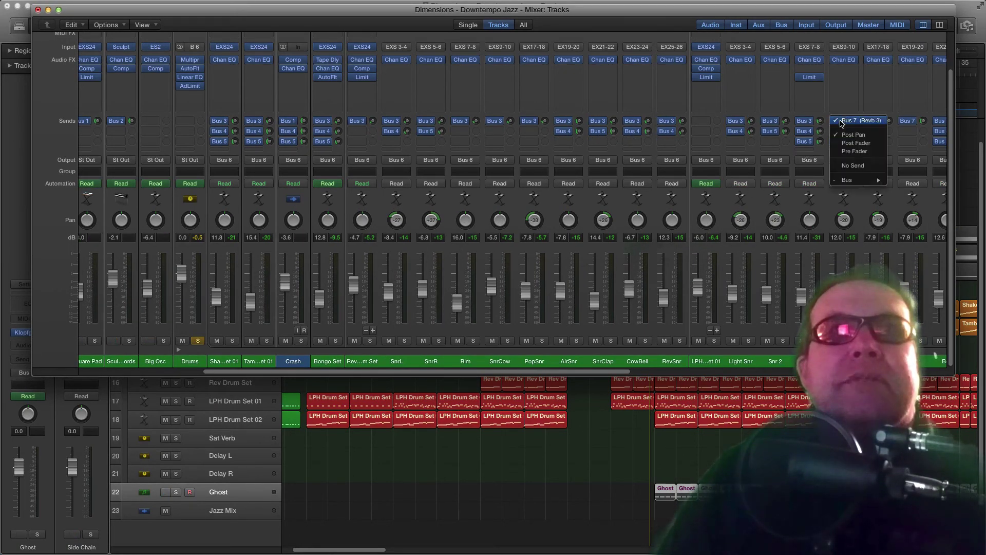
pyautogui.click(852, 123)
# Select the Bus 7 reverb return channel at the end of the mixer and open its Space Designer.
pyautogui.moveTo(602, 371); pyautogui.dragTo(901, 371)
pyautogui.hscroll(2, 937, 355)
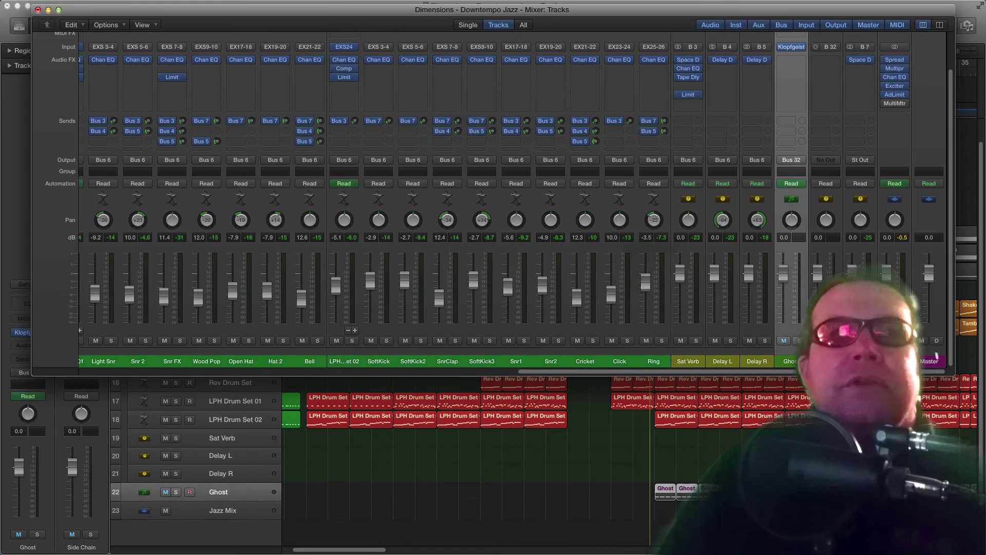
pyautogui.click(876, 229)
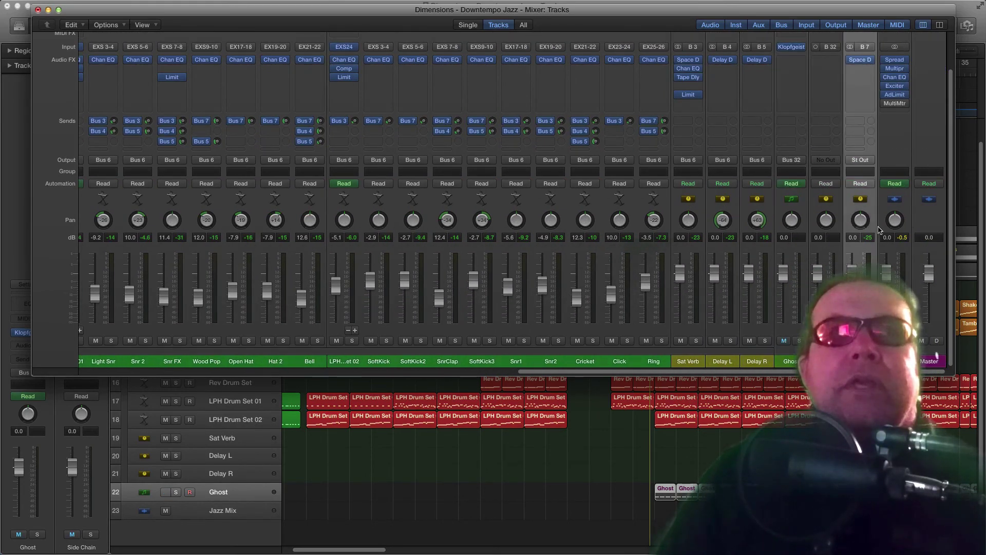
pyautogui.click(862, 60)
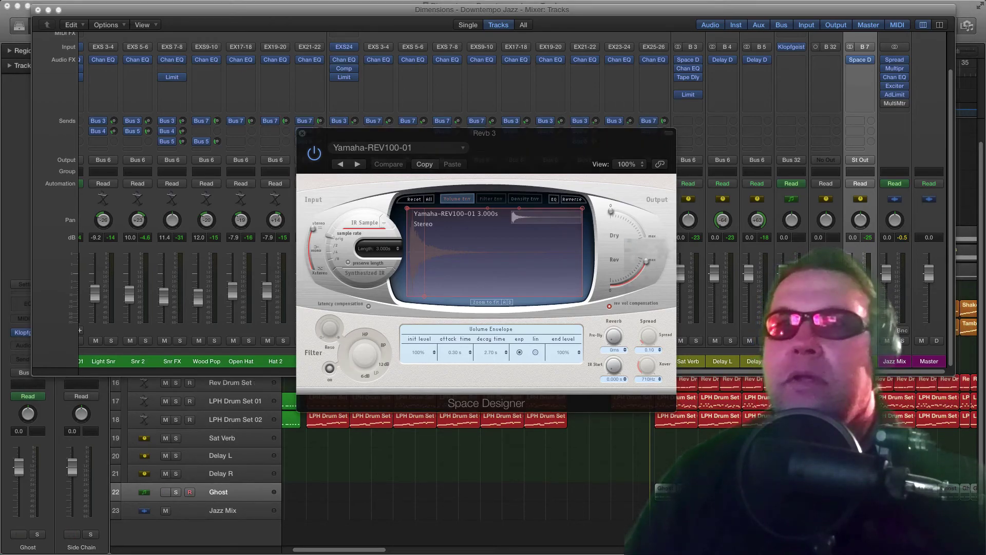
# Switch to the web browser showing the Yamaha REV100 photo and reposition its window over the mixer.
pyautogui.press('super+Tab')
pyautogui.moveTo(575, 82); pyautogui.dragTo(556, 60)
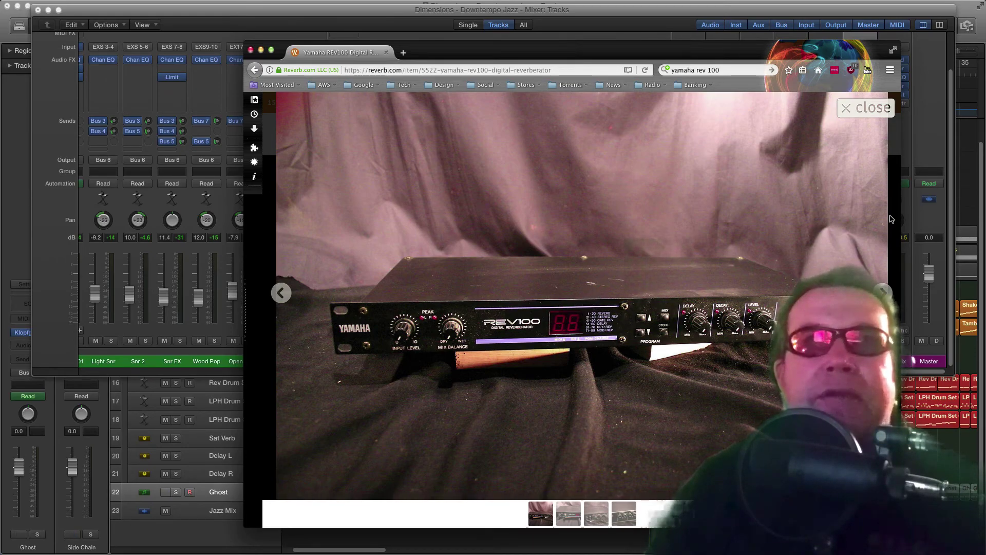
pyautogui.moveTo(562, 49); pyautogui.dragTo(526, 46)
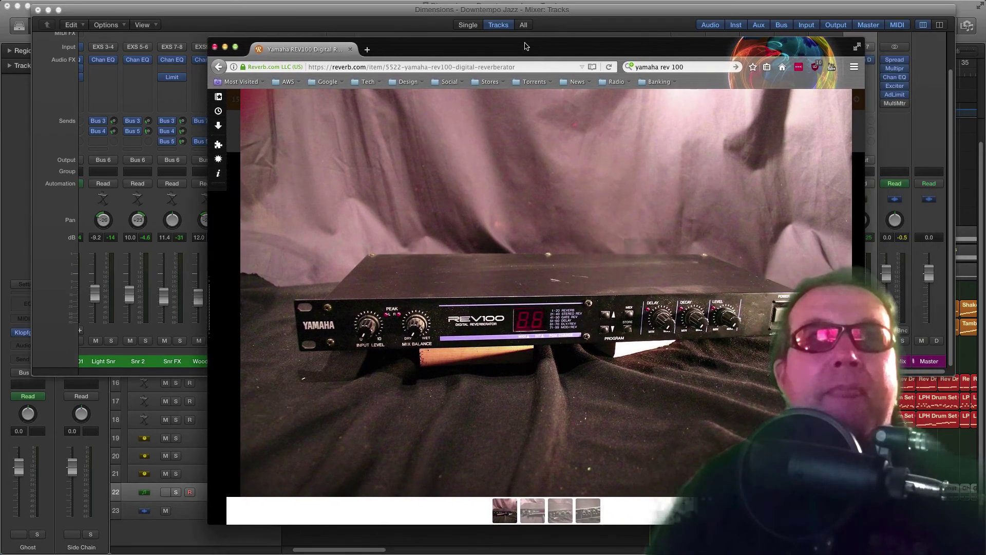
pyautogui.moveTo(448, 53); pyautogui.dragTo(464, 57)
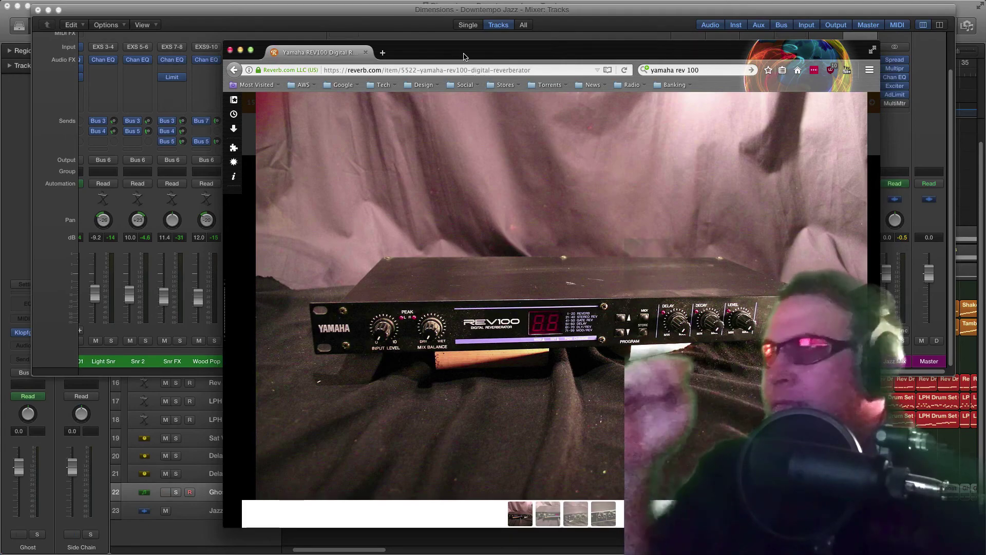
# Move the browser window off the mixer and view the Yamaha-REV100-01 impulse response in Space Designer.
pyautogui.moveTo(463, 57); pyautogui.dragTo(985, 78)
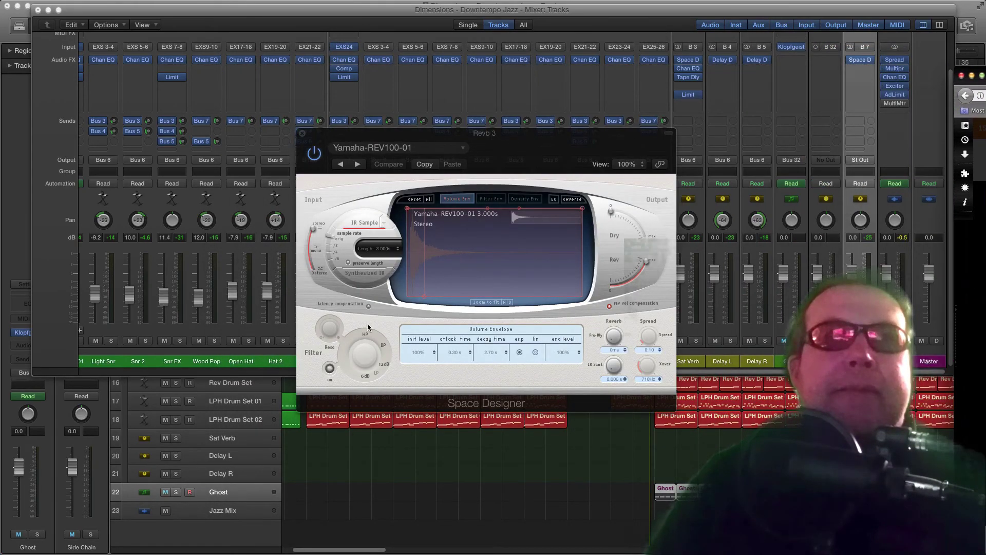
pyautogui.moveTo(490, 134); pyautogui.dragTo(449, 136)
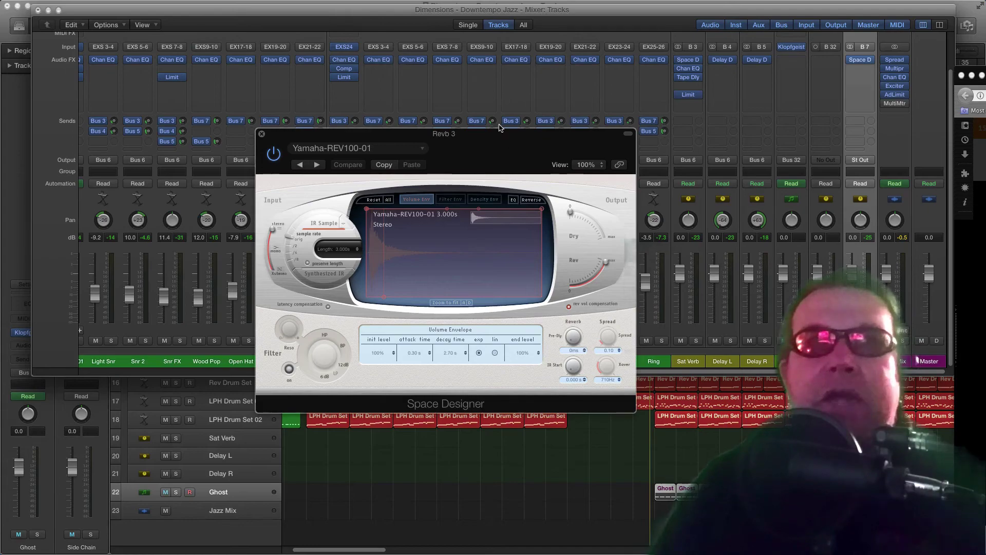
pyautogui.moveTo(482, 135); pyautogui.dragTo(513, 132)
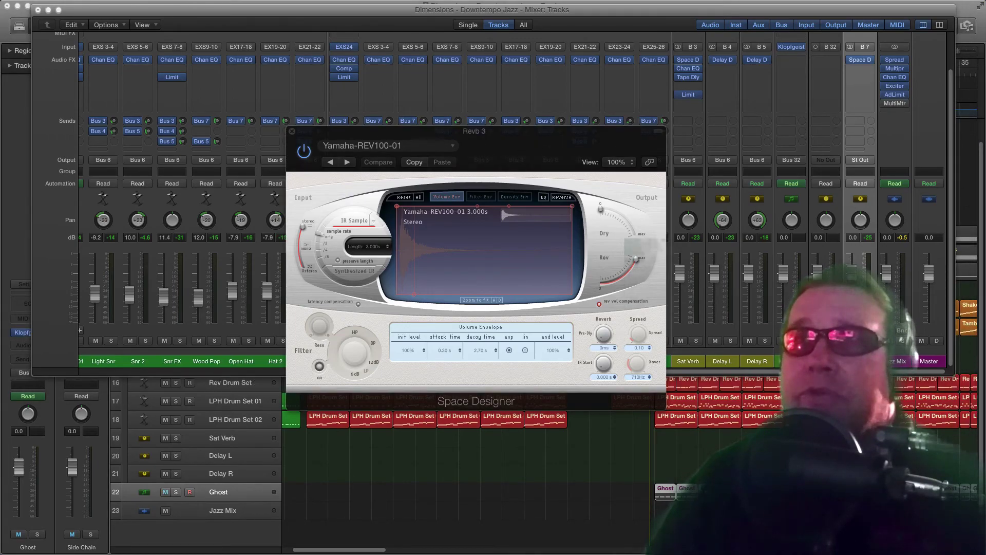
# Switch to the web browser to view the Yamaha REV100 front panel photo, moving the window within view.
pyautogui.press('super+Tab')
pyautogui.moveTo(516, 68); pyautogui.dragTo(371, 45)
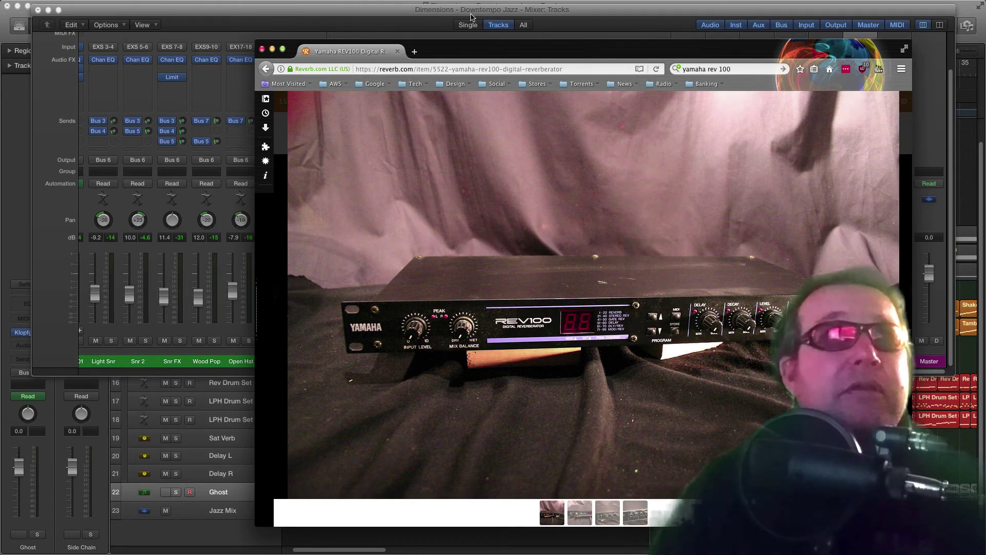
pyautogui.moveTo(467, 44); pyautogui.dragTo(447, 32)
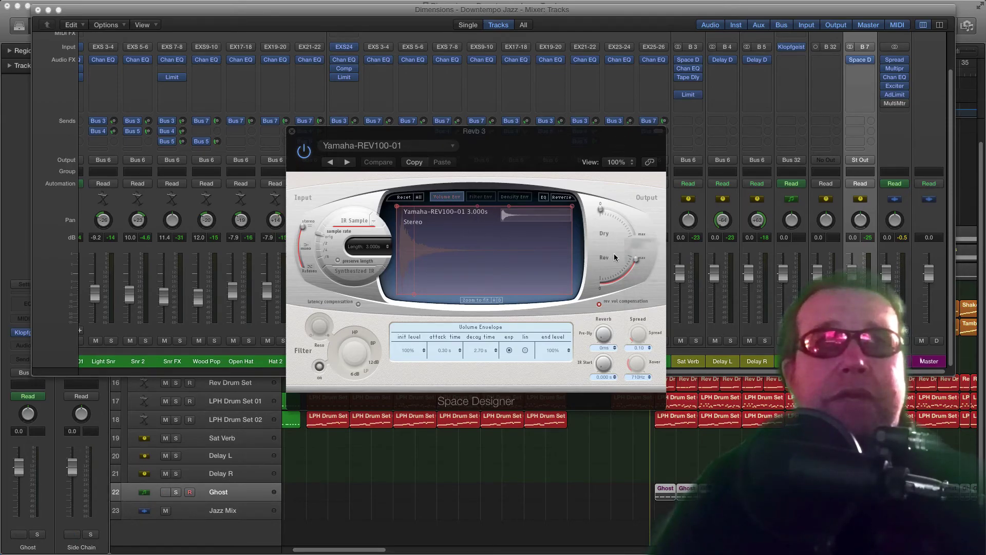
# Reposition the Revb 3 Space Designer window to review its settings beside the drum sends, and close it.
pyautogui.hotkey('ctrl', 'm')
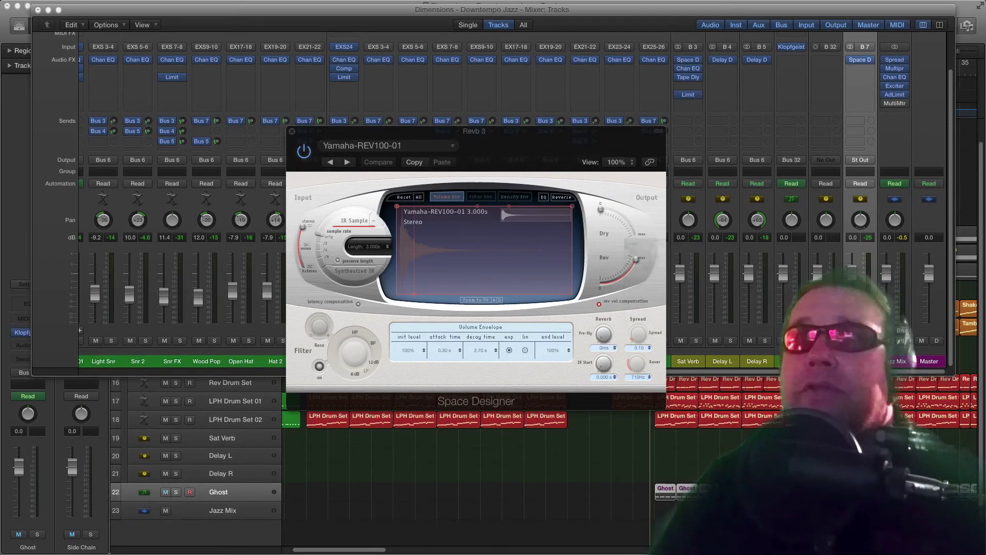
pyautogui.moveTo(544, 139); pyautogui.dragTo(598, 134)
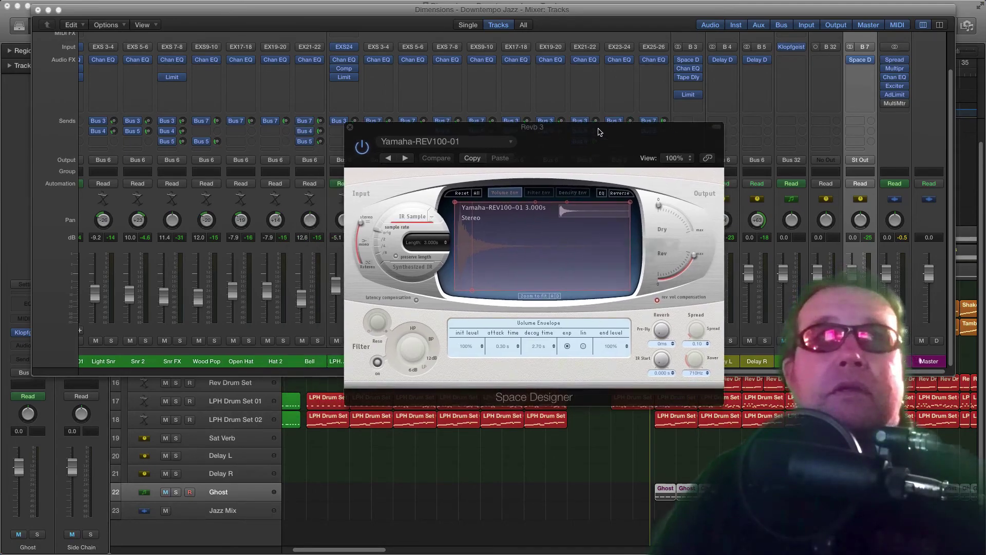
pyautogui.hotkey('ctrl', 'm')
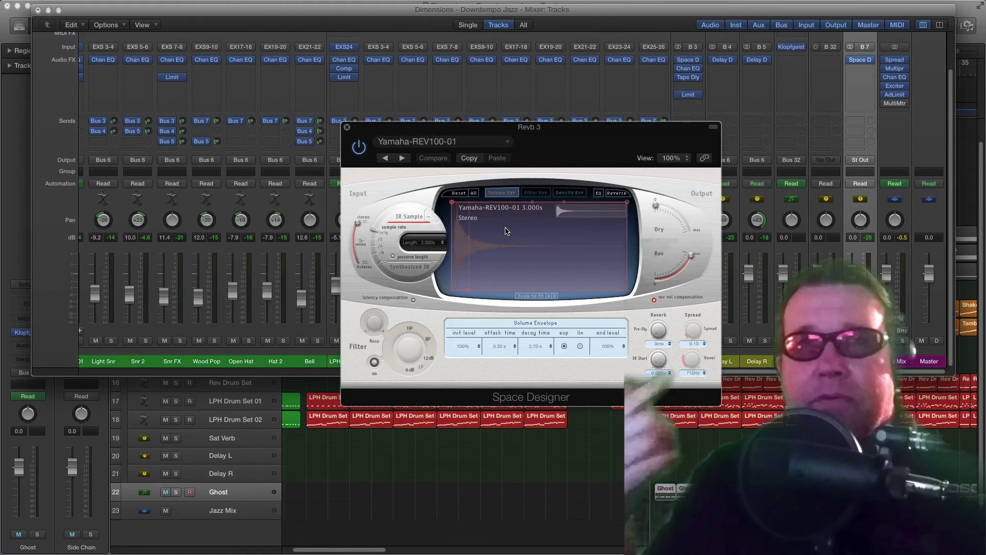
pyautogui.hotkey('ctrl', 'm')
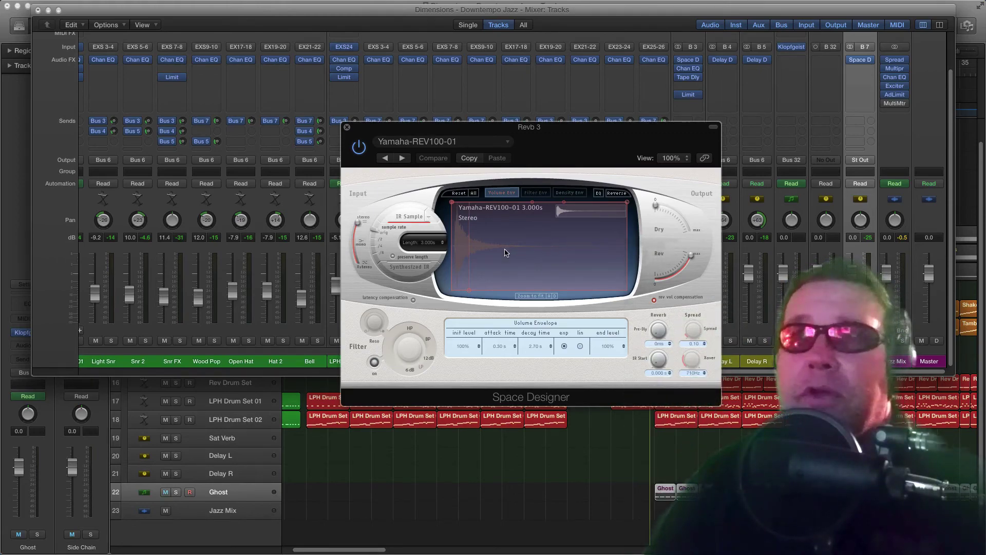
pyautogui.moveTo(437, 131); pyautogui.dragTo(458, 132)
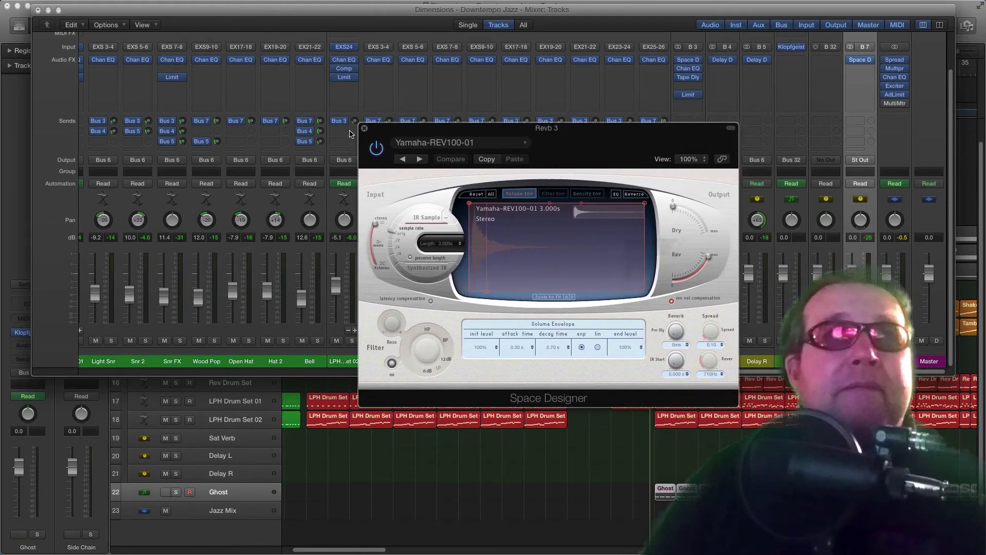
pyautogui.hotkey('ctrl', 'm')
pyautogui.click(368, 128)
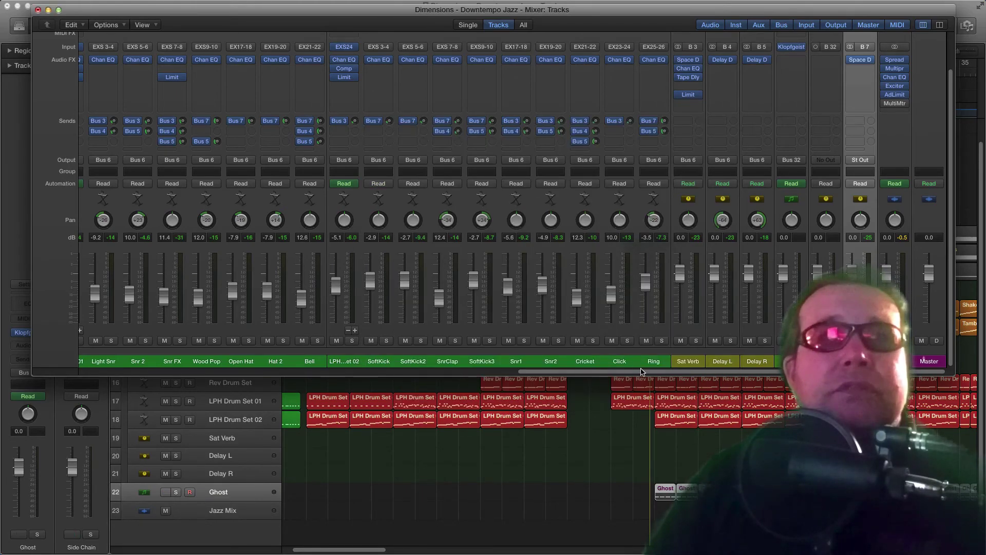
# Review the drum channels across the mixer back to its first channels, and close the mixer window.
pyautogui.moveTo(640, 374); pyautogui.dragTo(495, 369)
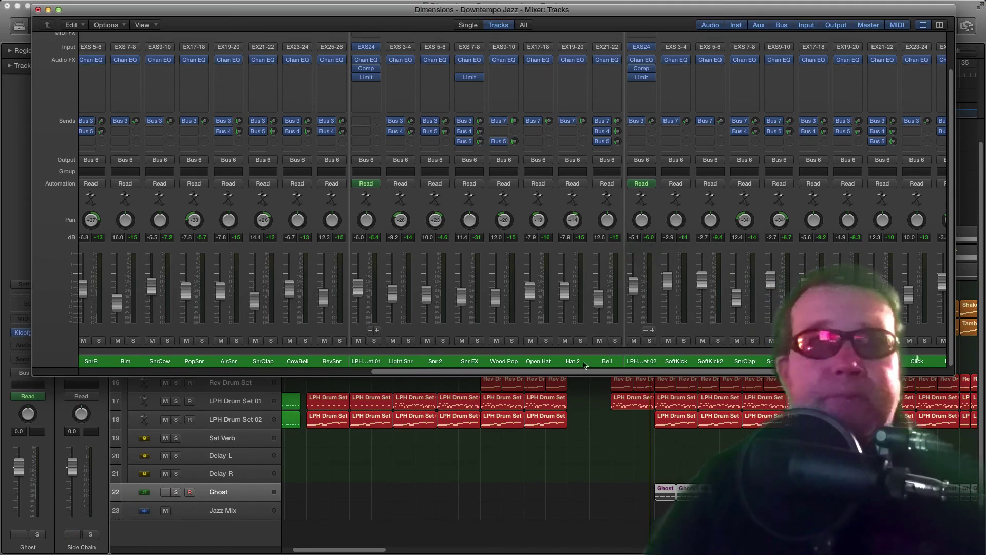
pyautogui.moveTo(591, 373); pyautogui.dragTo(278, 366)
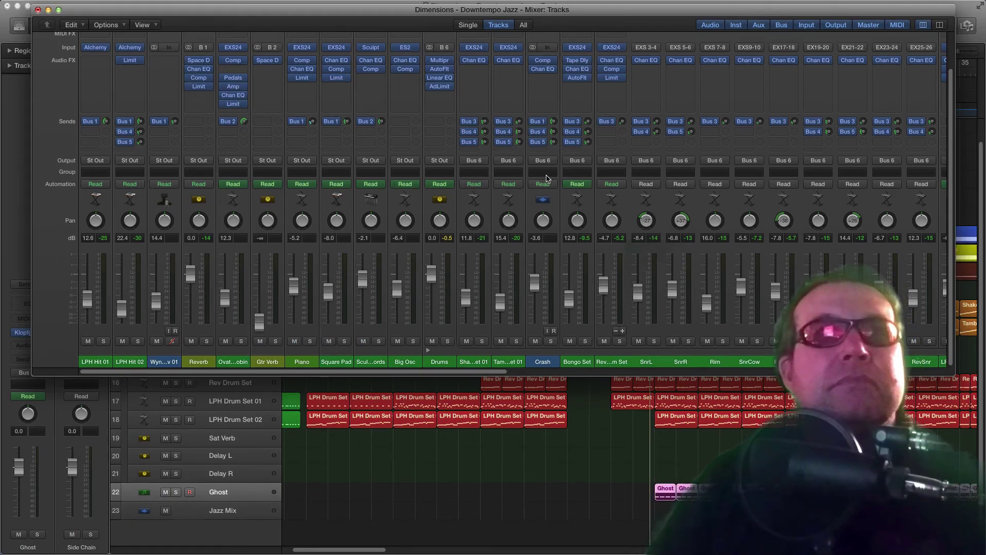
pyautogui.scroll(3, 550, 185)
pyautogui.scroll(-3, 562, 195)
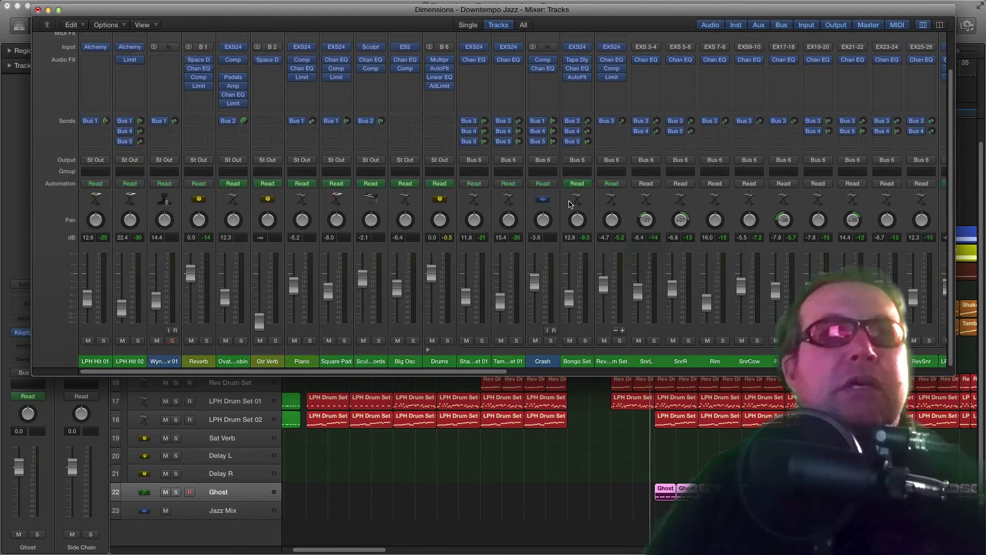
pyautogui.moveTo(71, 13); pyautogui.dragTo(77, 14)
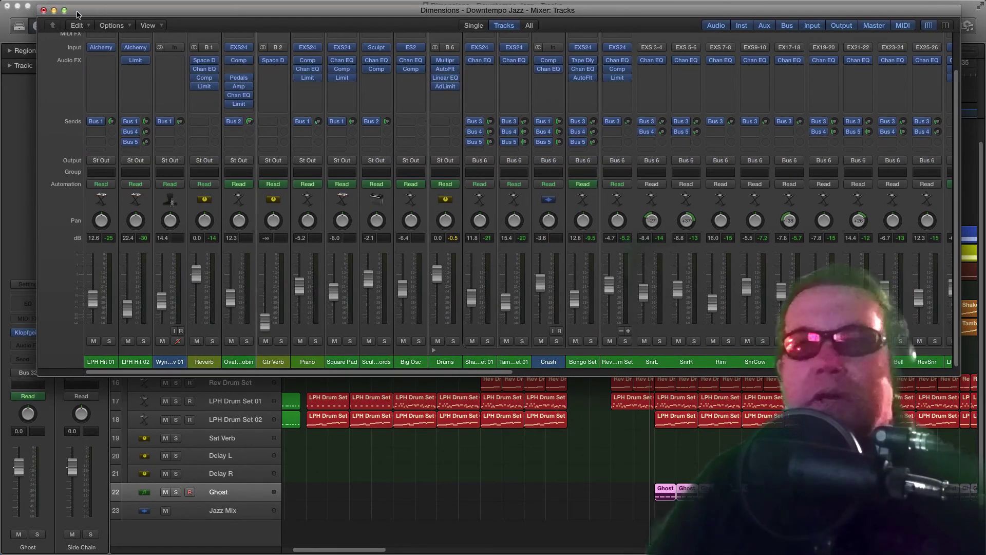
pyautogui.click(43, 10)
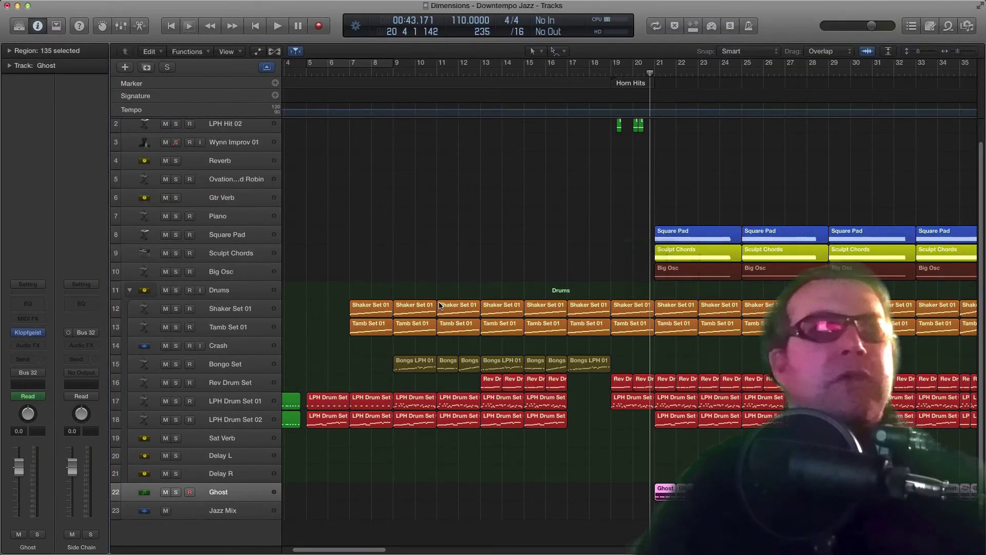
# Show track automation in the Tracks area and select the Drums stack to review its AutoFilter automation and subtracks.
pyautogui.press('a')
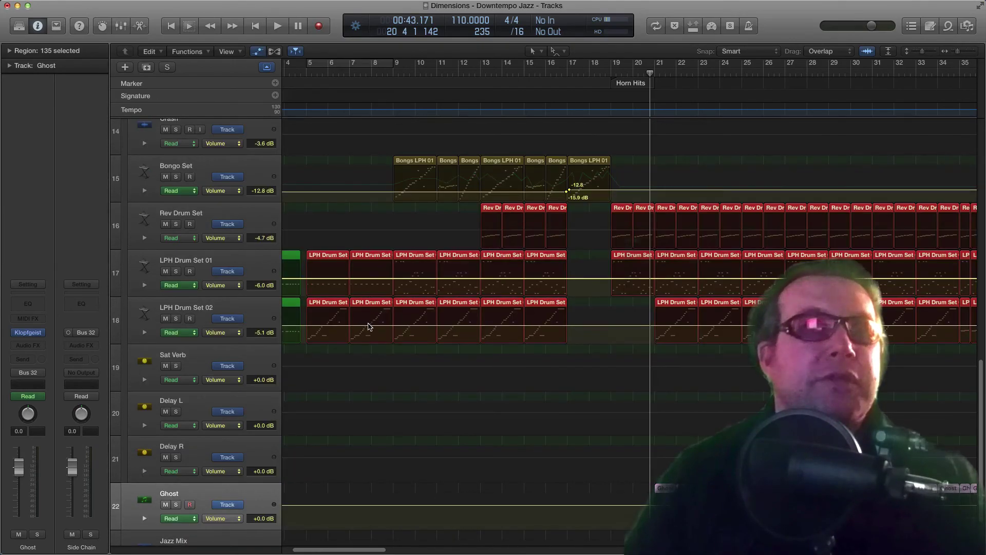
pyautogui.hscroll(-5, 368, 317)
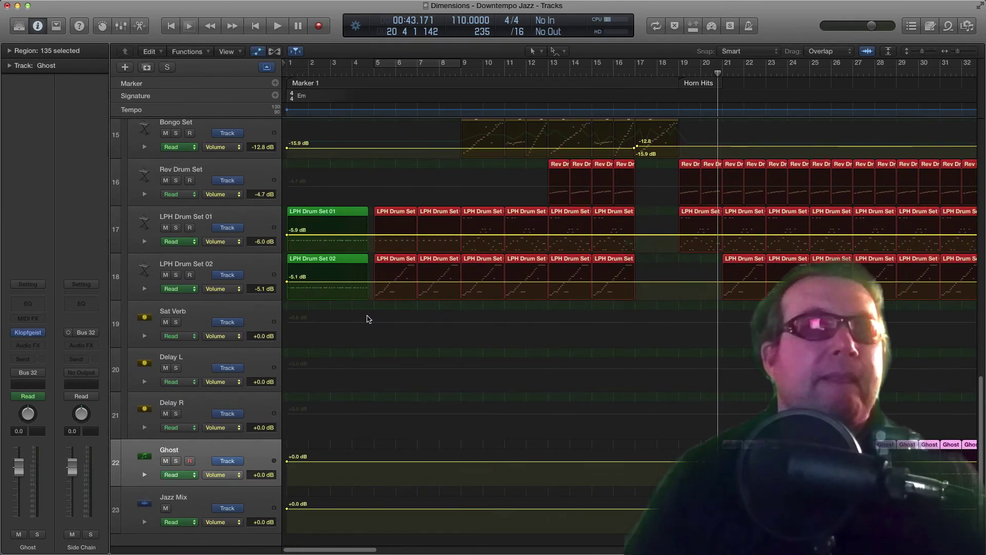
pyautogui.scroll(5, 363, 298)
pyautogui.scroll(5, 363, 297)
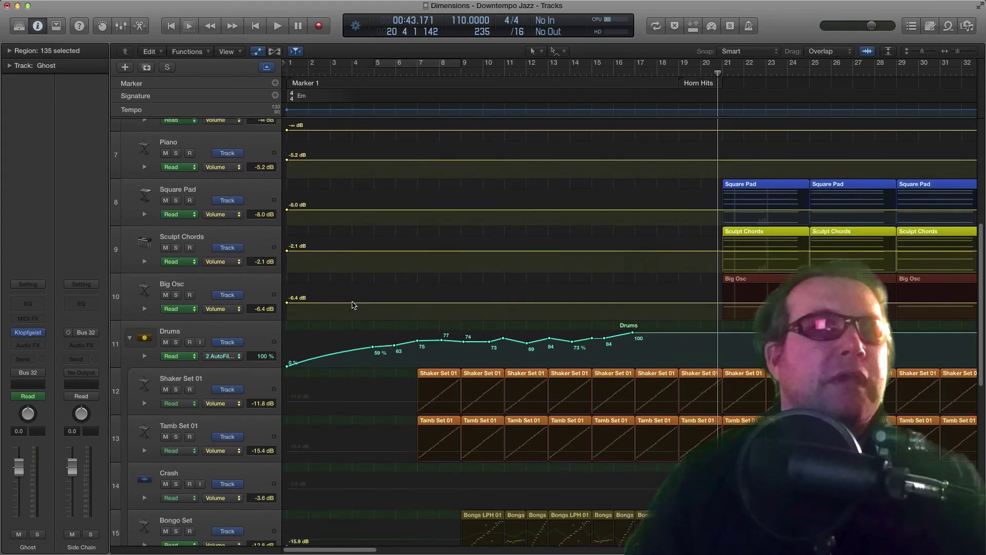
pyautogui.click(220, 327)
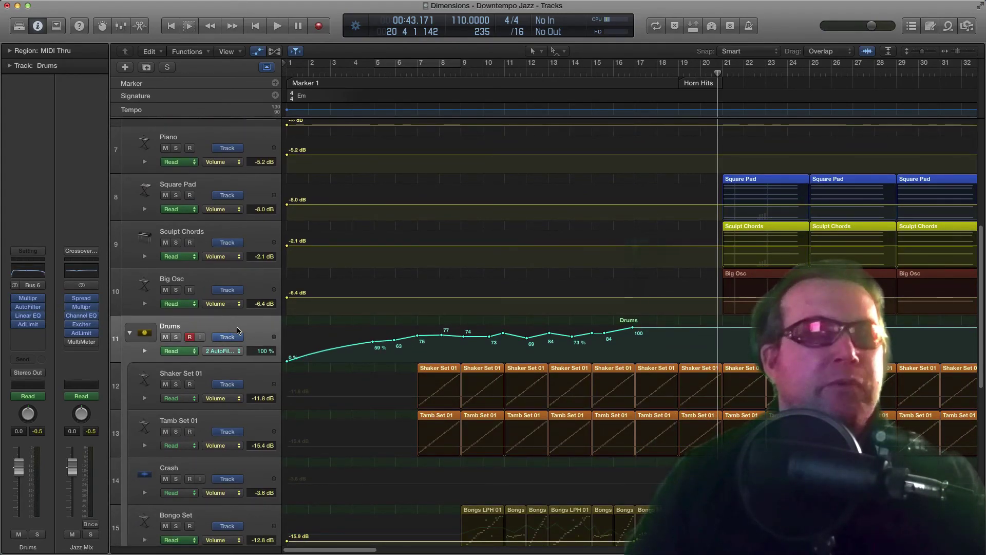
pyautogui.scroll(-10, 359, 339)
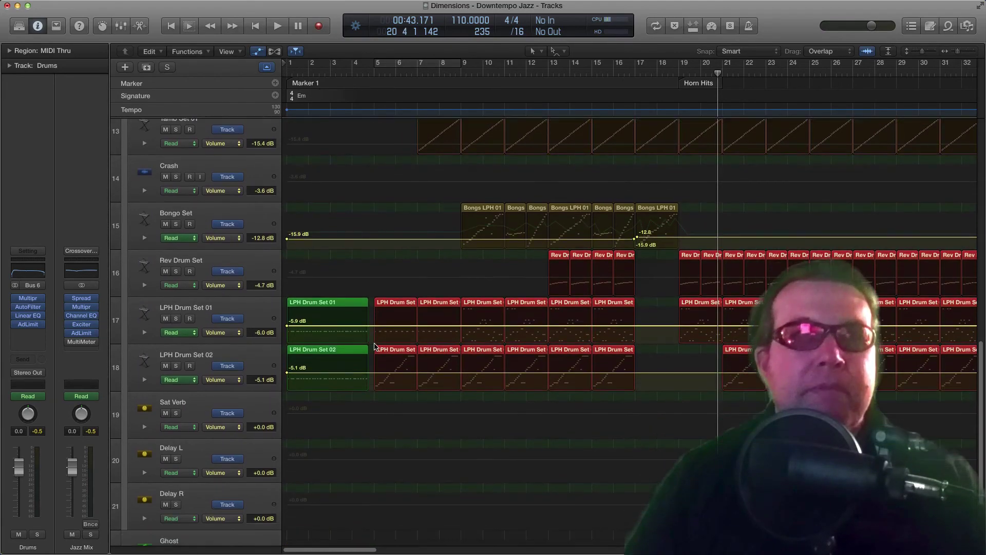
pyautogui.scroll(4, 368, 344)
pyautogui.scroll(4, 368, 343)
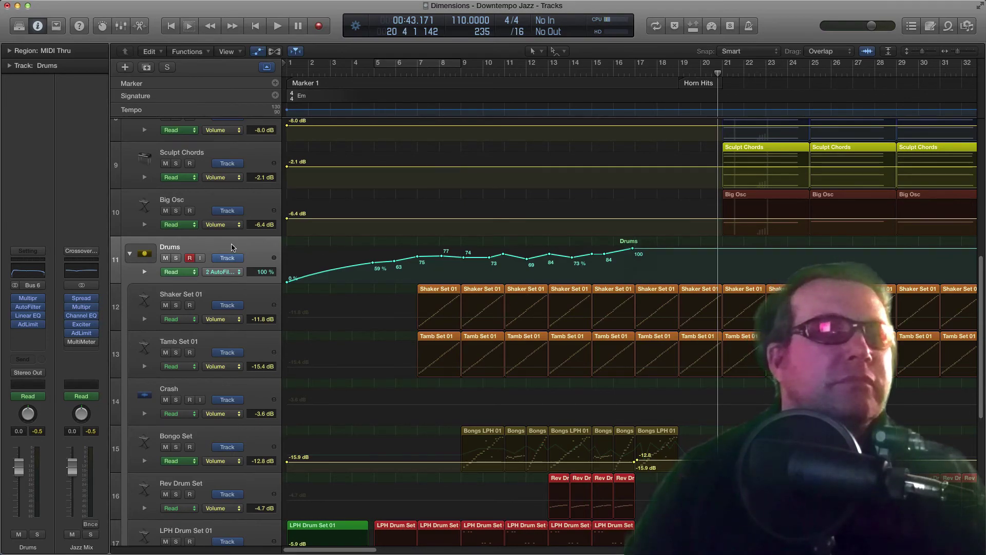
# Open the Multipressor on the Drums channel strip and place its window over the Tracks area.
pyautogui.moveTo(28, 302)
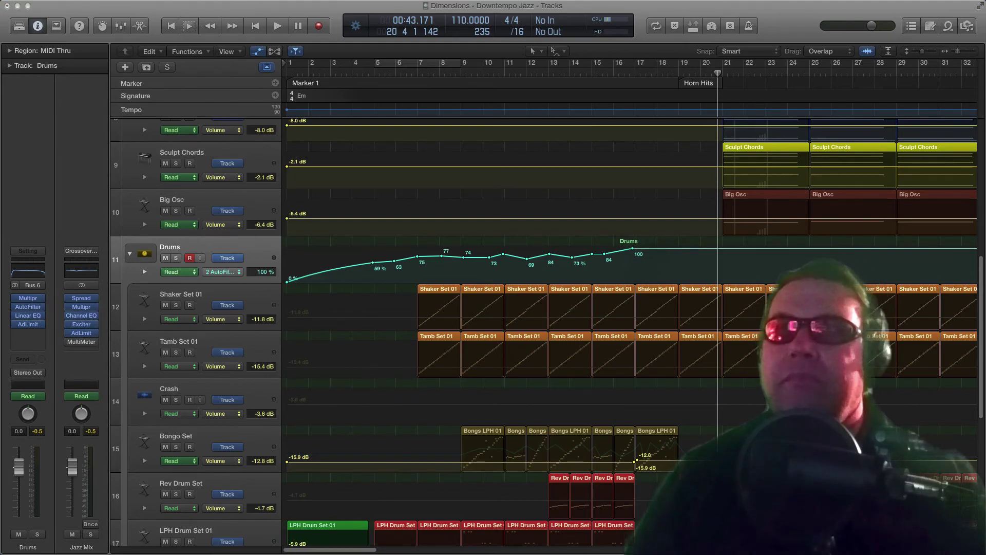
pyautogui.click(27, 298)
pyautogui.moveTo(486, 111); pyautogui.dragTo(412, 104)
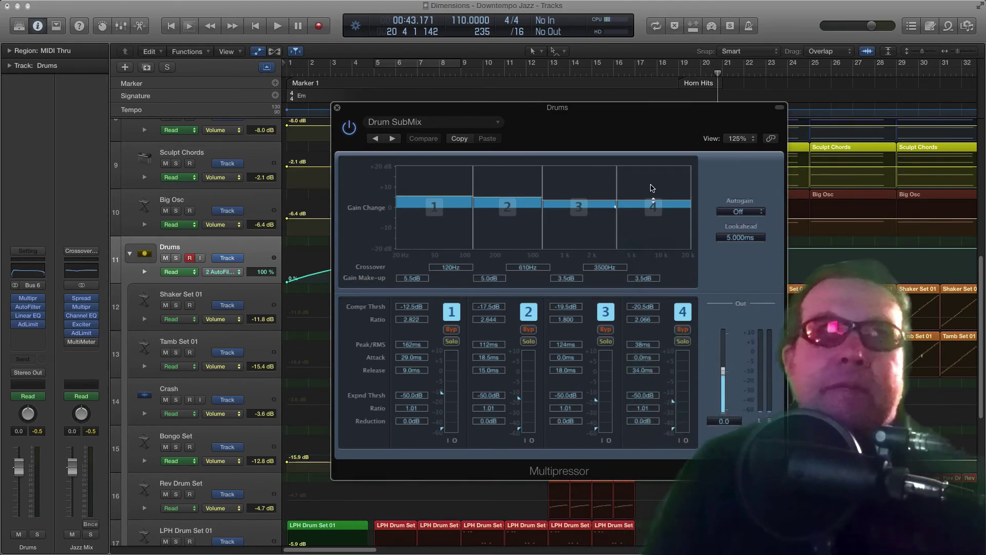
pyautogui.moveTo(430, 113); pyautogui.dragTo(437, 112)
# Look through the Multipressor's FS presets and other preset folders, and examine the Drum SubMix band settings.
pyautogui.click(446, 126)
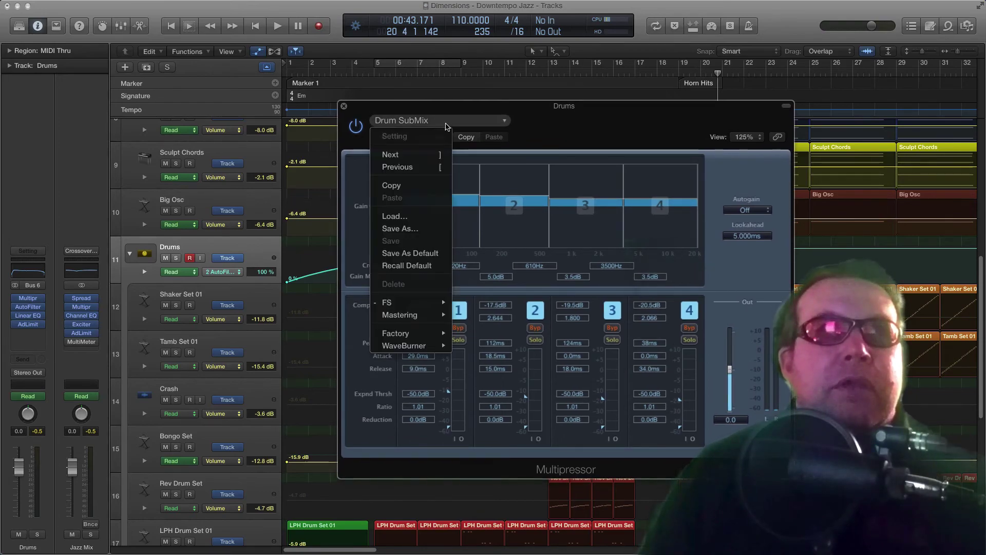
pyautogui.moveTo(439, 303)
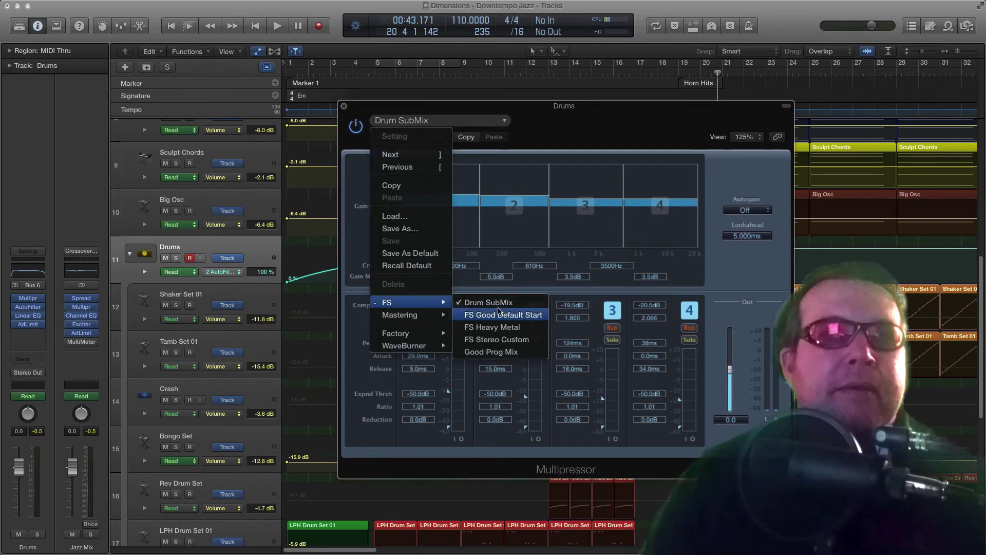
pyautogui.click(521, 110)
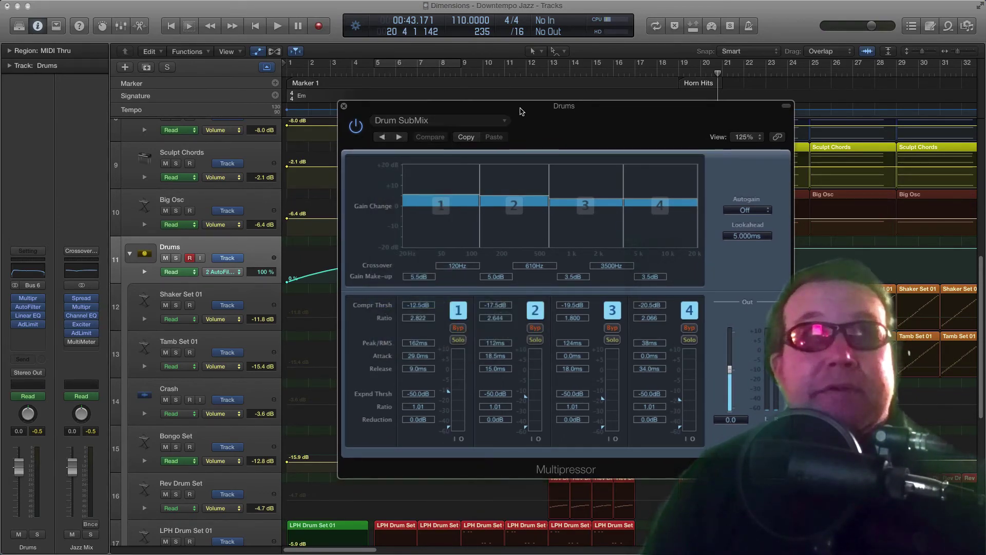
pyautogui.click(471, 126)
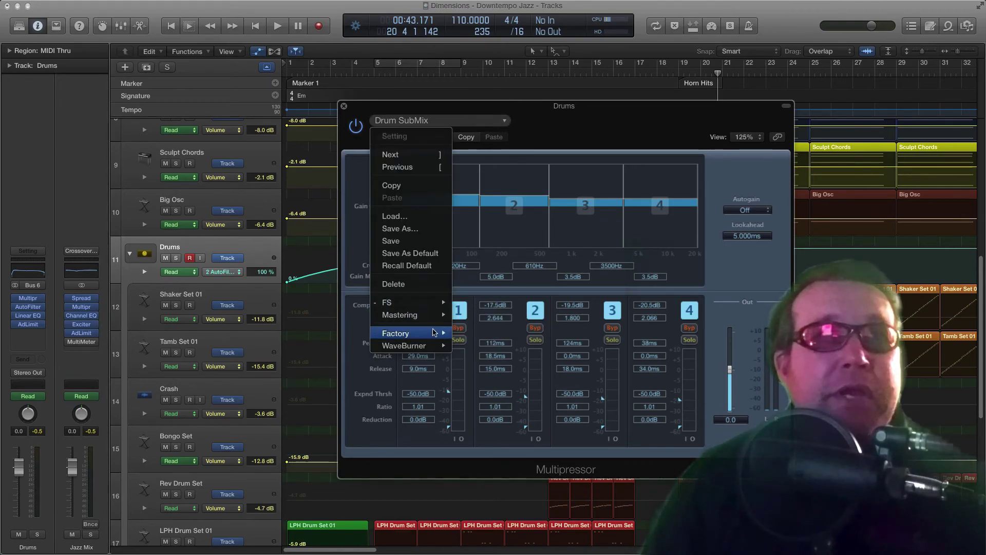
pyautogui.moveTo(438, 334)
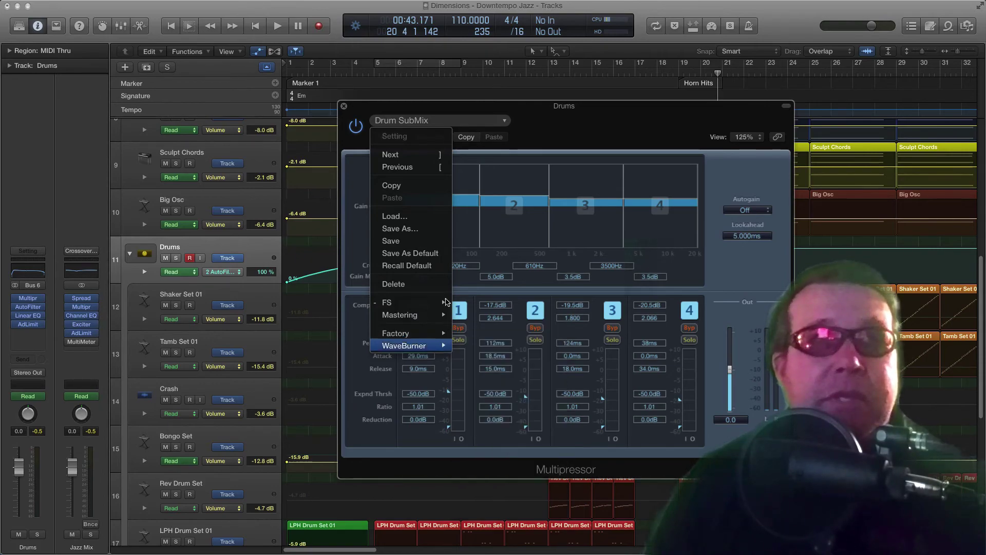
pyautogui.click(465, 107)
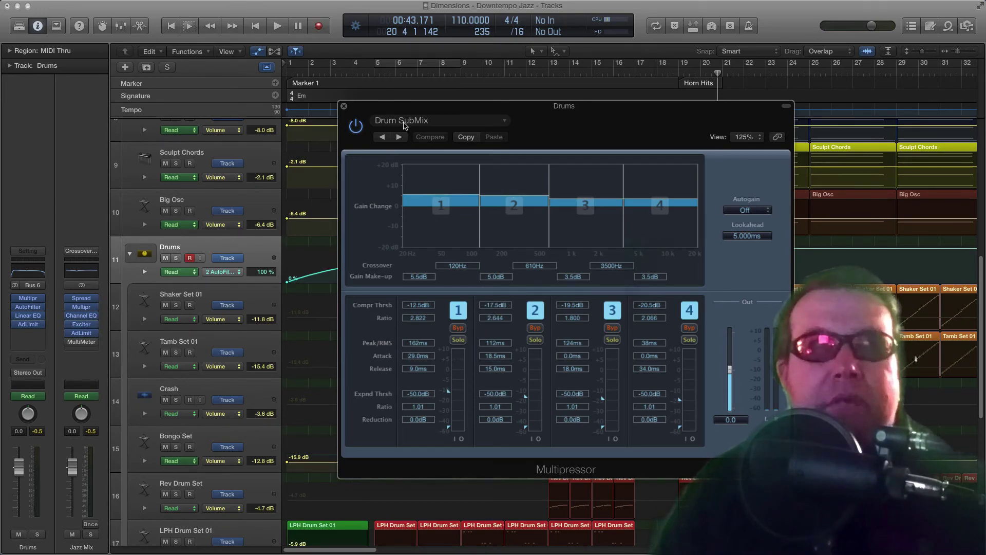
pyautogui.moveTo(426, 109); pyautogui.dragTo(404, 104)
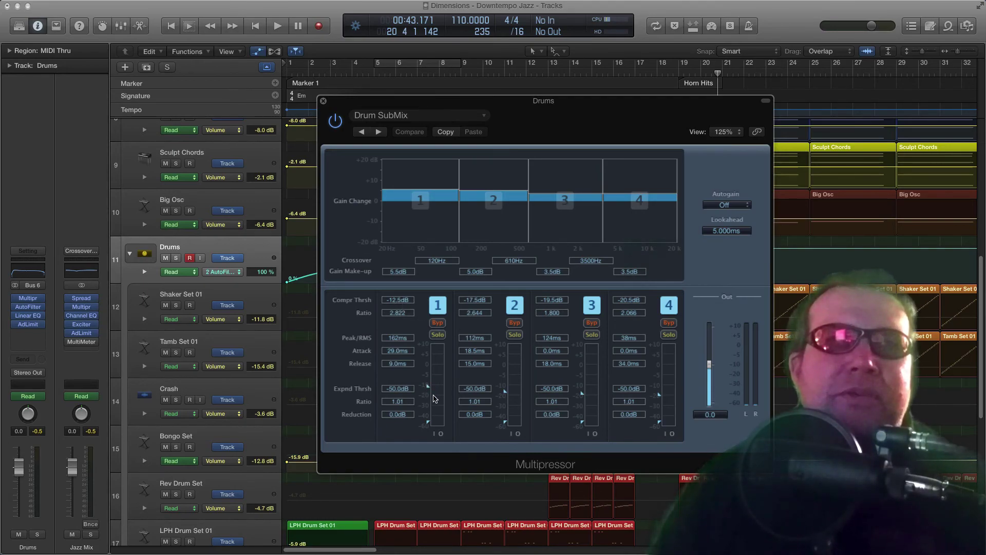
pyautogui.moveTo(488, 97); pyautogui.dragTo(483, 89)
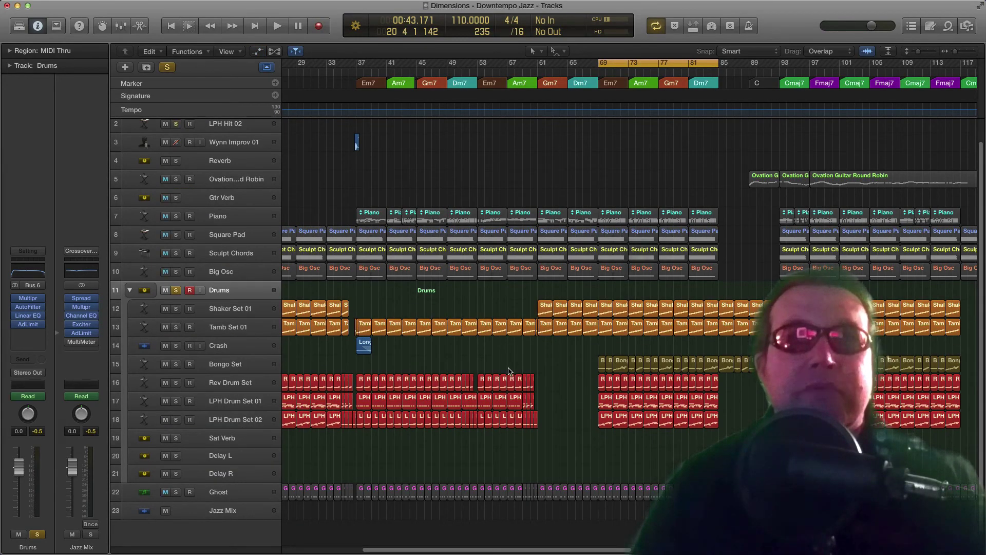
# Play the soloed drums in the cycle range from bar 69 with the Multipressor meters in view, and stop playback.
pyautogui.press('space')
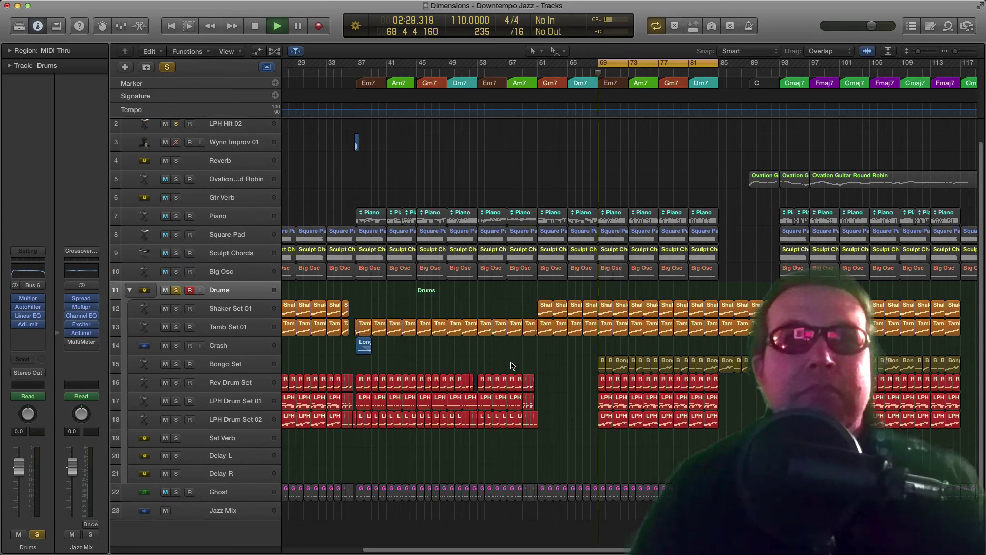
pyautogui.press('v')
pyautogui.moveTo(972, 139); pyautogui.dragTo(456, 95)
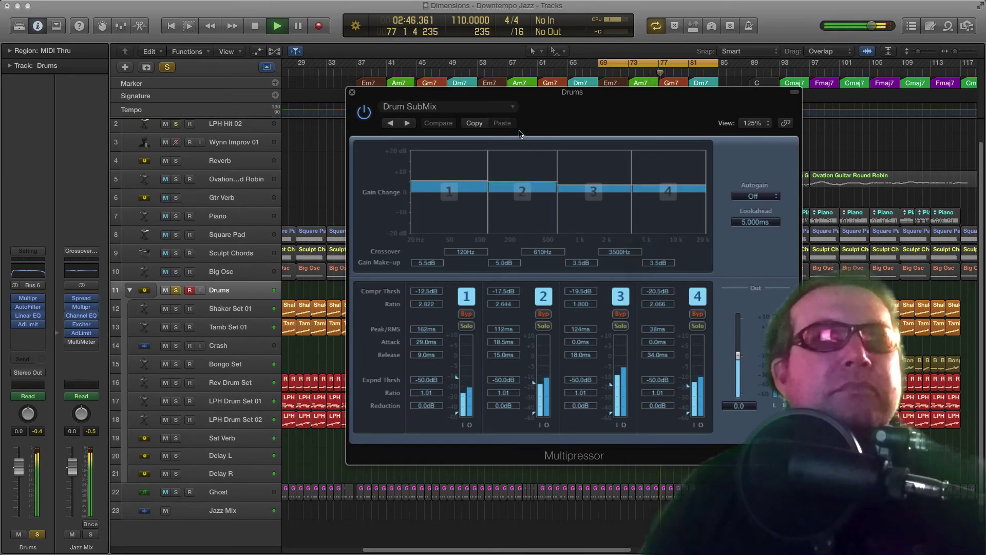
pyautogui.click(255, 27)
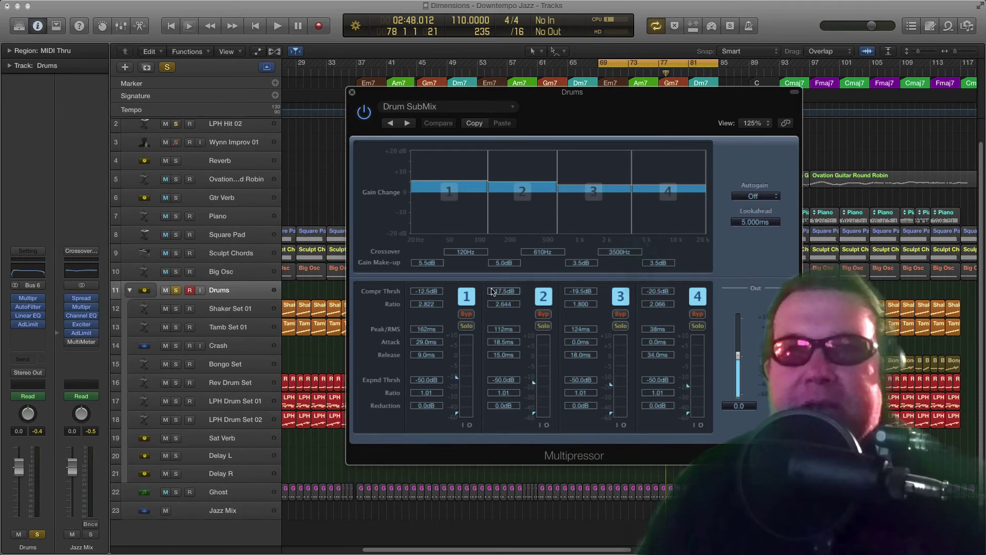
# Review the Autogain options and the Lookahead setting in the Drums Multipressor, leaving Autogain off.
pyautogui.moveTo(451, 90)
pyautogui.mouseDown()
pyautogui.moveTo(479, 95)
pyautogui.moveTo(440, 101)
pyautogui.mouseUp()
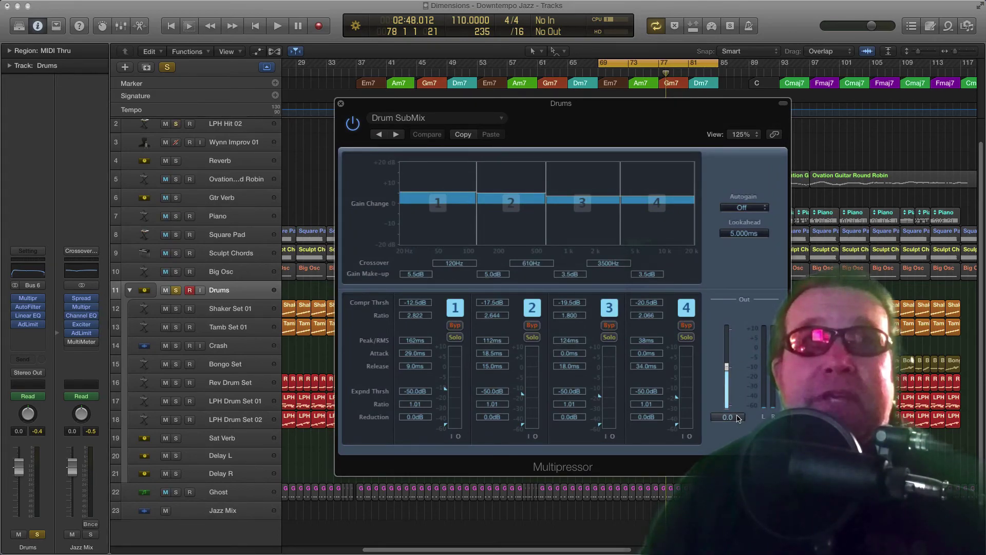
pyautogui.click(750, 208)
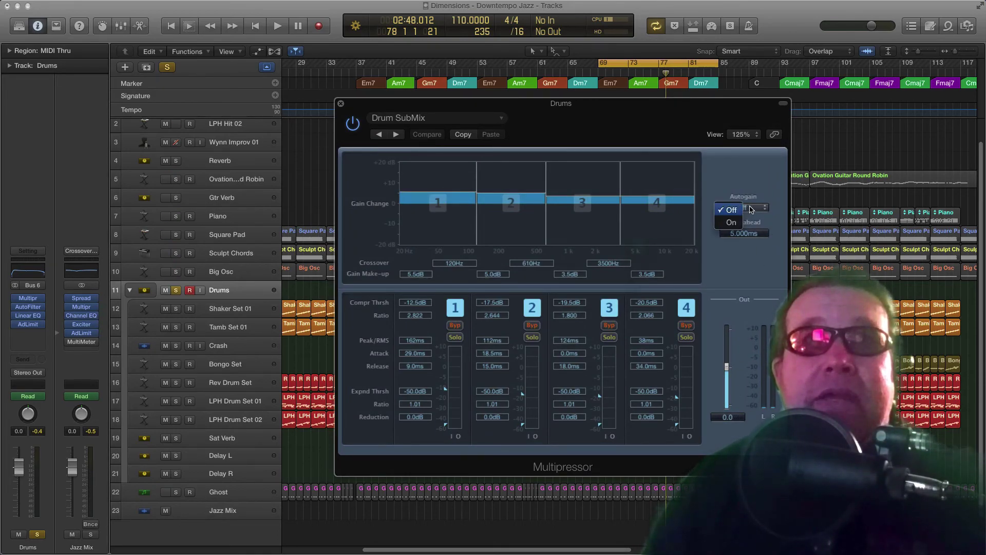
pyautogui.click(751, 211)
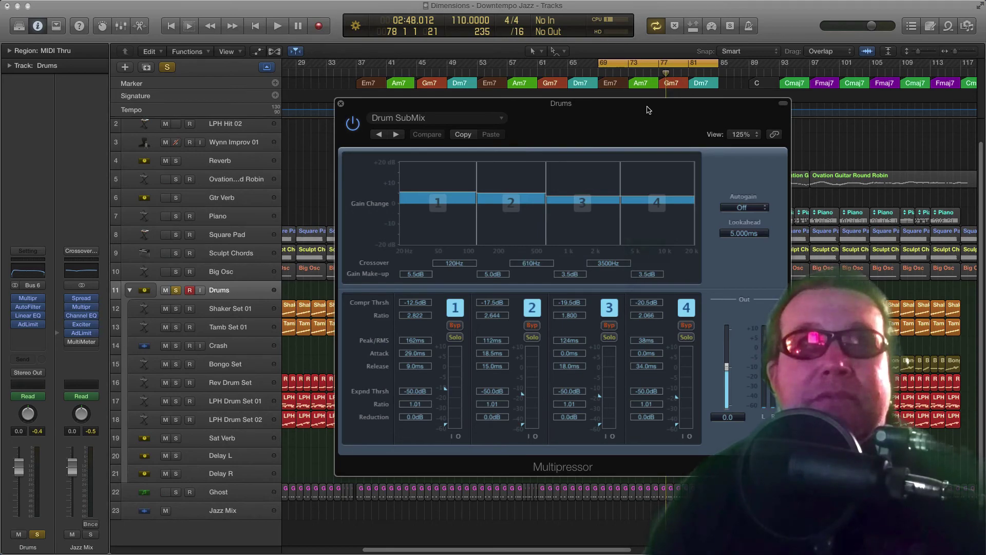
pyautogui.moveTo(648, 110); pyautogui.dragTo(611, 127)
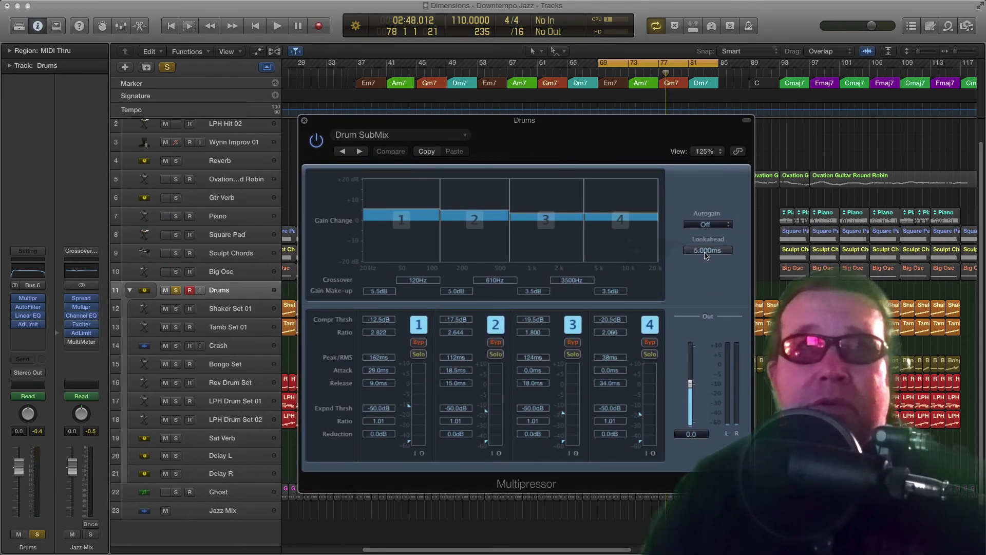
pyautogui.moveTo(708, 254); pyautogui.dragTo(722, 252)
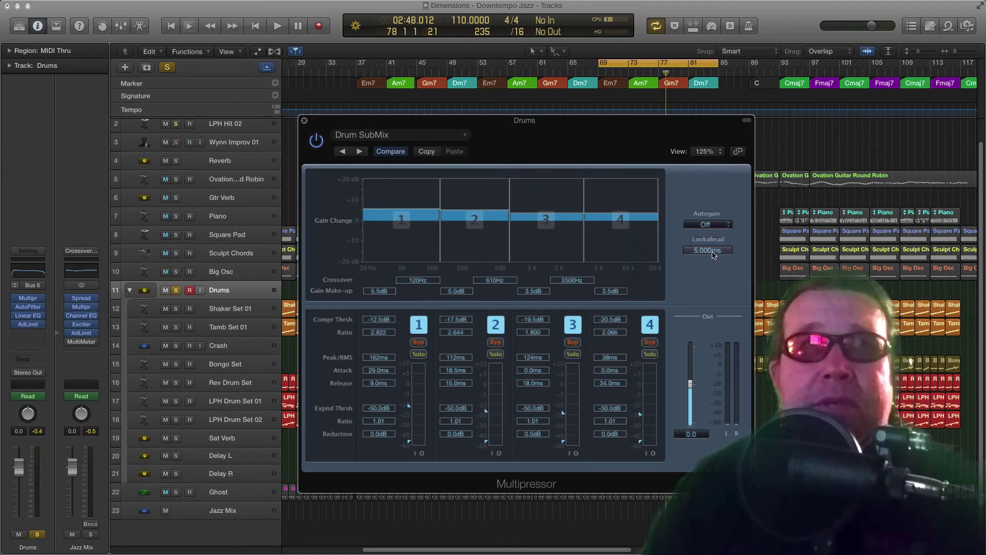
pyautogui.moveTo(576, 121); pyautogui.dragTo(518, 102)
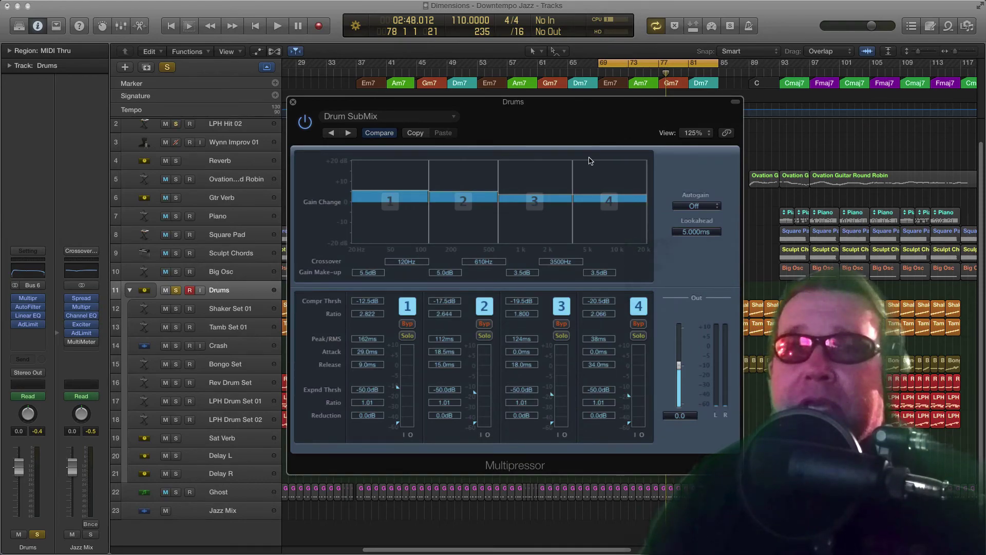
pyautogui.moveTo(616, 113)
pyautogui.mouseDown()
pyautogui.moveTo(626, 110)
pyautogui.moveTo(604, 120)
pyautogui.mouseUp()
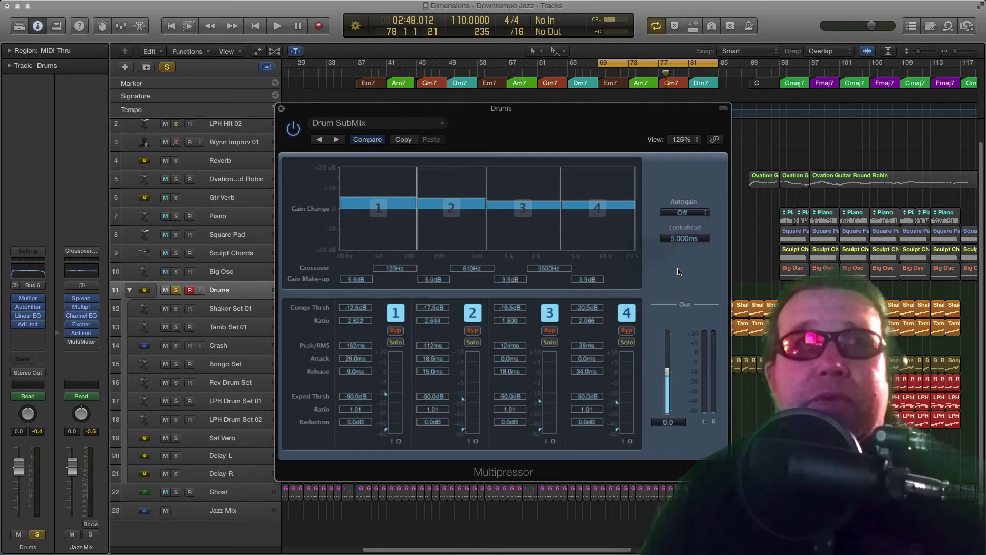
pyautogui.moveTo(558, 128); pyautogui.dragTo(583, 122)
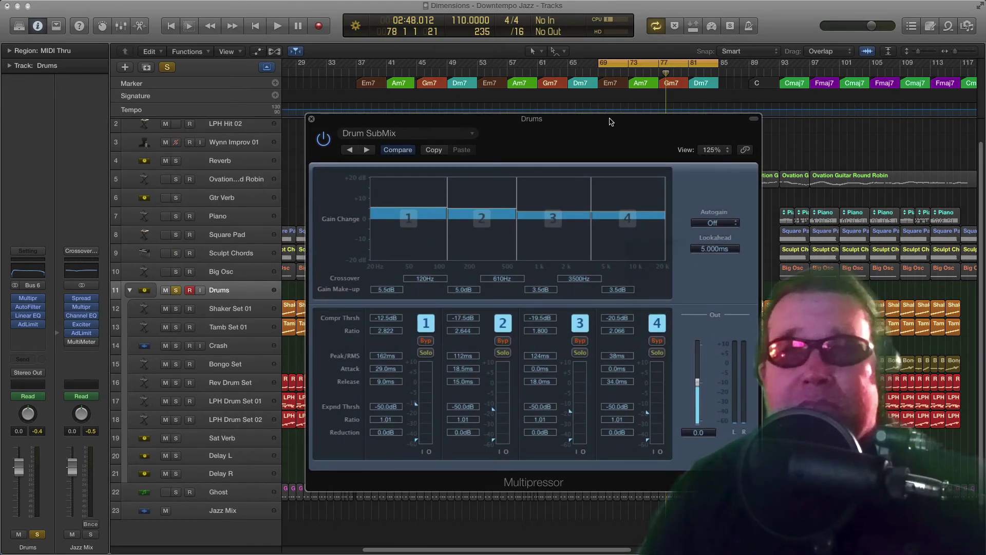
pyautogui.moveTo(601, 120); pyautogui.dragTo(592, 118)
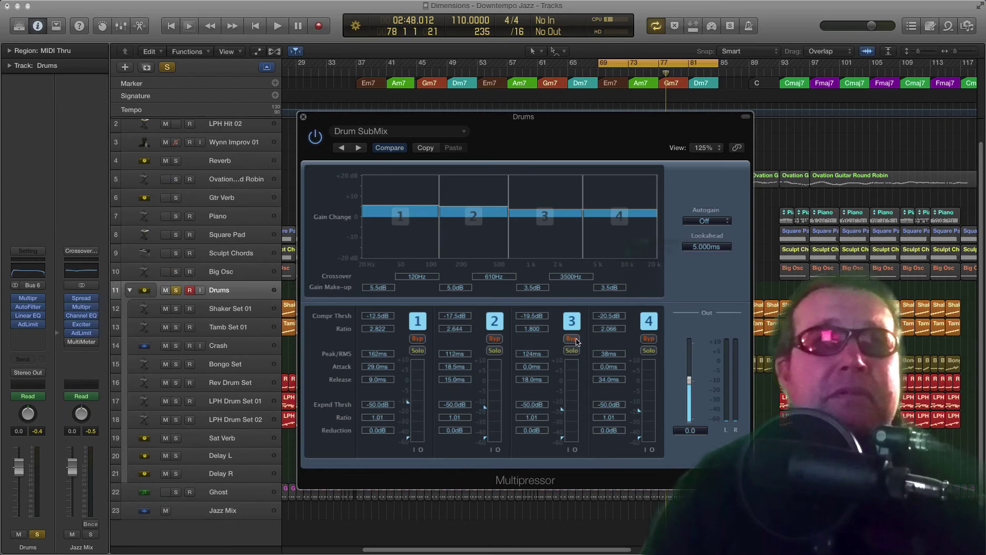
# Demonstrate the Multipressor's band 2 on/off switch, solo bands 1 and 2 in turn, clear the solo and close the plug-in.
pyautogui.click(494, 323)
pyautogui.click(494, 321)
pyautogui.click(417, 350)
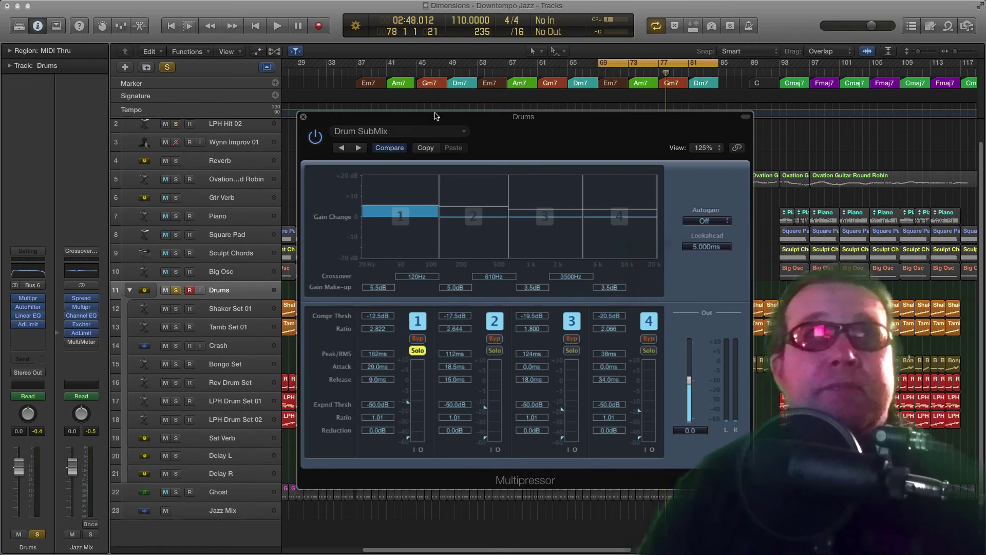
pyautogui.moveTo(436, 115); pyautogui.dragTo(422, 112)
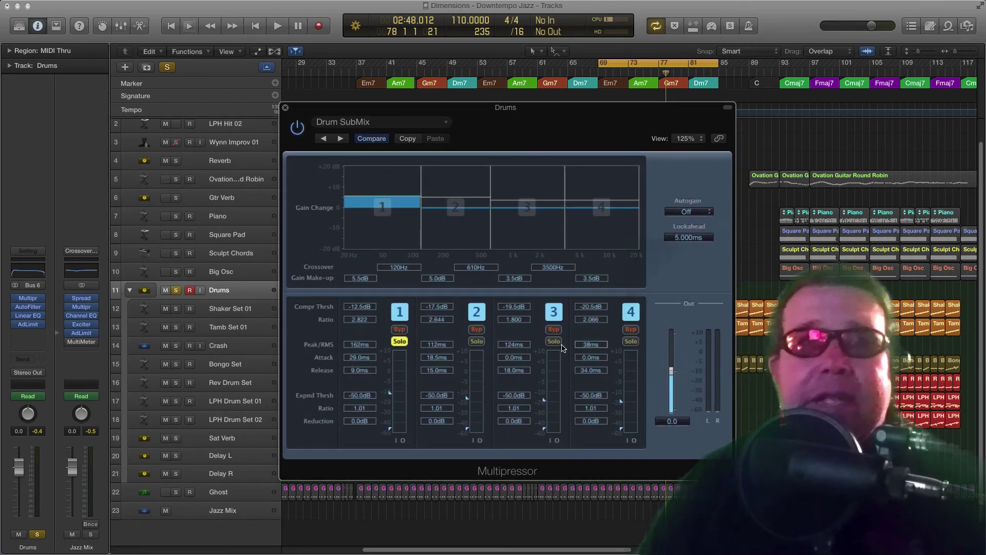
pyautogui.click(476, 341)
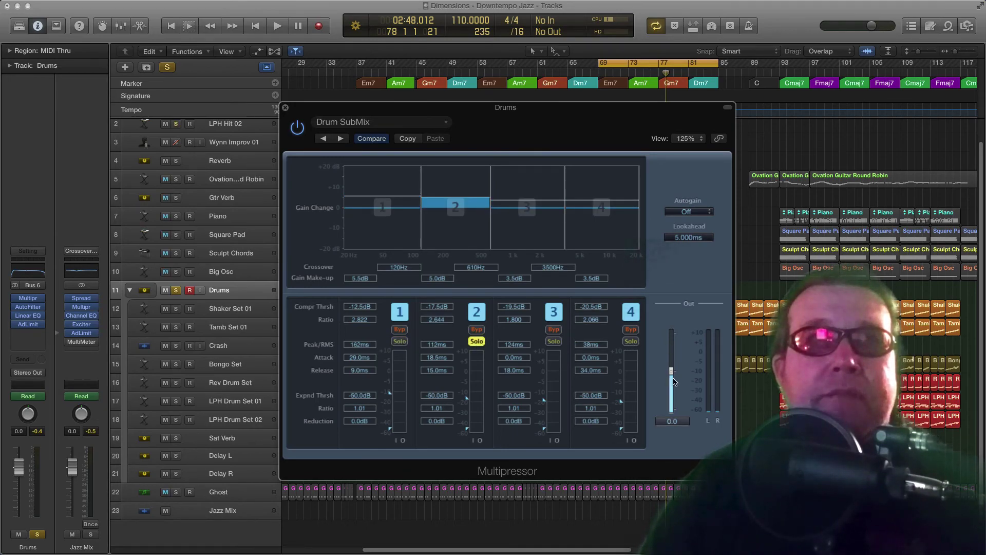
pyautogui.click(476, 342)
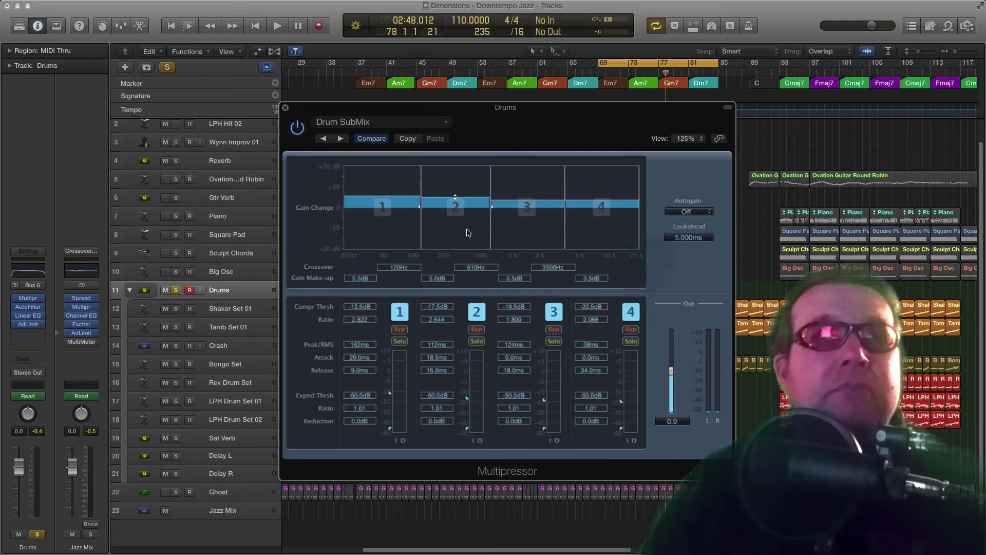
pyautogui.click(285, 108)
# Open the AutoFilter on the Drums channel strip, look over its filter settings and close it.
pyautogui.moveTo(30, 308)
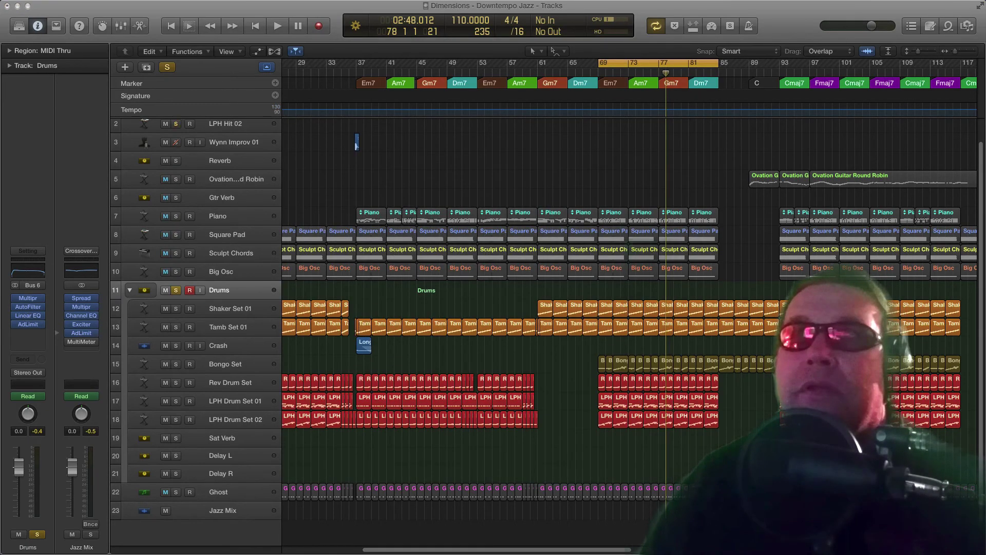
pyautogui.moveTo(433, 233); pyautogui.dragTo(458, 190)
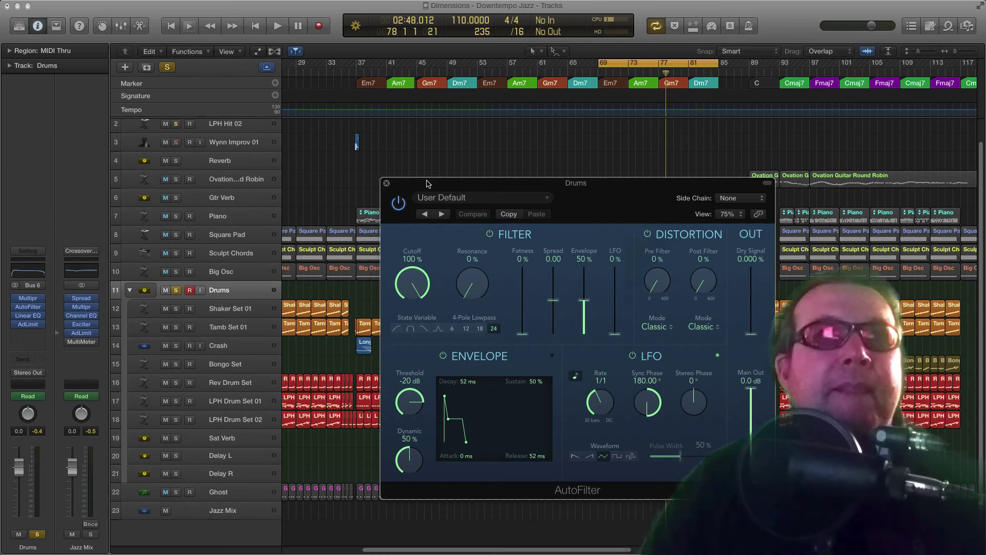
pyautogui.moveTo(428, 184); pyautogui.dragTo(413, 181)
pyautogui.click(371, 181)
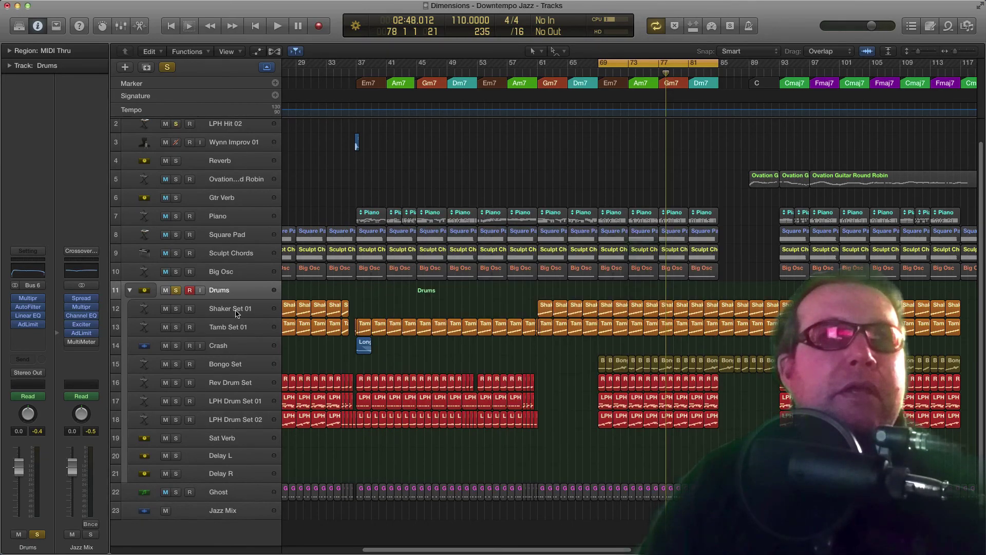
# Open the Linear Phase EQ on the Drums channel strip, examine its EQ curve and band settings, and close it.
pyautogui.moveTo(26, 317)
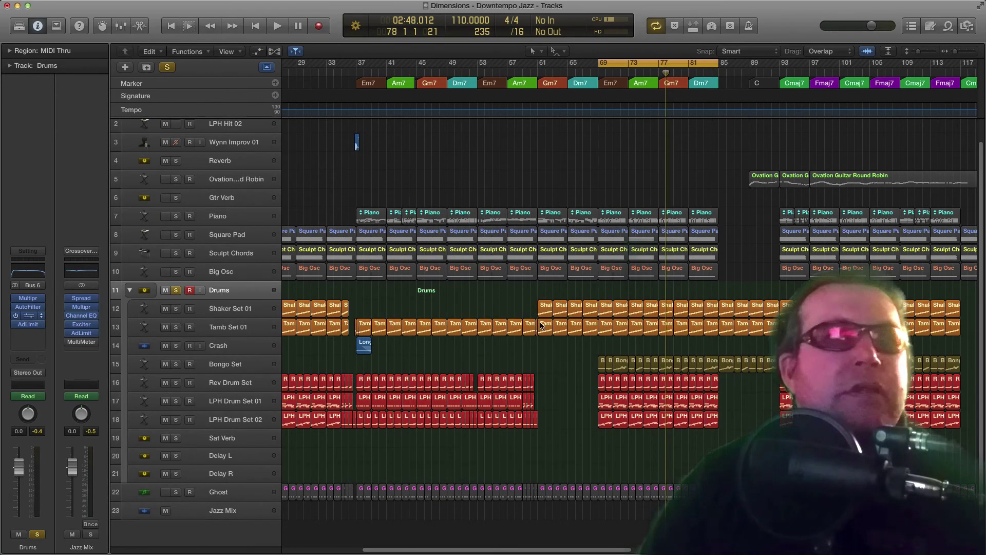
pyautogui.click(26, 316)
pyautogui.moveTo(459, 164); pyautogui.dragTo(365, 175)
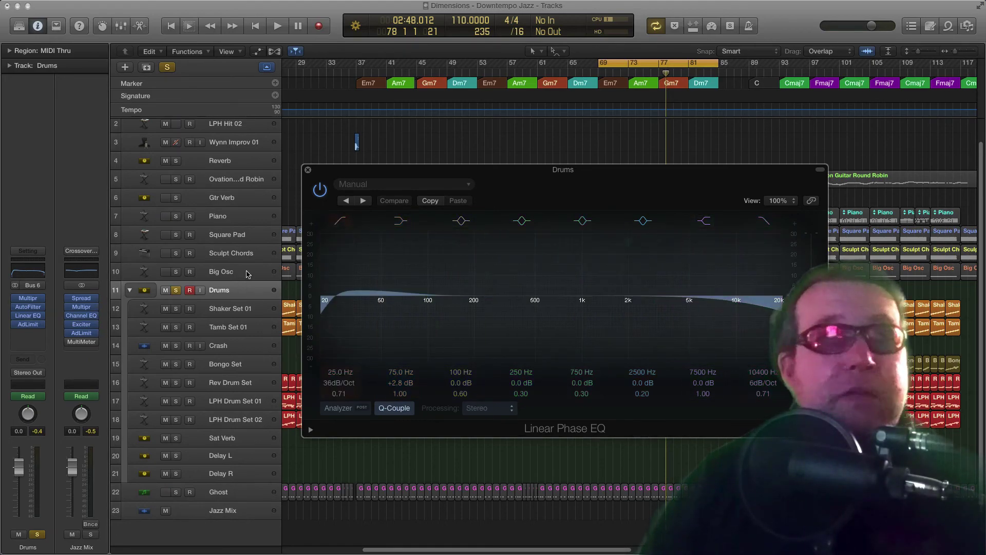
pyautogui.moveTo(347, 170); pyautogui.dragTo(325, 171)
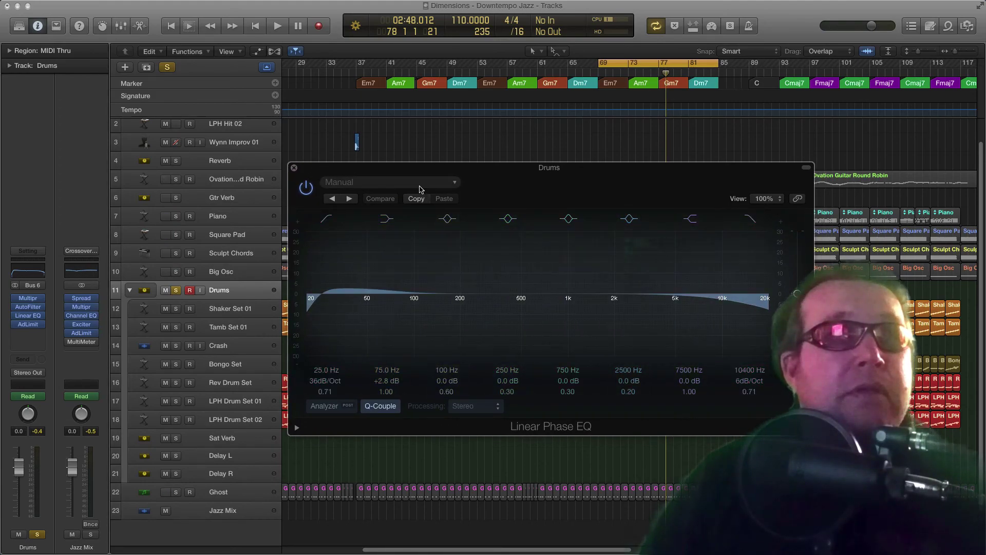
pyautogui.click(294, 167)
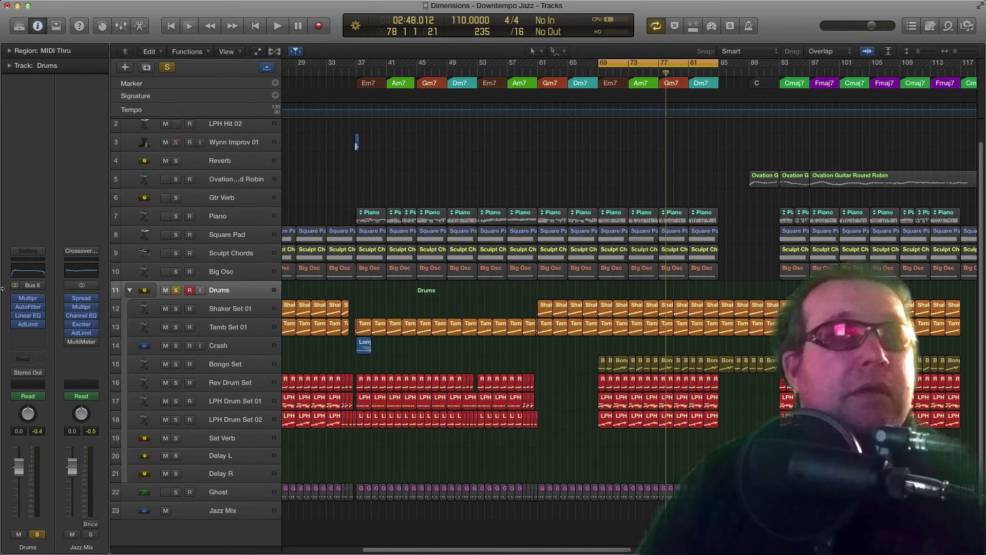
# Open the Adaptive Limiter on the Drums channel strip, examine its Gain, Out Ceiling and Lookahead settings, and close it.
pyautogui.click(27, 324)
pyautogui.moveTo(746, 206); pyautogui.dragTo(501, 242)
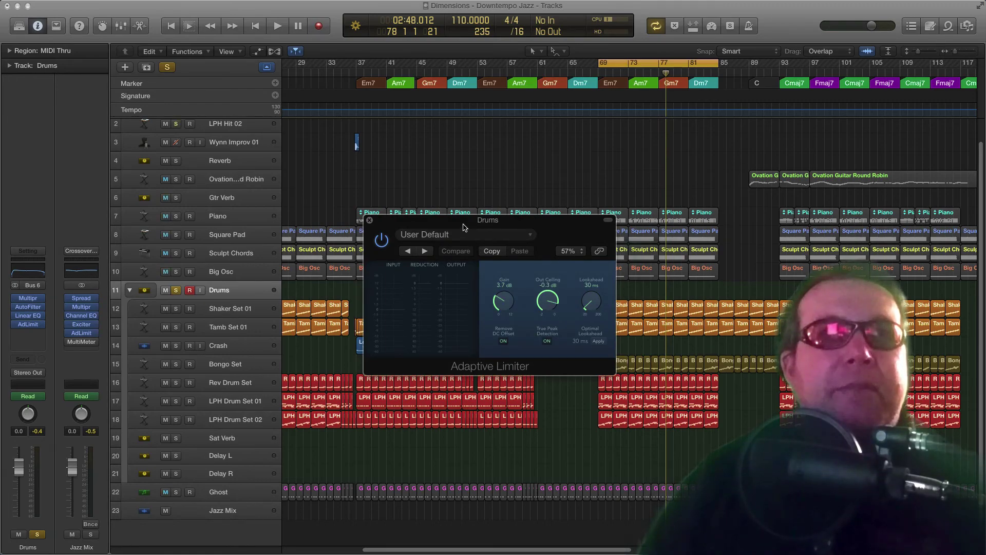
pyautogui.moveTo(463, 225); pyautogui.dragTo(436, 287)
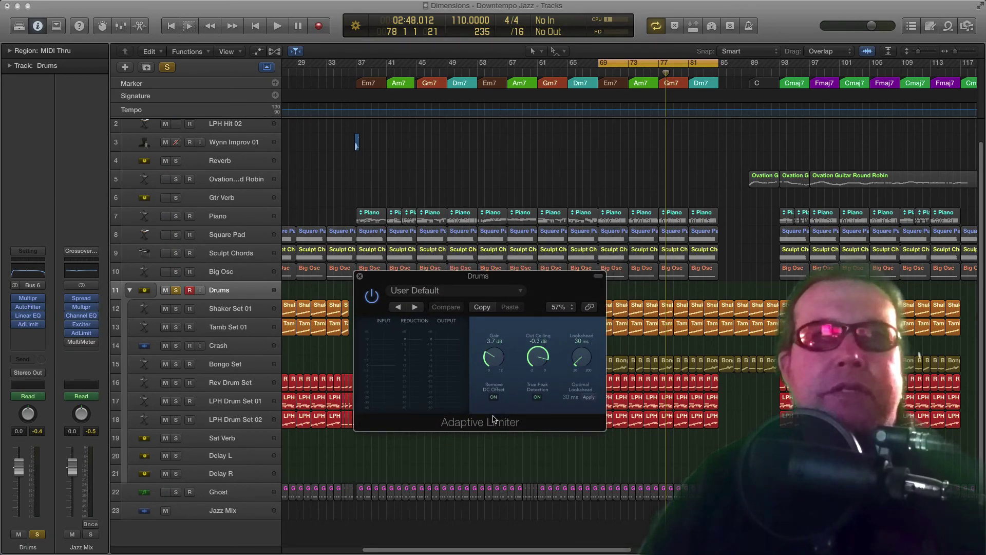
pyautogui.moveTo(424, 282); pyautogui.dragTo(413, 302)
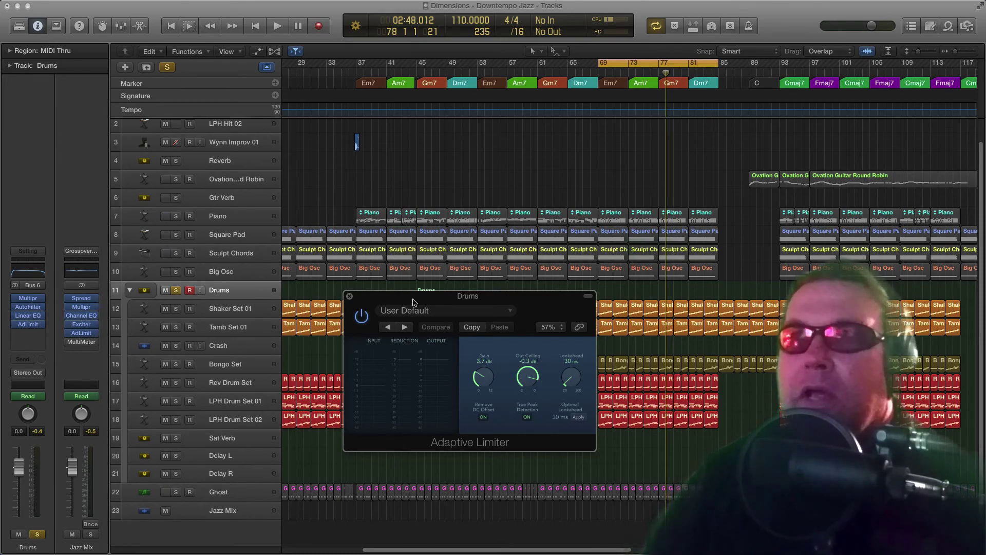
pyautogui.moveTo(409, 299)
pyautogui.mouseDown()
pyautogui.moveTo(421, 297)
pyautogui.moveTo(397, 288)
pyautogui.mouseUp()
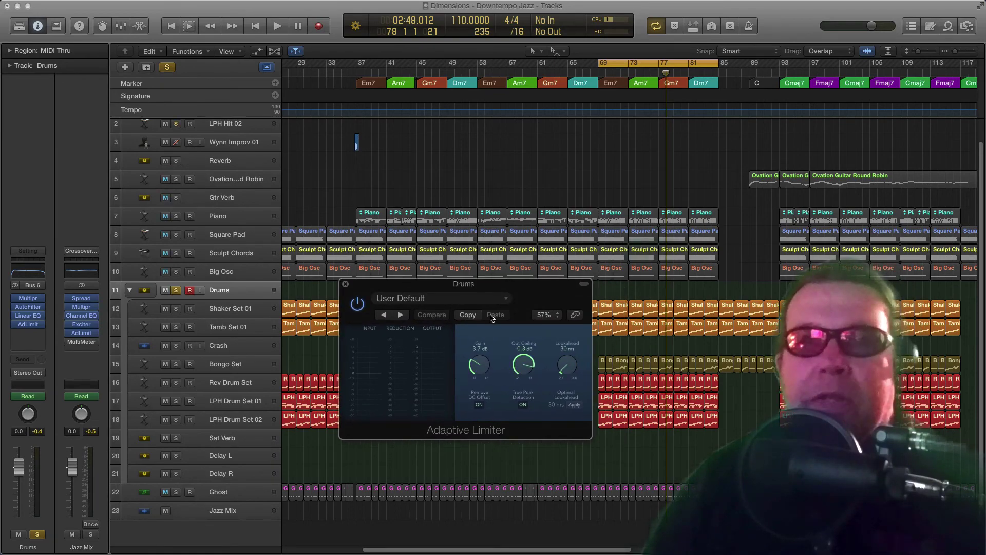
pyautogui.moveTo(474, 294); pyautogui.dragTo(478, 293)
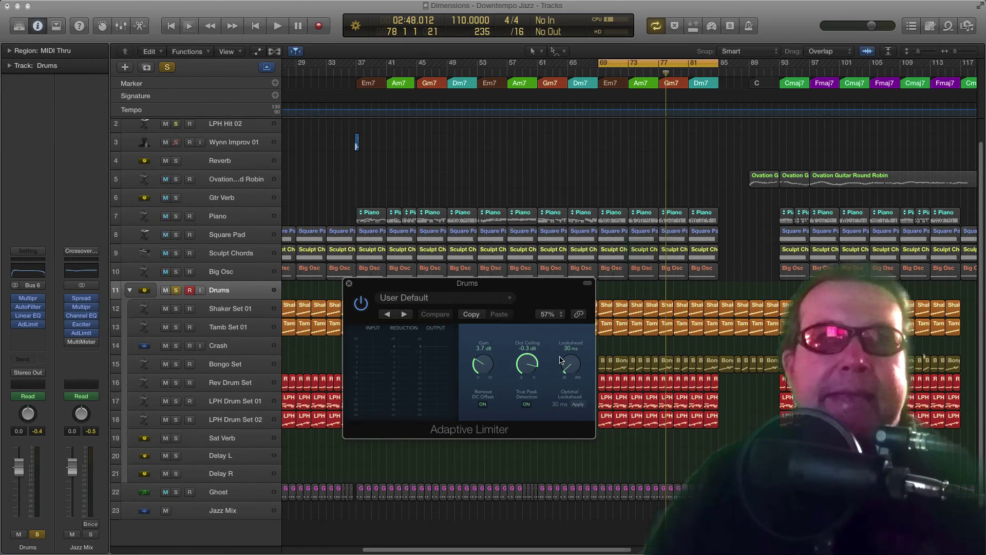
pyautogui.moveTo(496, 285)
pyautogui.mouseDown()
pyautogui.moveTo(511, 287)
pyautogui.moveTo(498, 286)
pyautogui.mouseUp()
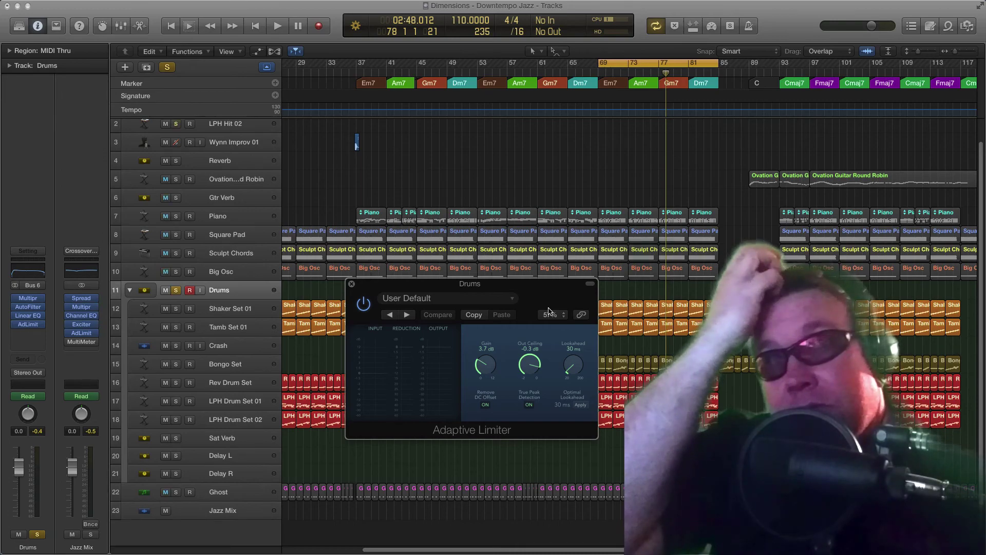
pyautogui.moveTo(532, 289)
pyautogui.mouseDown()
pyautogui.moveTo(542, 301)
pyautogui.moveTo(529, 299)
pyautogui.mouseUp()
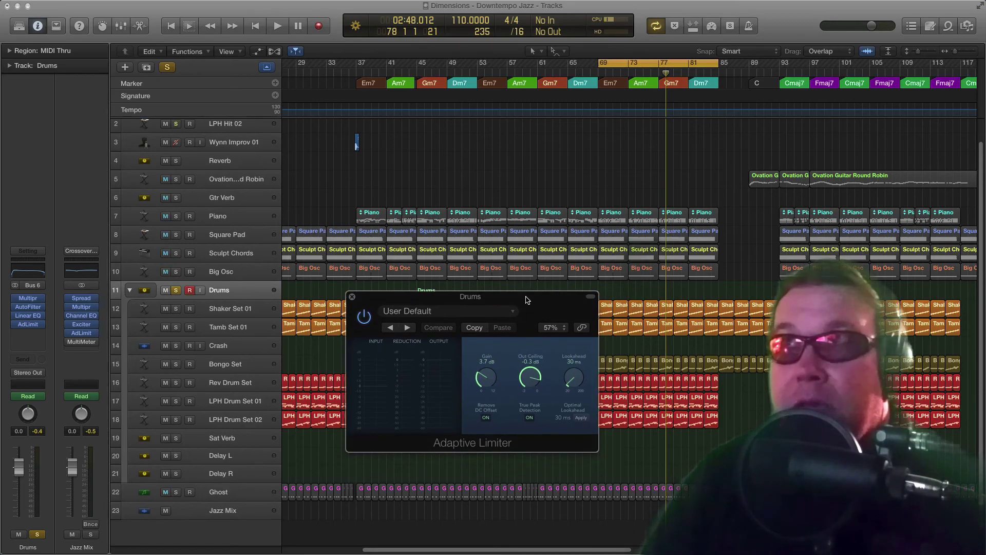
pyautogui.moveTo(525, 292)
pyautogui.mouseDown()
pyautogui.moveTo(537, 294)
pyautogui.moveTo(528, 292)
pyautogui.mouseUp()
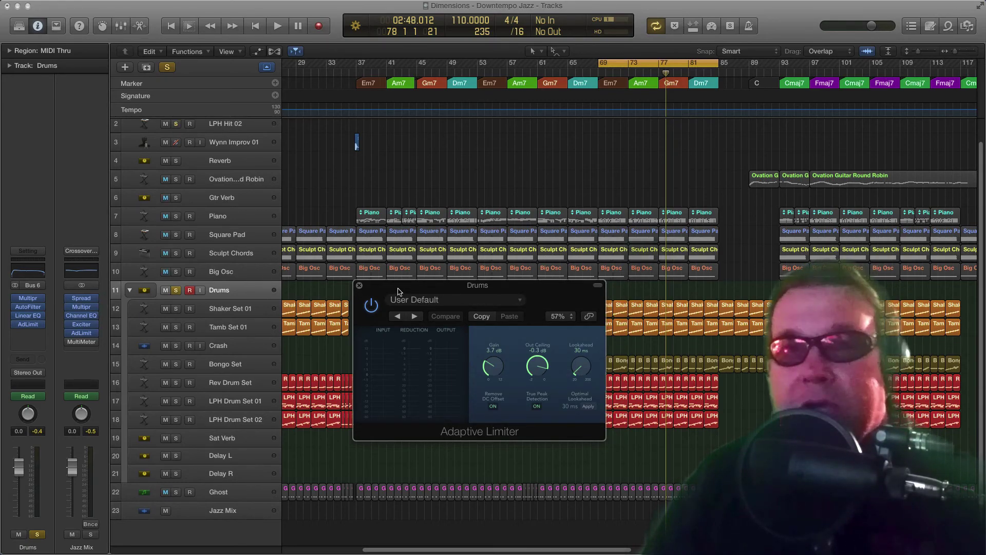
pyautogui.moveTo(395, 288); pyautogui.dragTo(384, 286)
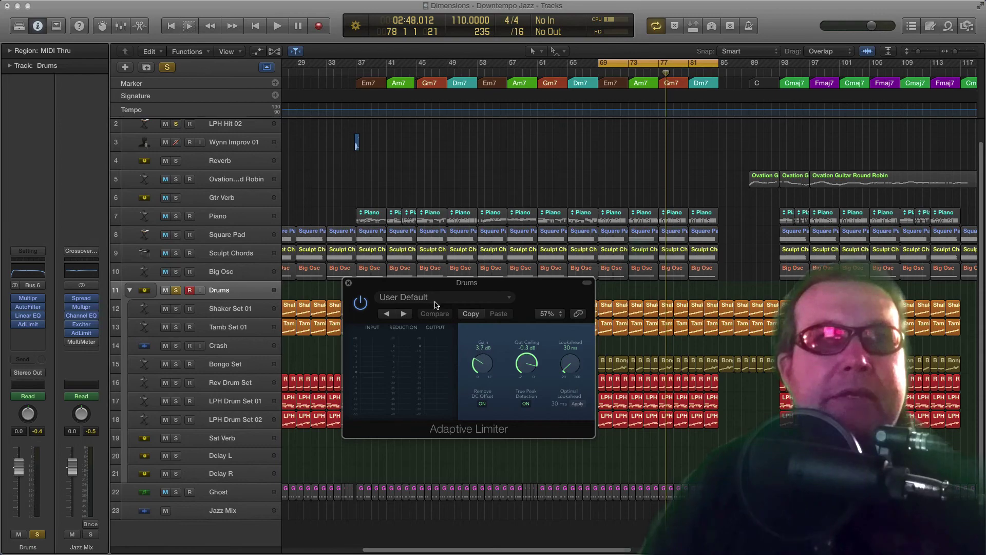
pyautogui.moveTo(358, 287); pyautogui.dragTo(348, 289)
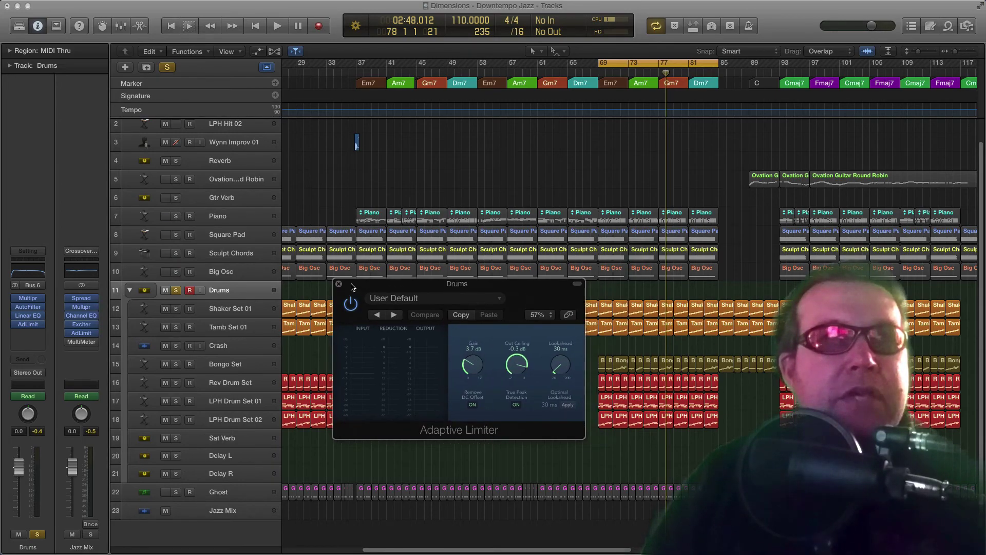
pyautogui.click(339, 284)
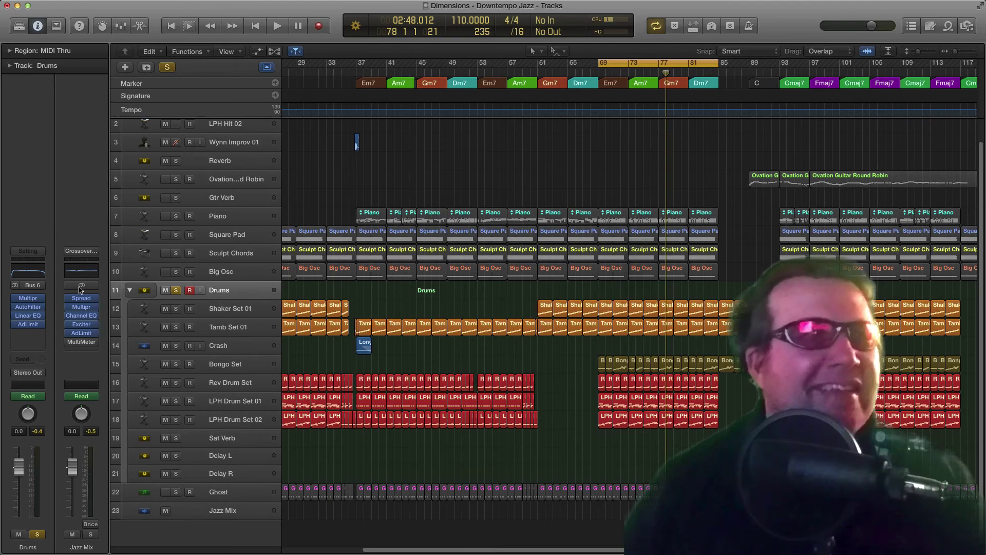
# Unsolo the Drums stack and bring the start of the arrangement into view in the Tracks area.
pyautogui.click(175, 290)
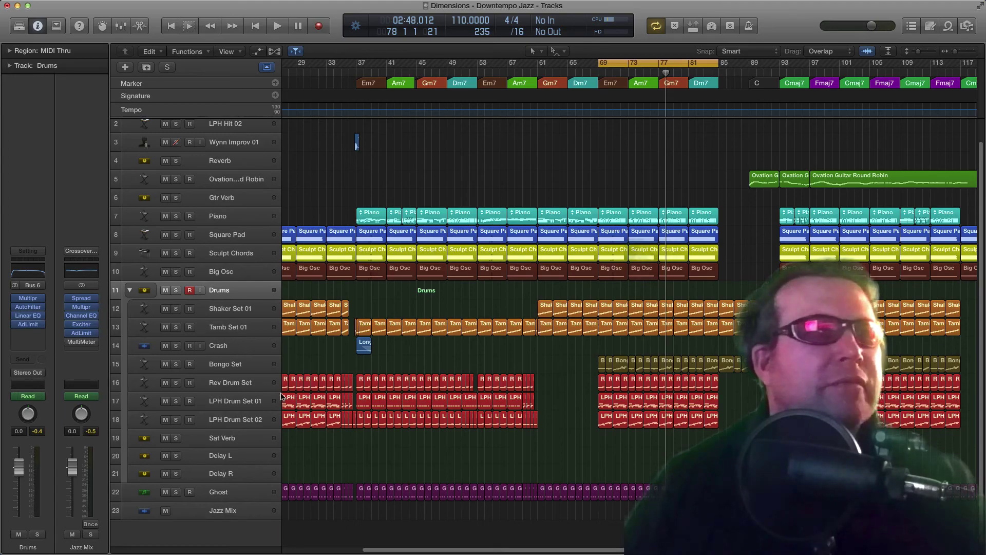
pyautogui.scroll(-3, 370, 314)
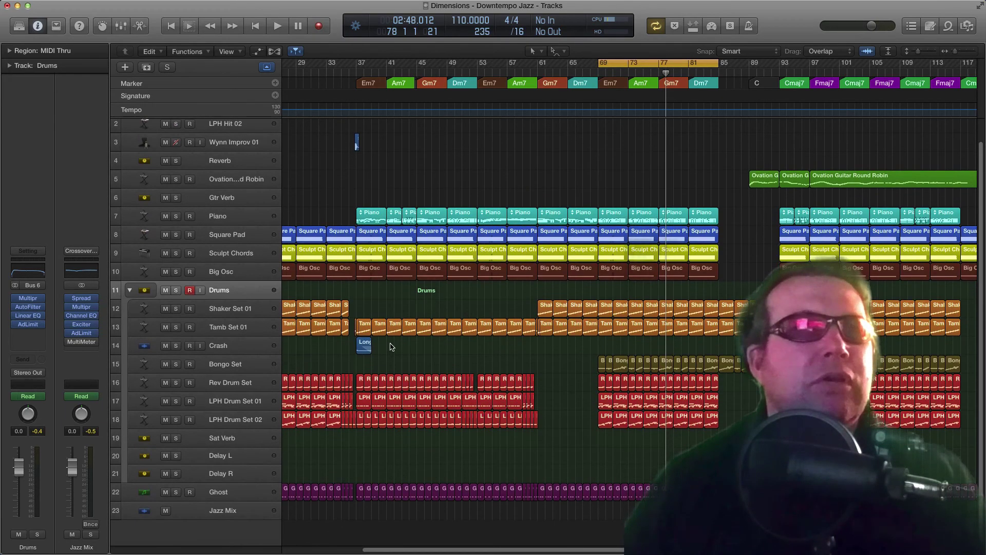
pyautogui.scroll(-3, 344, 296)
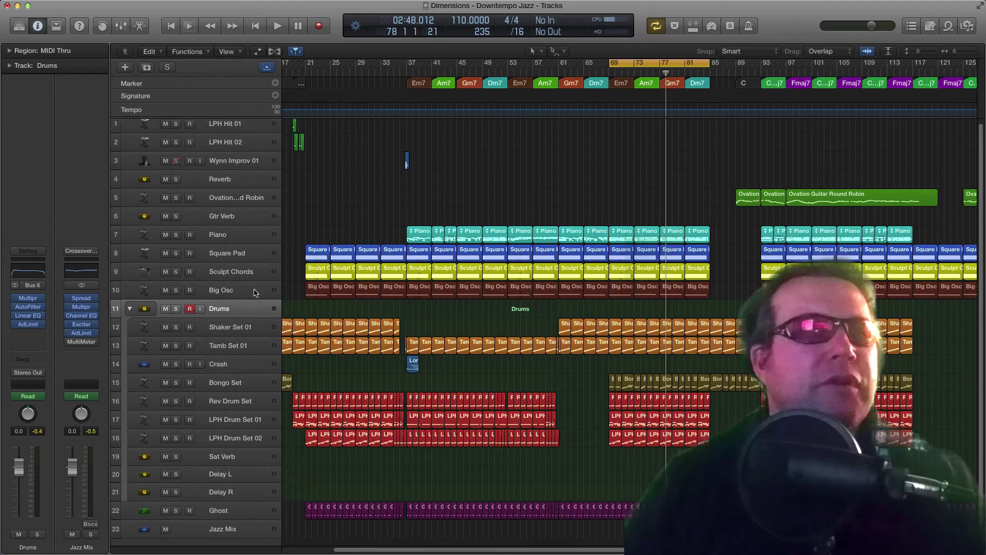
pyautogui.hscroll(-3, 312, 297)
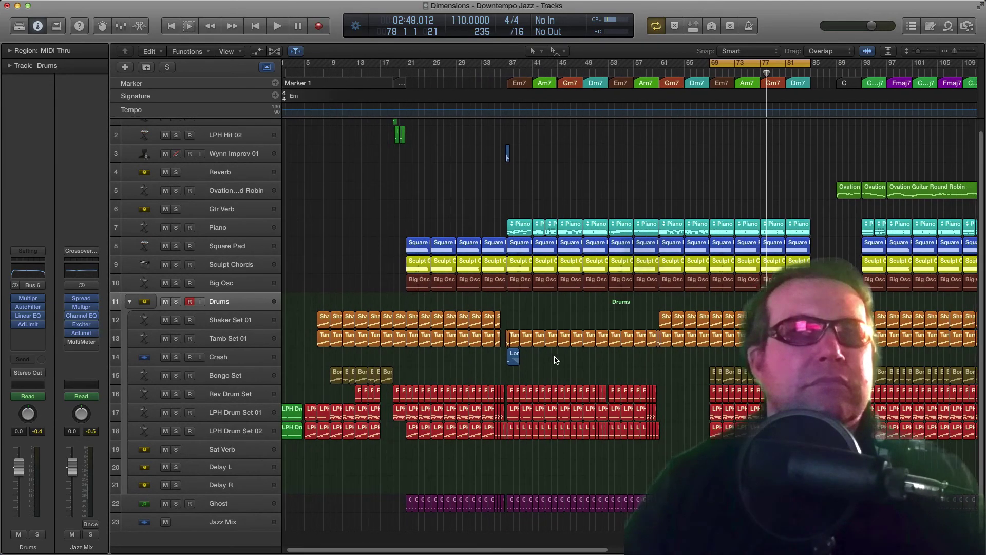
# Select the Bongo Set track and open its EXS24 instrument.
pyautogui.hscroll(8, 547, 360)
pyautogui.hscroll(-10, 547, 359)
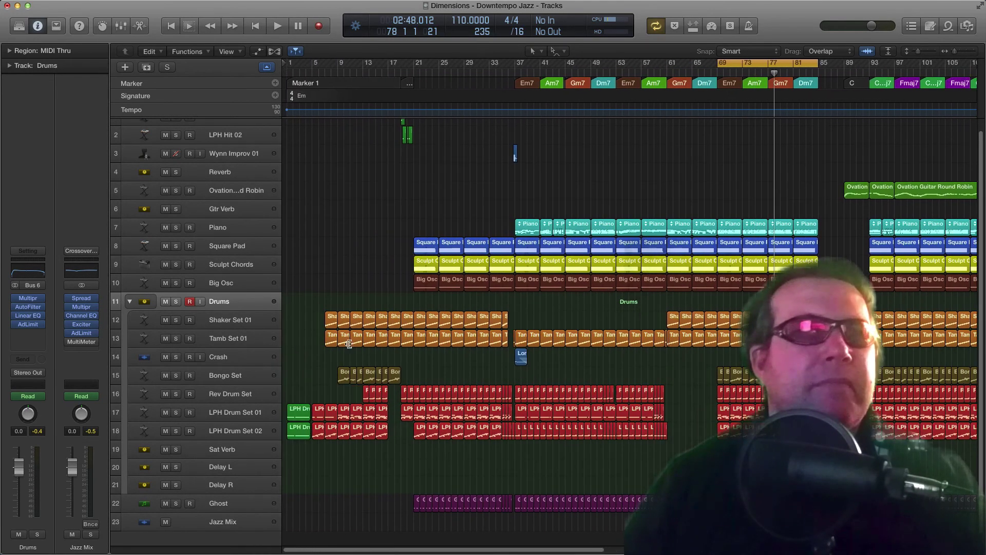
pyautogui.click(229, 380)
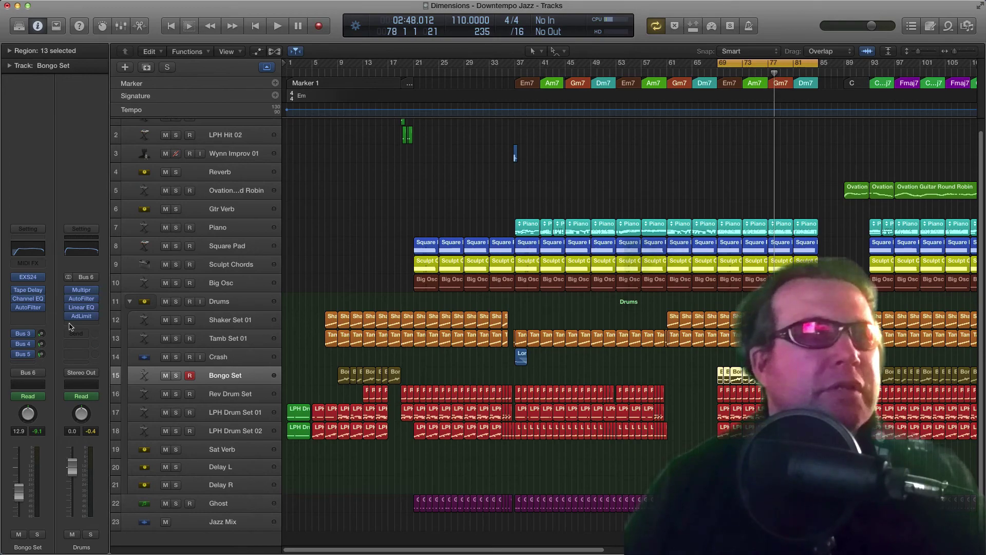
pyautogui.click(27, 277)
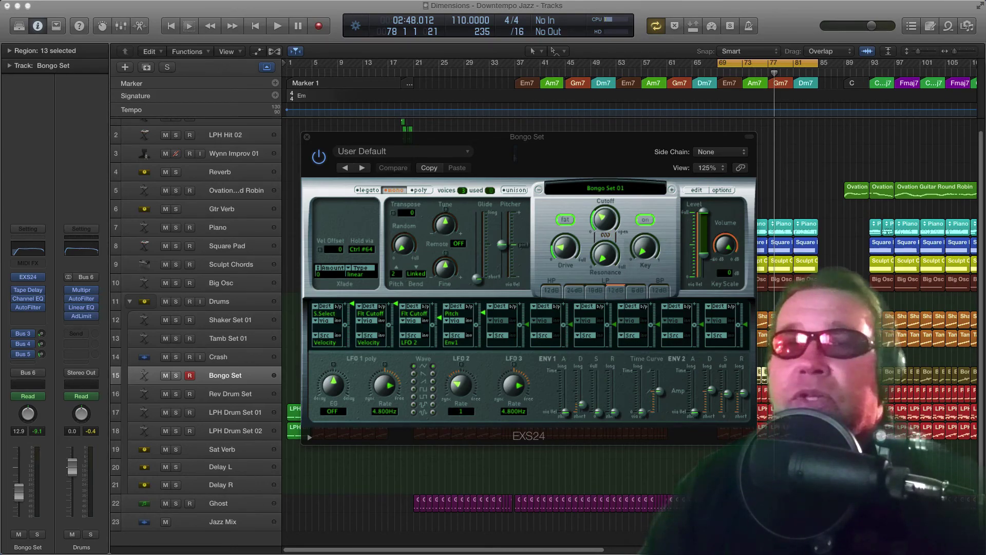
# Switch to the browser, look over the Wikipedia article on Cal Tjader, and return to Logic Pro.
pyautogui.press('super+Tab')
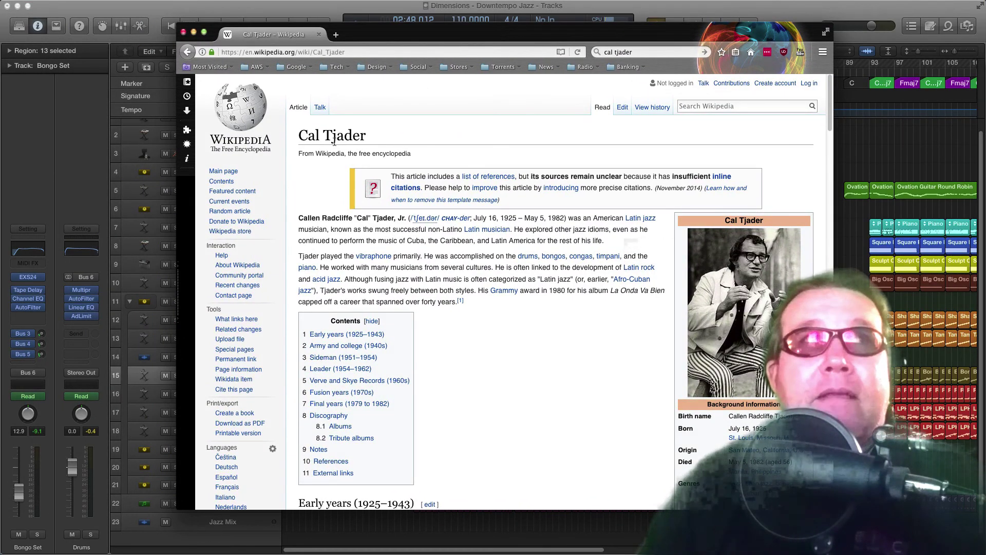
pyautogui.moveTo(333, 137); pyautogui.dragTo(342, 138)
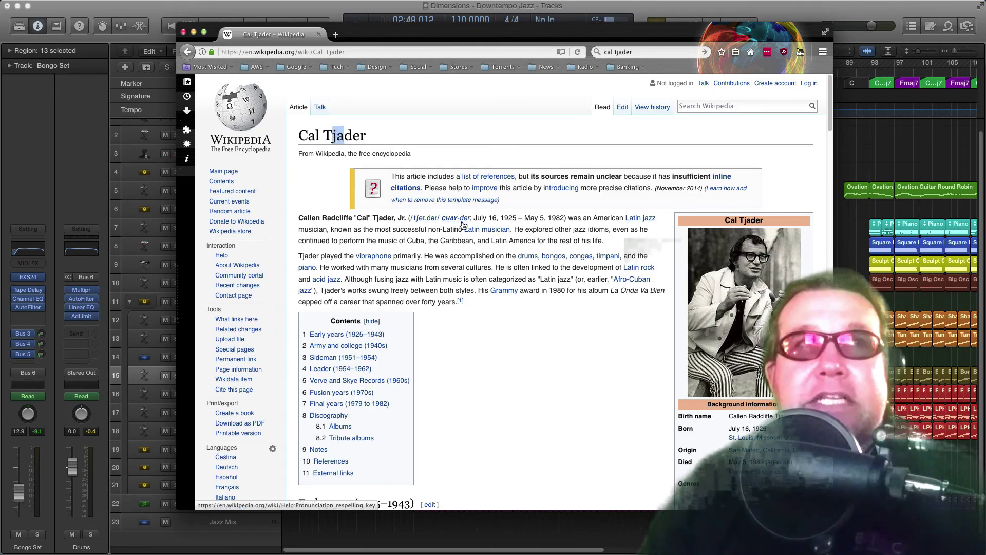
pyautogui.moveTo(409, 33); pyautogui.dragTo(422, 33)
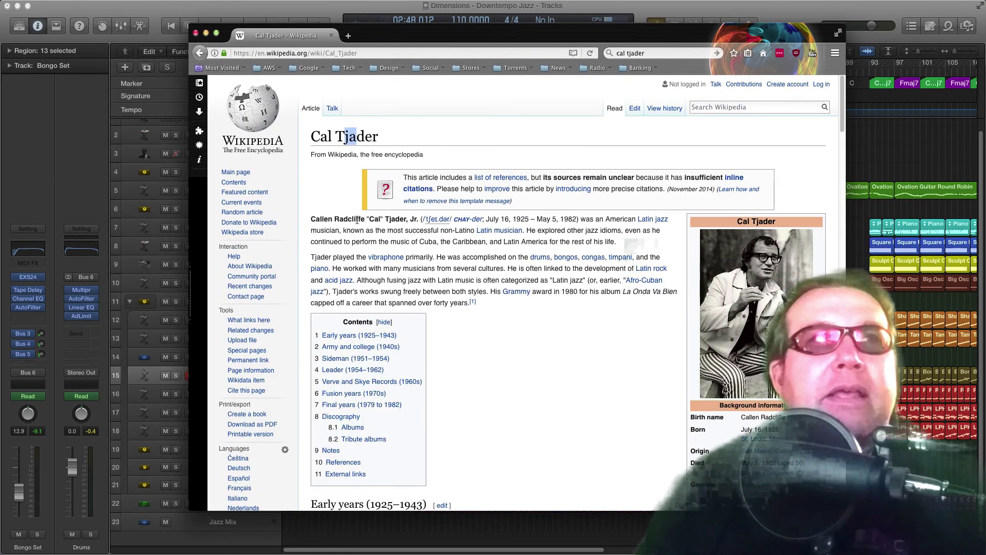
pyautogui.scroll(-8, 550, 369)
pyautogui.scroll(8, 547, 360)
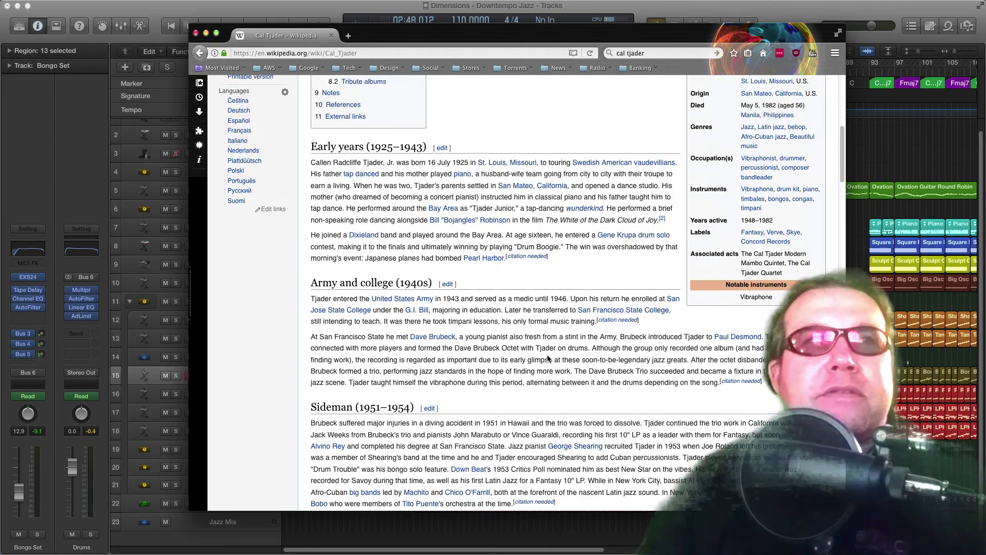
pyautogui.moveTo(369, 32)
pyautogui.mouseDown()
pyautogui.moveTo(386, 40)
pyautogui.moveTo(377, 42)
pyautogui.mouseUp()
pyautogui.press('super+Tab')
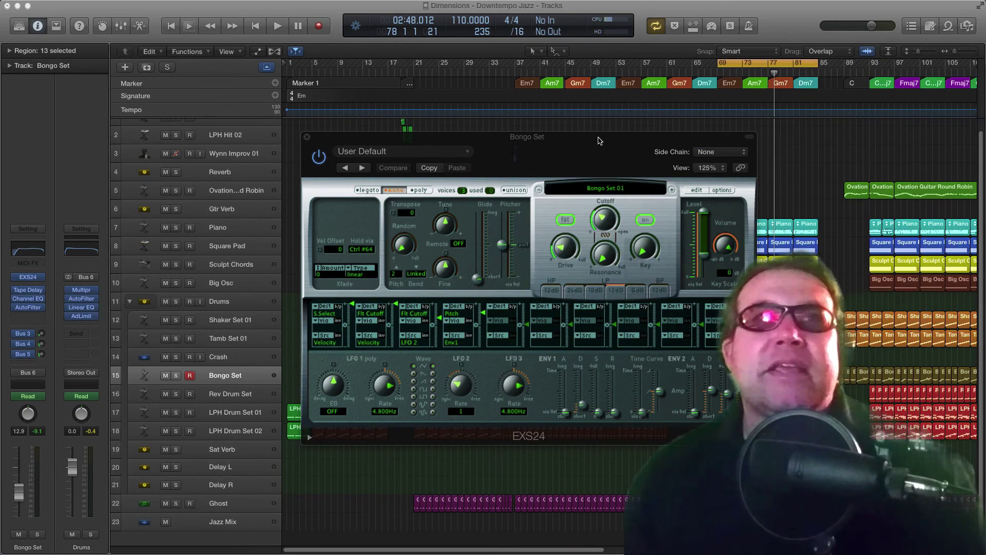
# Set the cycle range to four bars starting at bar 85 and play the bongo section there, with the EXS24 window moved aside.
pyautogui.moveTo(596, 139); pyautogui.dragTo(420, 118)
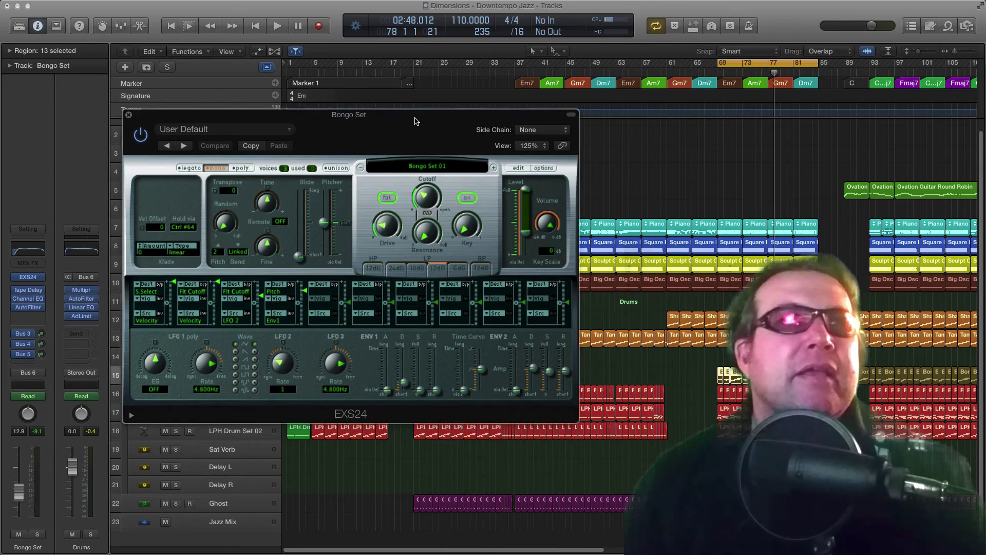
pyautogui.moveTo(419, 131); pyautogui.dragTo(370, 125)
pyautogui.moveTo(789, 63); pyautogui.dragTo(842, 62)
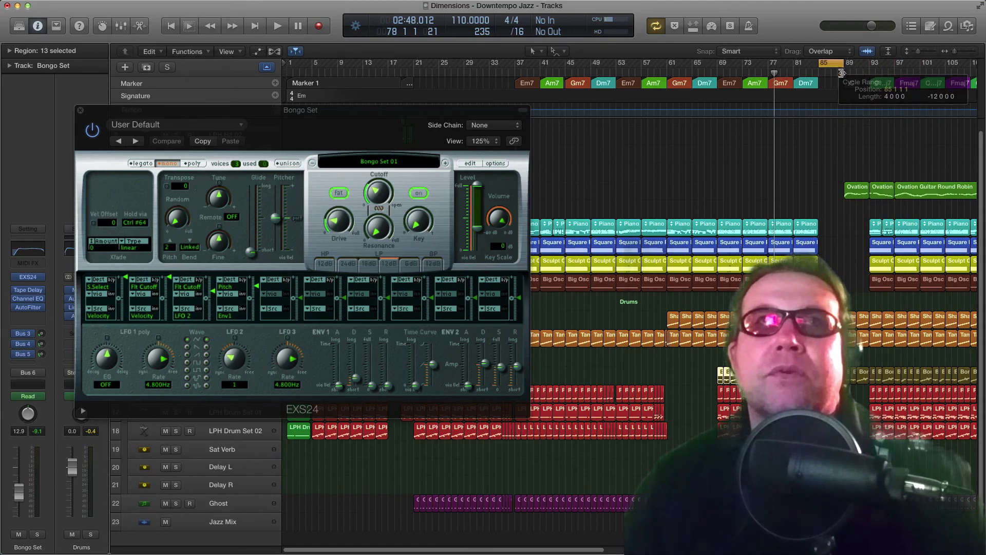
pyautogui.press('space')
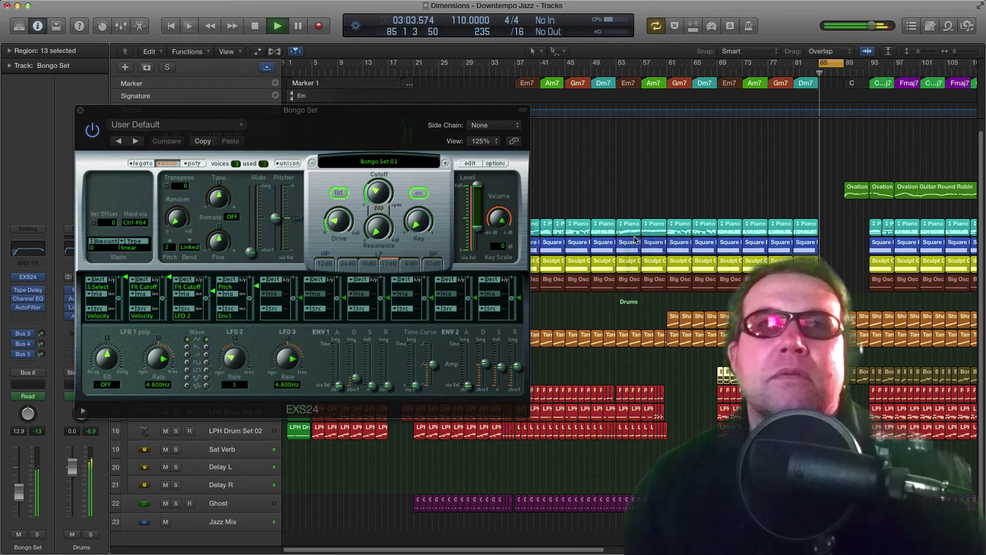
pyautogui.press('super+Right')
pyautogui.press('super+Right')
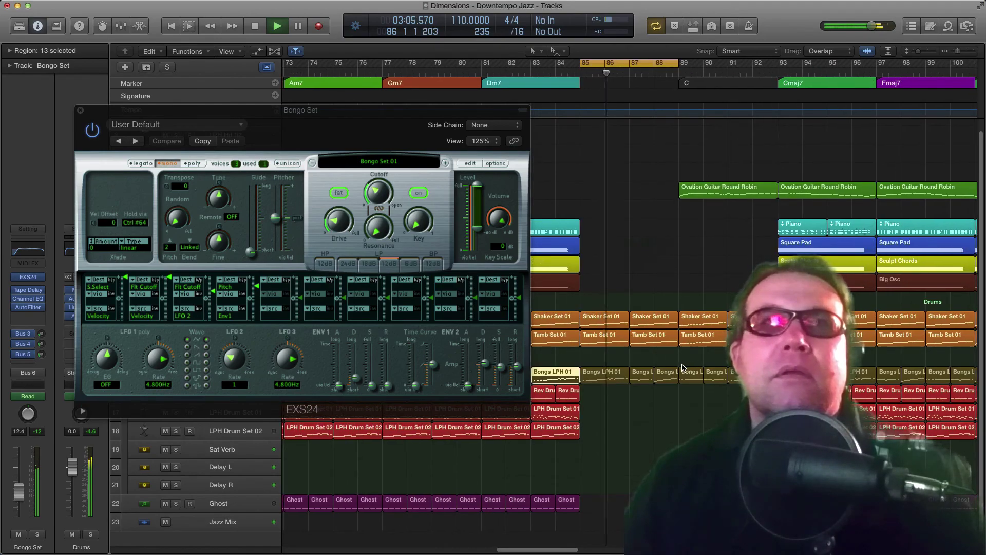
pyautogui.hscroll(1, 683, 368)
pyautogui.scroll(-1, 661, 363)
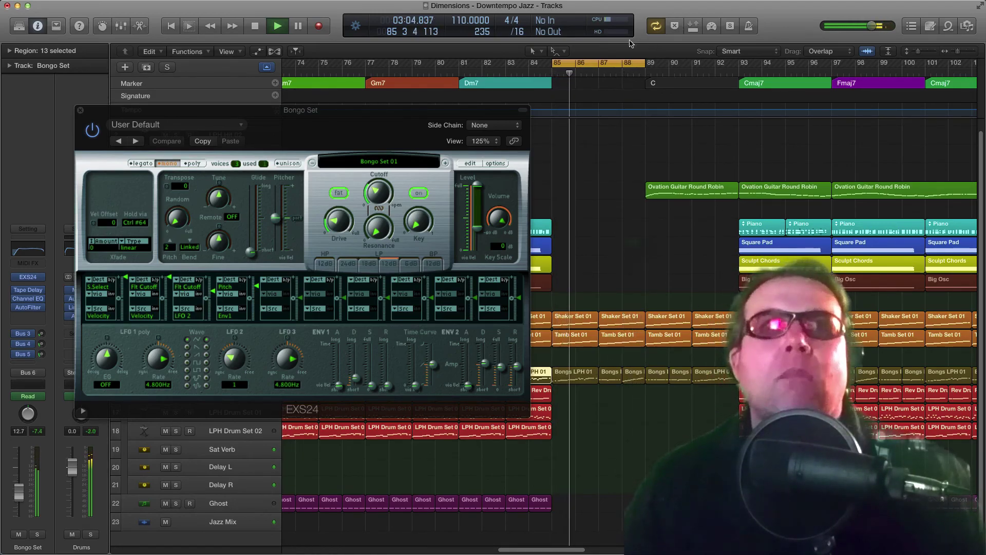
# Mute the Ovation Guitar Round Robin region at bar 89, extend the cycle range to bar 93, and stop playback.
pyautogui.moveTo(627, 172); pyautogui.dragTo(690, 186)
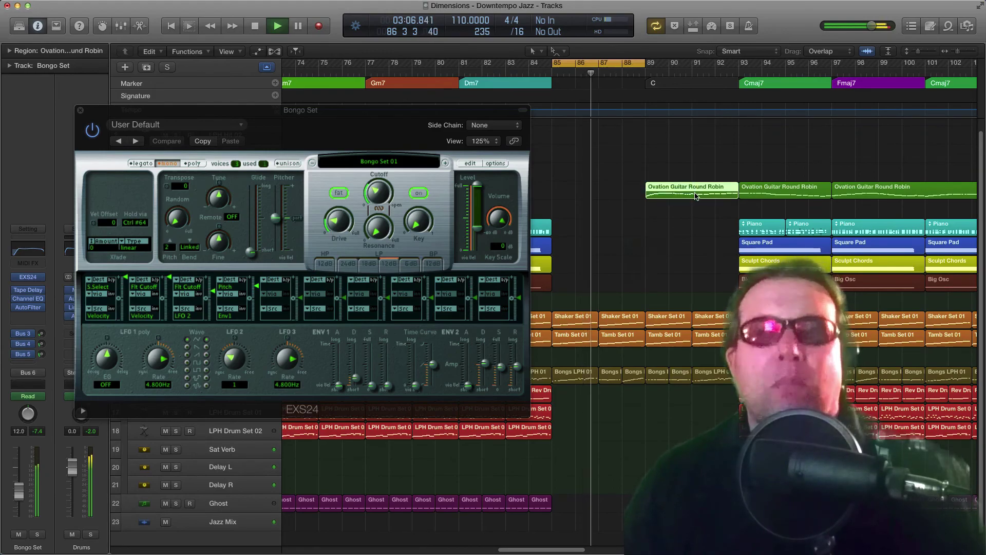
pyautogui.moveTo(647, 63); pyautogui.dragTo(734, 83)
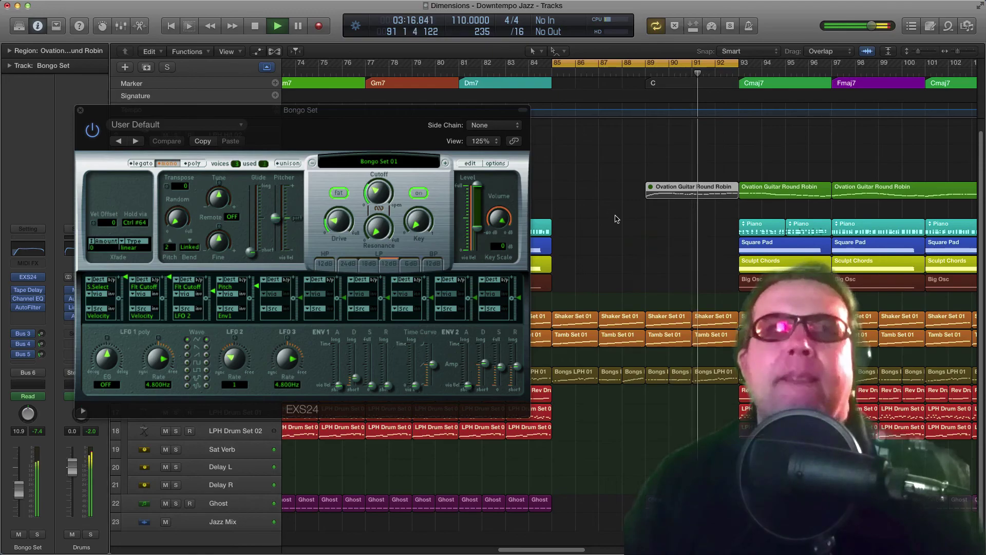
pyautogui.press('space')
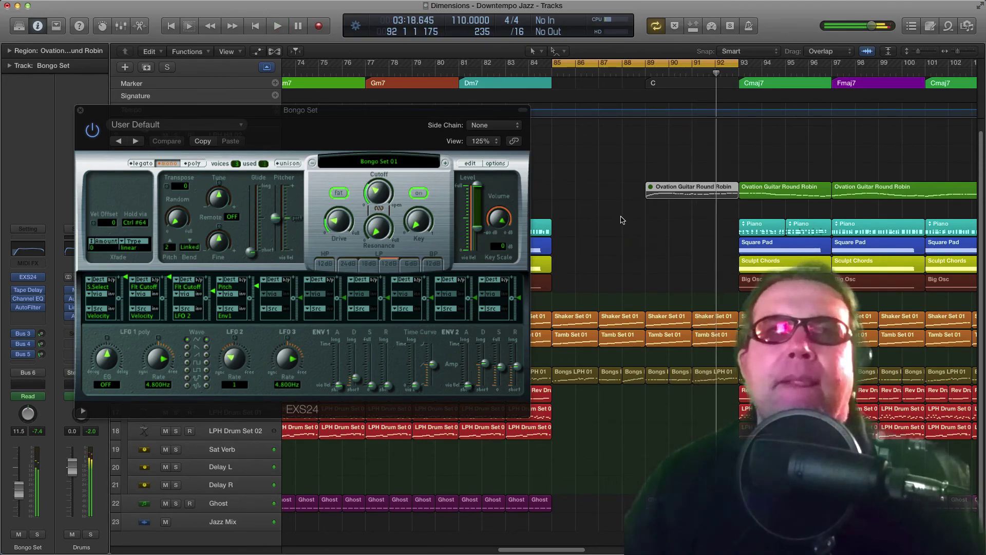
# Unmute the Ovation Guitar Round Robin region at bar 89 and close the Bongo Set's EXS24 window.
pyautogui.press('super+Left')
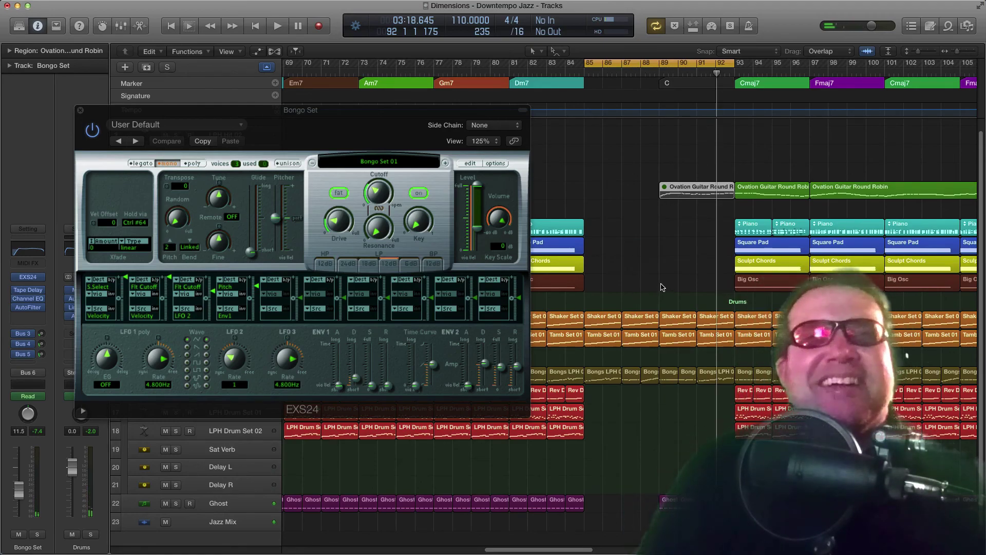
pyautogui.click(693, 190)
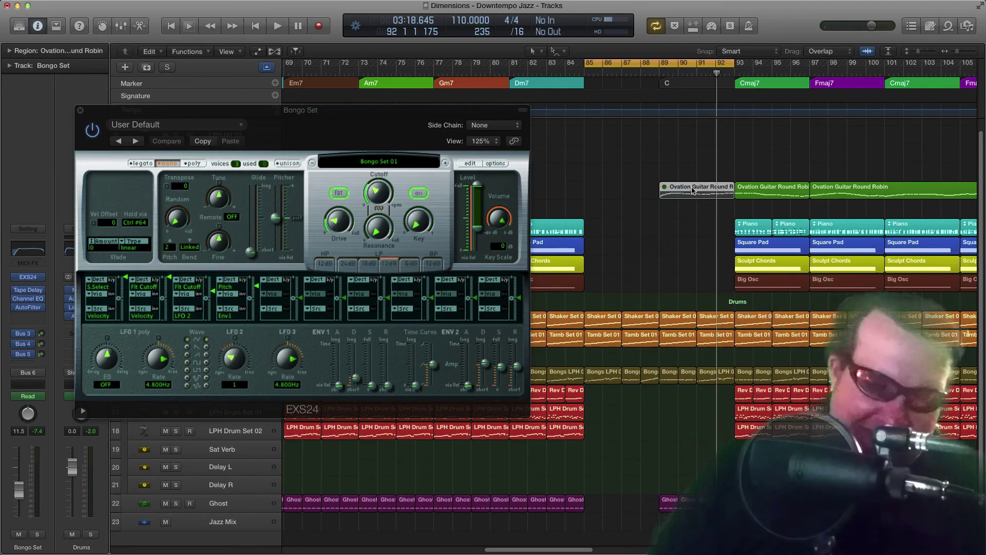
pyautogui.hotkey('ctrl', 'm')
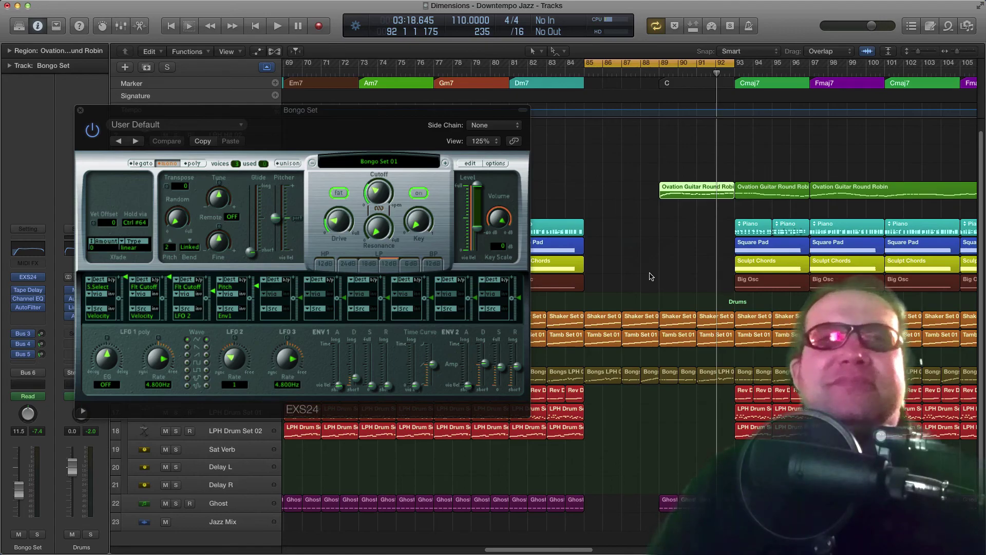
pyautogui.hscroll(-1, 650, 276)
pyautogui.press('super+Left')
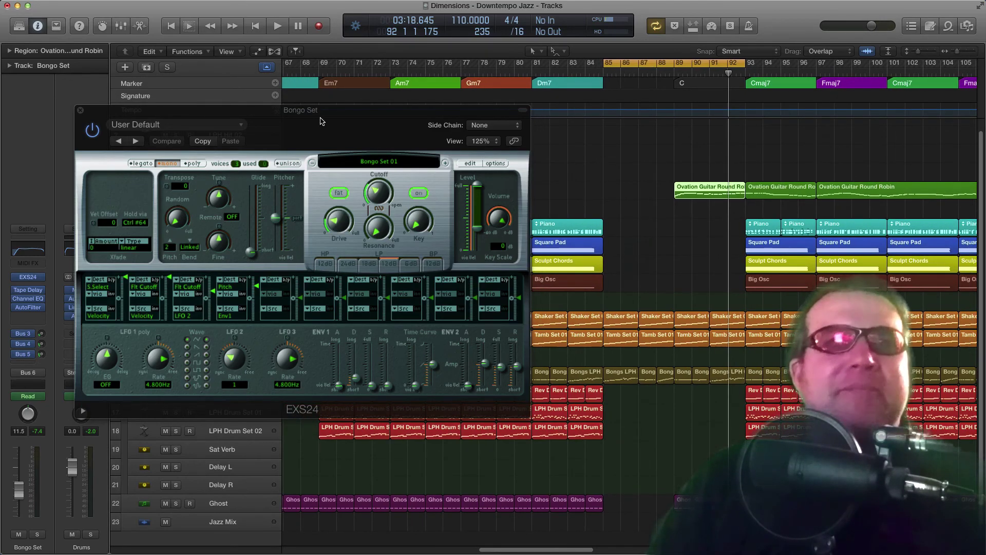
pyautogui.moveTo(345, 114); pyautogui.dragTo(395, 126)
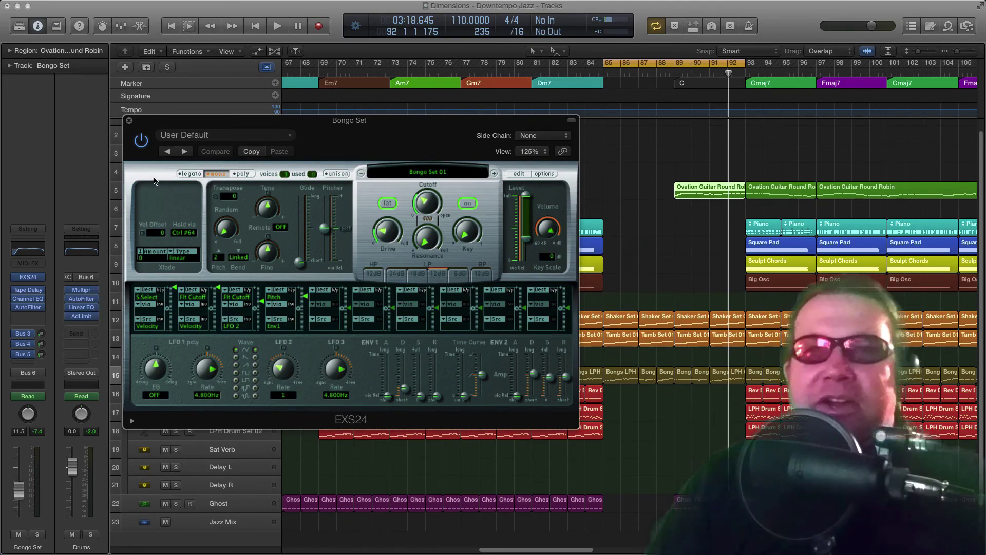
pyautogui.click(130, 124)
# Select the shaker and tambourine regions in bars 85 to 93, then solo and play Shaker Set 01 and Tamb Set 01.
pyautogui.hscroll(2, 662, 272)
pyautogui.moveTo(584, 304); pyautogui.dragTo(670, 340)
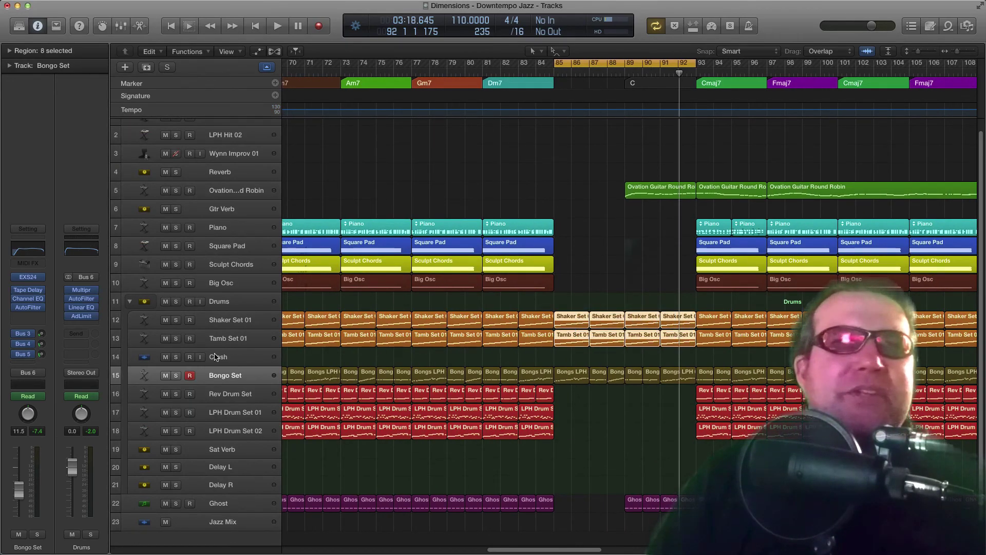
pyautogui.click(227, 338)
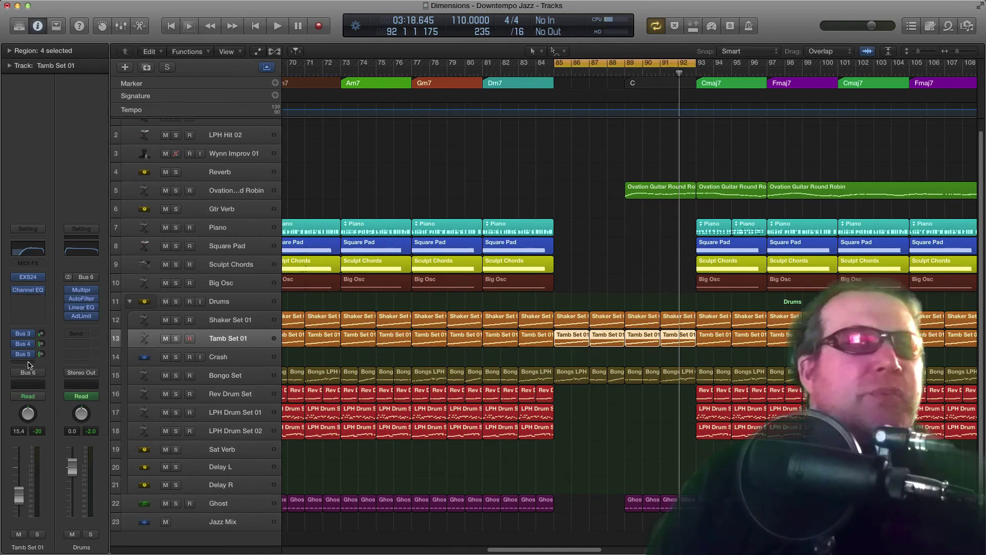
pyautogui.click(175, 320)
pyautogui.click(176, 339)
pyautogui.press('space')
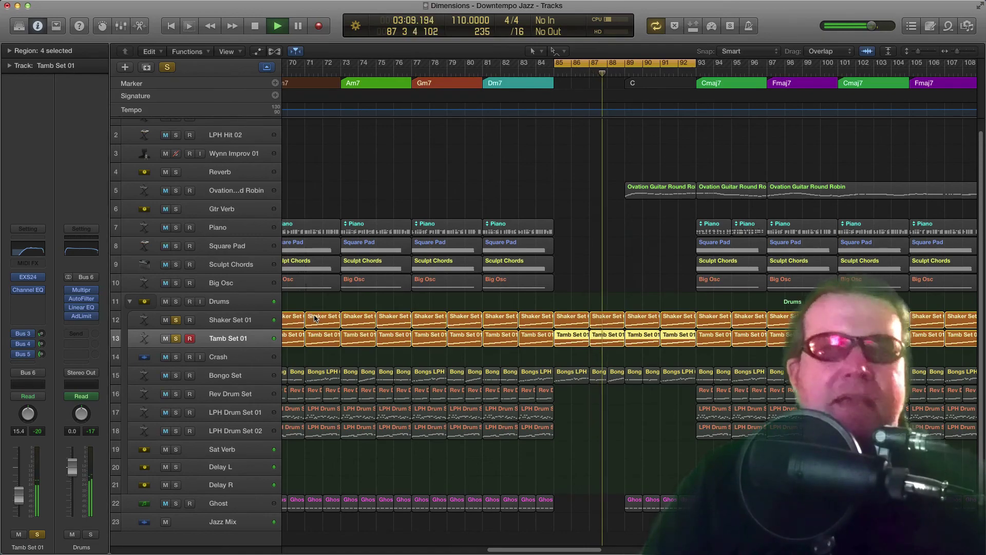
# Stop playback and clear the solos on Shaker Set 01 and Tamb Set 01.
pyautogui.click(176, 338)
pyautogui.press('space')
pyautogui.click(176, 338)
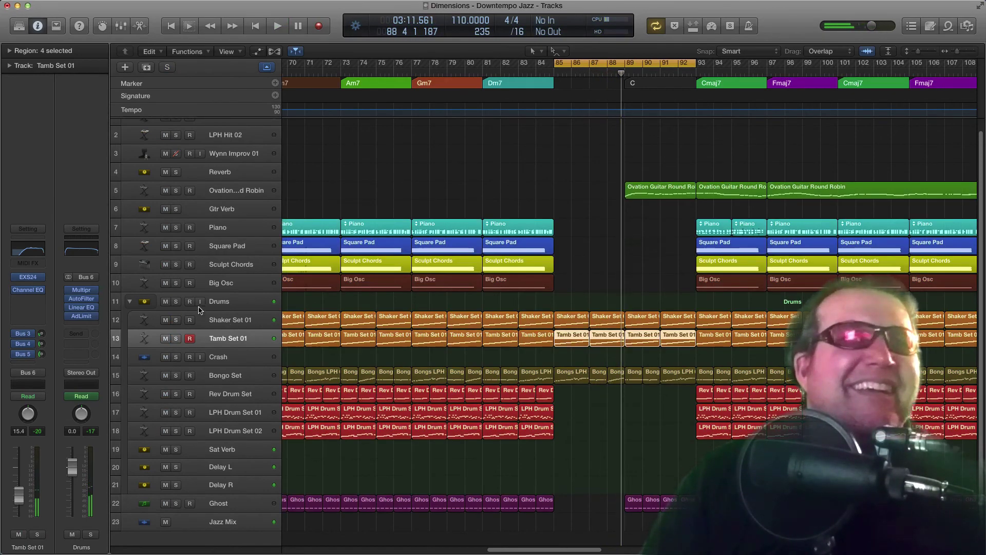
# Select and solo the Big Osc track, bringing its first regions around bar 21 into view.
pyautogui.hscroll(-10, 462, 305)
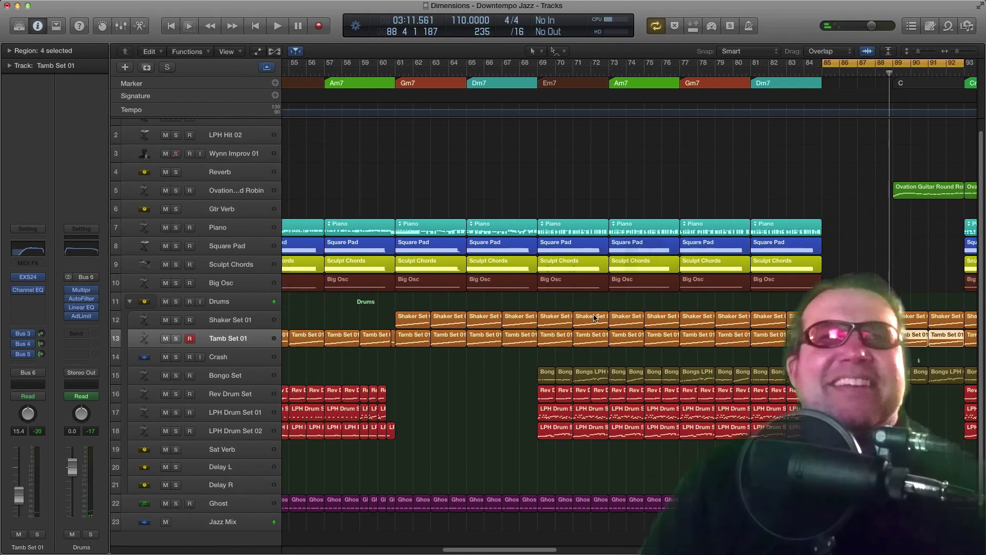
pyautogui.click(187, 283)
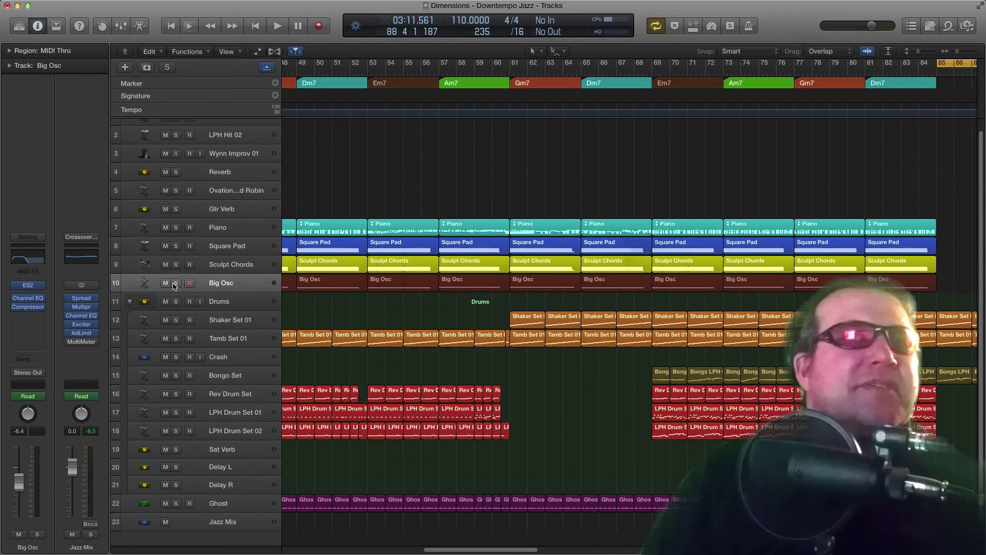
pyautogui.click(176, 282)
pyautogui.hscroll(-2, 442, 323)
pyautogui.hscroll(-15, 442, 322)
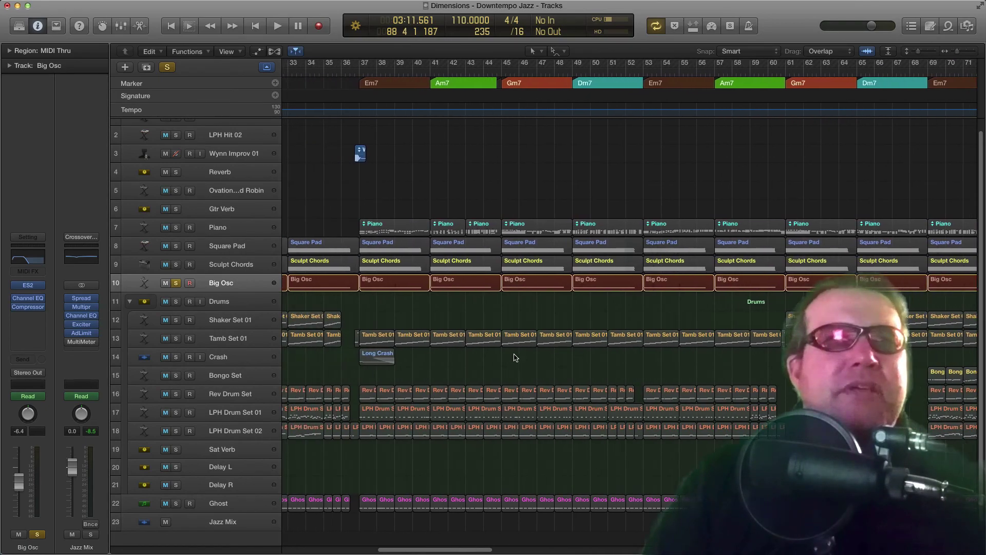
pyautogui.hscroll(3, 512, 354)
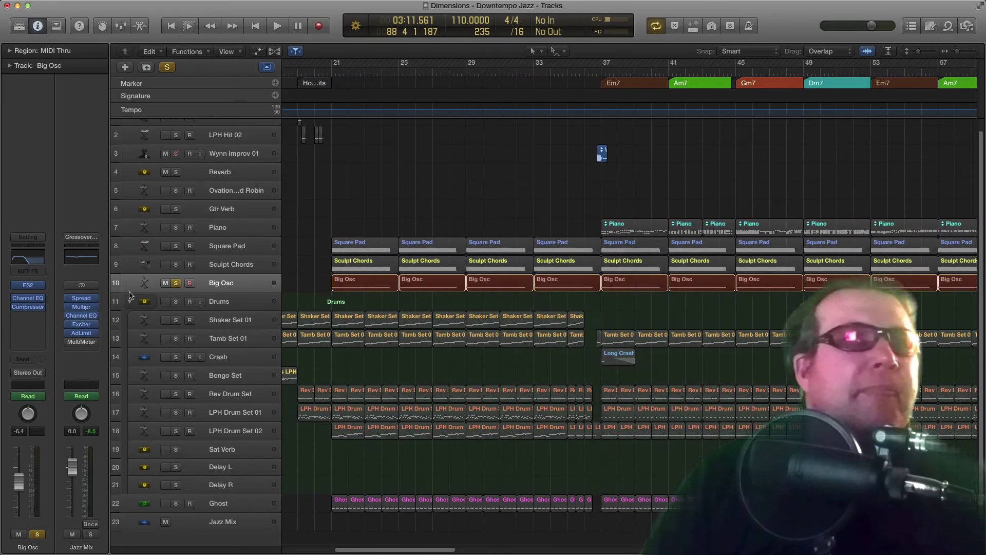
# Open the ES2 synth on the Big Osc channel strip, look over its oscillator and filter settings, and close it.
pyautogui.click(28, 285)
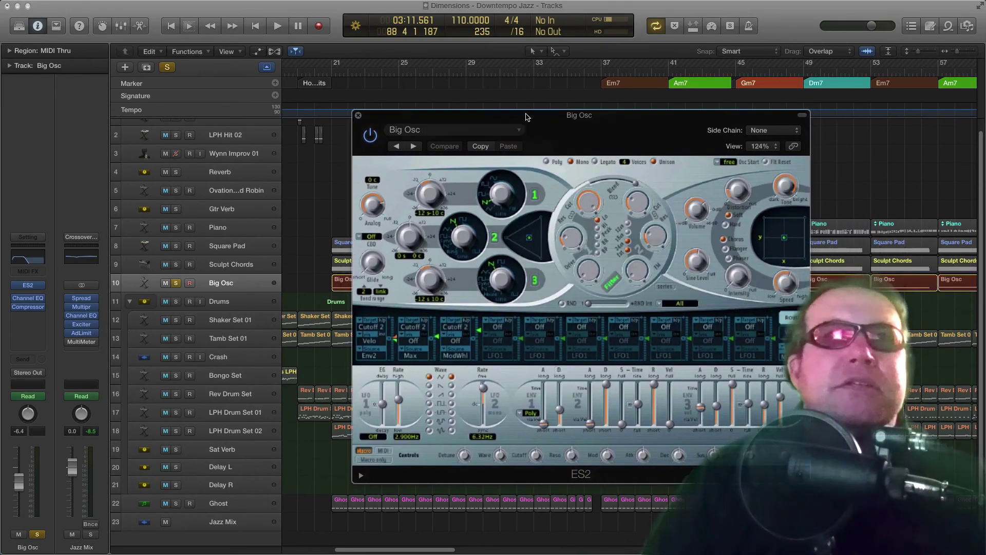
pyautogui.moveTo(423, 119); pyautogui.dragTo(399, 118)
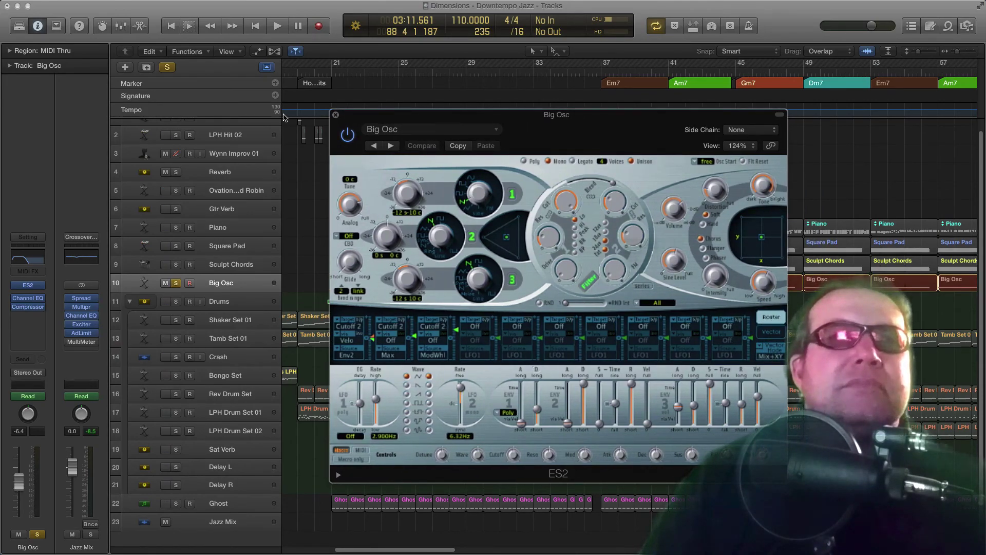
pyautogui.click(336, 115)
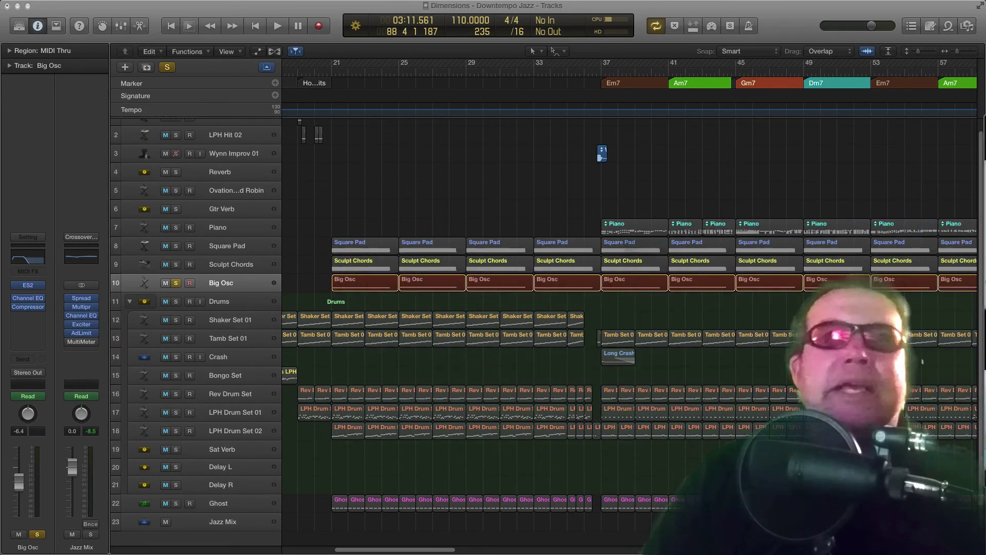
# Play the soloed Big Osc track from bar 21 and look over its regions across the arrangement.
pyautogui.click(332, 71)
pyautogui.press('space')
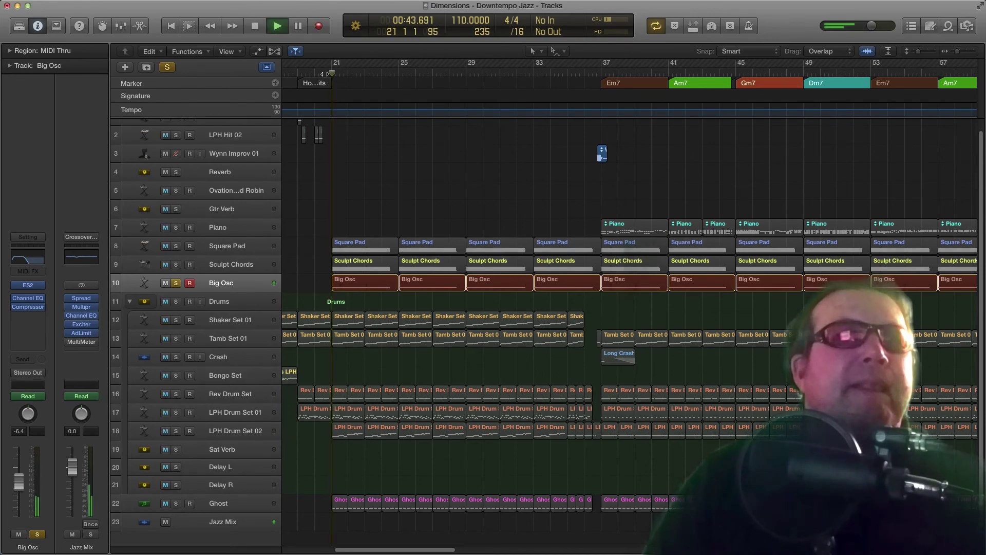
pyautogui.scroll(-1, 429, 233)
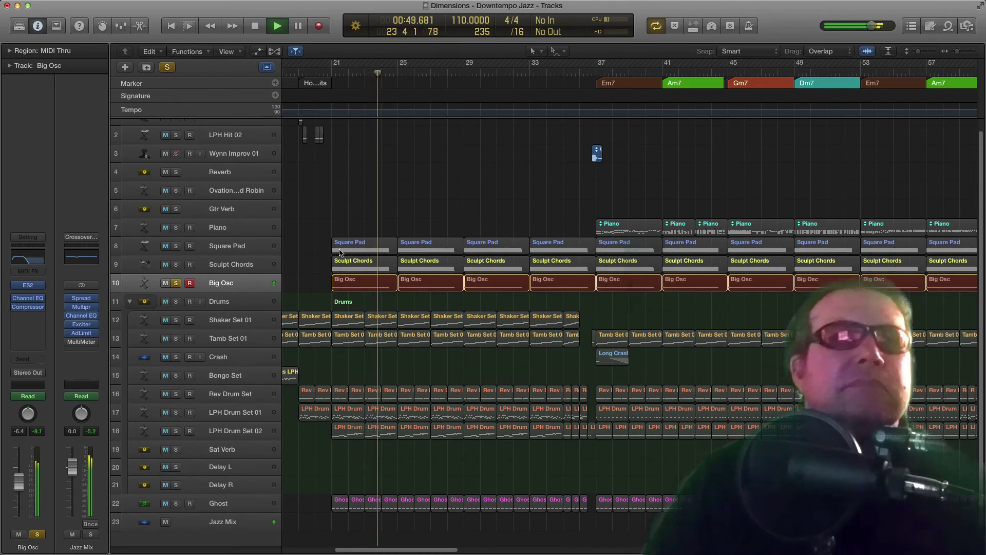
pyautogui.scroll(-2, 505, 250)
pyautogui.scroll(-2, 505, 250)
pyautogui.hscroll(10, 534, 257)
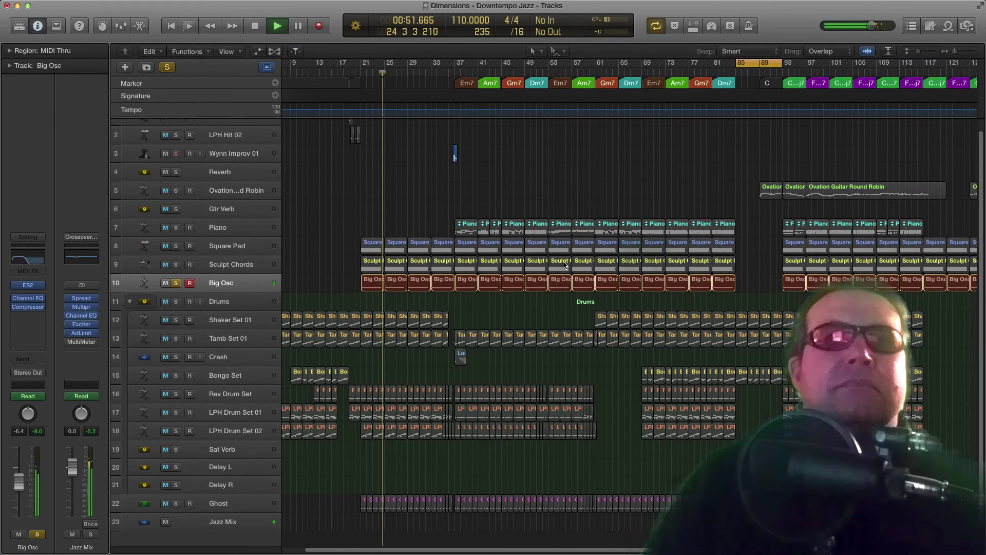
# Look over the remaining Big Osc regions, stop playback, and clear the solo on the Big Osc track.
pyautogui.scroll(3, 562, 262)
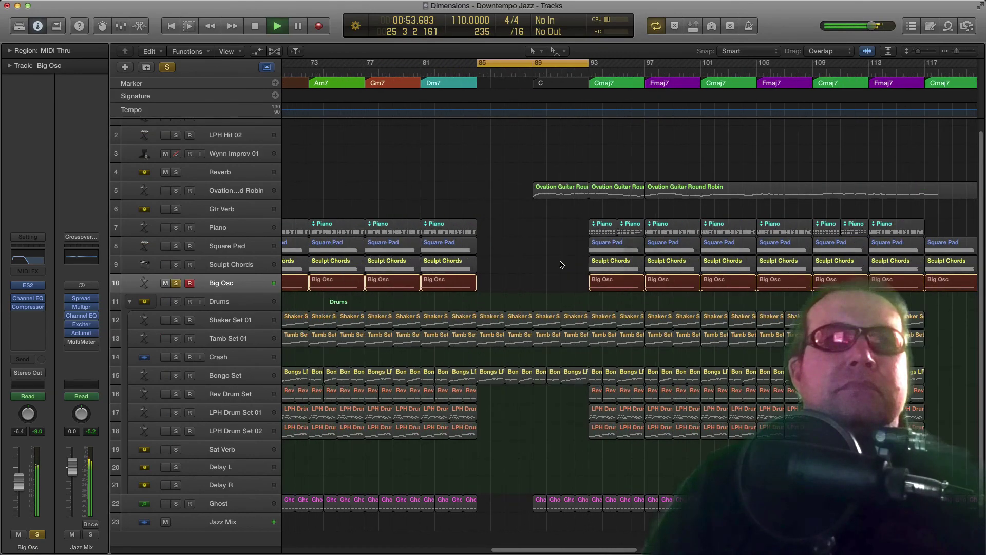
pyautogui.hscroll(-10, 568, 256)
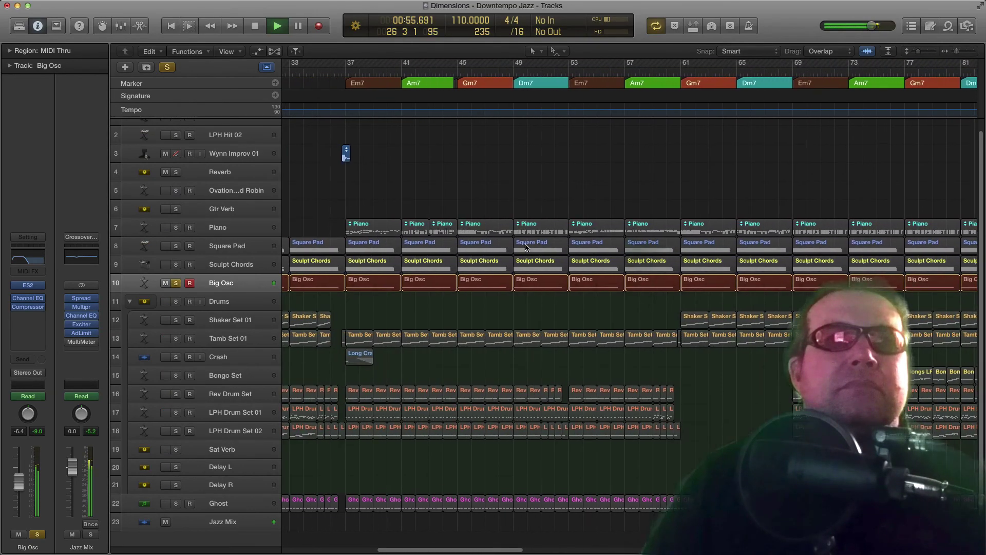
pyautogui.press('space')
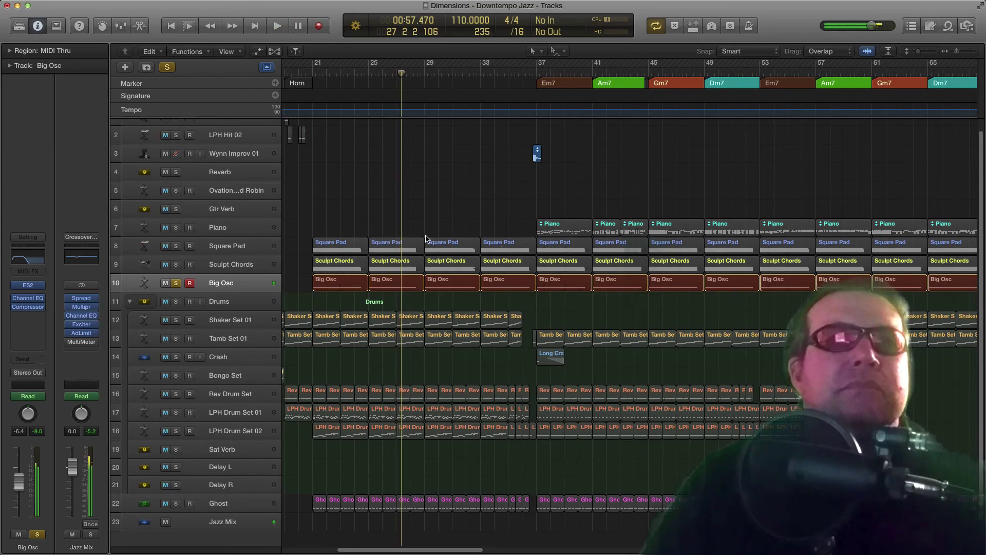
pyautogui.click(176, 283)
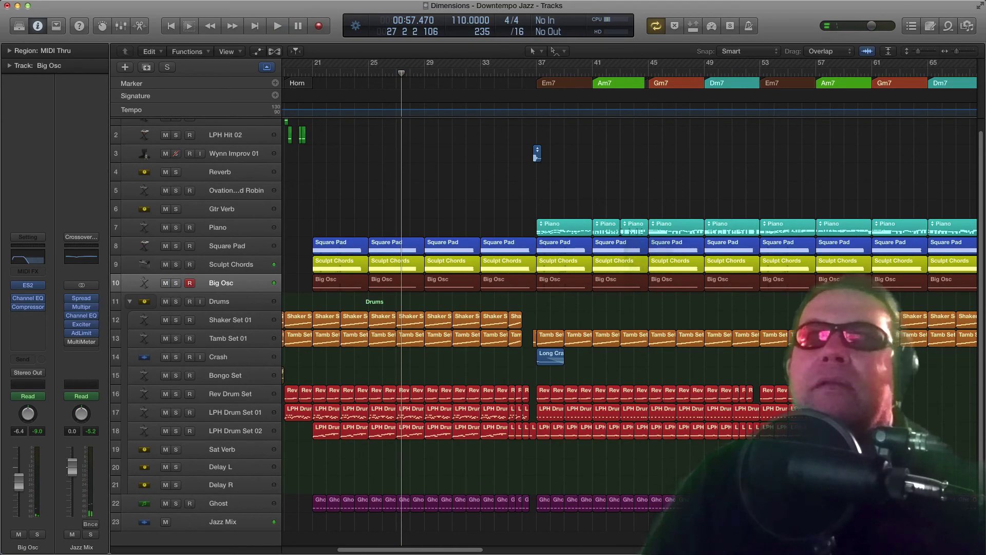
# Select the Sculpt Chords track, open its Sculpture instrument, and look over the string, material and filter settings.
pyautogui.click(223, 267)
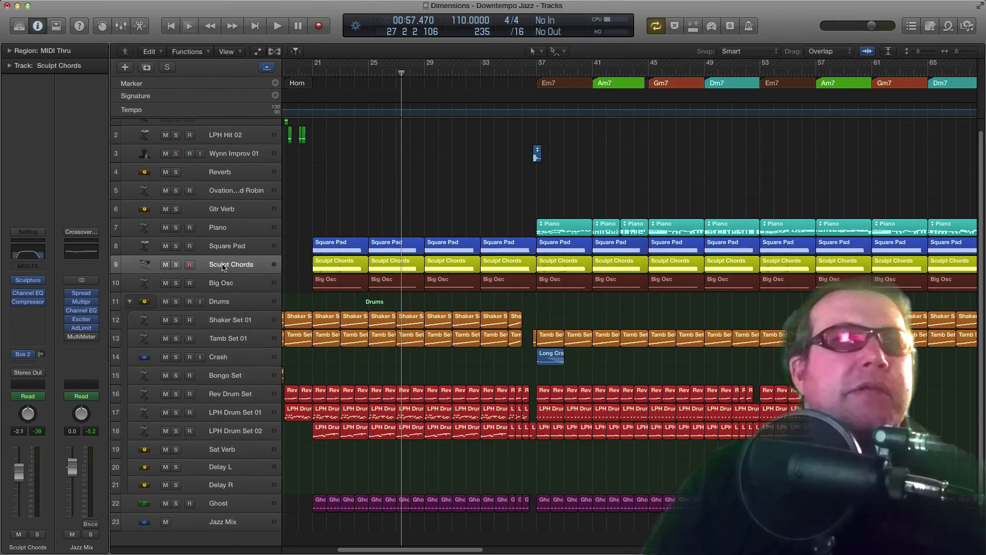
pyautogui.moveTo(30, 283)
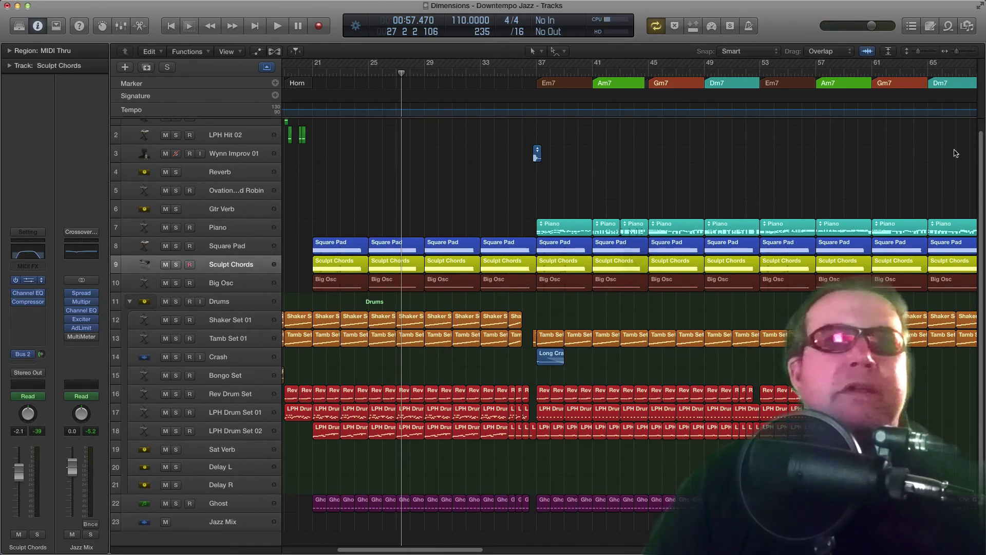
pyautogui.press('v')
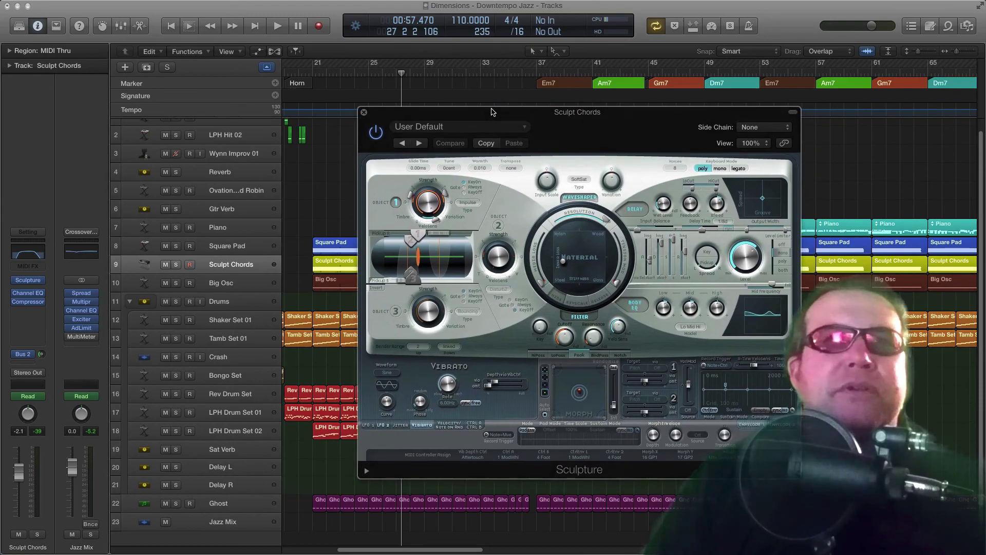
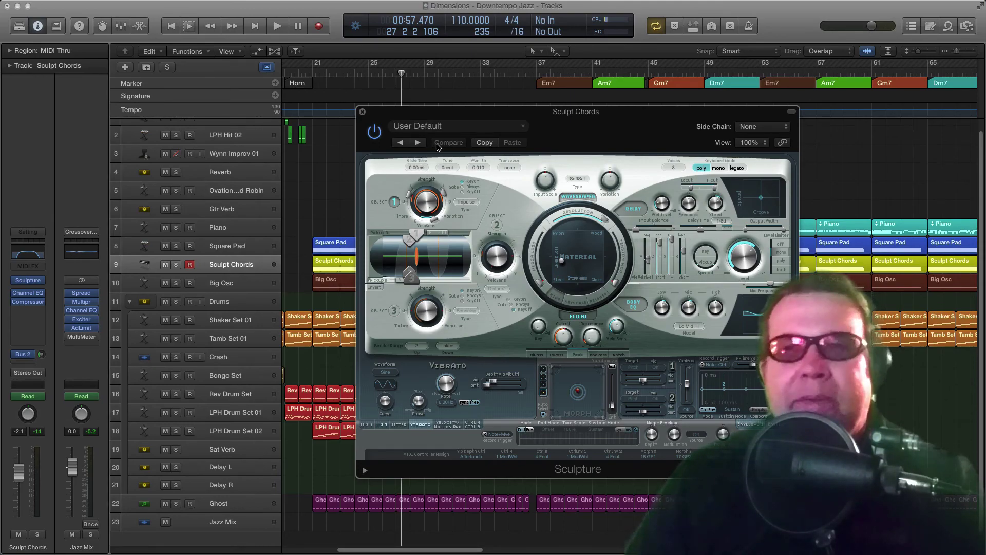
pyautogui.moveTo(504, 114); pyautogui.dragTo(486, 113)
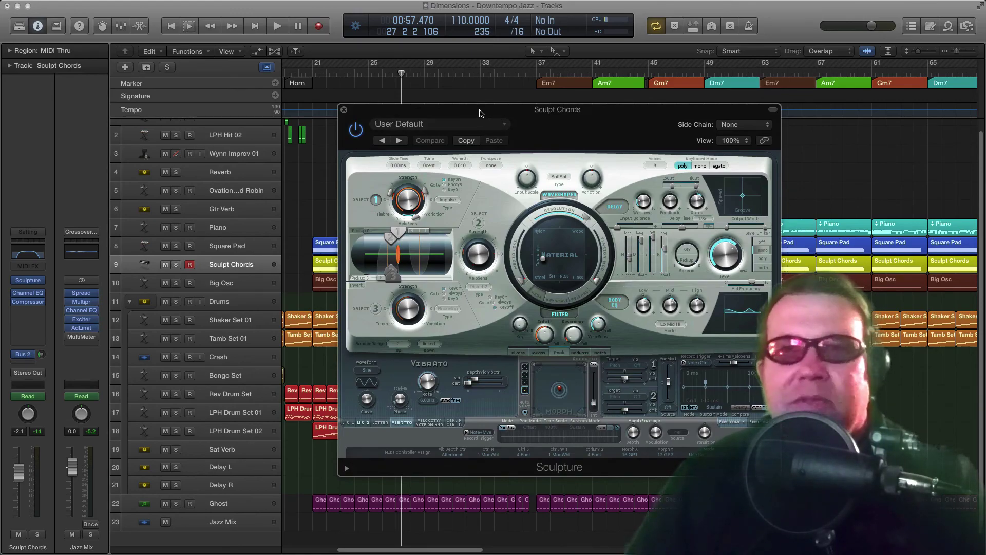
pyautogui.moveTo(478, 116)
pyautogui.mouseDown()
pyautogui.moveTo(435, 103)
pyautogui.moveTo(462, 112)
pyautogui.mouseUp()
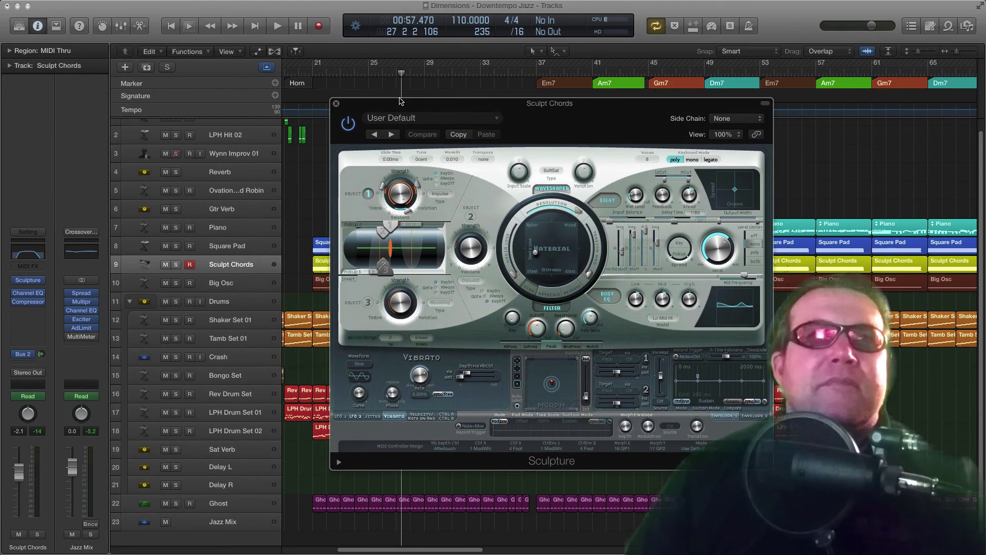
pyautogui.moveTo(401, 108); pyautogui.dragTo(433, 116)
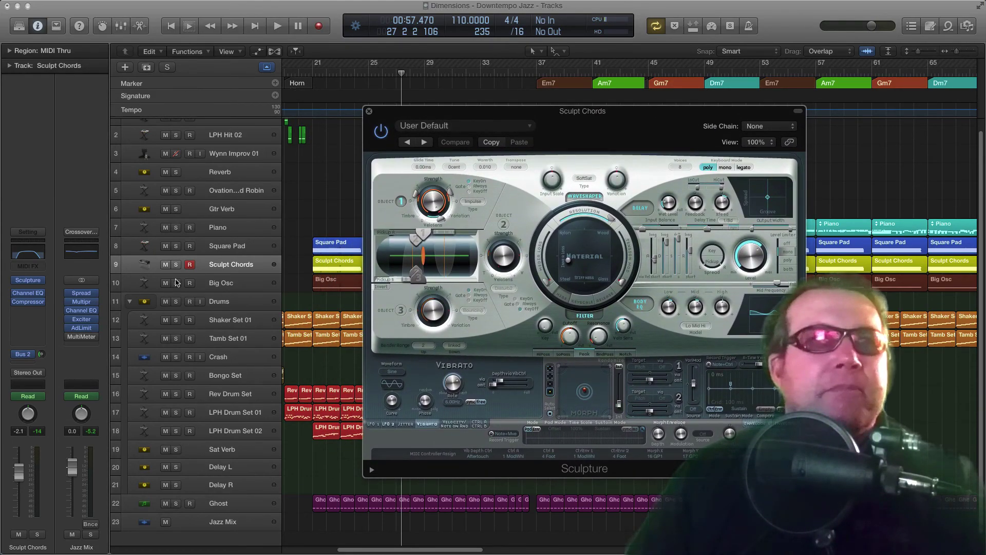
# Open the Channel EQ and Compressor on Sculpt Chords, examine the EQ curve and Bus 32 side chain, and close the plug-in windows.
pyautogui.moveTo(35, 285)
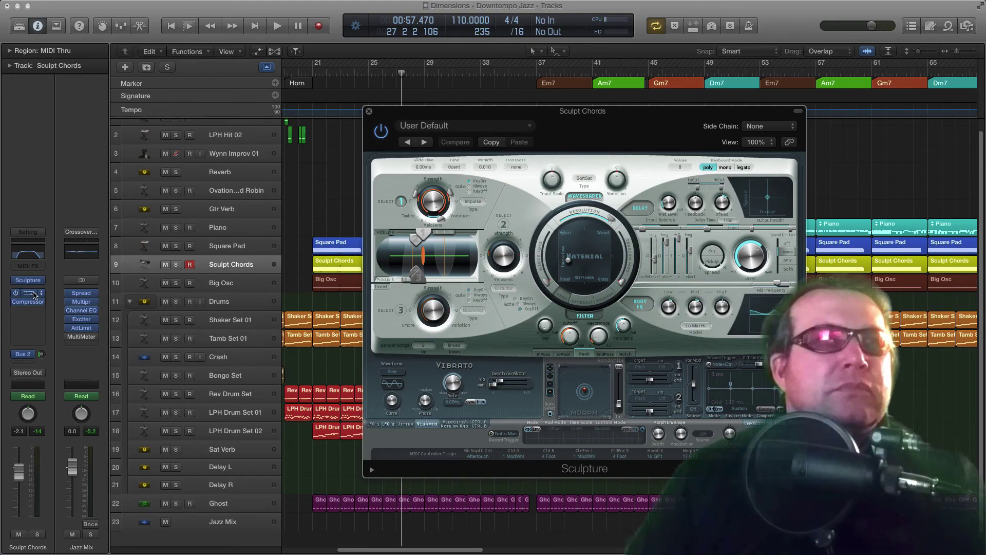
pyautogui.moveTo(985, 104); pyautogui.dragTo(516, 116)
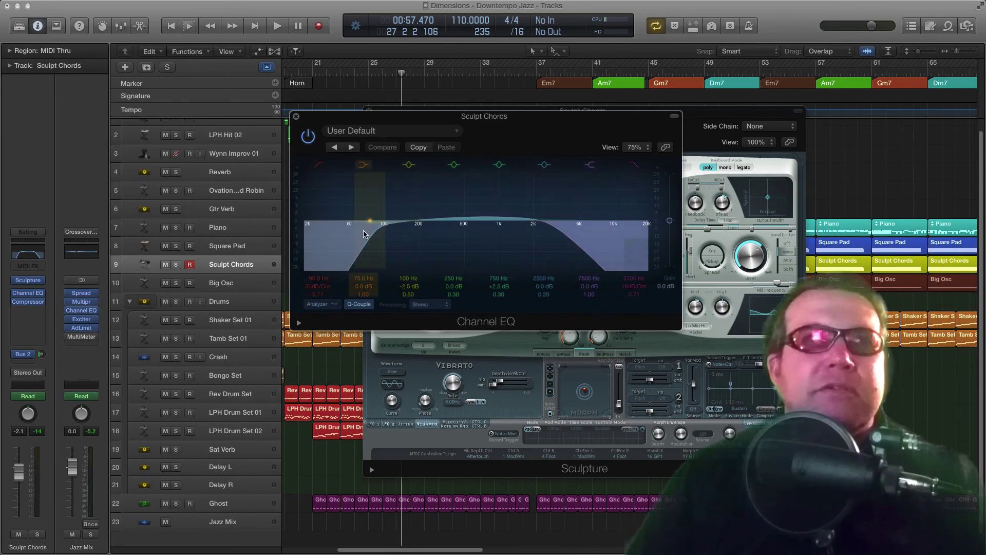
pyautogui.moveTo(31, 304)
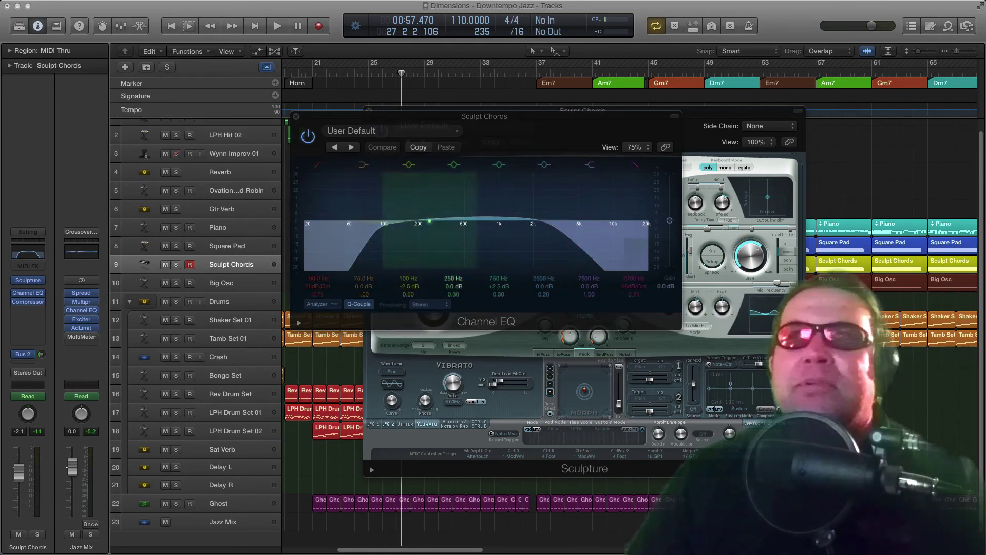
pyautogui.moveTo(599, 184); pyautogui.dragTo(453, 135)
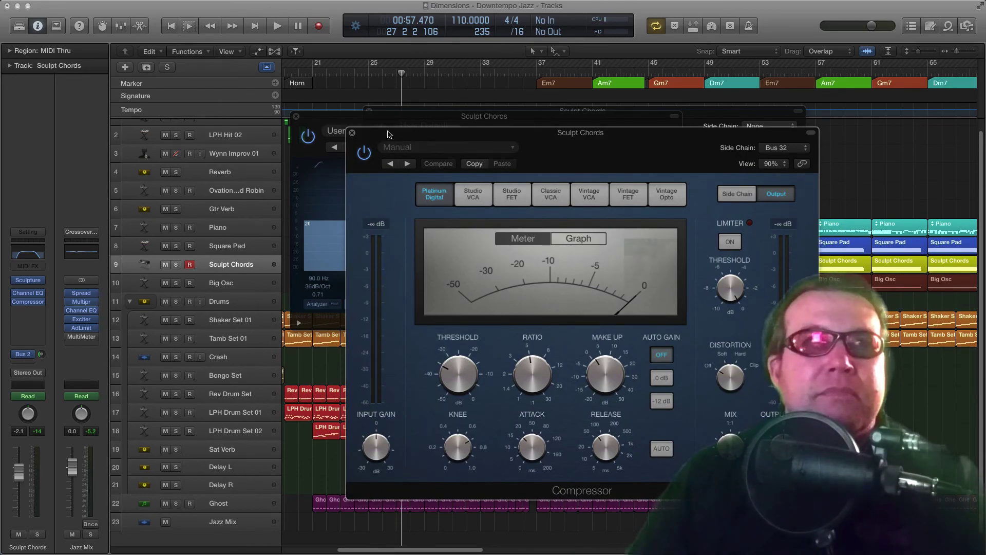
pyautogui.moveTo(390, 133); pyautogui.dragTo(415, 132)
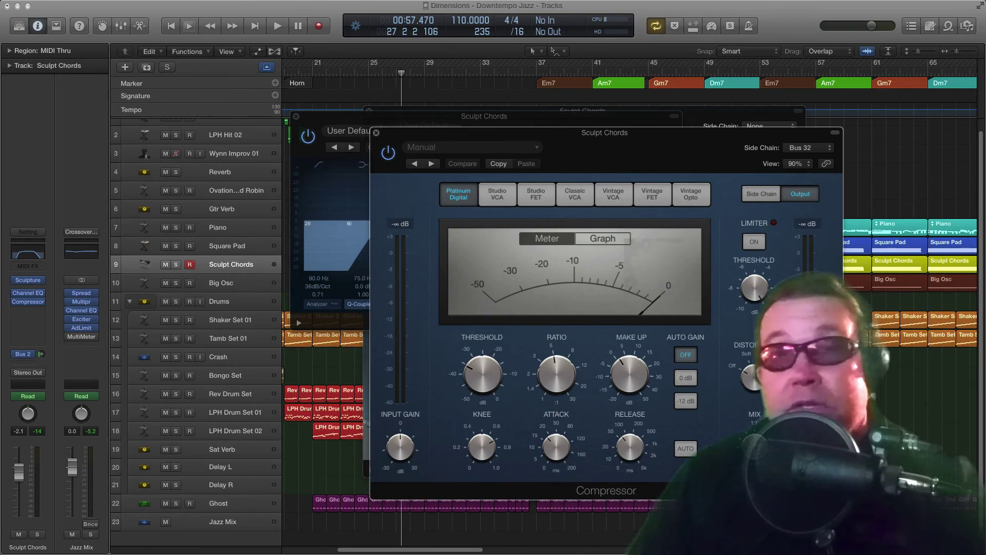
pyautogui.click(377, 134)
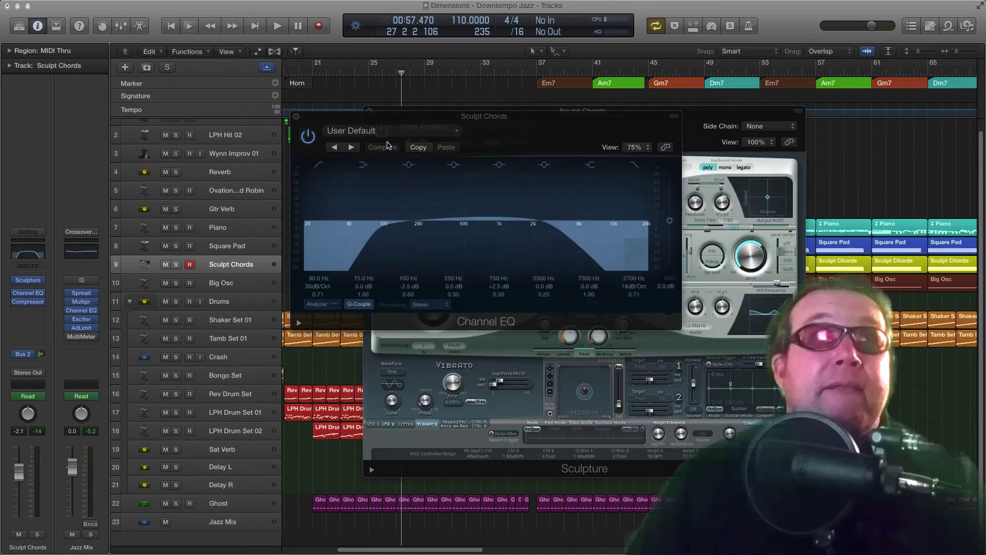
pyautogui.click(296, 119)
# Solo Sculpt Chords, set the cycle range from bar 21 to bar 37, and play the section before stopping playback.
pyautogui.press('s')
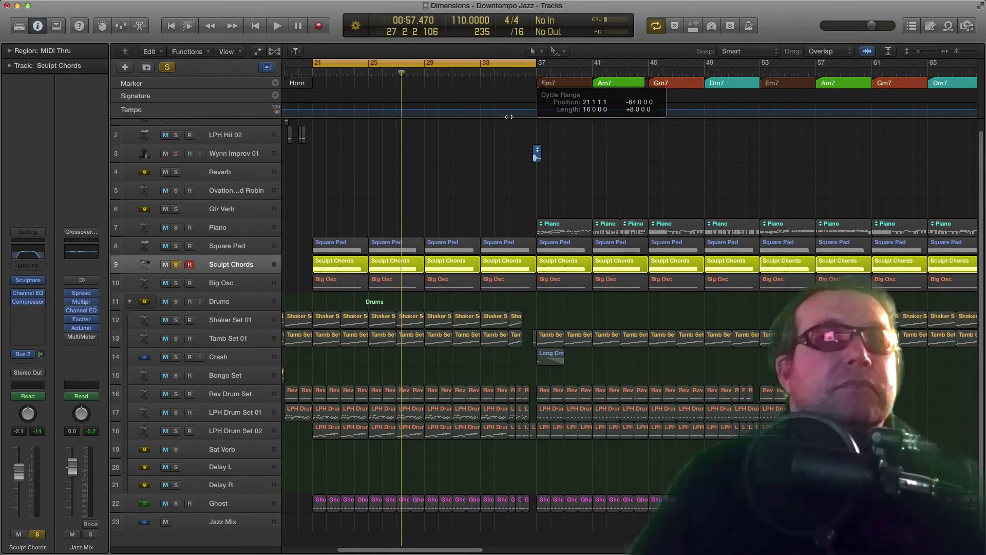
pyautogui.press('space')
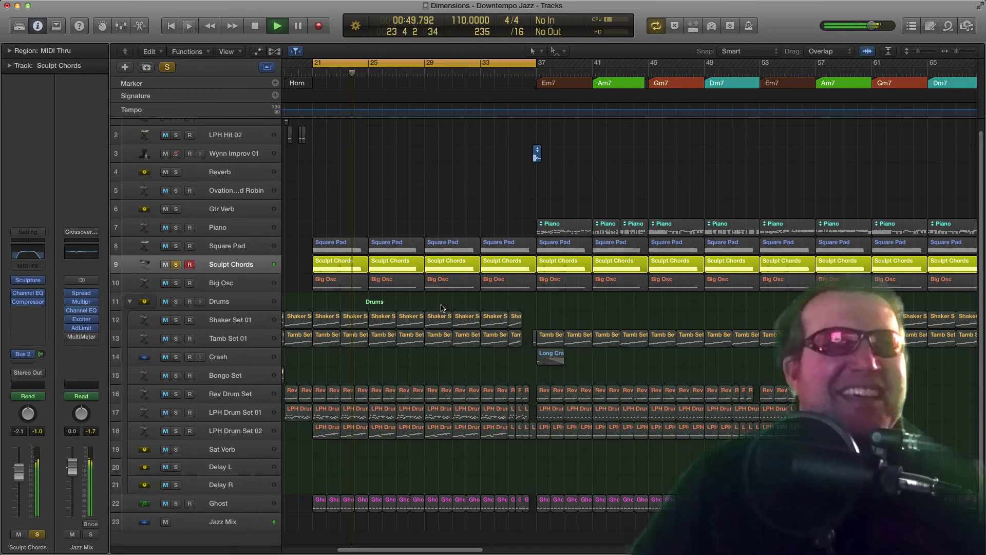
pyautogui.scroll(1, 379, 291)
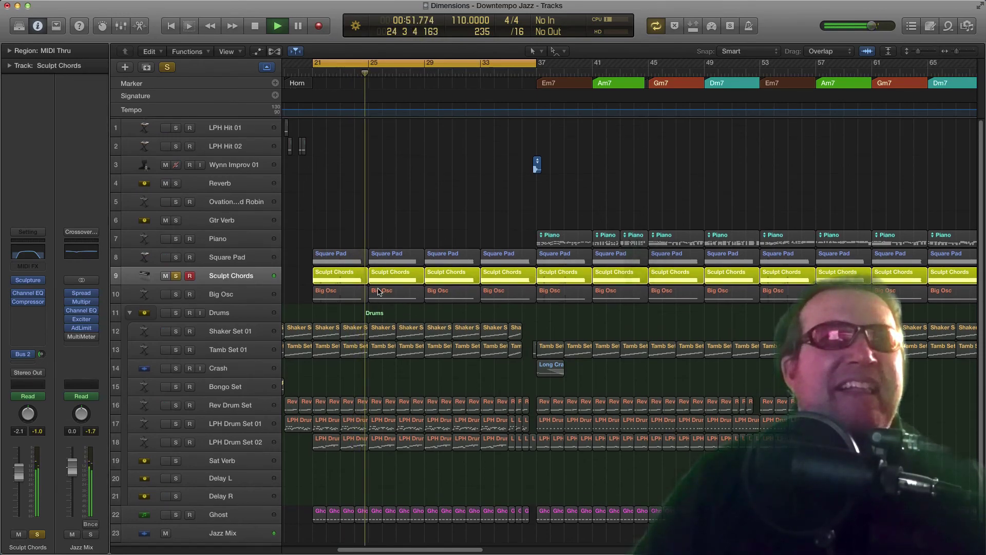
pyautogui.scroll(-1, 379, 291)
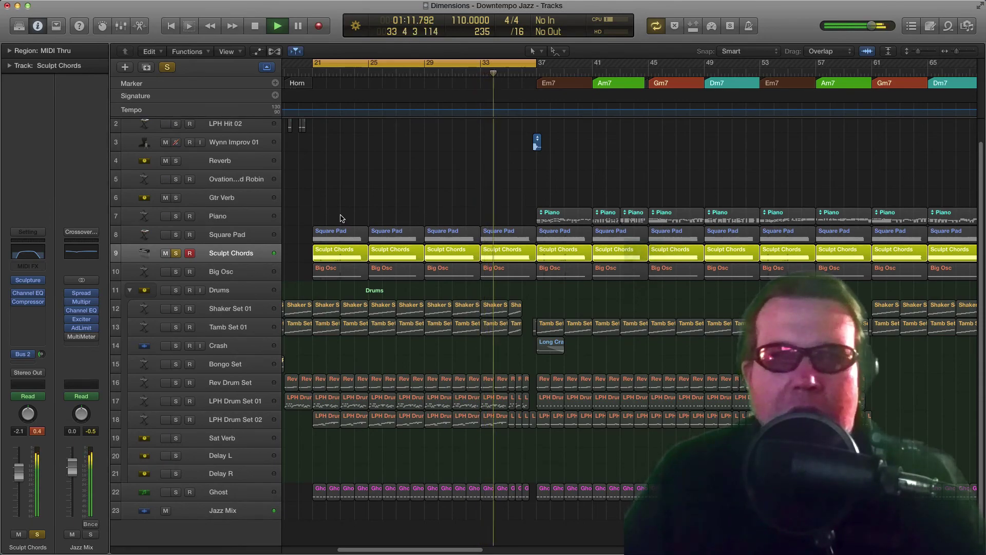
pyautogui.press('space')
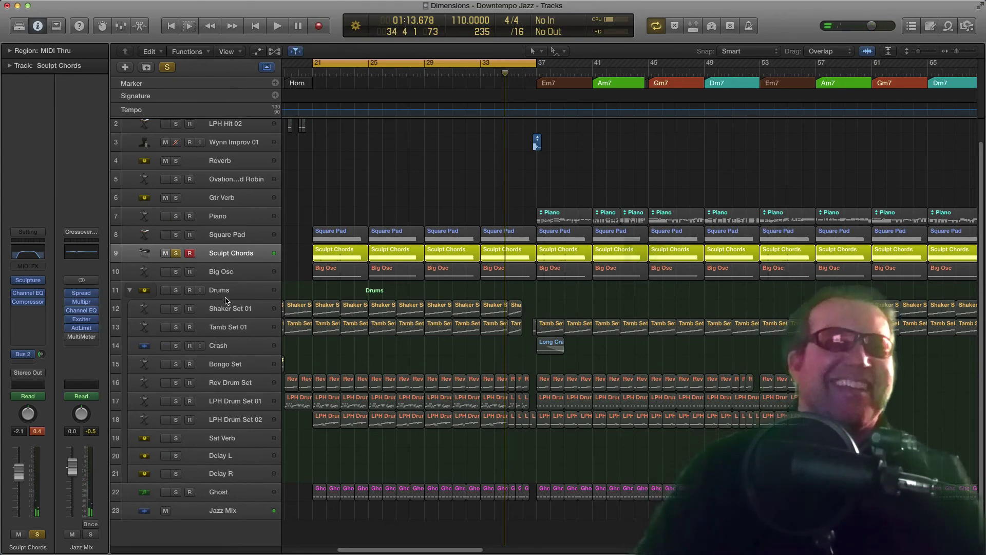
# Reset the peak level readings, play Sculpt Chords with the Ghost track also soloed, and stop and unsolo Ghost.
pyautogui.click(37, 432)
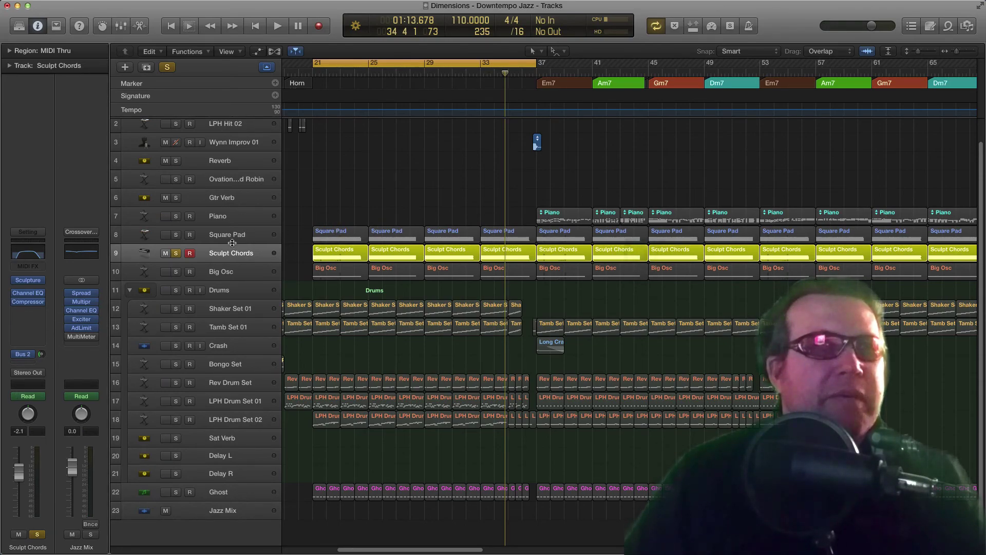
pyautogui.click(177, 493)
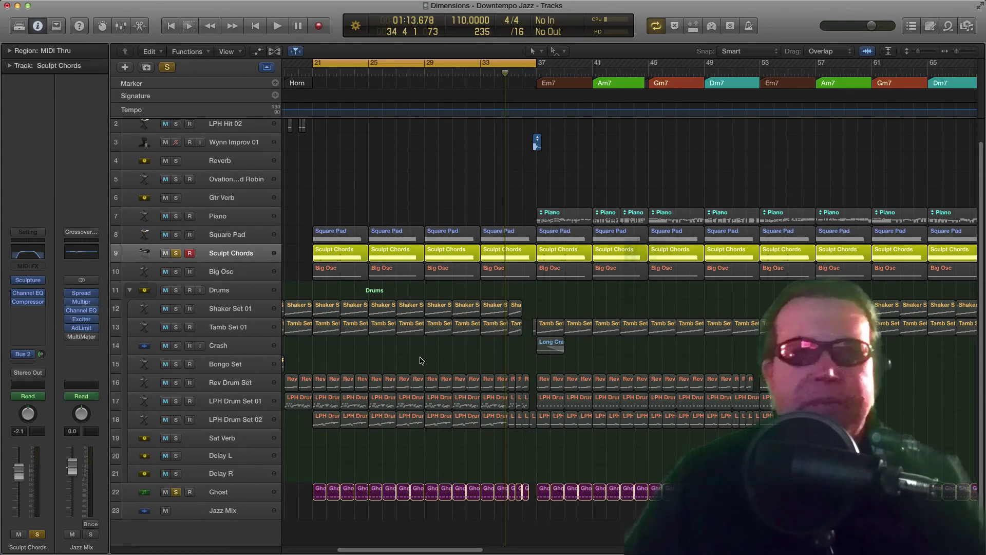
pyautogui.press('space')
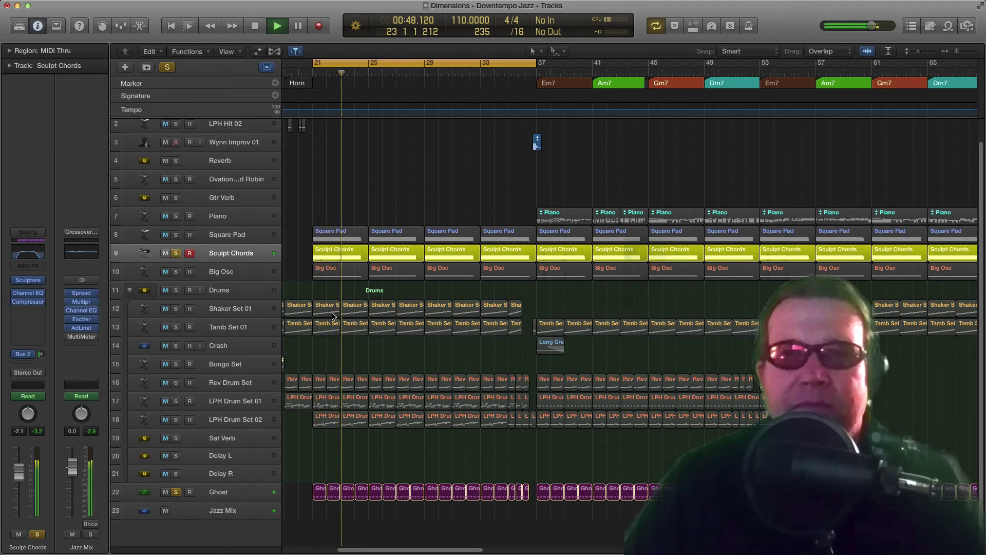
pyautogui.press('space')
pyautogui.click(176, 492)
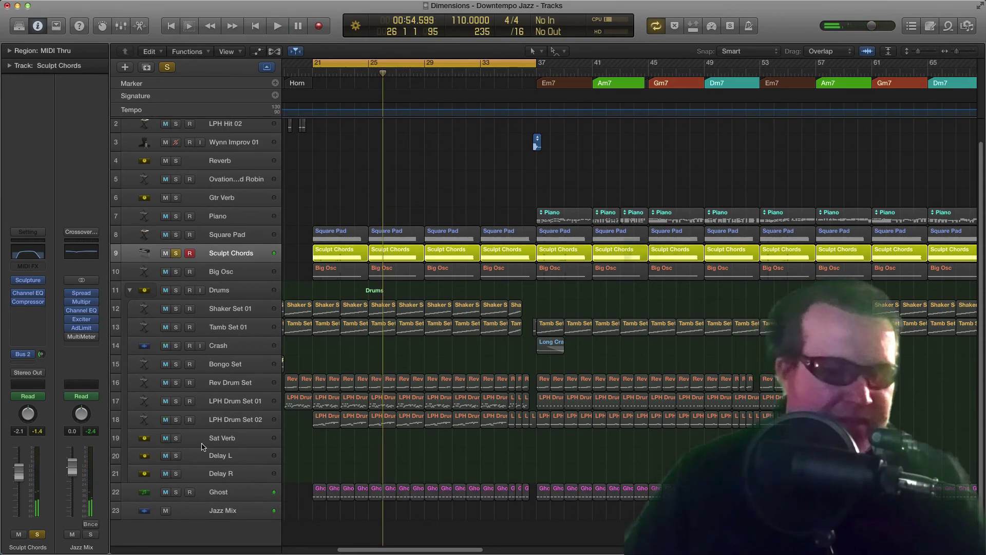
# Show the volume automation, review the Sculpt Chords curve at bar 37 and the Sculpture settings, and hide the automation.
pyautogui.press('a')
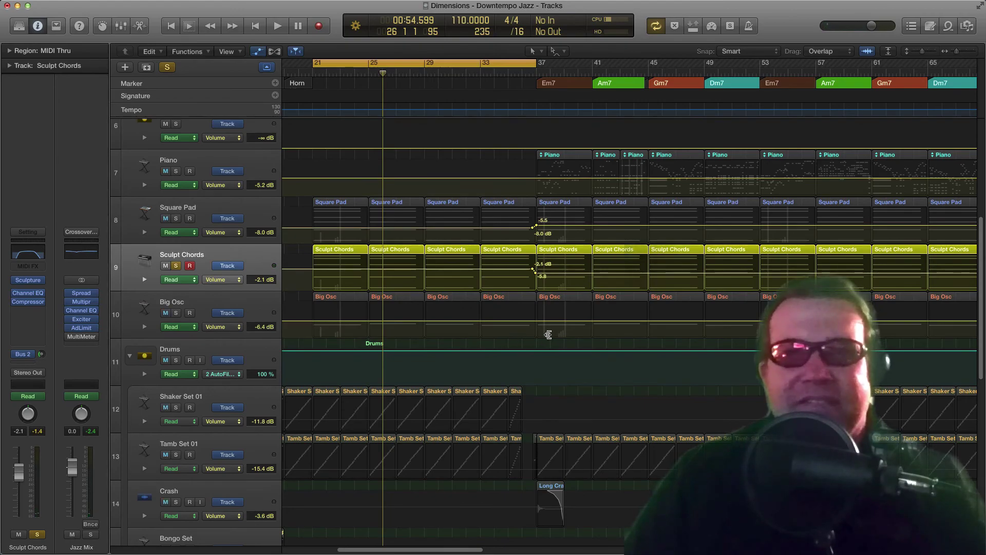
pyautogui.press('v')
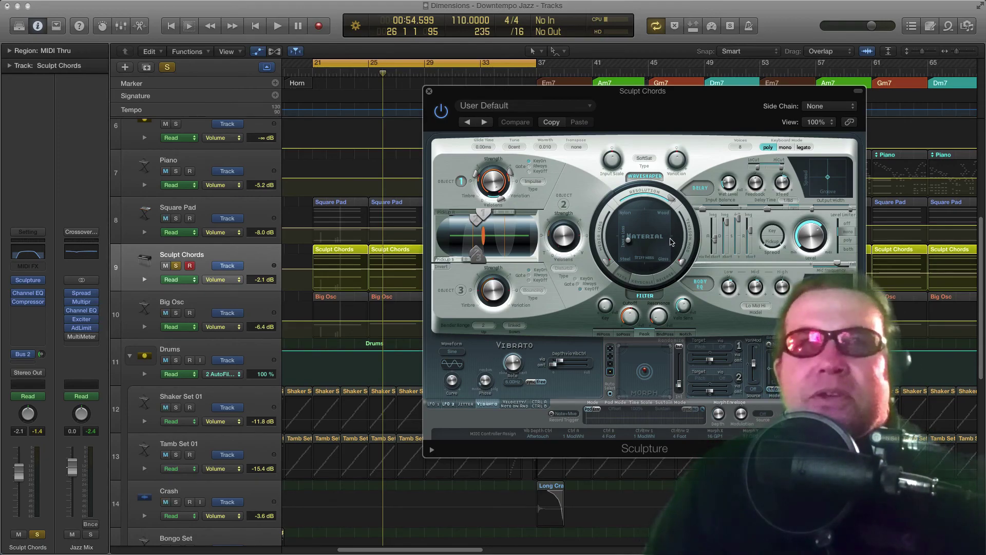
pyautogui.moveTo(627, 92); pyautogui.dragTo(619, 97)
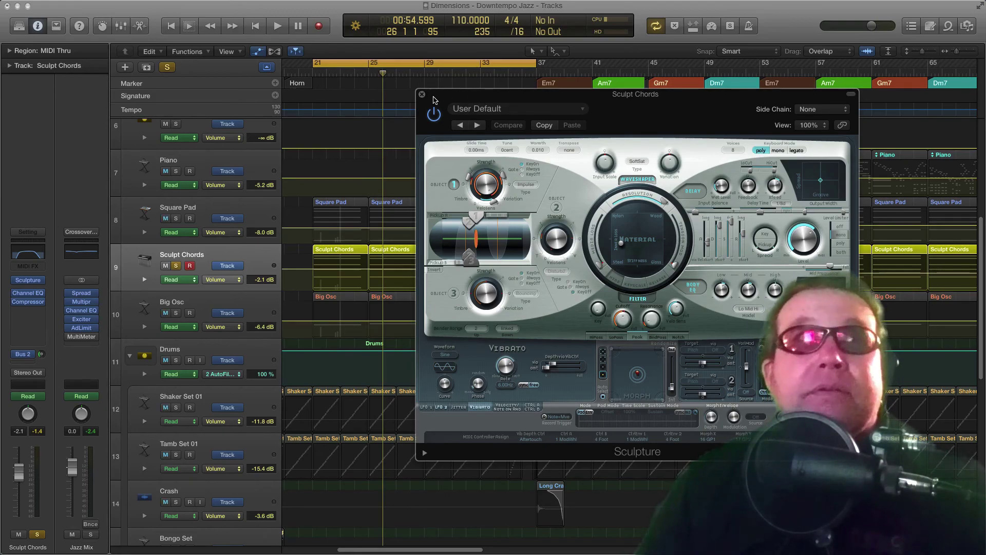
pyautogui.click(422, 96)
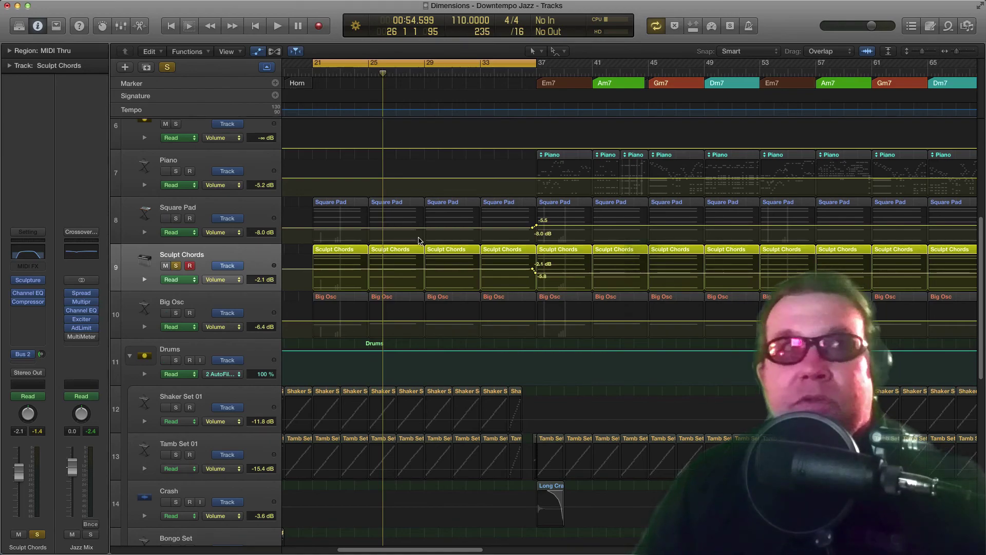
pyautogui.press('a')
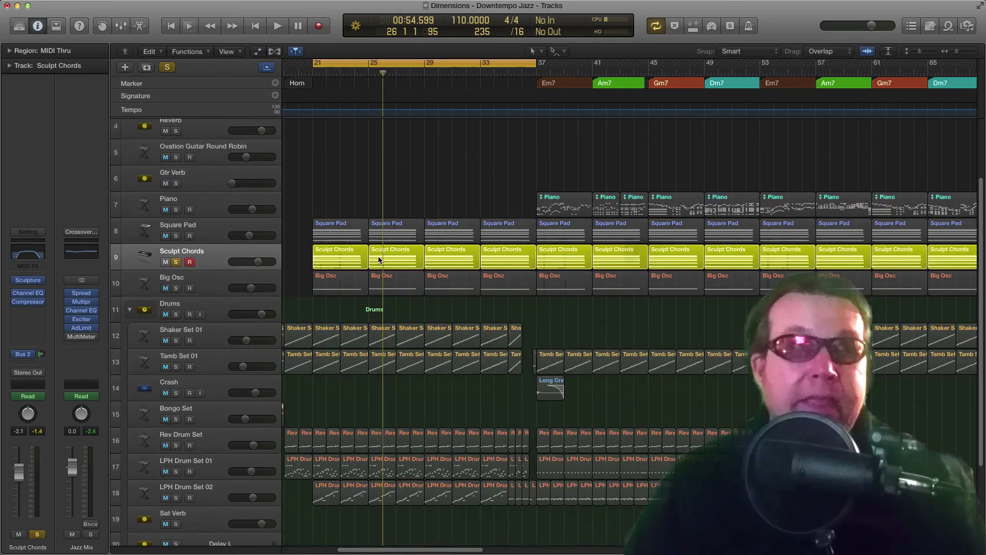
# Open the Sculpt Chords region at bar 21 in the Piano Roll and examine the start of its sustained chord notes.
pyautogui.press('super+Up')
pyautogui.moveTo(304, 253)
pyautogui.mouseDown()
pyautogui.moveTo(440, 251)
pyautogui.moveTo(343, 252)
pyautogui.mouseUp()
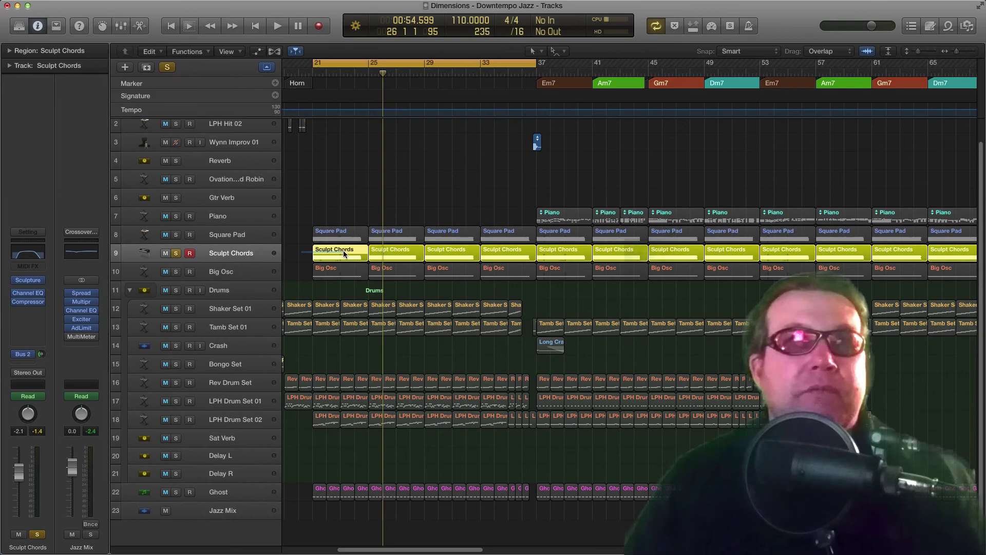
pyautogui.doubleClick(344, 251)
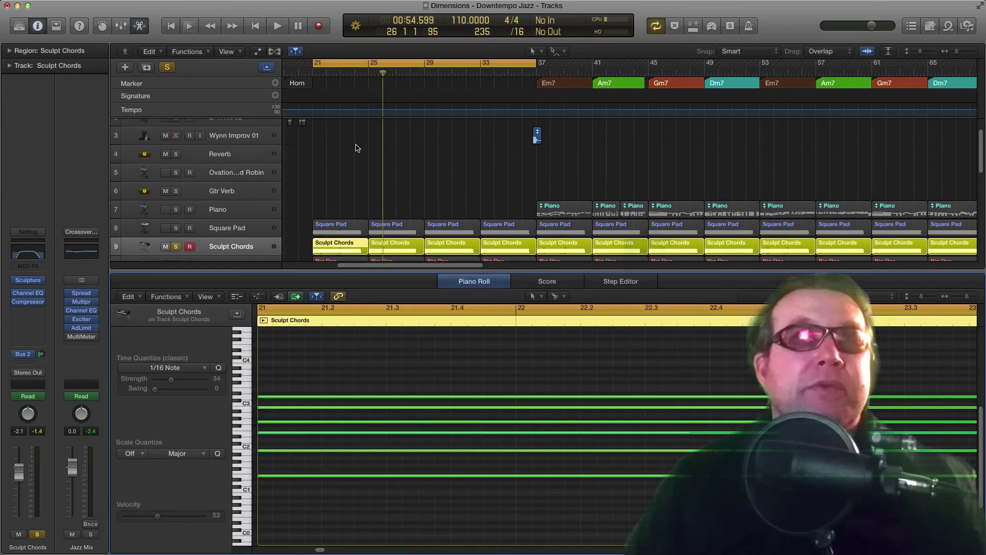
pyautogui.scroll(-1, 421, 141)
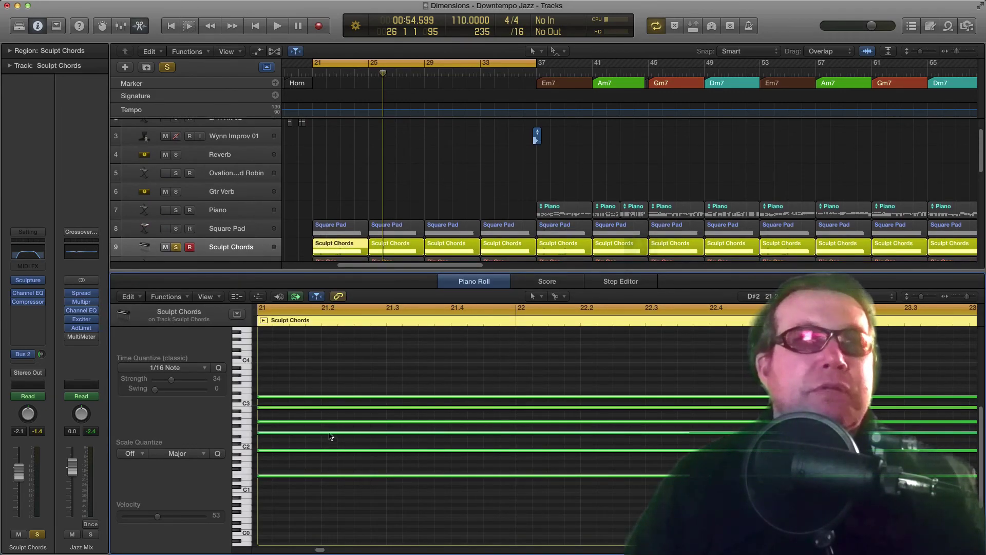
pyautogui.hscroll(-2, 360, 437)
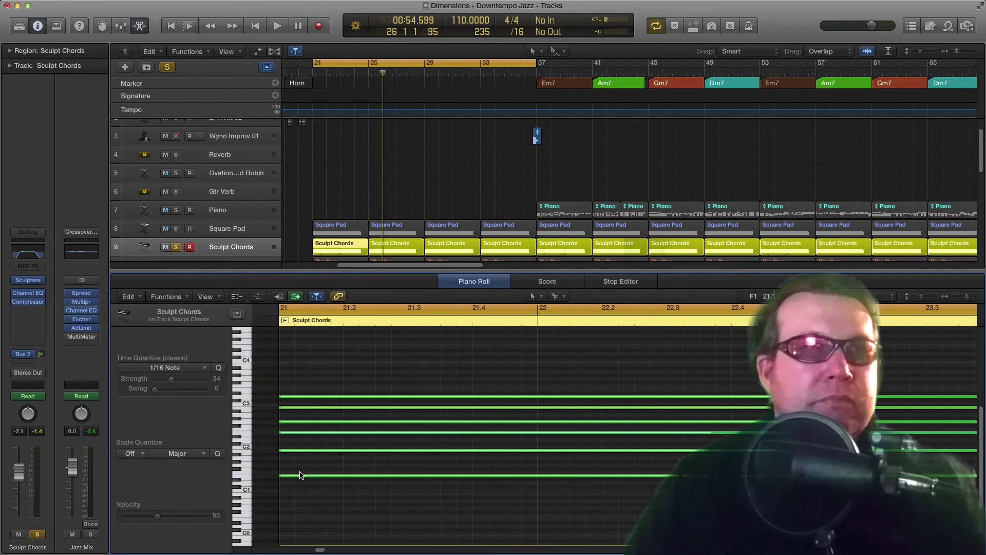
# Examine the chord notes in the Sculpt Chords regions at bars 25, 29 and 33, and check the track's send destination.
pyautogui.click(400, 246)
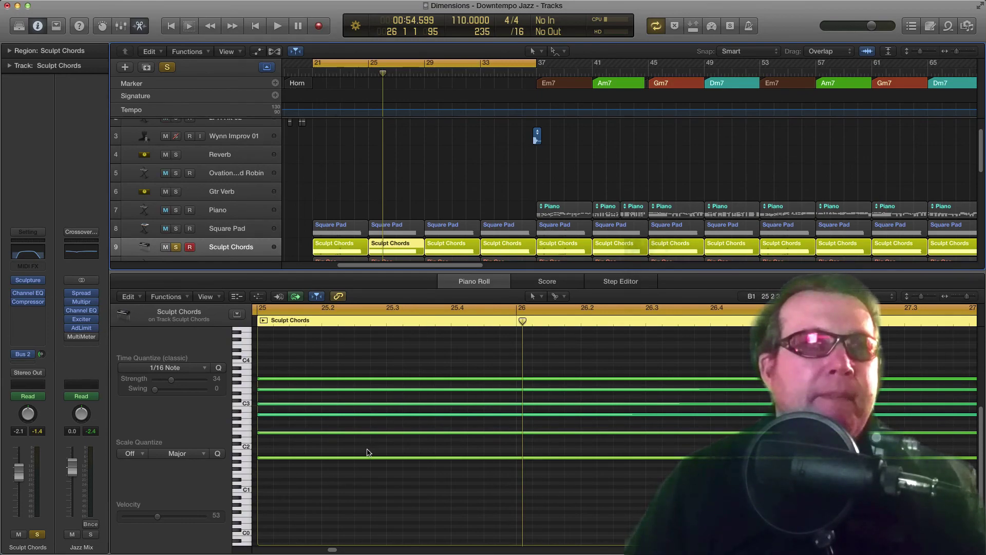
pyautogui.click(441, 242)
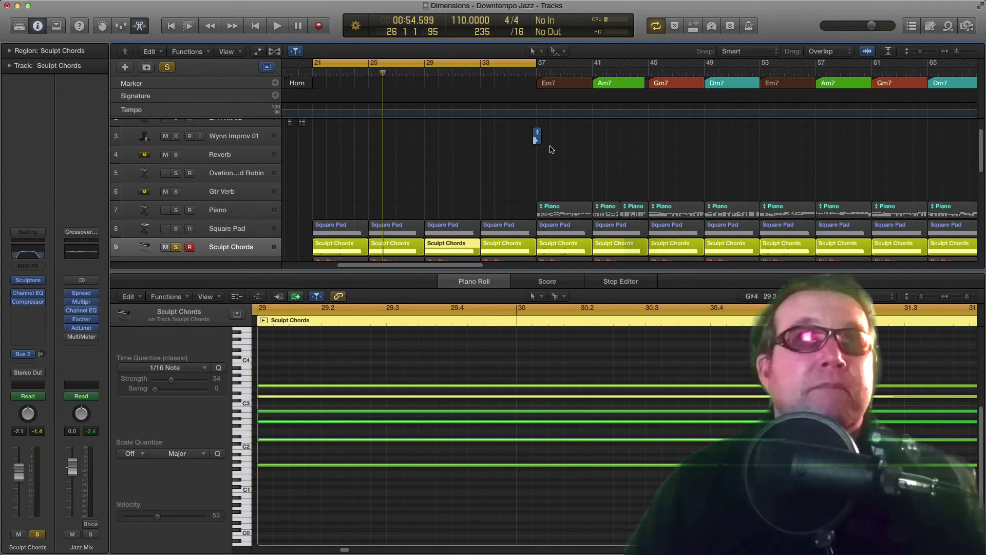
pyautogui.click(488, 246)
pyautogui.scroll(-2, 525, 402)
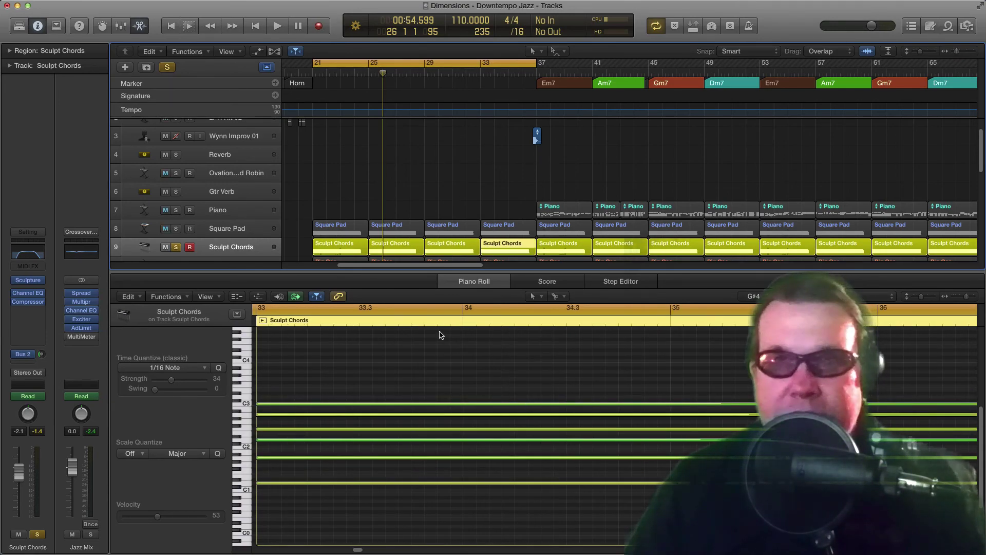
pyautogui.scroll(-3, 501, 354)
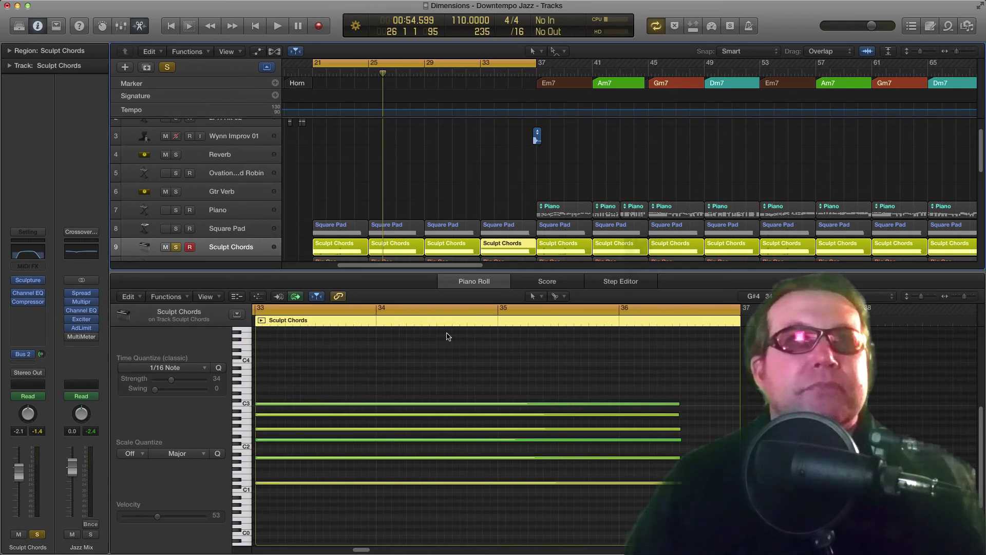
pyautogui.hscroll(-3, 502, 345)
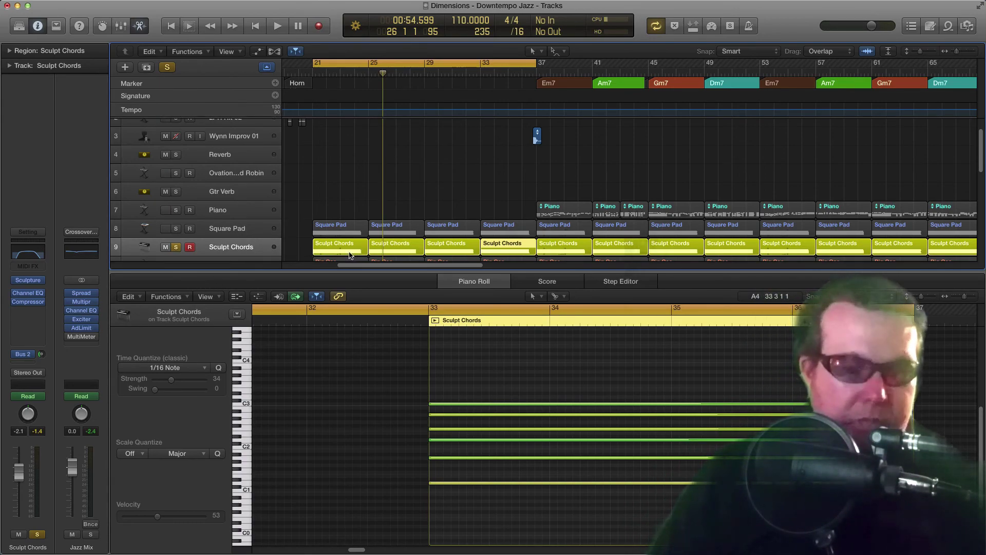
pyautogui.click(30, 355)
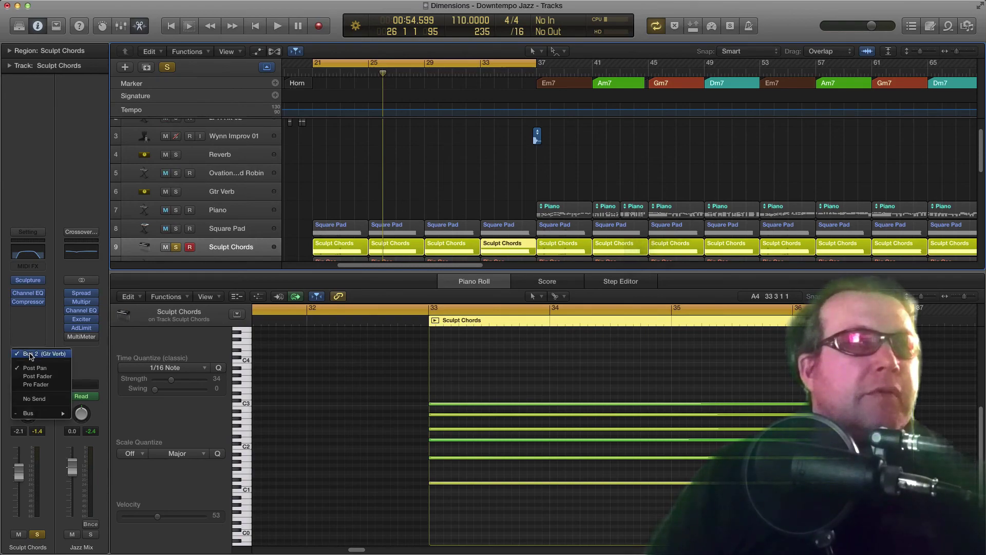
pyautogui.click(45, 331)
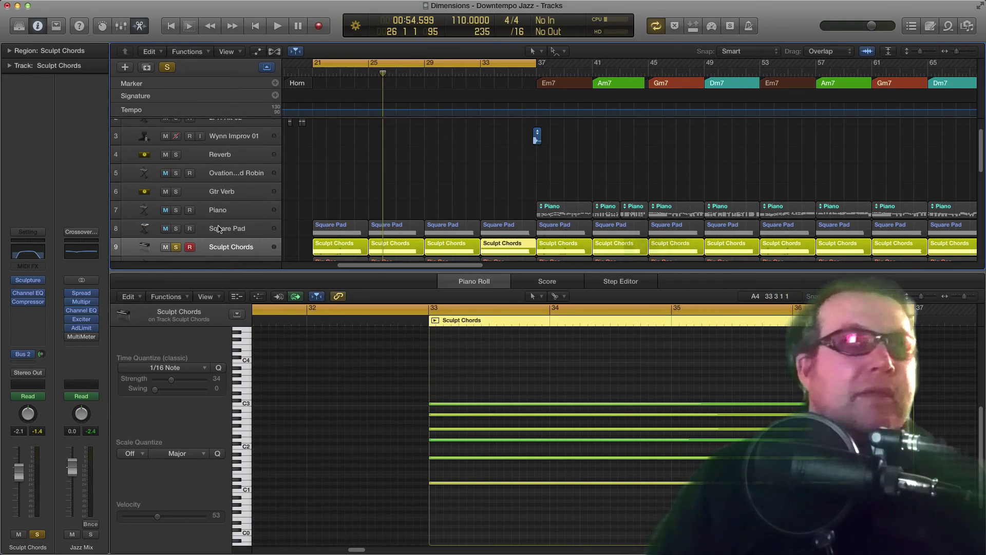
# Solo the Square Pad track and open its FS November Softpad instrument in the EXS24 Instrument Editor.
pyautogui.click(220, 228)
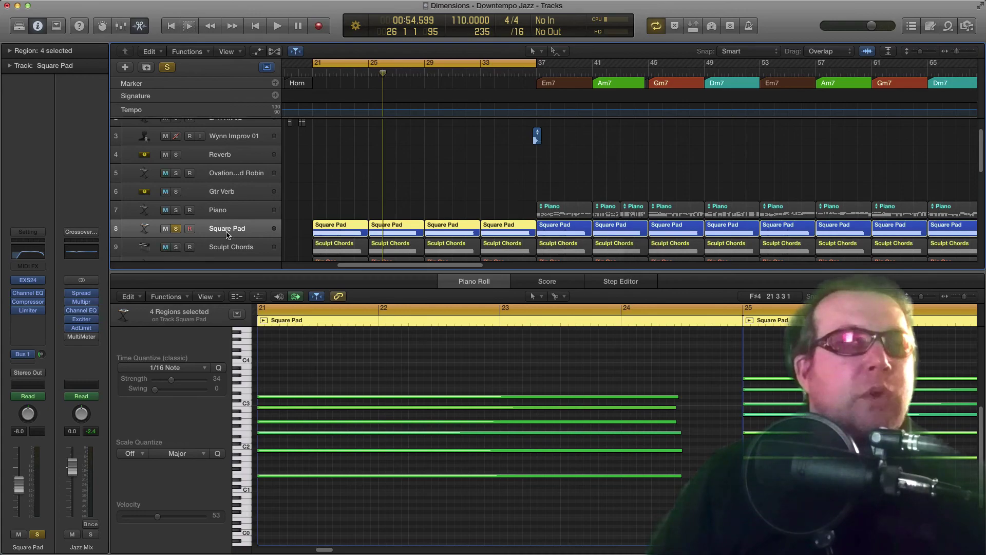
pyautogui.moveTo(21, 281)
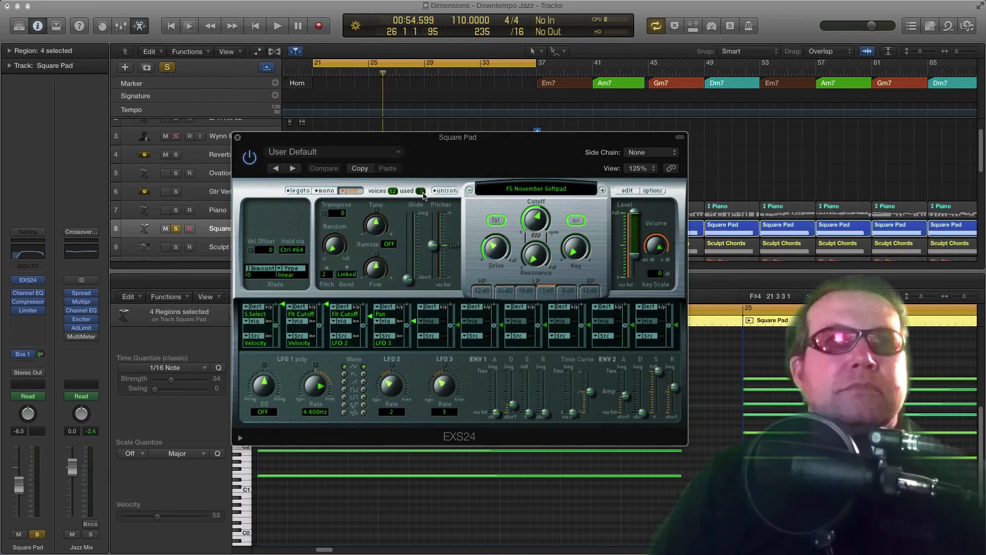
pyautogui.click(631, 191)
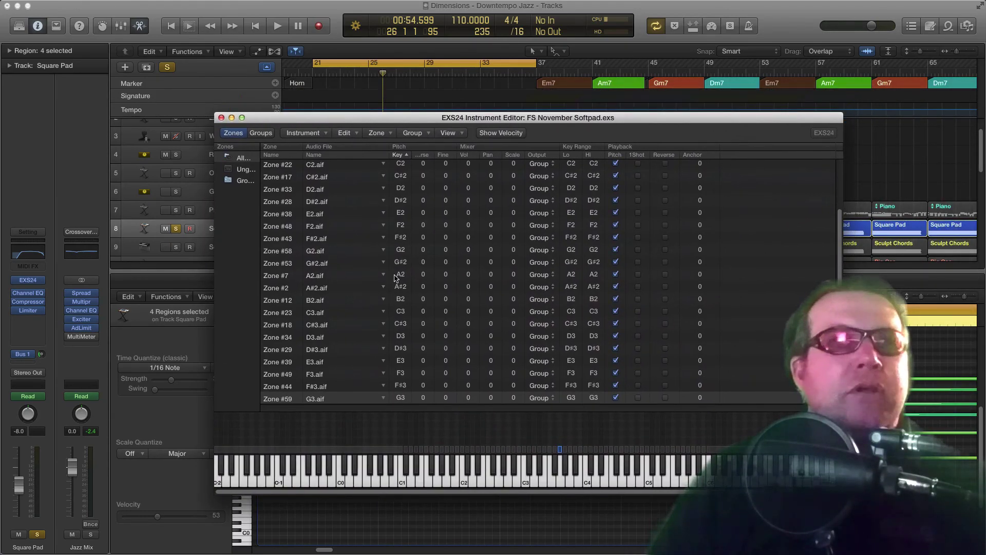
# Reveal the C#2.aif sample of Zone #17 in Finder, audition the C3 key, and close the Instrument Editor.
pyautogui.click(342, 178)
pyautogui.click(384, 177)
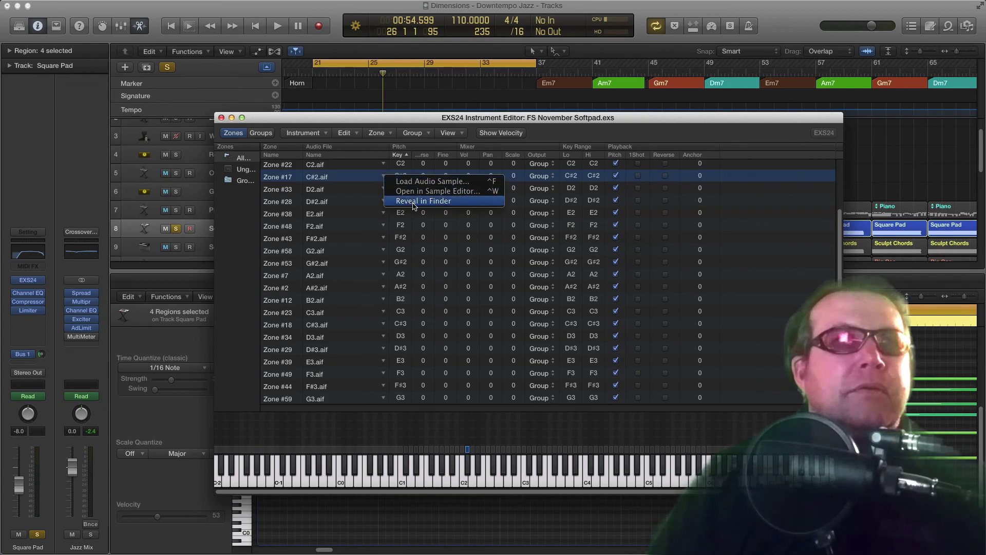
pyautogui.click(414, 206)
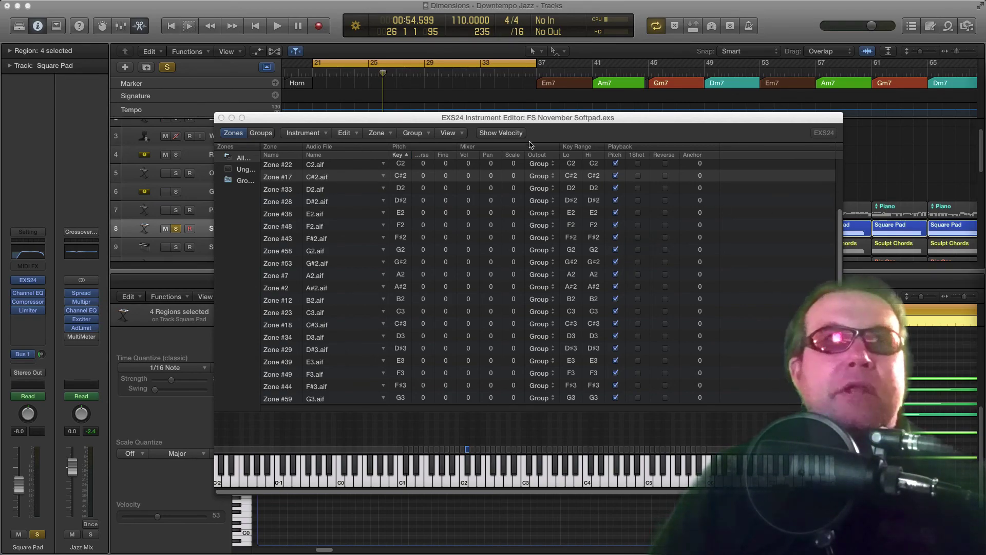
pyautogui.moveTo(457, 120)
pyautogui.mouseDown()
pyautogui.moveTo(436, 127)
pyautogui.moveTo(457, 131)
pyautogui.moveTo(454, 123)
pyautogui.mouseUp()
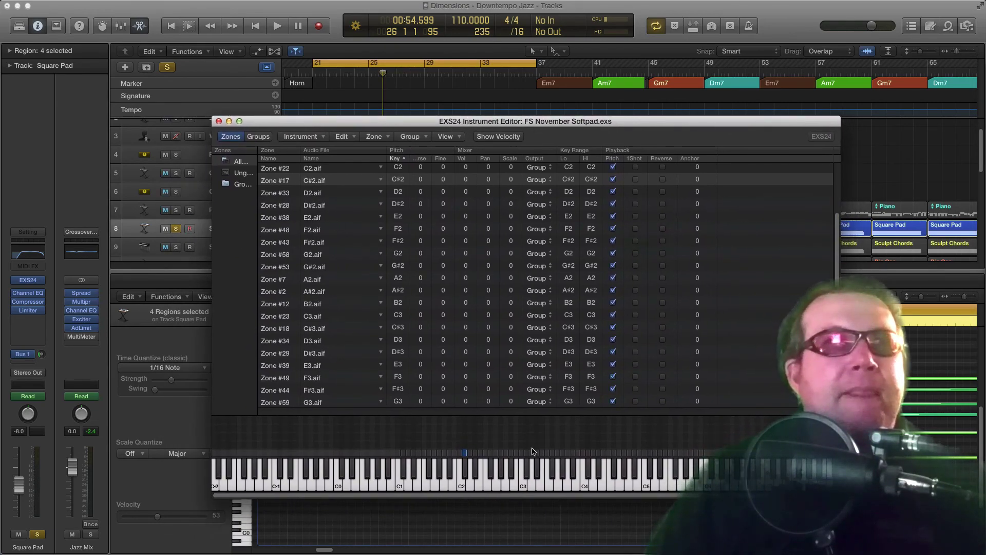
pyautogui.click(527, 486)
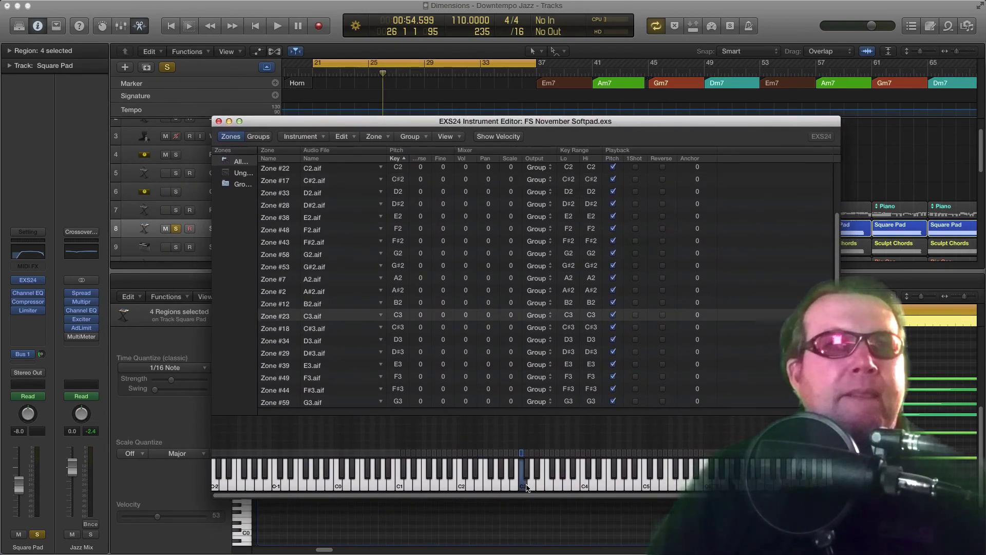
pyautogui.click(218, 121)
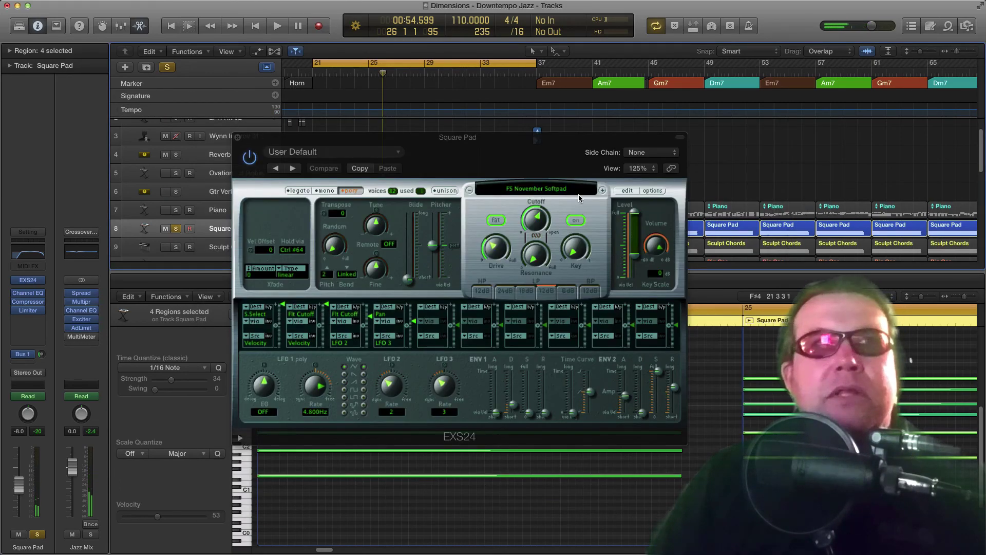
# Review the Square Pad's EXS24 modulation and filter settings and close the instrument.
pyautogui.moveTo(544, 137); pyautogui.dragTo(554, 189)
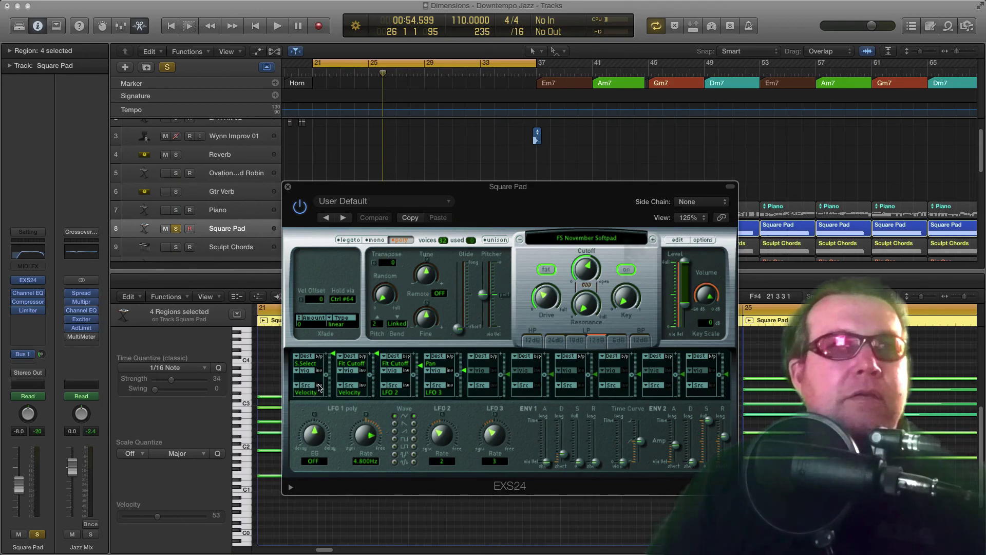
pyautogui.moveTo(340, 193); pyautogui.dragTo(362, 199)
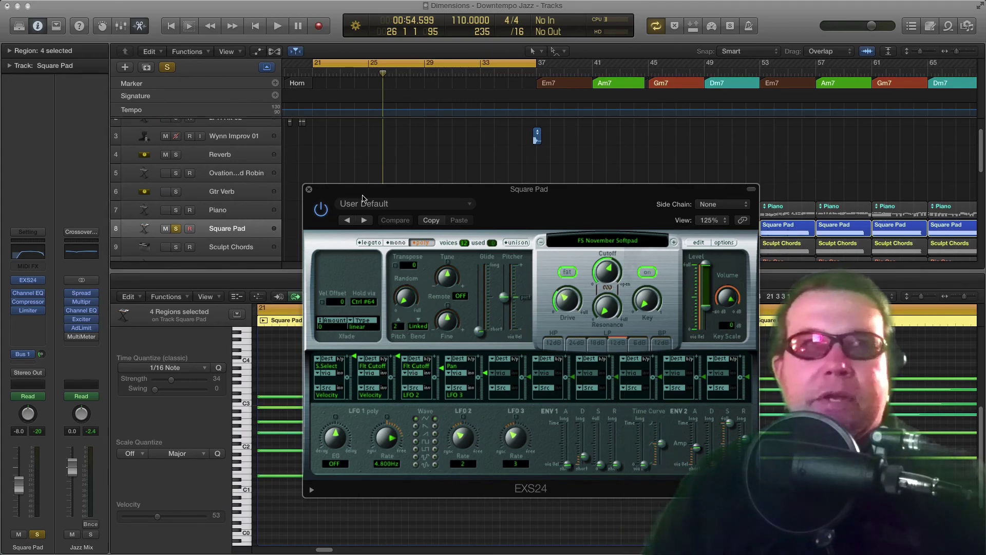
pyautogui.moveTo(381, 192); pyautogui.dragTo(342, 197)
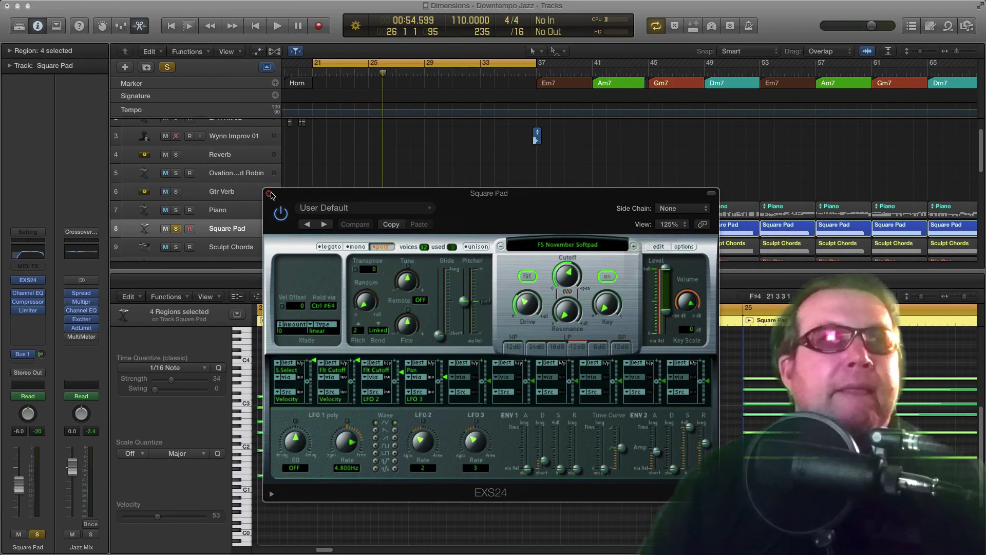
pyautogui.click(268, 194)
# Play the Square Pad chords from bar 21 with all four selected regions shown in the Piano Roll, and stop playback.
pyautogui.scroll(-2, 364, 148)
pyautogui.press('space')
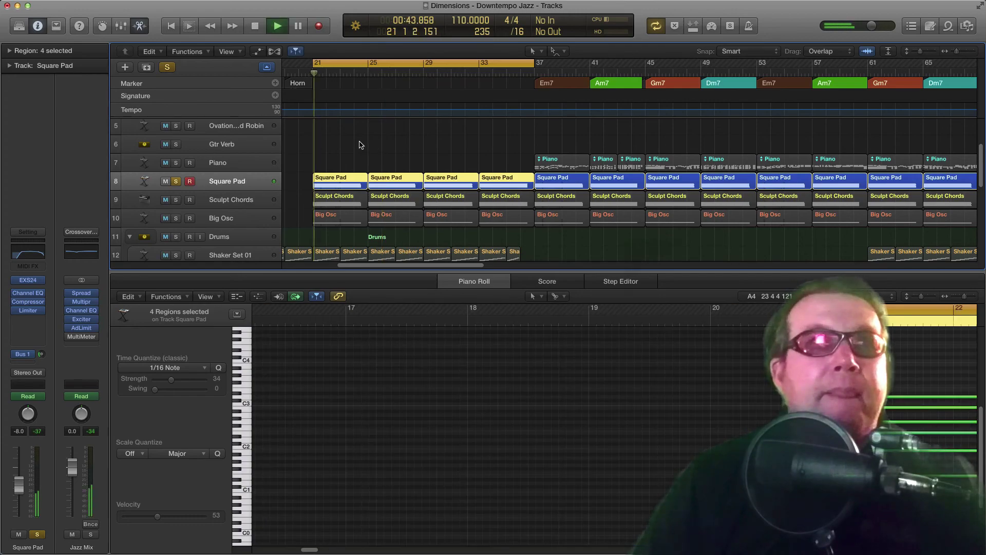
pyautogui.scroll(-5, 348, 182)
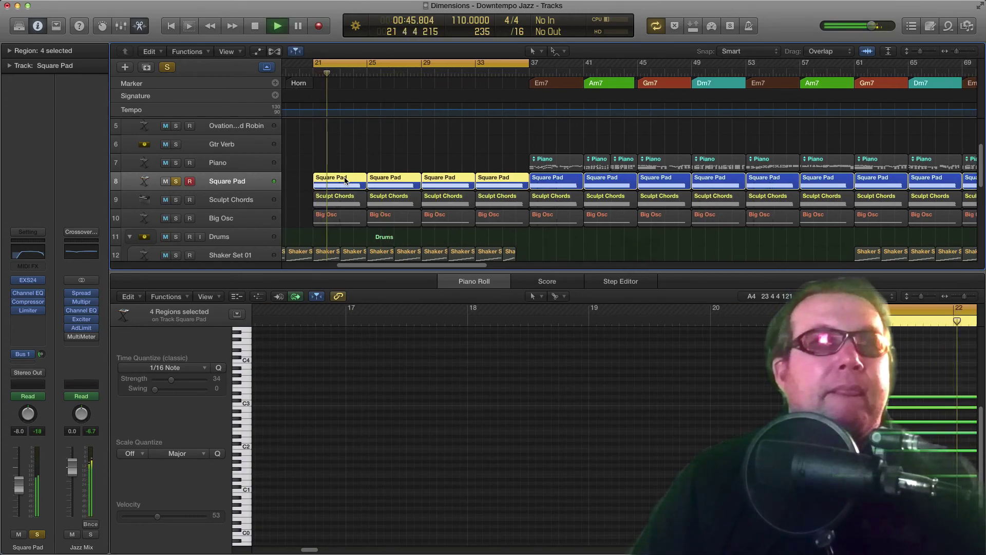
pyautogui.scroll(-6, 467, 387)
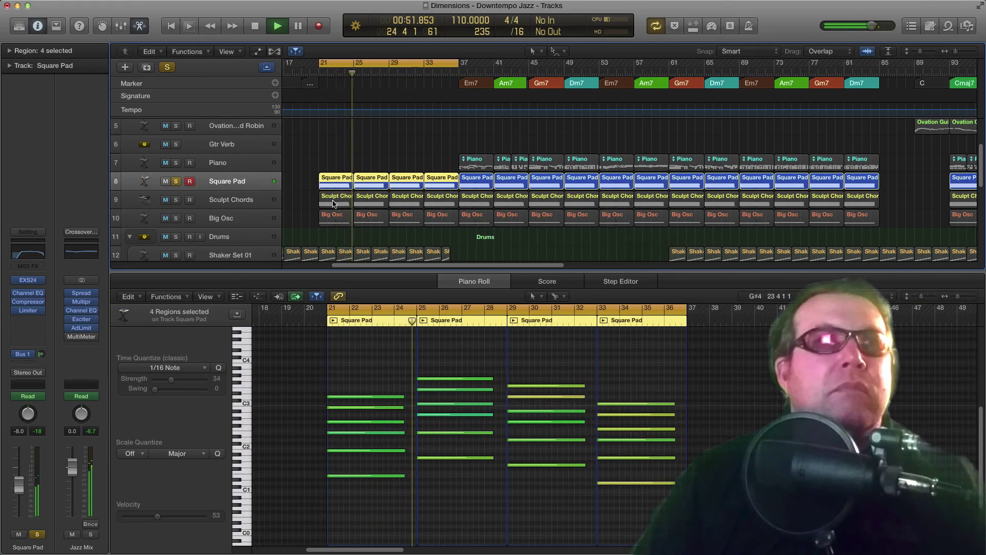
pyautogui.scroll(2, 473, 379)
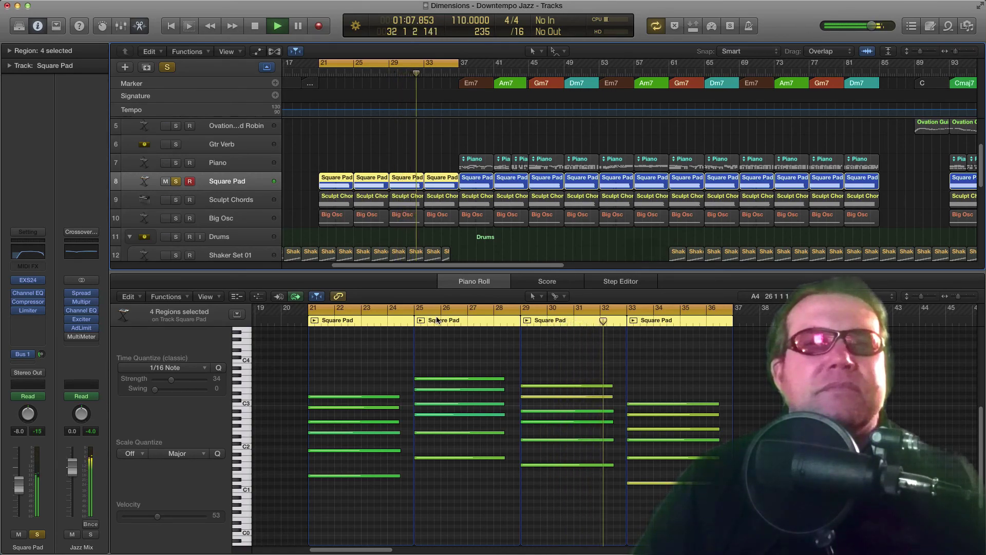
pyautogui.press('super+Right')
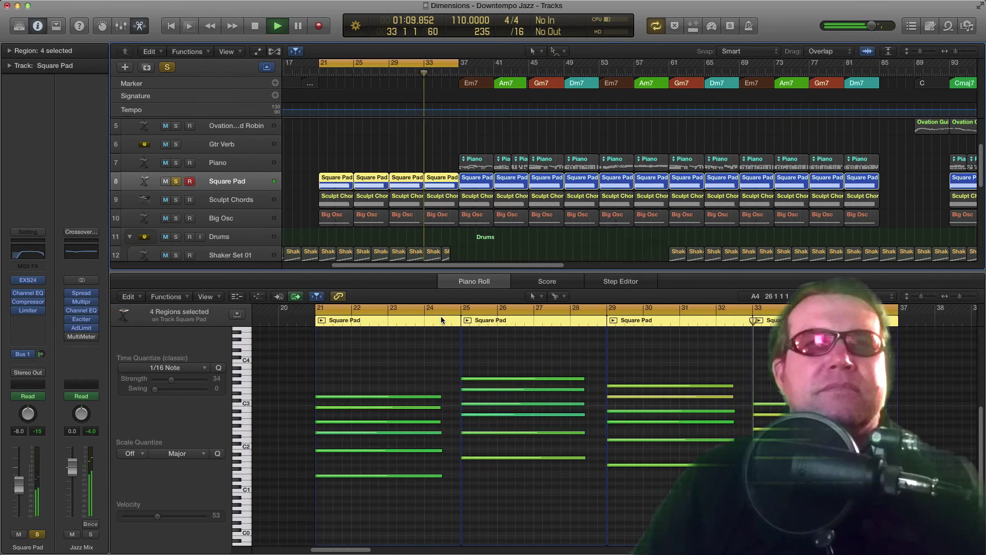
pyautogui.press('space')
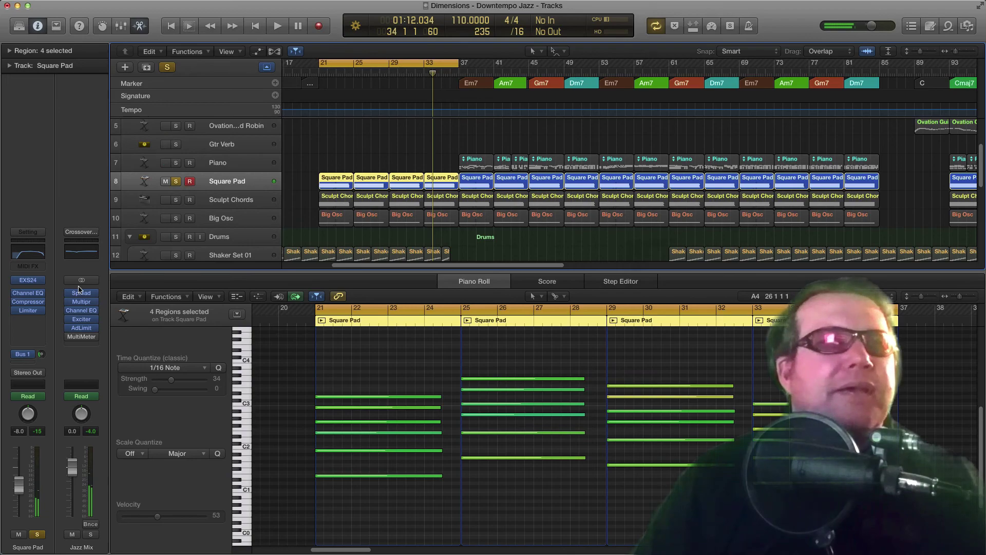
# Show the Reverb channel strip behind Square Pad's Bus 1 send, and review its Space Designer settings before closing them.
pyautogui.click(28, 354)
pyautogui.click(37, 356)
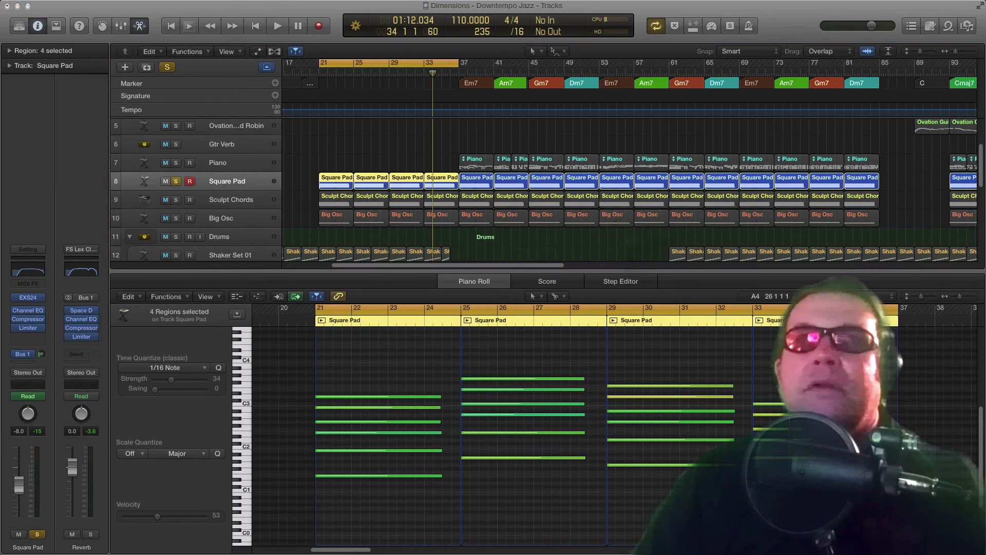
pyautogui.click(81, 310)
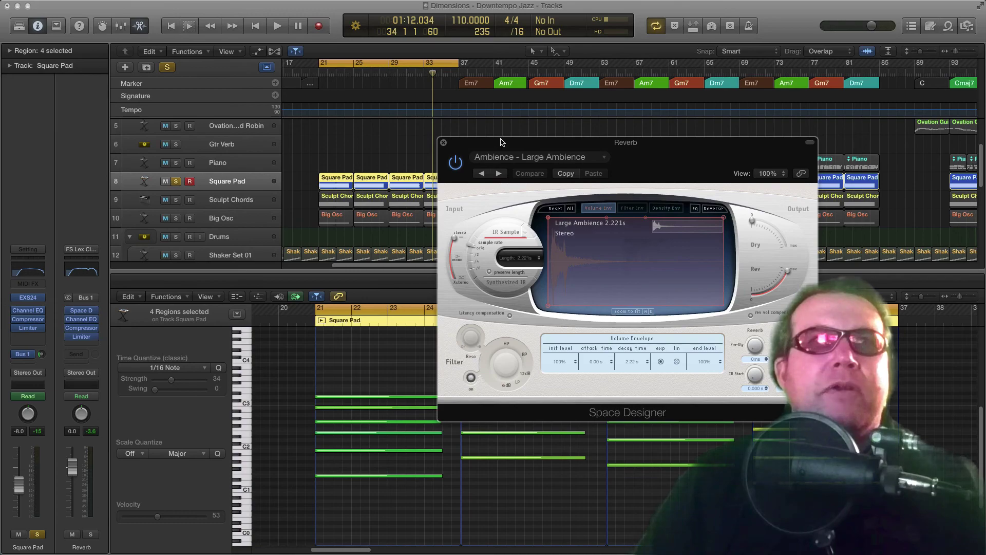
pyautogui.moveTo(501, 142); pyautogui.dragTo(485, 160)
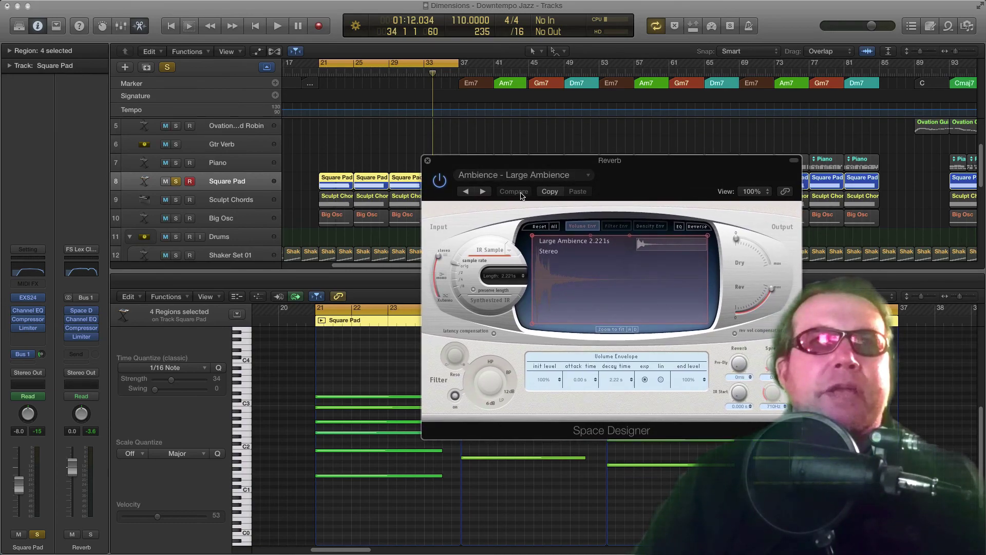
pyautogui.press('super+w')
# Solo the Piano track and review its Compressor and Channel EQ settings, closing each plug-in.
pyautogui.click(228, 161)
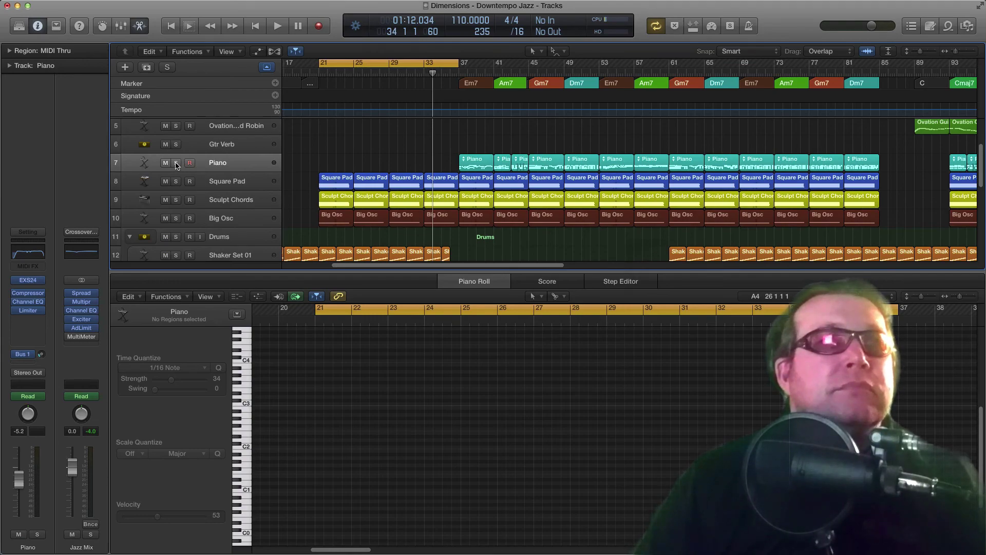
pyautogui.click(177, 163)
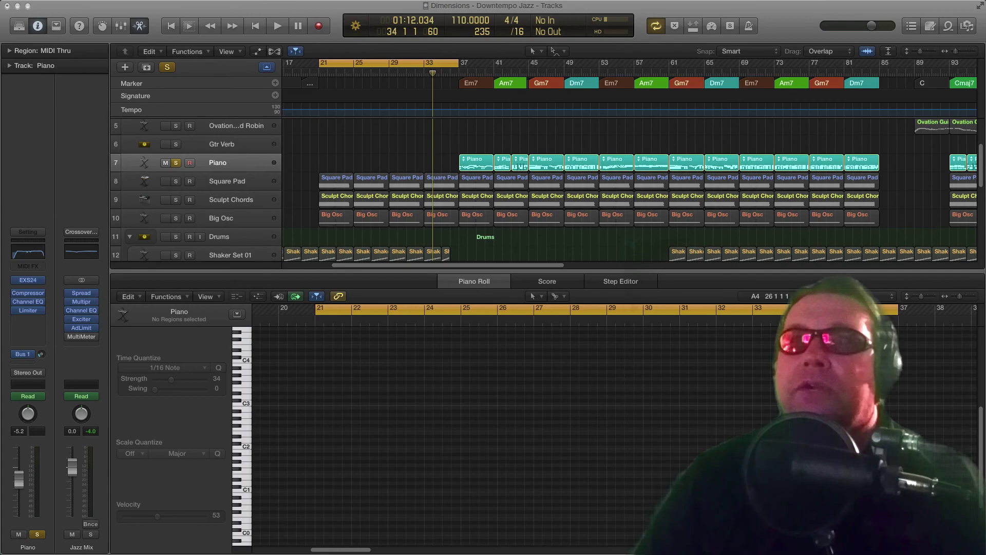
pyautogui.click(27, 293)
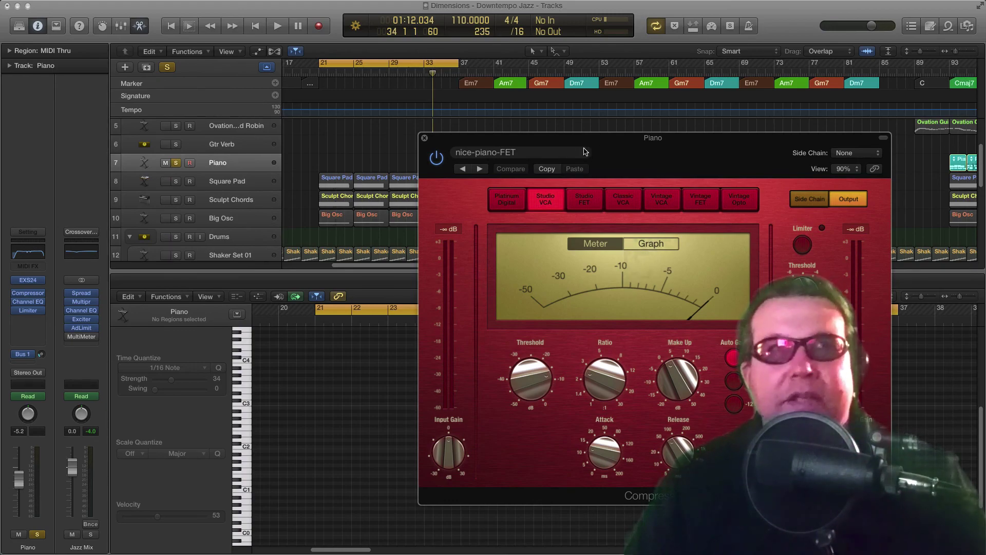
pyautogui.click(425, 138)
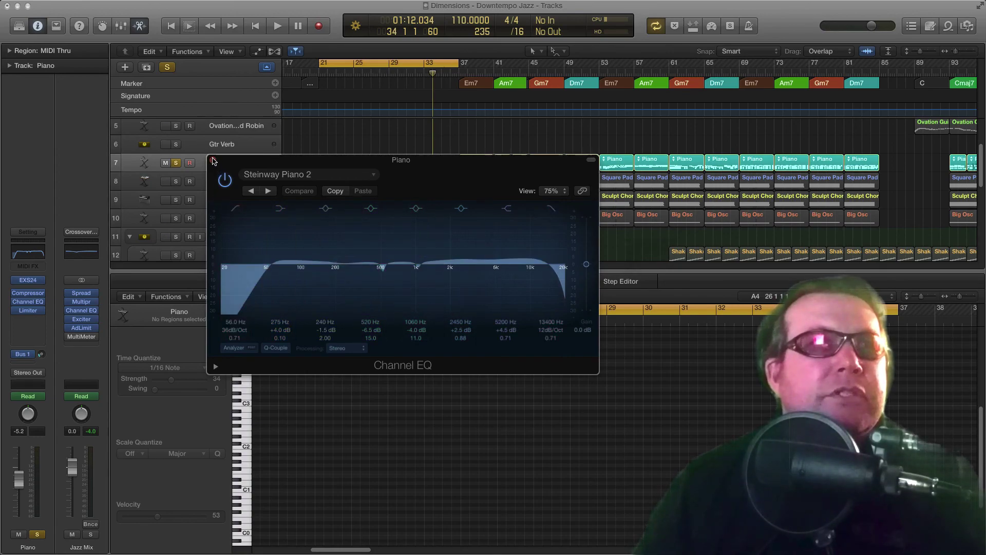
pyautogui.moveTo(232, 160); pyautogui.dragTo(203, 167)
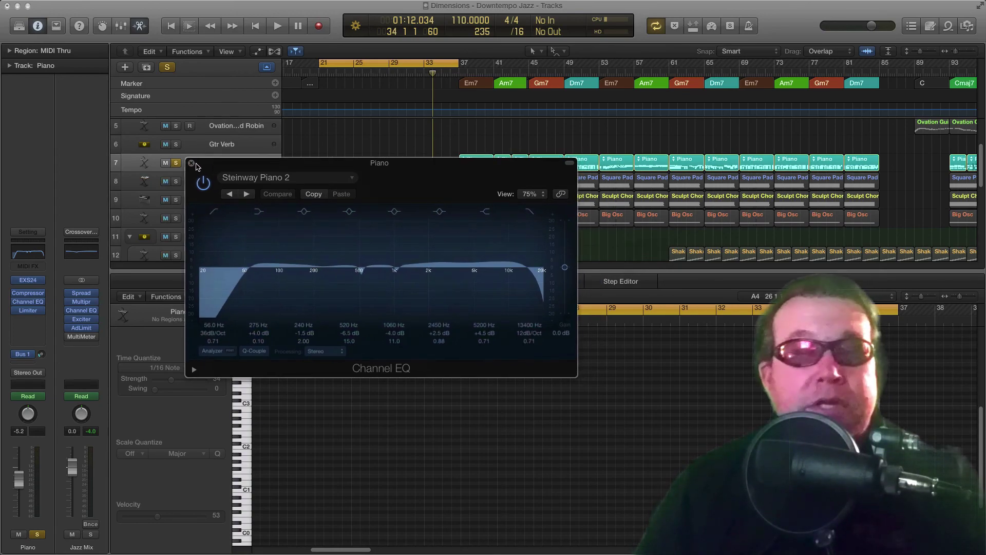
pyautogui.click(192, 163)
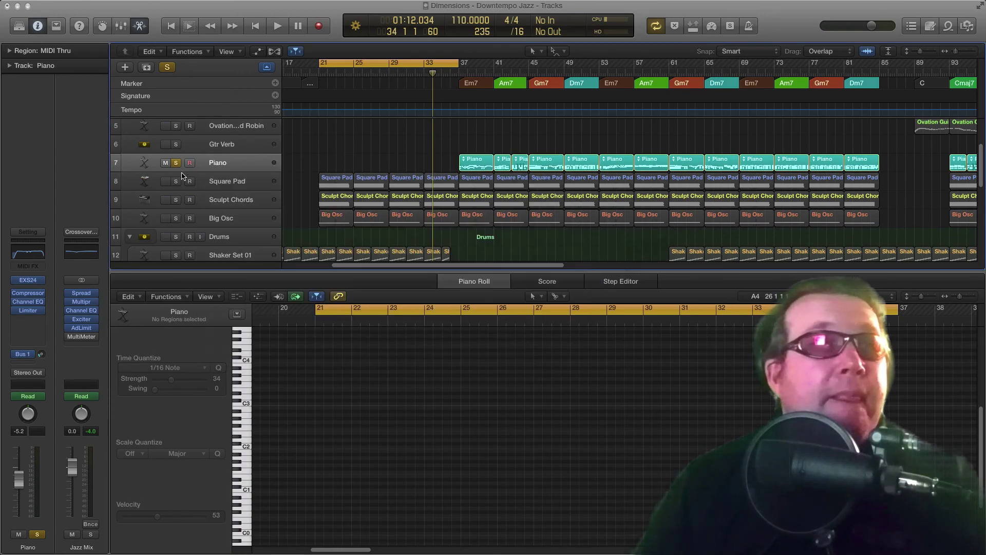
# Check the Piano's Limiter, set the cycle range from bar 37 to bar 53, and play the soloed track.
pyautogui.click(30, 312)
pyautogui.press('space')
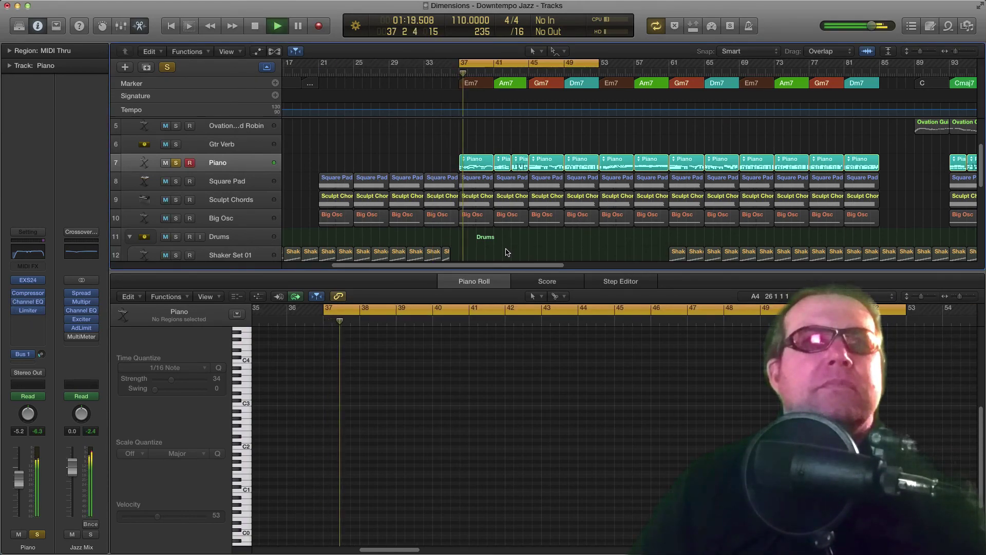
pyautogui.scroll(-1, 503, 250)
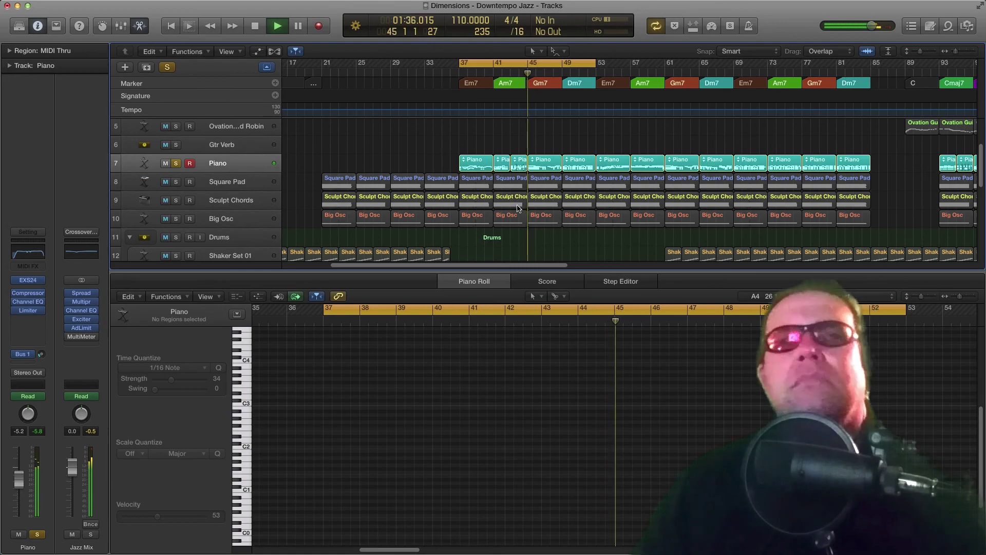
# Stop playback and turn off the solo on the Piano track, with the Gtr Verb track selected.
pyautogui.scroll(-1, 384, 185)
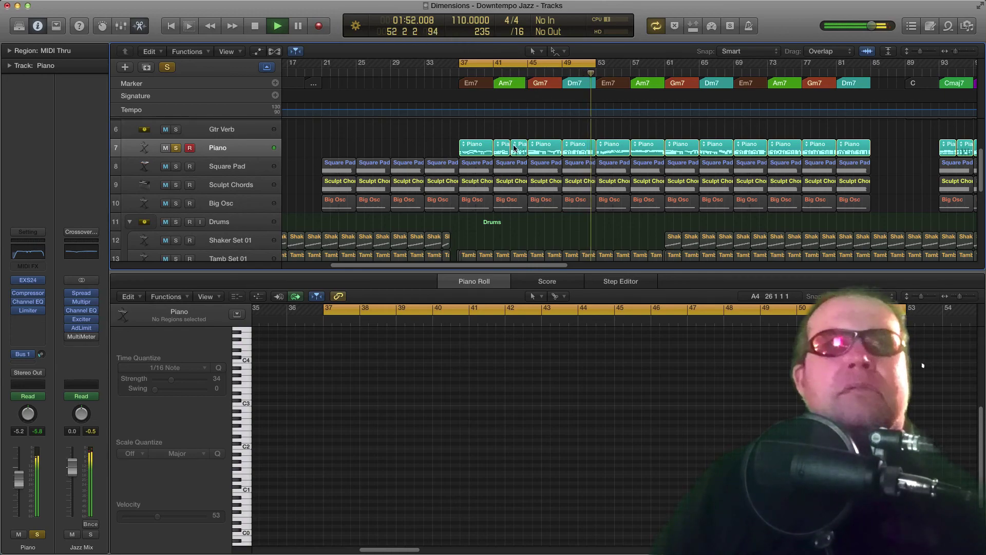
pyautogui.press('space')
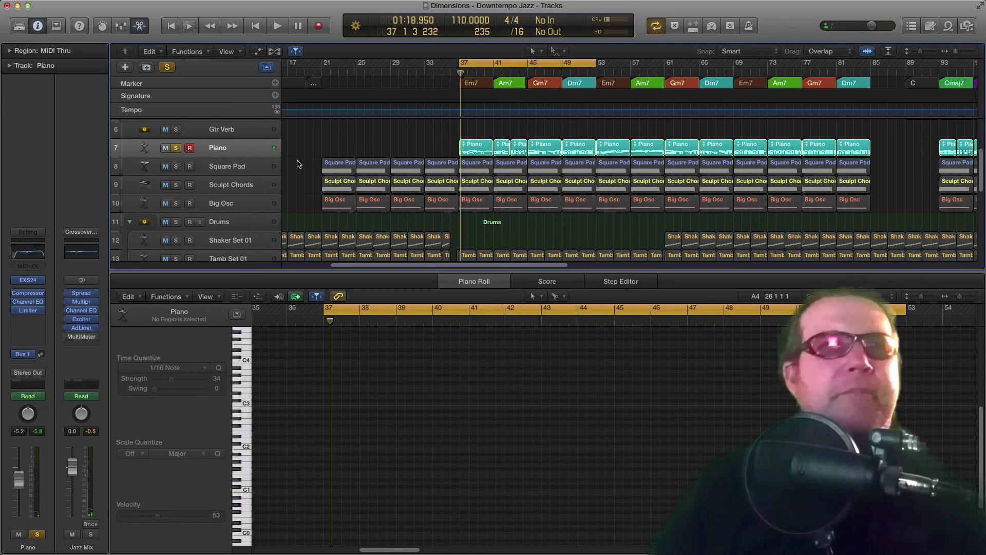
pyautogui.scroll(2, 268, 155)
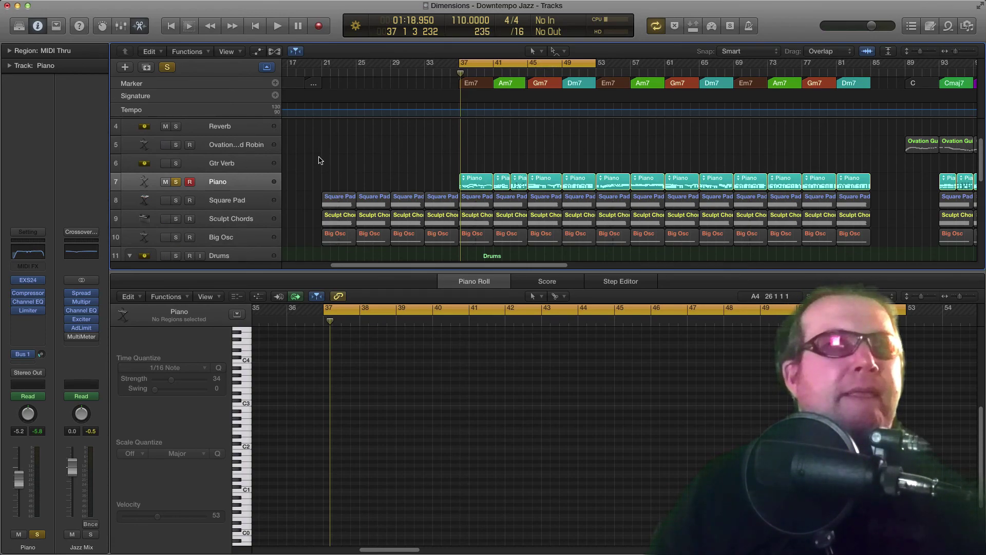
pyautogui.click(228, 163)
pyautogui.click(177, 182)
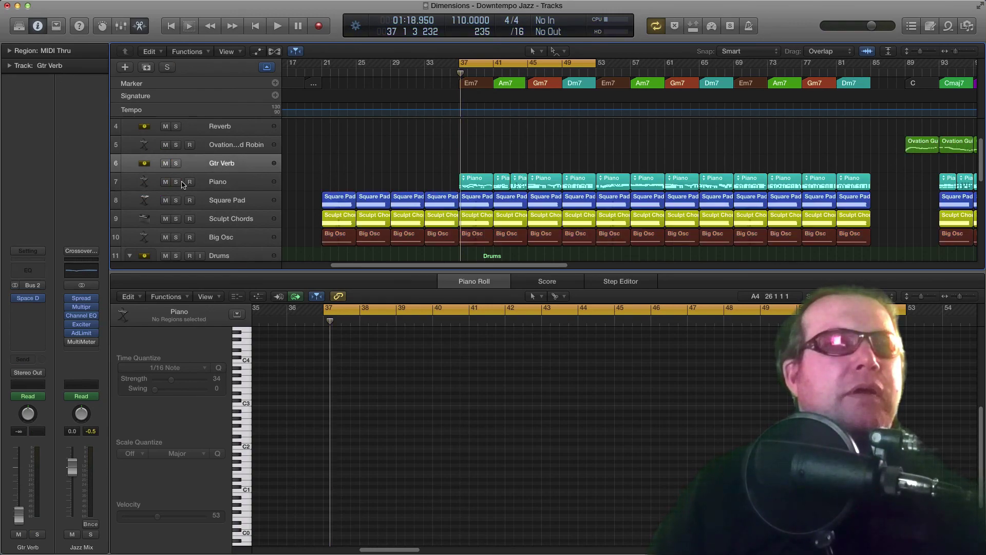
# Check the volume automation around Gtr Verb and Ovation Guitar Round Robin, select the guitar track, and hide the automation again.
pyautogui.scroll(2, 222, 166)
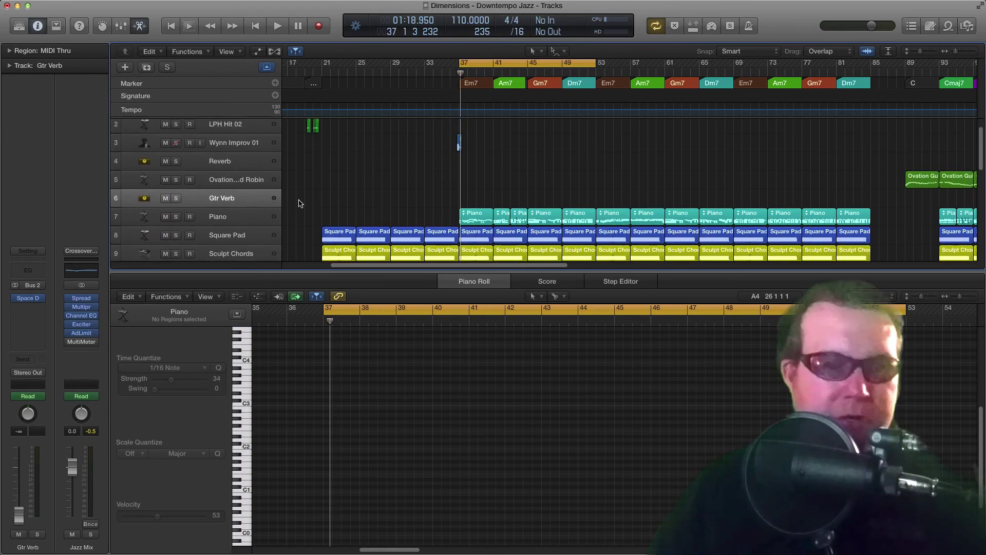
pyautogui.press('a')
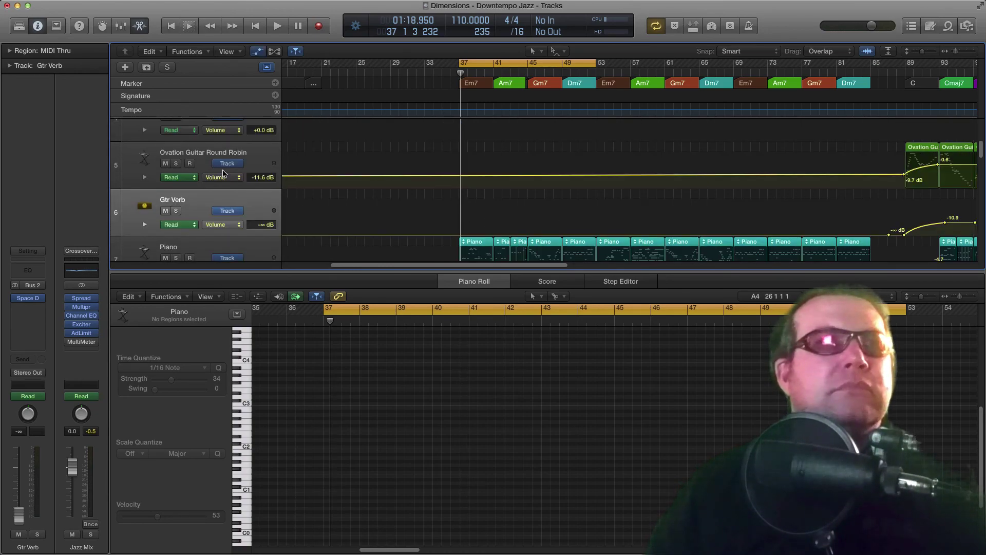
pyautogui.scroll(2, 223, 173)
pyautogui.click(230, 183)
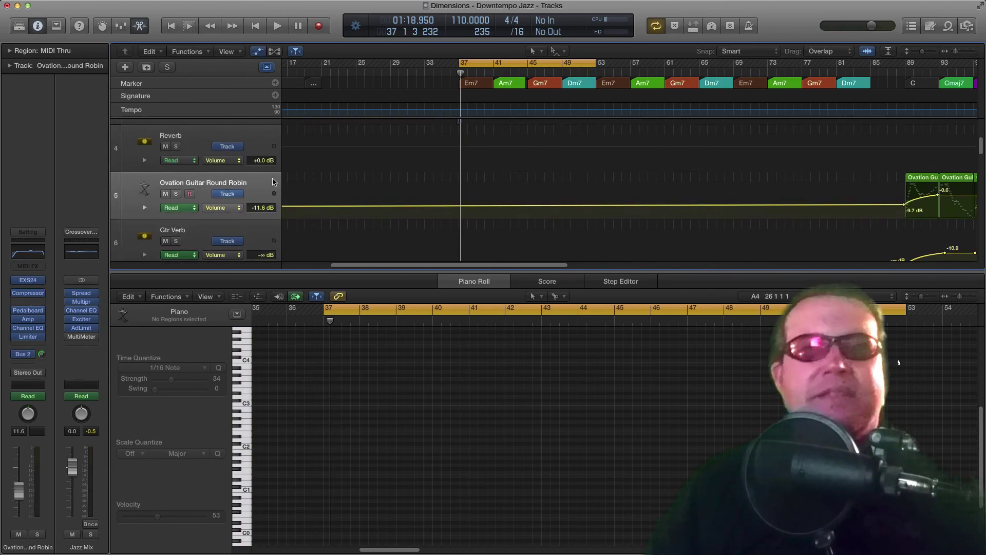
pyautogui.press('a')
# Move the cycle range to bars 89 to 105, where the Ovation Guitar Round Robin regions begin.
pyautogui.press('super+Left')
pyautogui.press('super+Left')
pyautogui.press('super+Left')
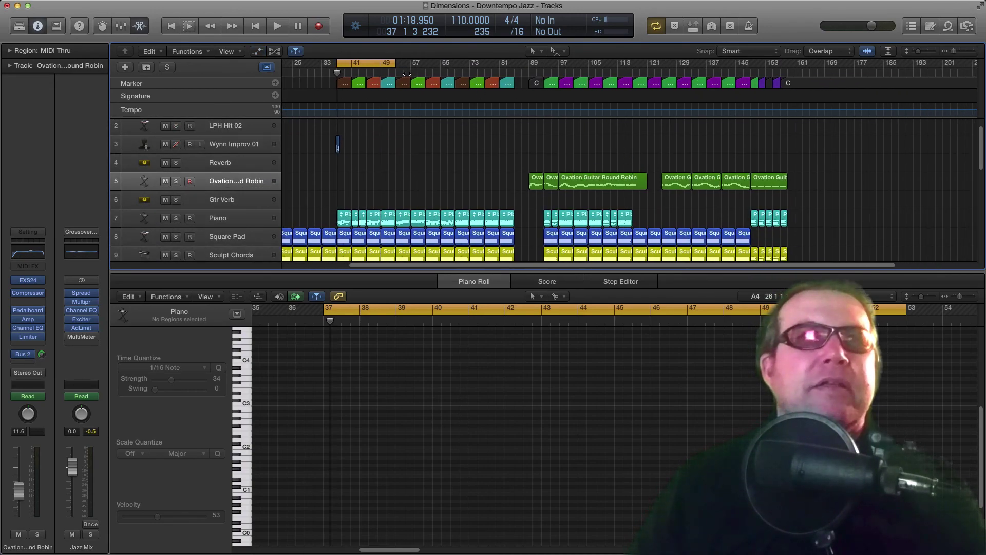
pyautogui.moveTo(369, 65); pyautogui.dragTo(563, 77)
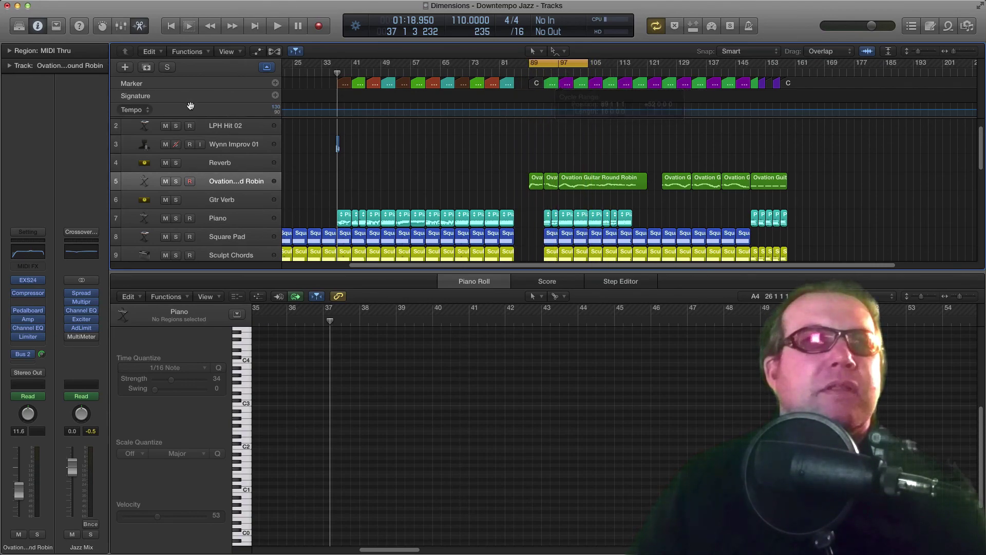
# Show the guitar's EXS24 sampler beside the browser page picturing the Ovation CC48 Celebrity Deluxe, highlighting the photo caption.
pyautogui.click(29, 283)
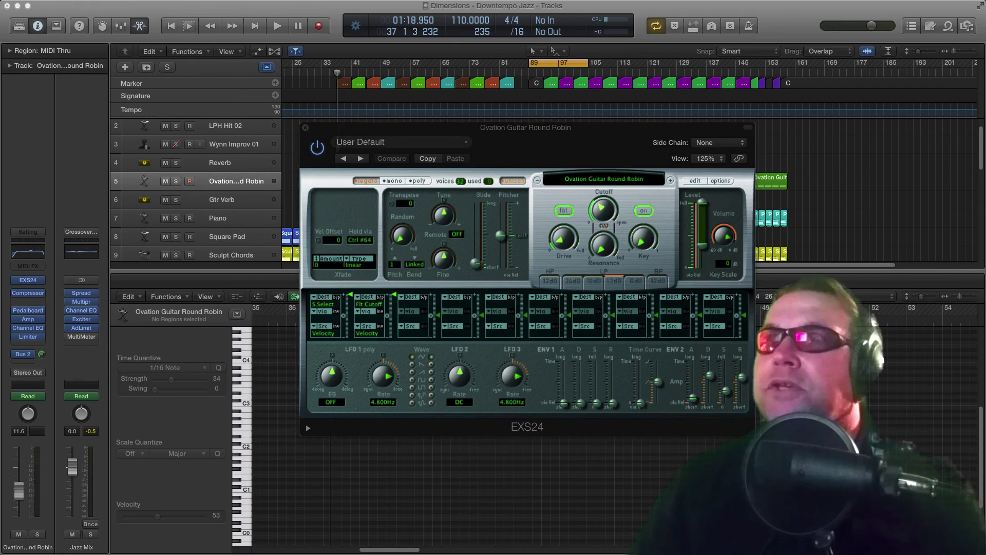
pyautogui.moveTo(985, 68); pyautogui.dragTo(879, 67)
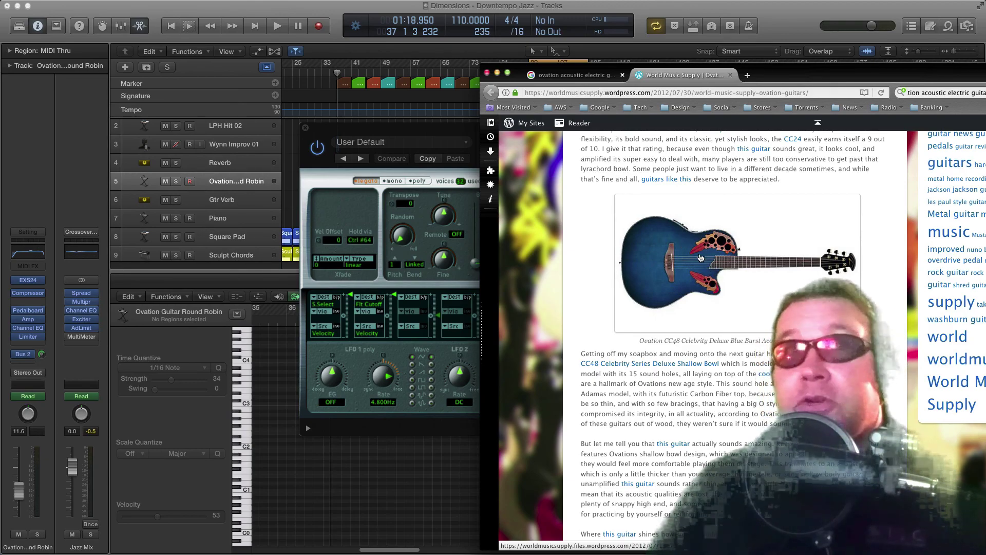
pyautogui.moveTo(641, 343); pyautogui.dragTo(786, 341)
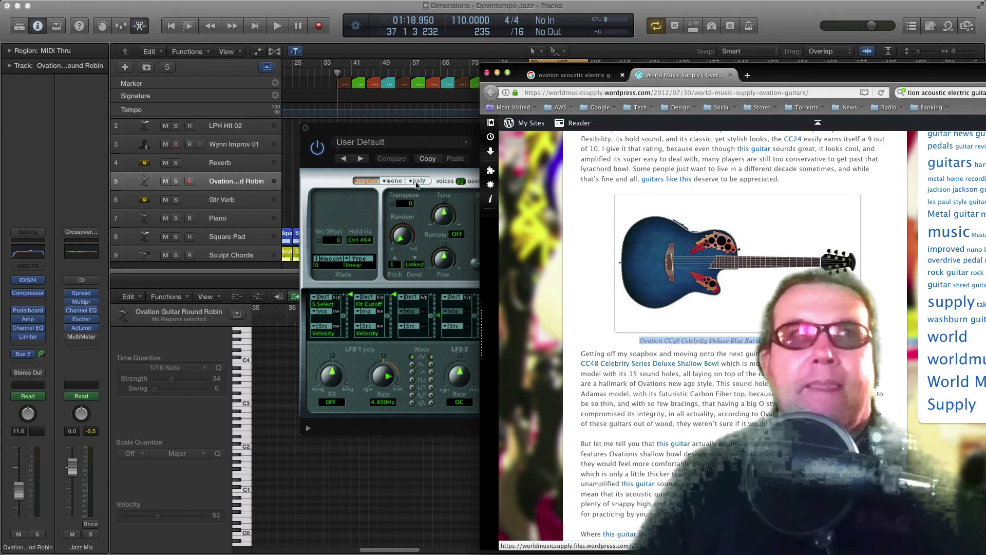
pyautogui.click(451, 128)
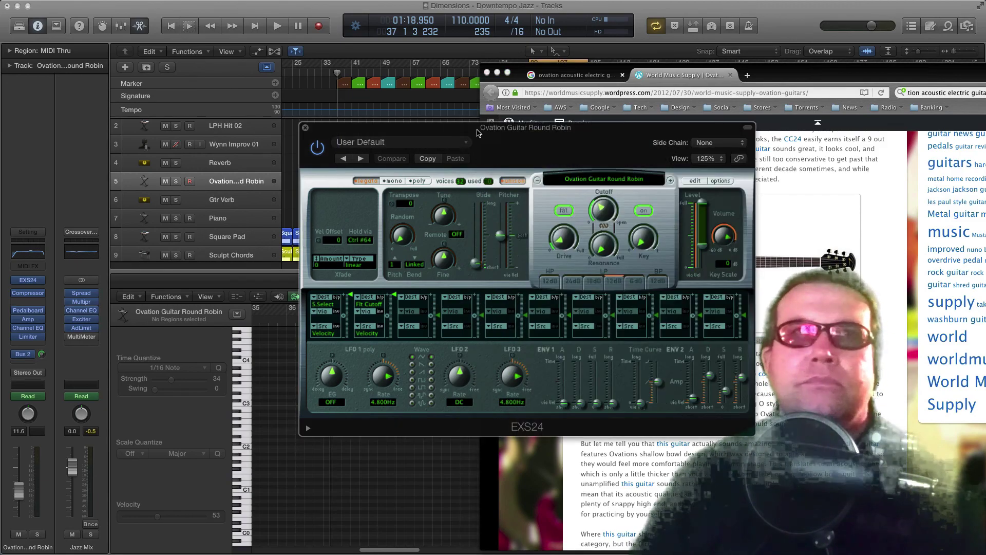
pyautogui.moveTo(477, 132); pyautogui.dragTo(375, 112)
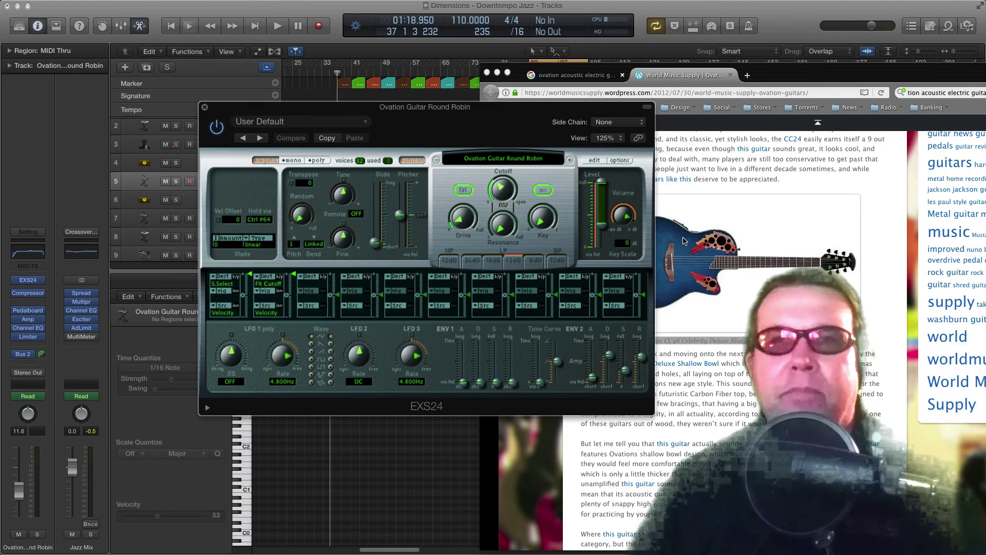
pyautogui.moveTo(547, 109); pyautogui.dragTo(526, 106)
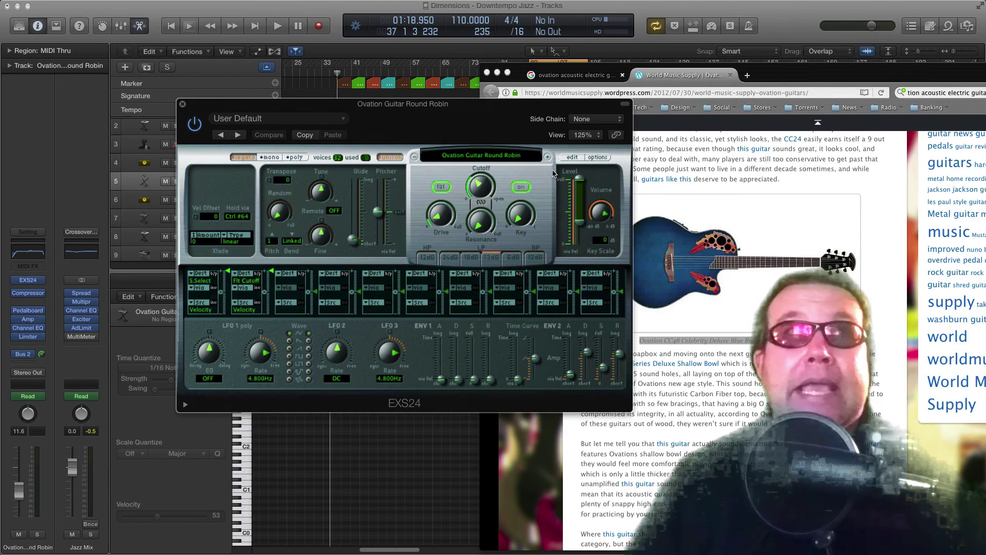
# Examine the Ovation Guitar Round Robin zones and groups in the EXS24 Instrument Editor, audition sample notes, and close the sampler.
pyautogui.click(574, 159)
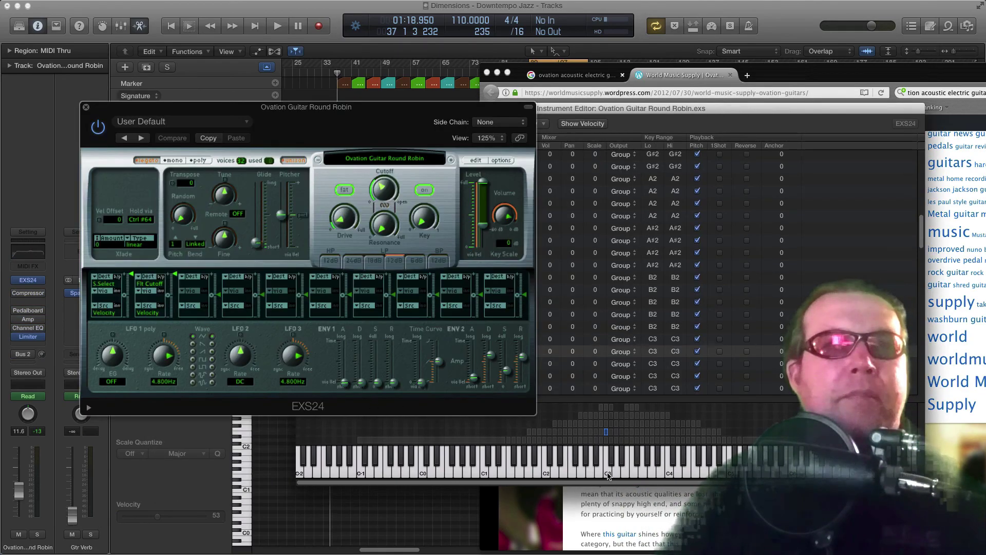
pyautogui.click(608, 476)
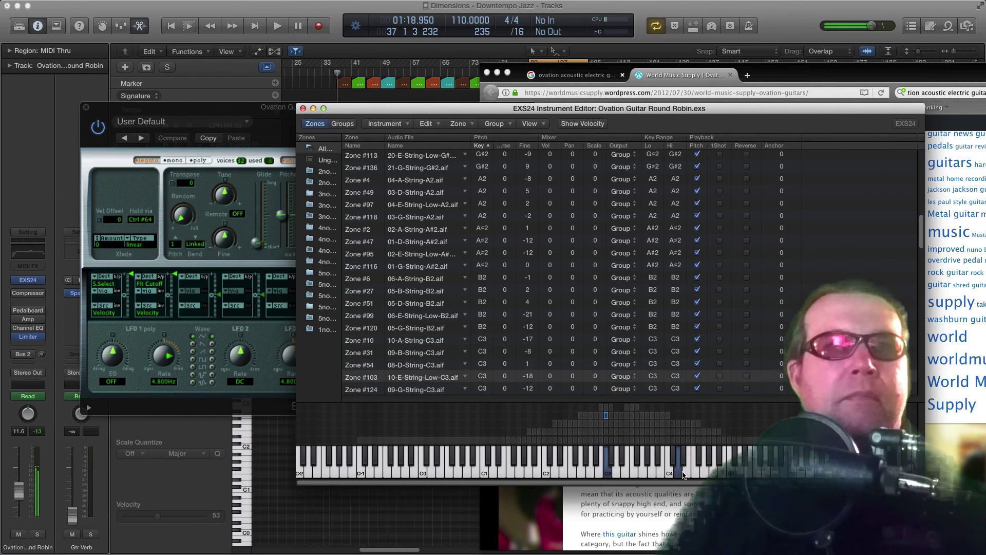
pyautogui.click(654, 465)
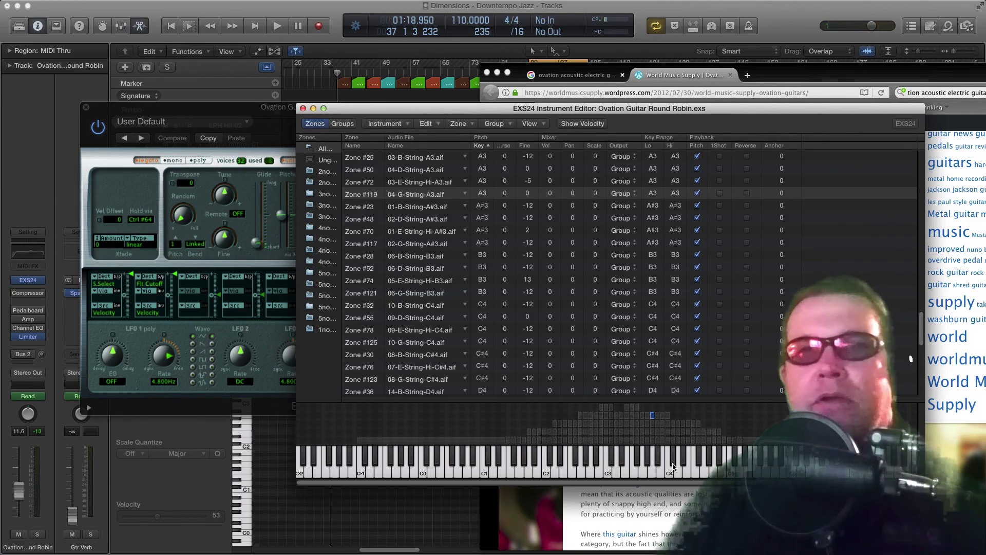
pyautogui.moveTo(548, 115); pyautogui.dragTo(514, 85)
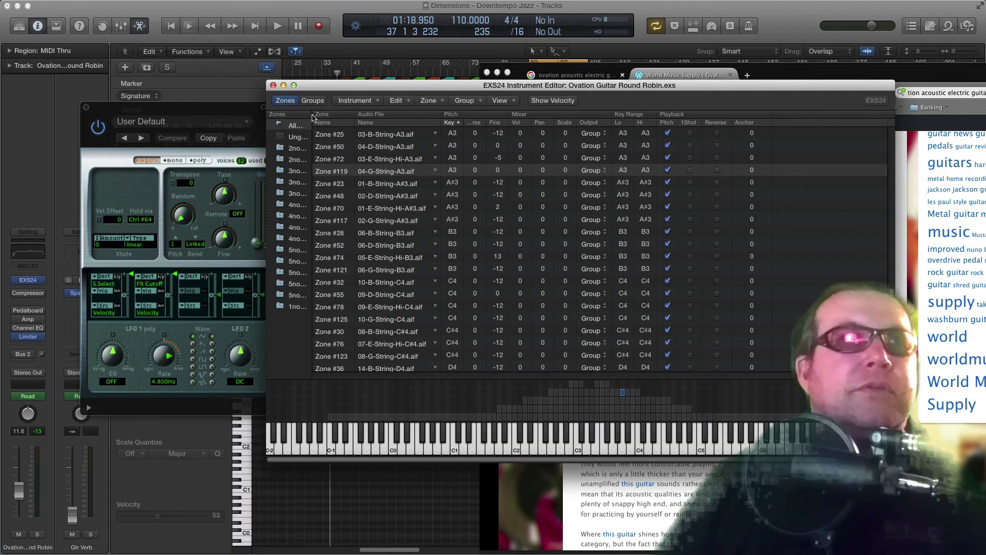
pyautogui.moveTo(316, 85); pyautogui.dragTo(326, 99)
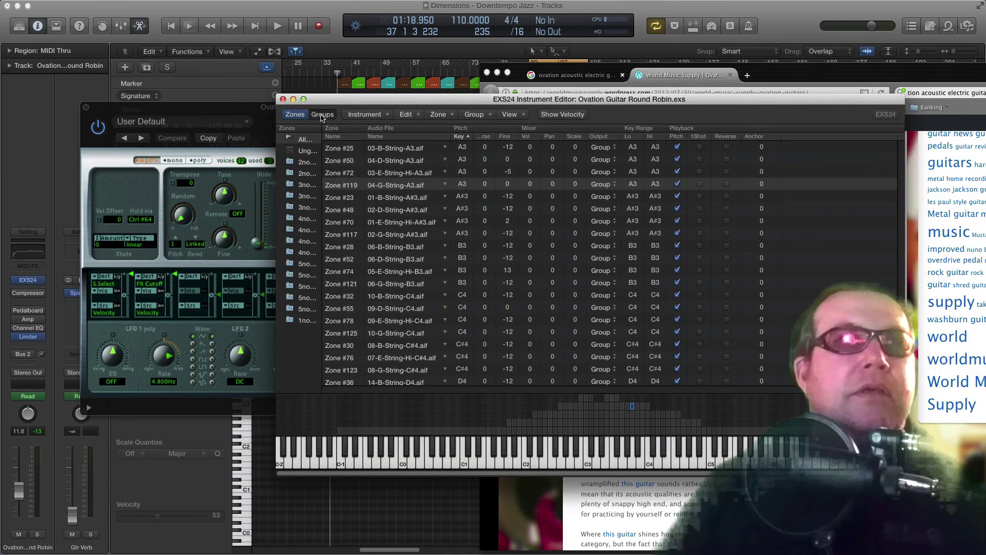
pyautogui.click(322, 114)
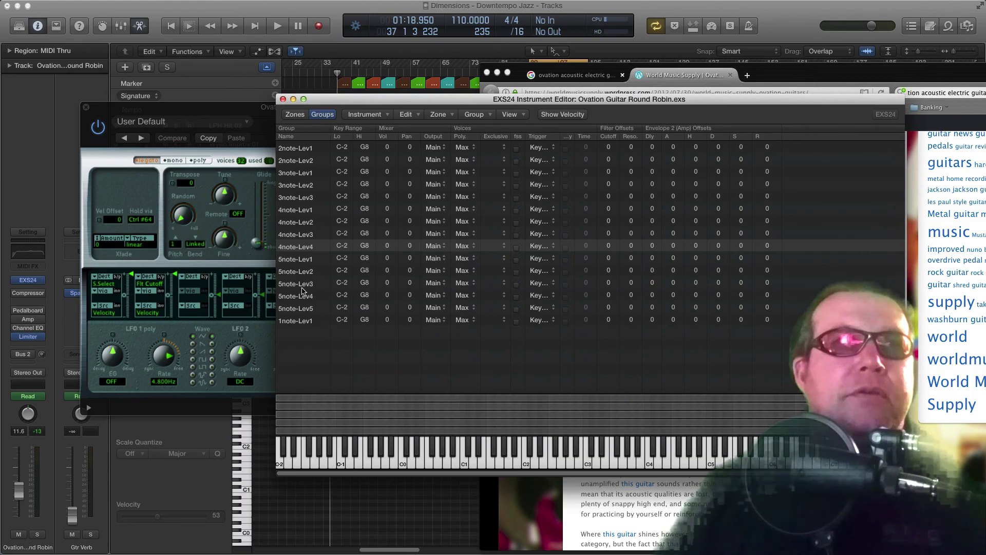
pyautogui.click(296, 114)
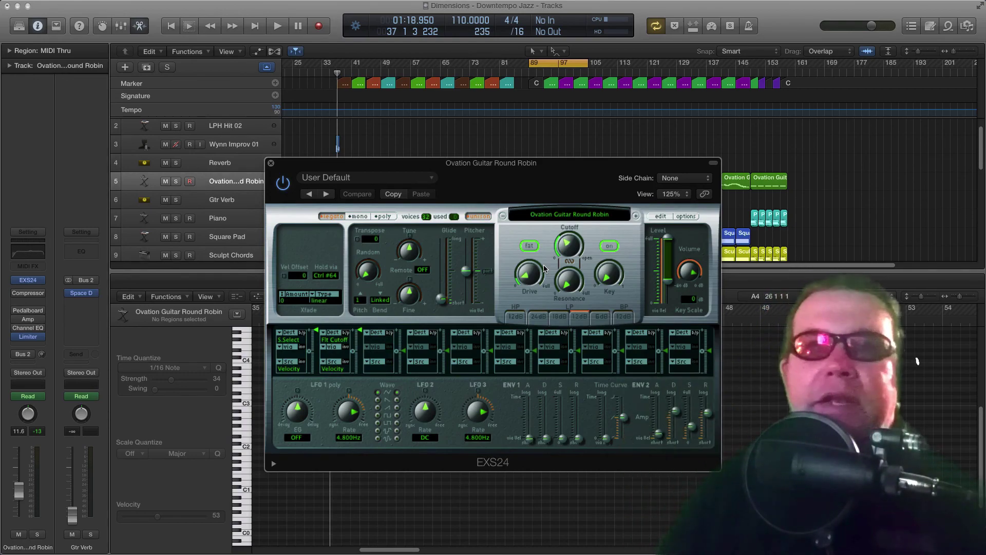
pyautogui.moveTo(502, 163); pyautogui.dragTo(513, 170)
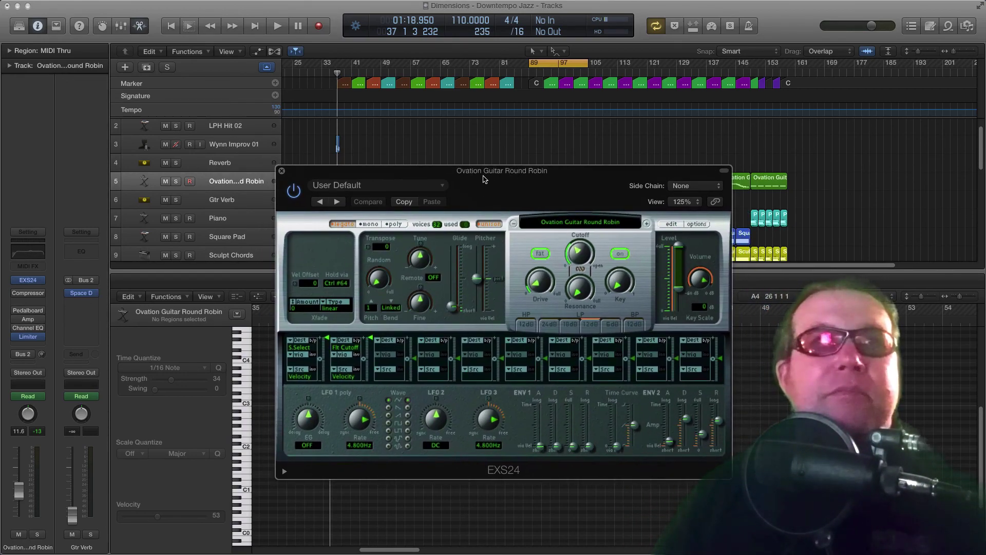
pyautogui.click(282, 172)
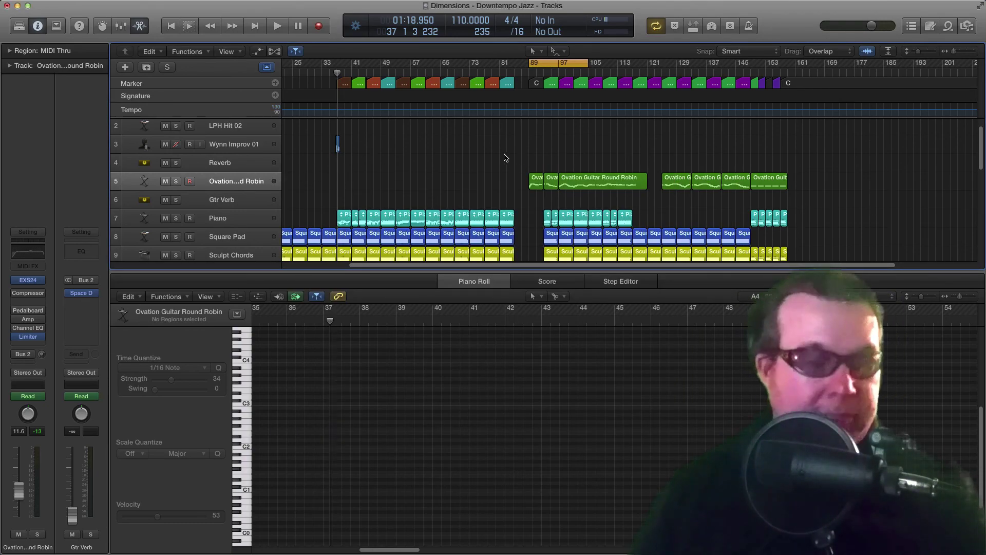
# Review the Ovation guitar's Compressor and Pedalboard settings, closing each plug-in.
pyautogui.click(28, 295)
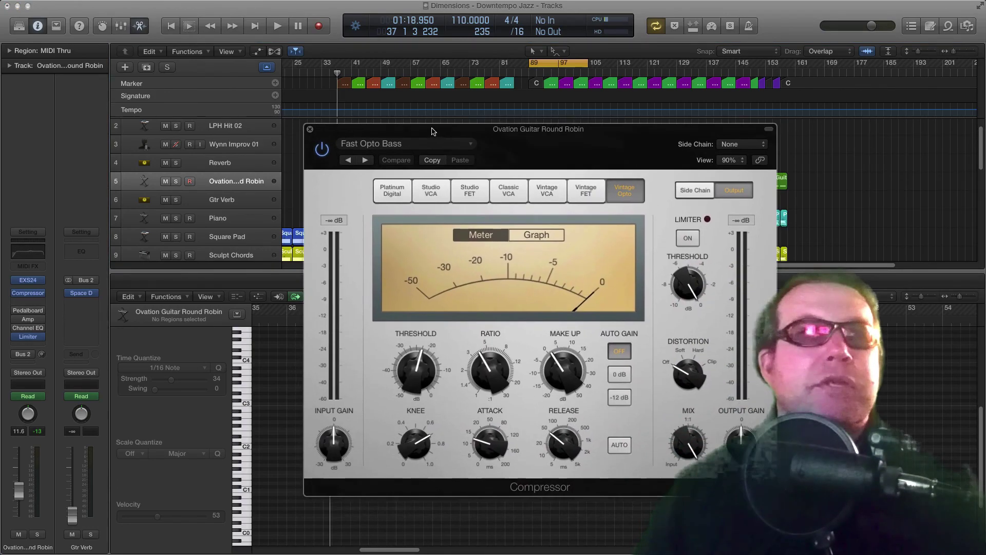
pyautogui.moveTo(432, 132); pyautogui.dragTo(419, 126)
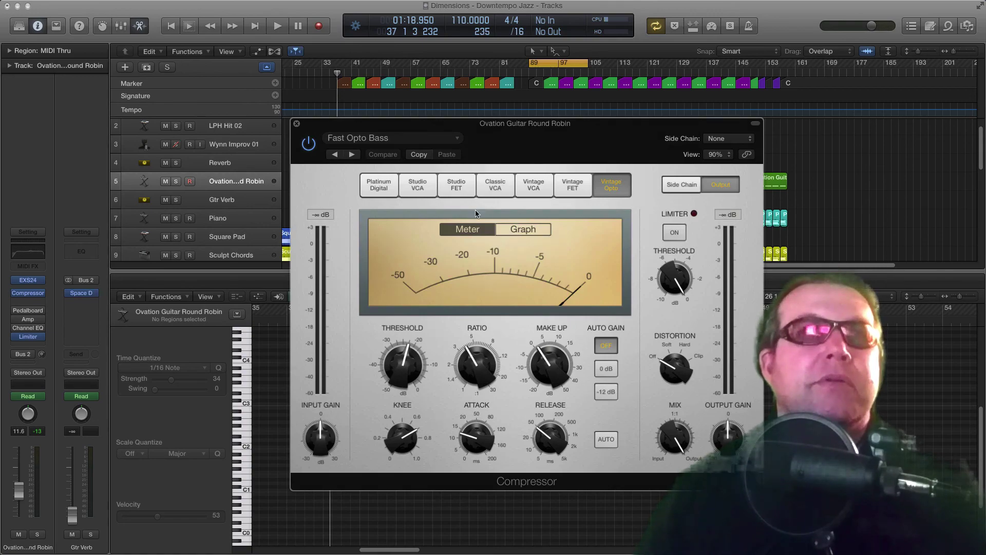
pyautogui.moveTo(407, 124); pyautogui.dragTo(374, 118)
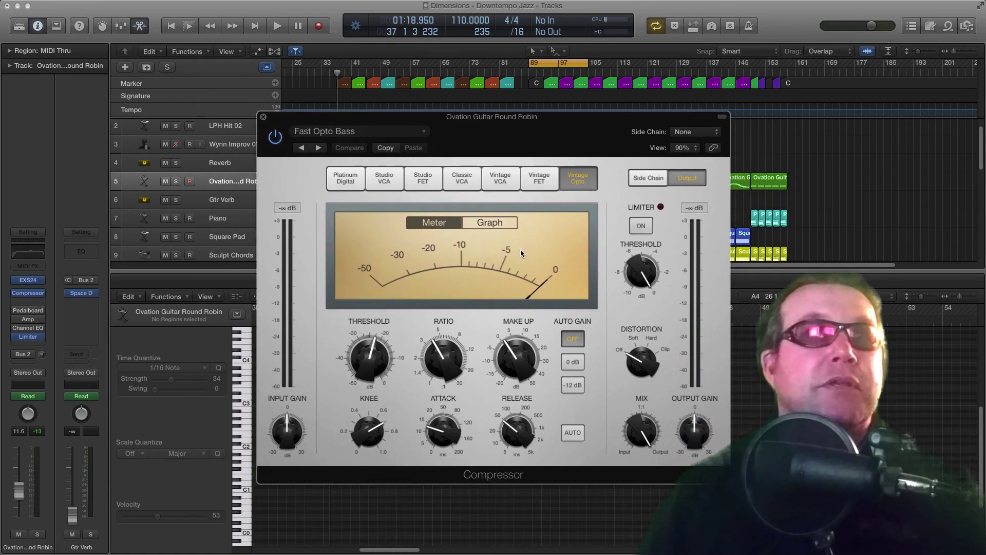
pyautogui.click(263, 116)
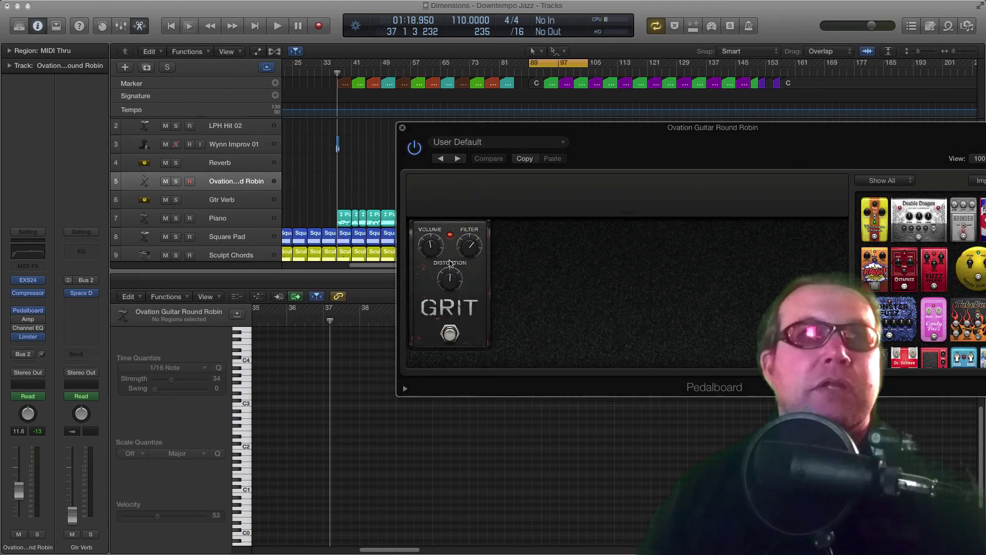
pyautogui.click(402, 128)
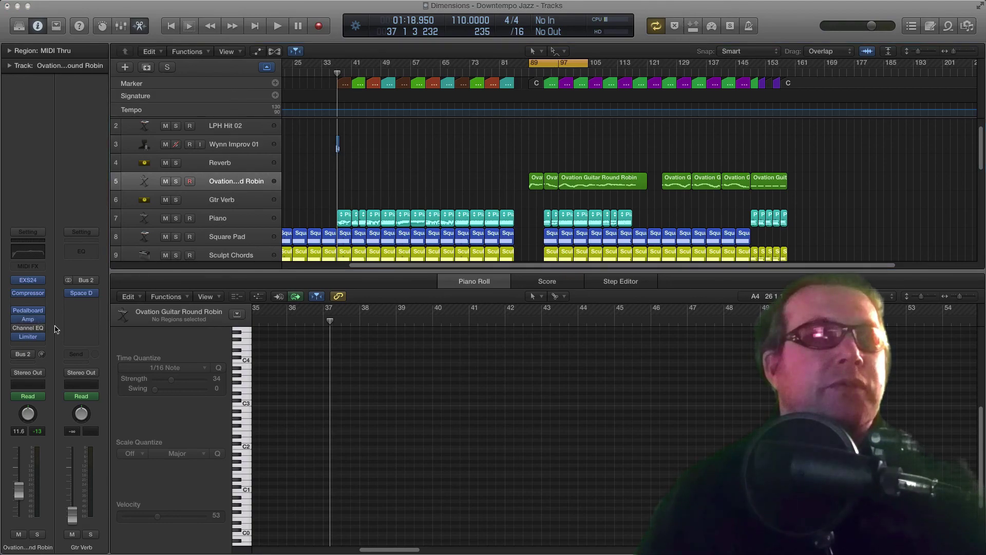
# Review the Ovation guitar's Amp Designer and Channel EQ settings, closing each plug-in.
pyautogui.moveTo(985, 144); pyautogui.dragTo(227, 144)
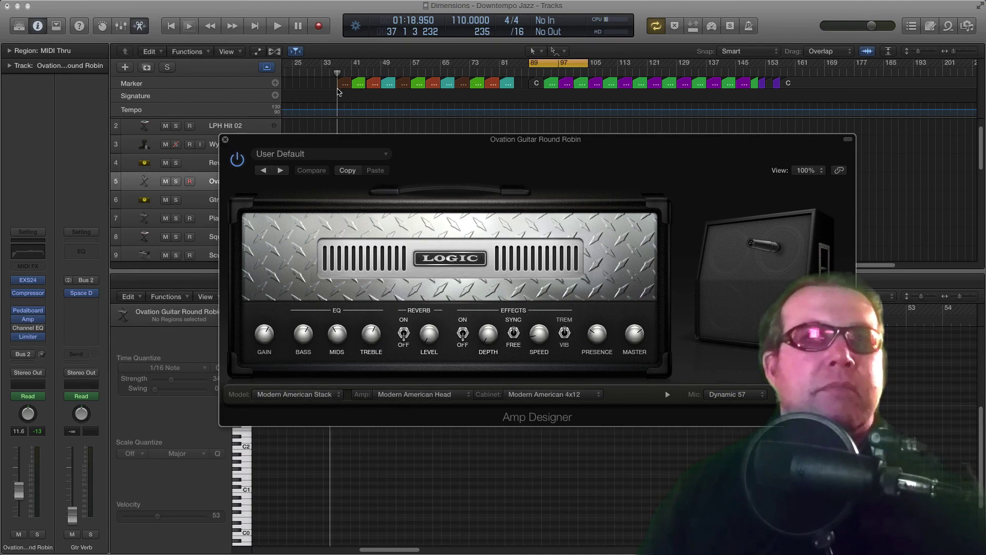
pyautogui.click(225, 140)
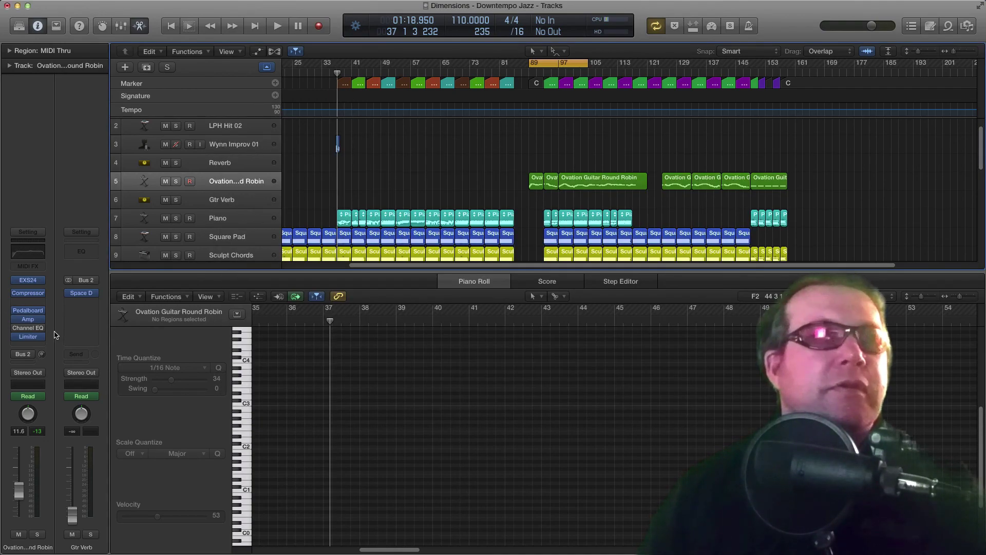
pyautogui.click(22, 329)
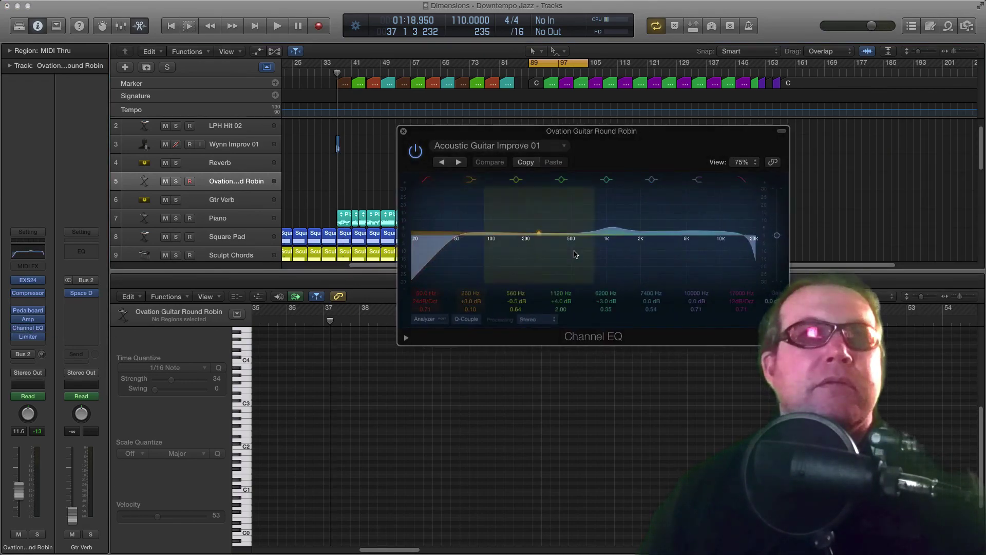
pyautogui.click(404, 132)
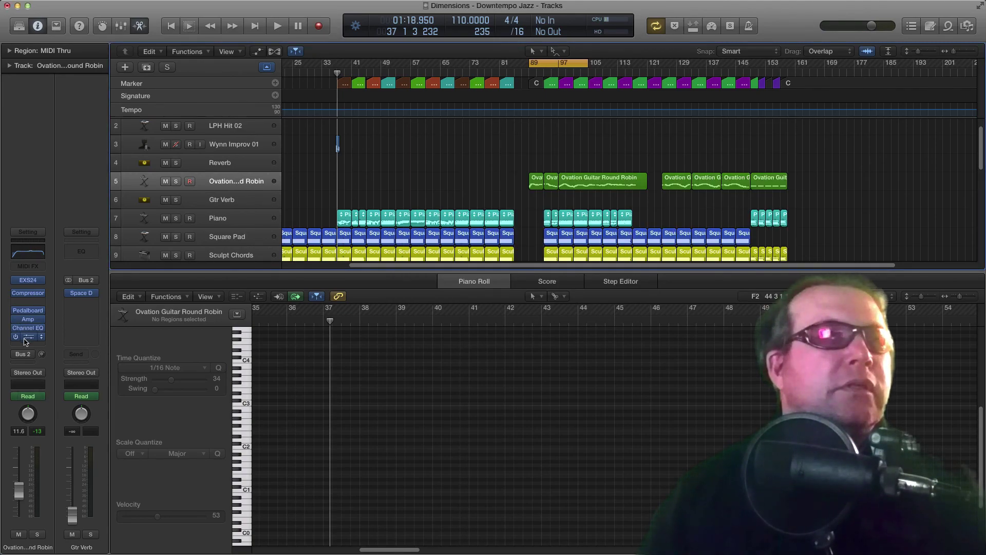
# Turn the Ovation guitar's Bus 2 send on, review the Gtr Verb's Space Designer with the Yamaha-REV100-01 setting, and close the plug-in.
pyautogui.click(16, 354)
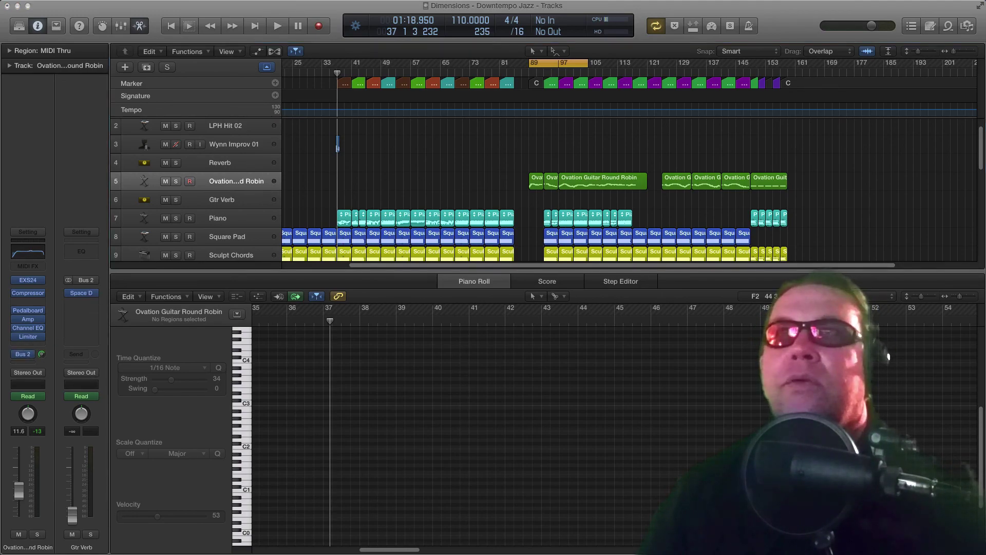
pyautogui.click(81, 293)
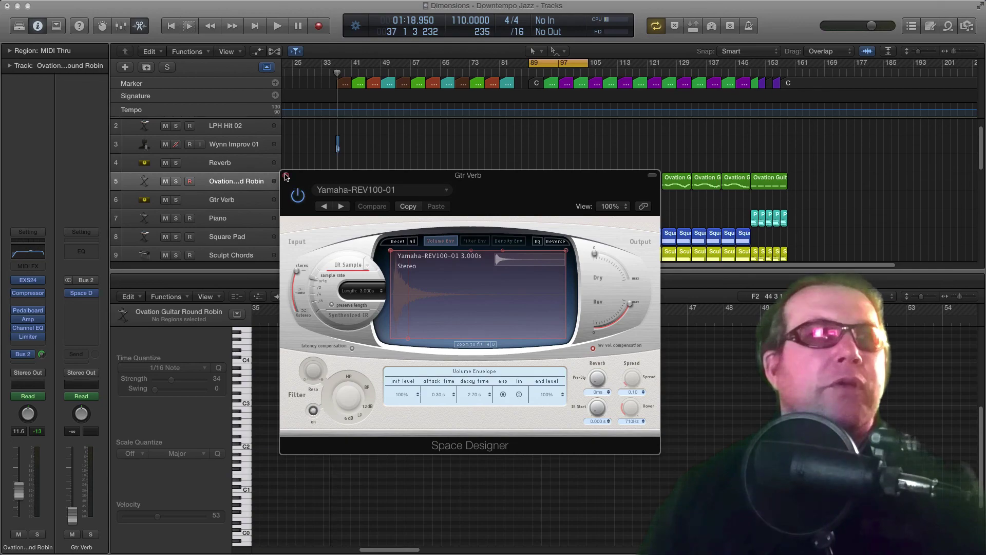
pyautogui.click(286, 177)
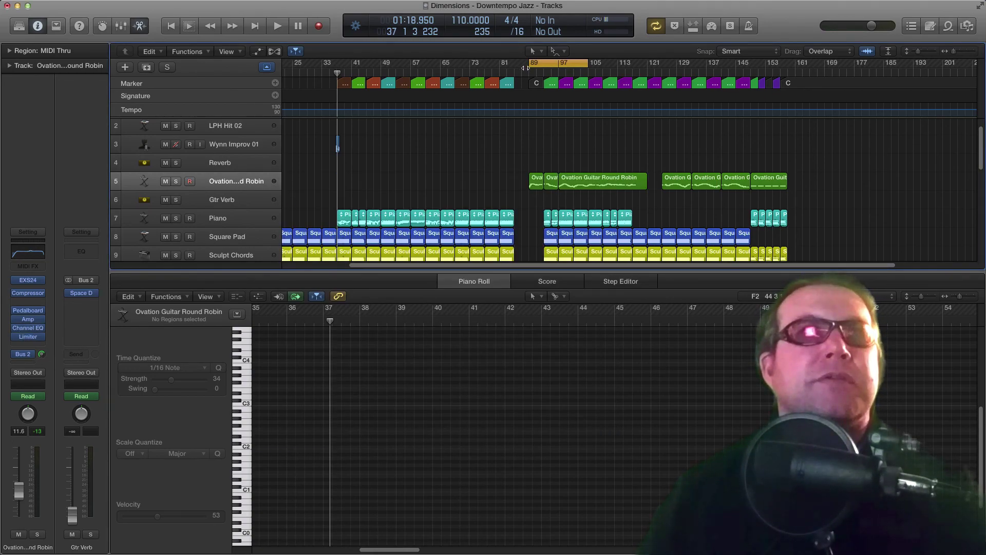
# Solo the Ovation guitar and play its part from bar 89 with its regions selected and their notes shown in the Piano Roll.
pyautogui.click(176, 181)
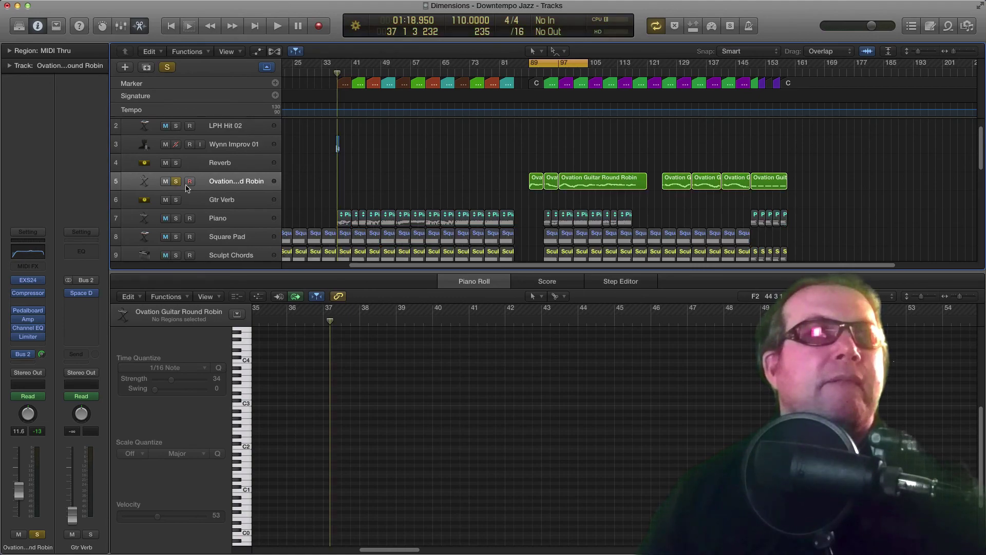
pyautogui.press('space')
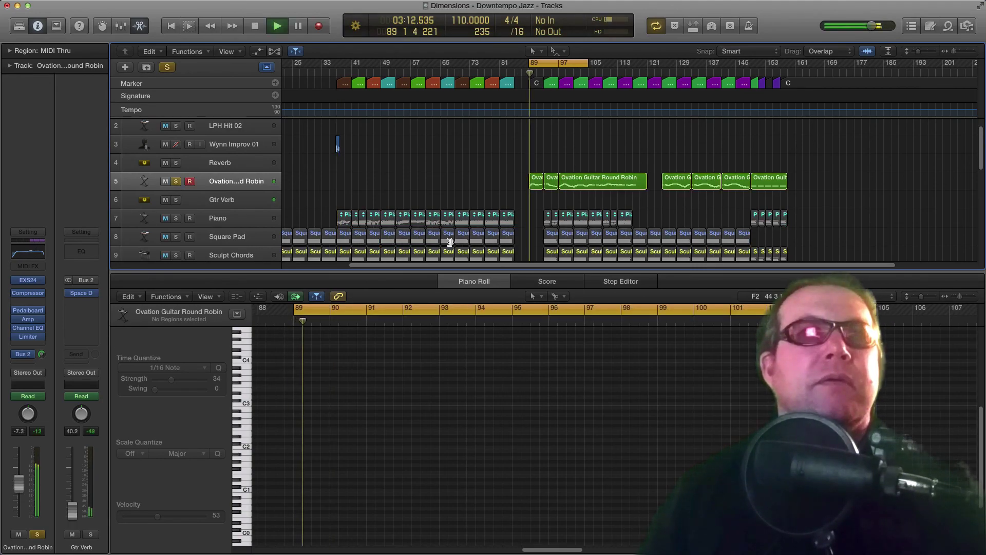
pyautogui.hotkey('shift', 'i')
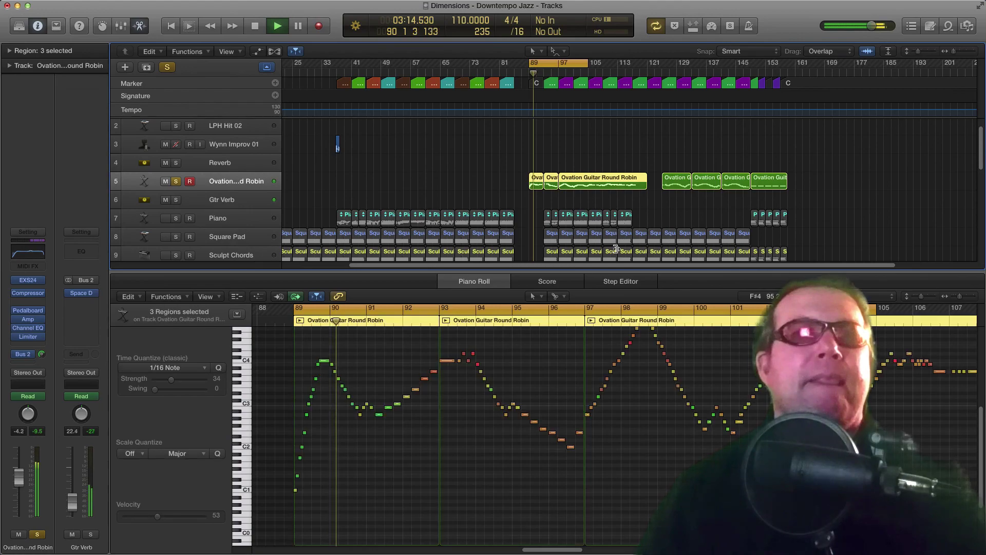
pyautogui.press('z')
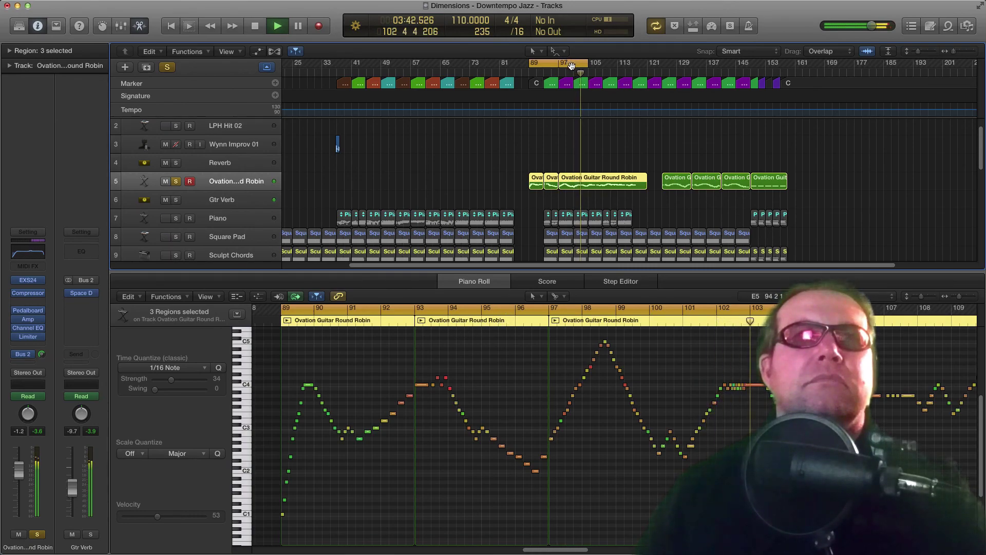
# Turn off the cycle range, play the guitar solo onward, stop playback, and review its note runs in the Piano Roll.
pyautogui.click(571, 66)
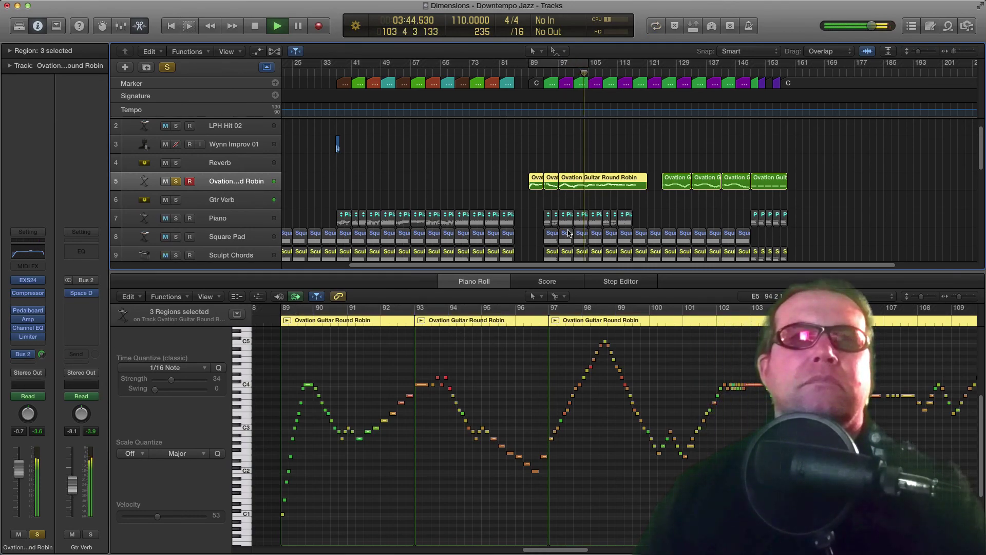
pyautogui.hscroll(5, 683, 375)
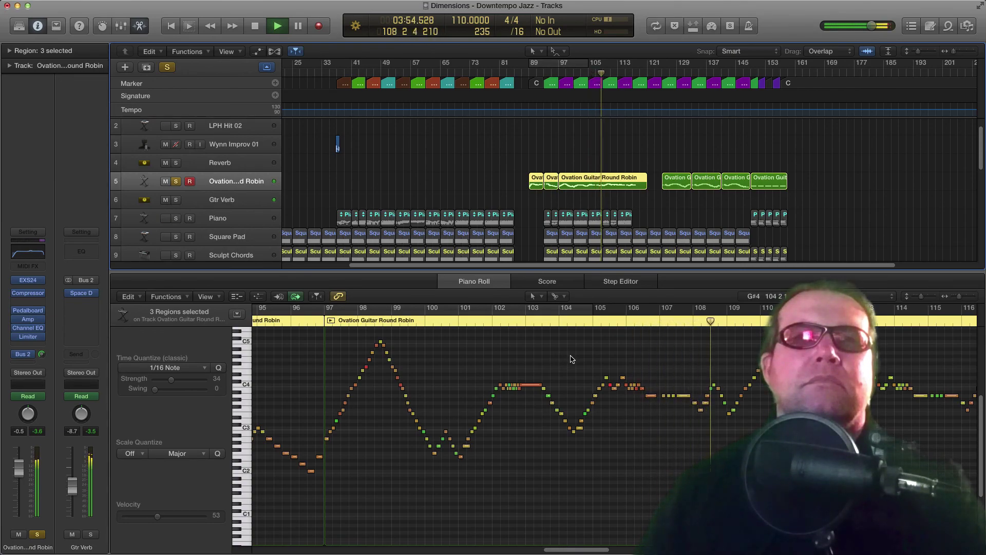
pyautogui.press('space')
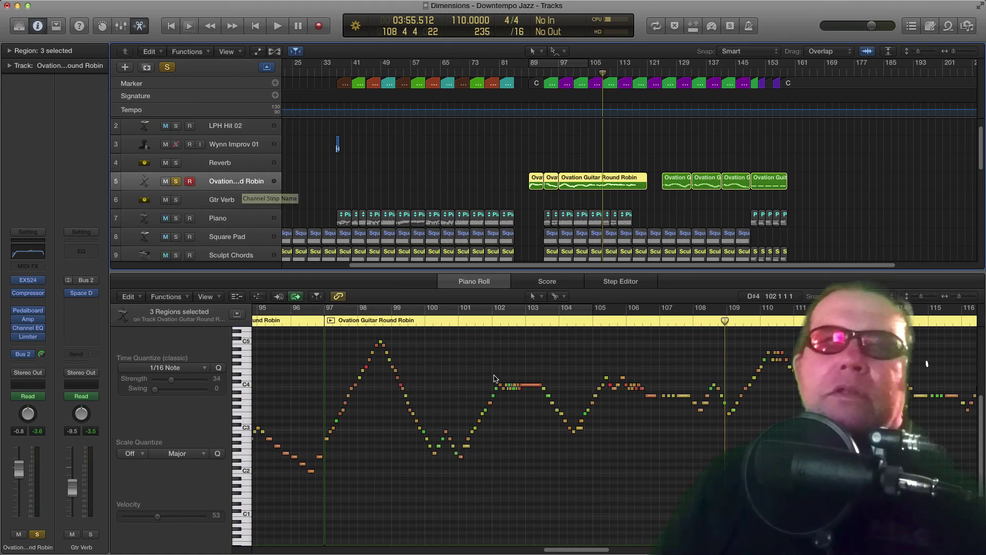
pyautogui.moveTo(601, 550); pyautogui.dragTo(576, 548)
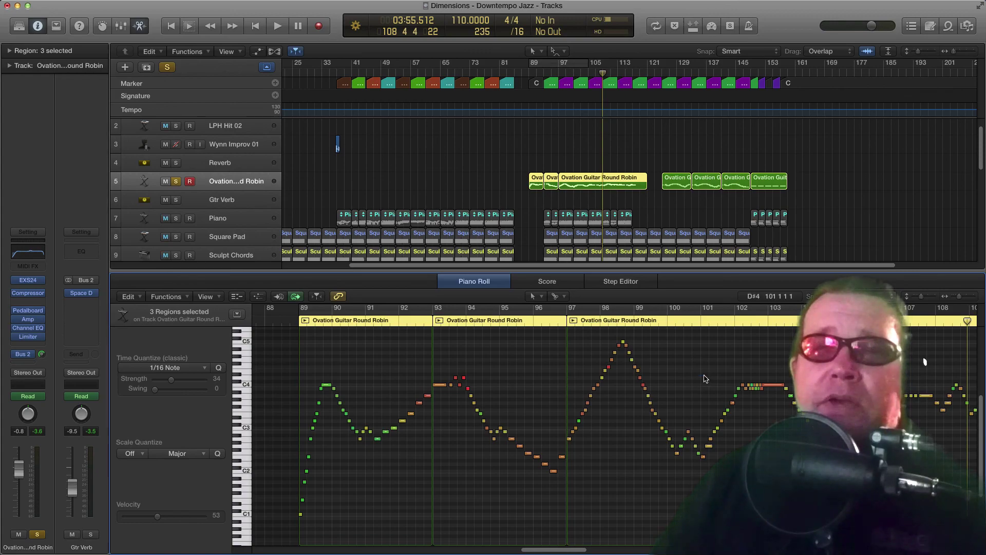
pyautogui.moveTo(574, 549); pyautogui.dragTo(585, 548)
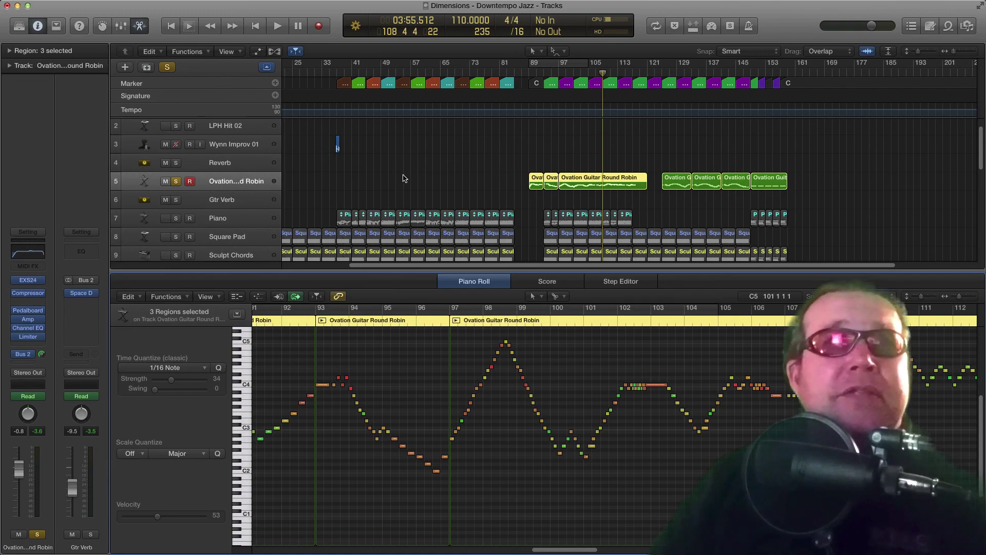
# Select the Reverb track and briefly show the tracks' volume automation, hiding it again.
pyautogui.click(263, 164)
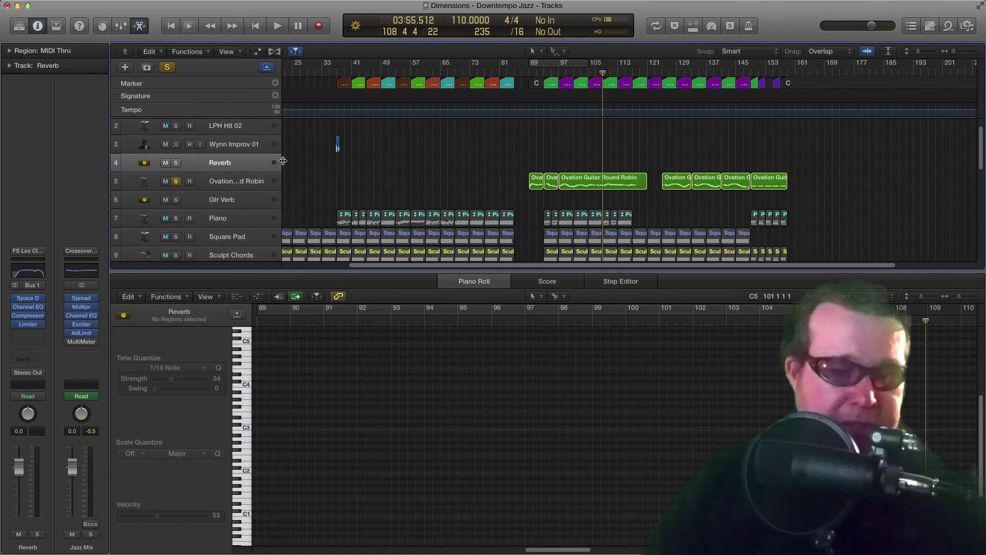
pyautogui.press('a')
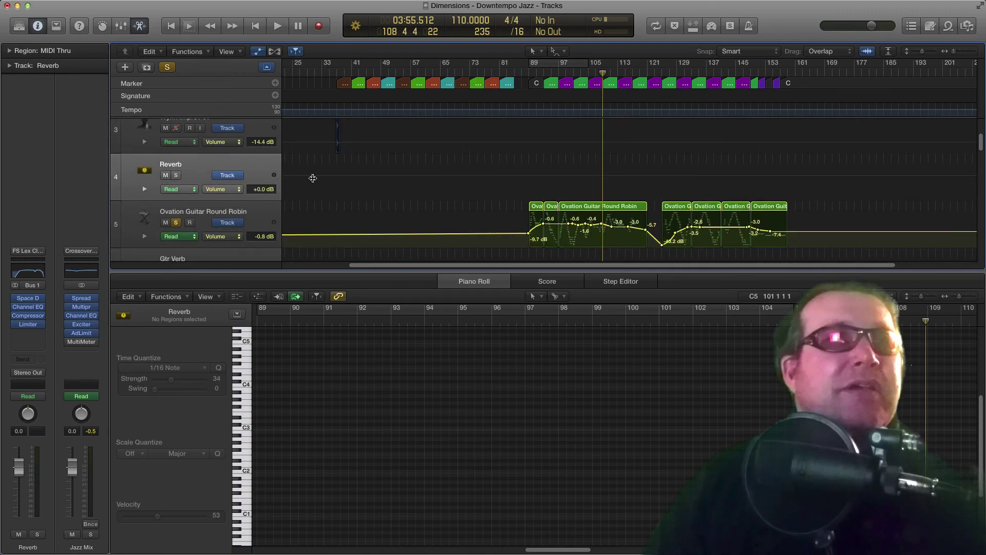
pyautogui.press('a')
pyautogui.press('a')
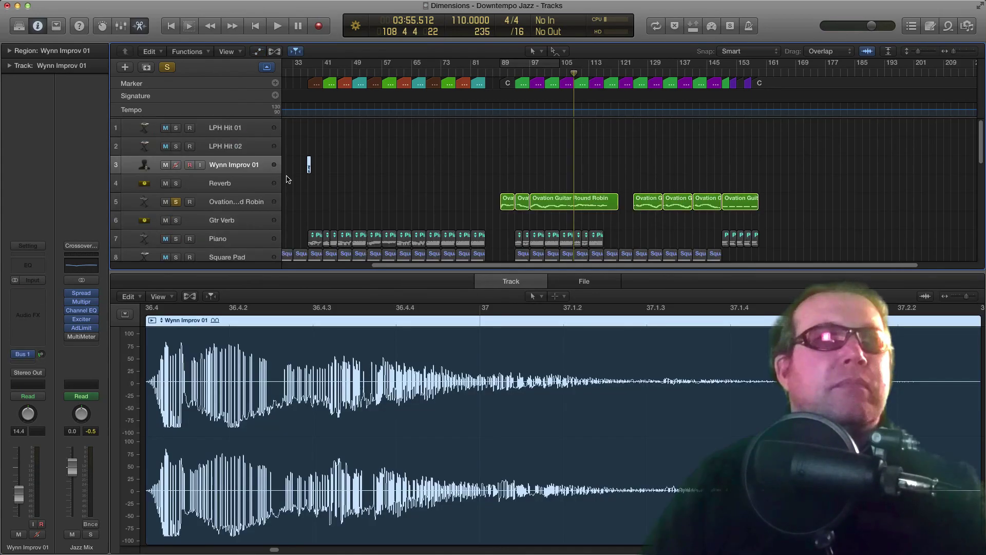
# Solo Wynn Improv 01 instead of the guitar, play its vocal clip just before bar 37, stop, and unsolo it.
pyautogui.hscroll(-4, 371, 169)
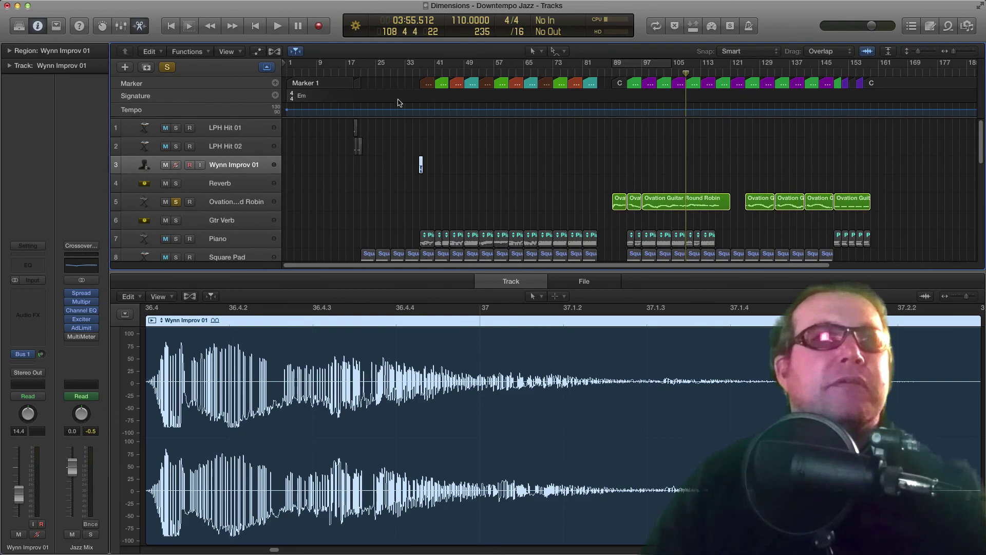
pyautogui.click(178, 165)
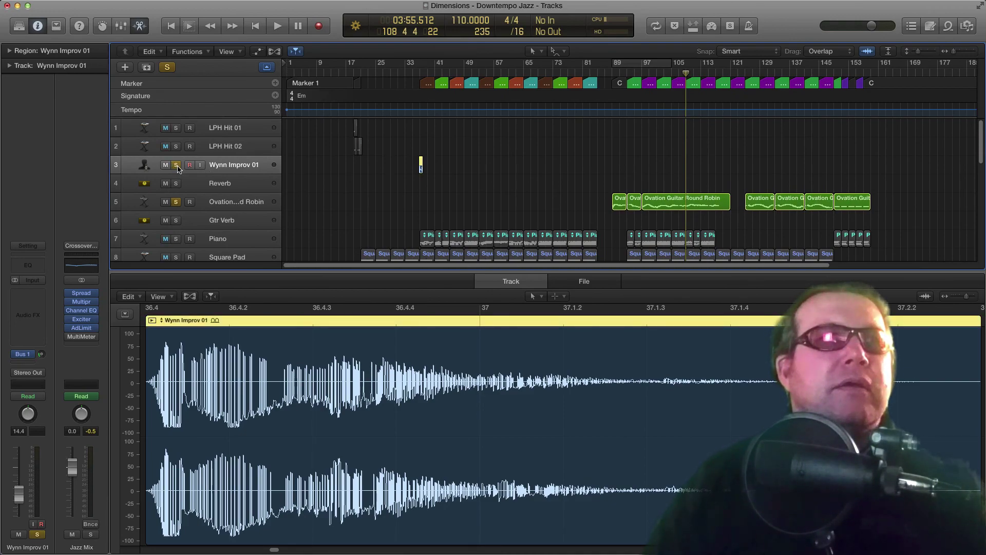
pyautogui.click(176, 202)
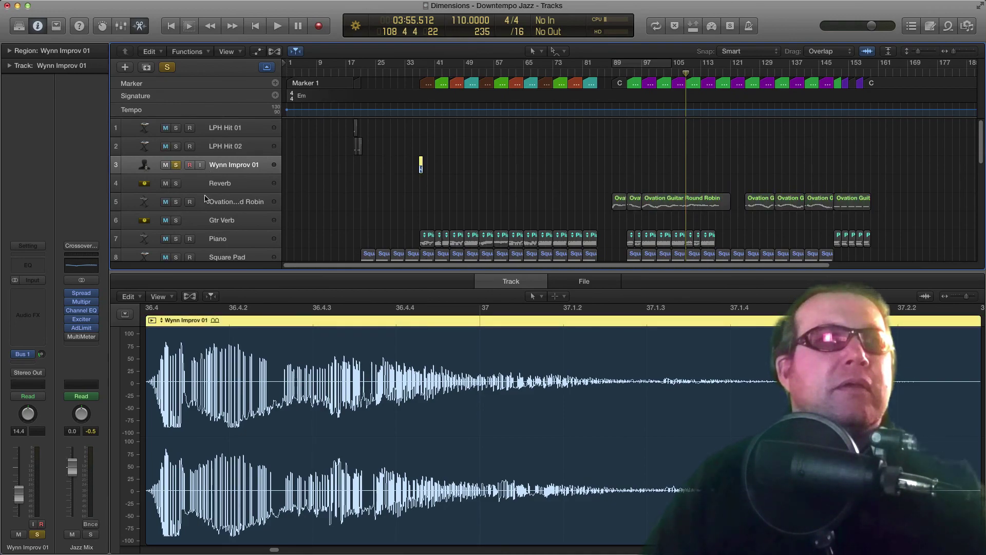
pyautogui.doubleClick(413, 74)
pyautogui.scroll(5, 411, 73)
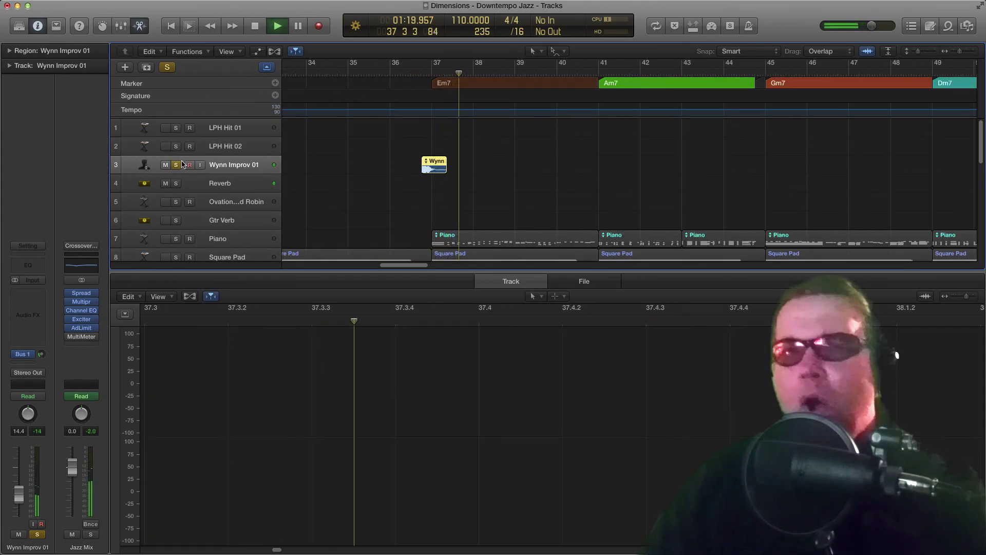
pyautogui.press('space')
pyautogui.click(176, 165)
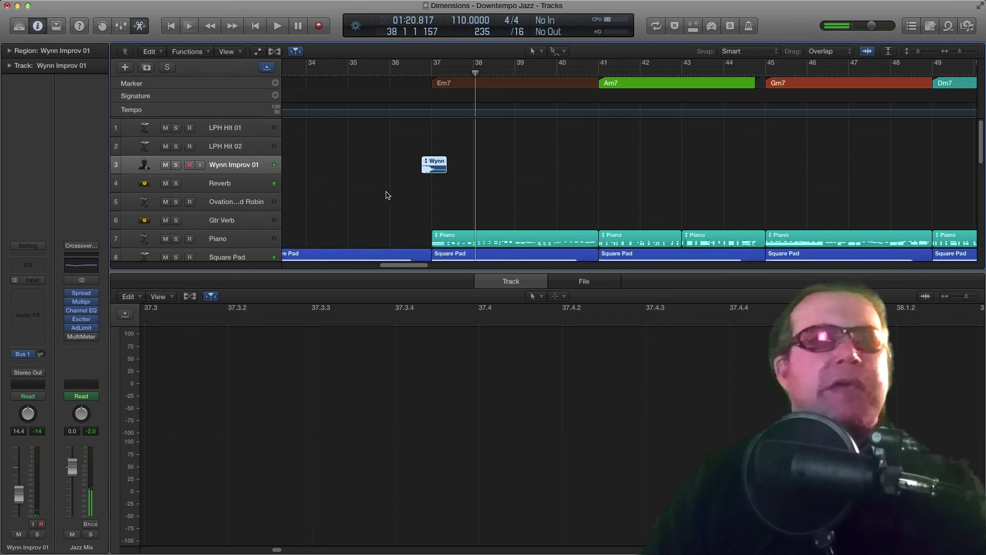
# Inspect the LPH Hit 02 and LPH Hit 01 tracks and their regions under the Horn Hits marker.
pyautogui.hscroll(-4, 392, 199)
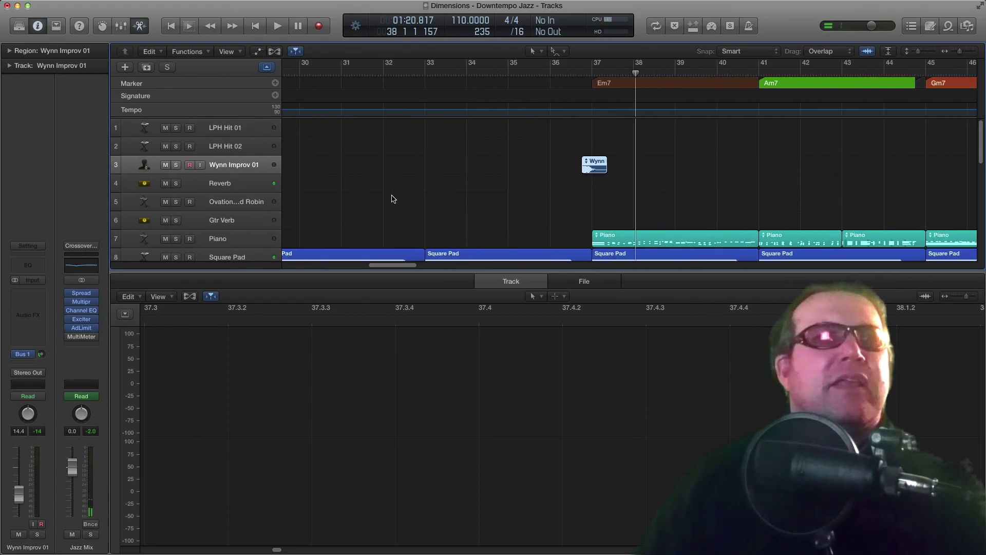
pyautogui.click(255, 153)
pyautogui.hscroll(-5, 354, 167)
pyautogui.hscroll(-4, 367, 174)
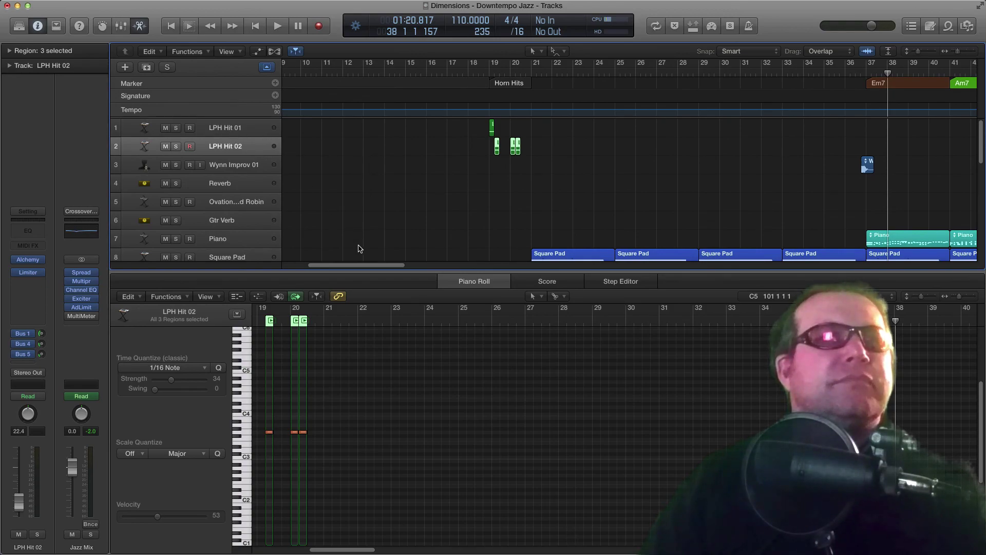
pyautogui.click(248, 128)
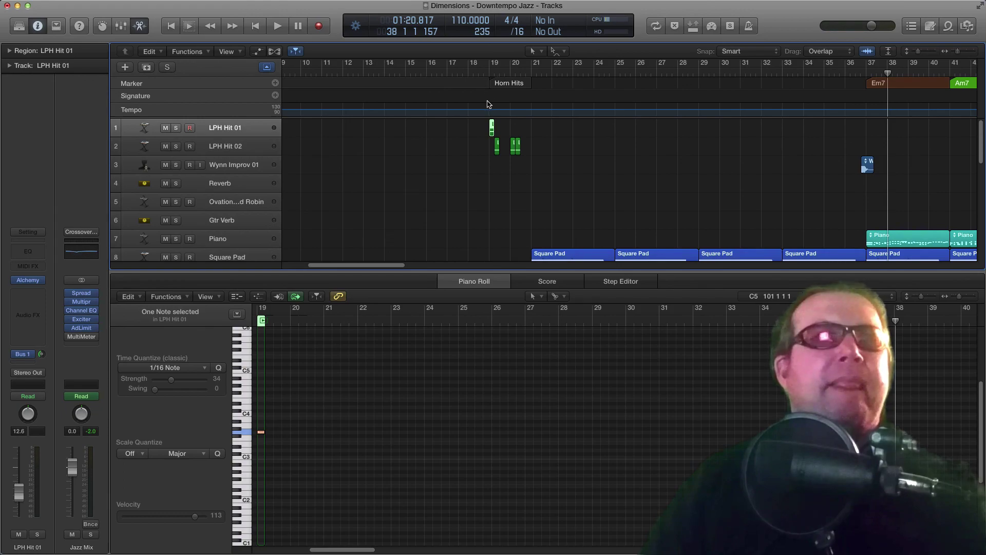
pyautogui.scroll(2, 488, 105)
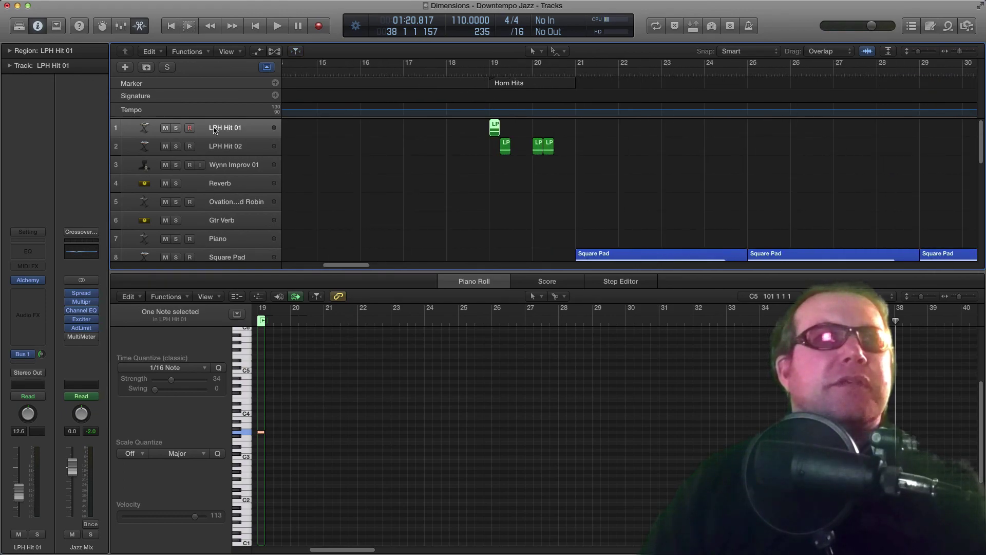
# Solo LPH Hit 01 and LPH Hit 02 together, play the horn hits, stop, and unsolo both tracks.
pyautogui.moveTo(176, 128); pyautogui.dragTo(176, 146)
pyautogui.hotkey('shift', 'space')
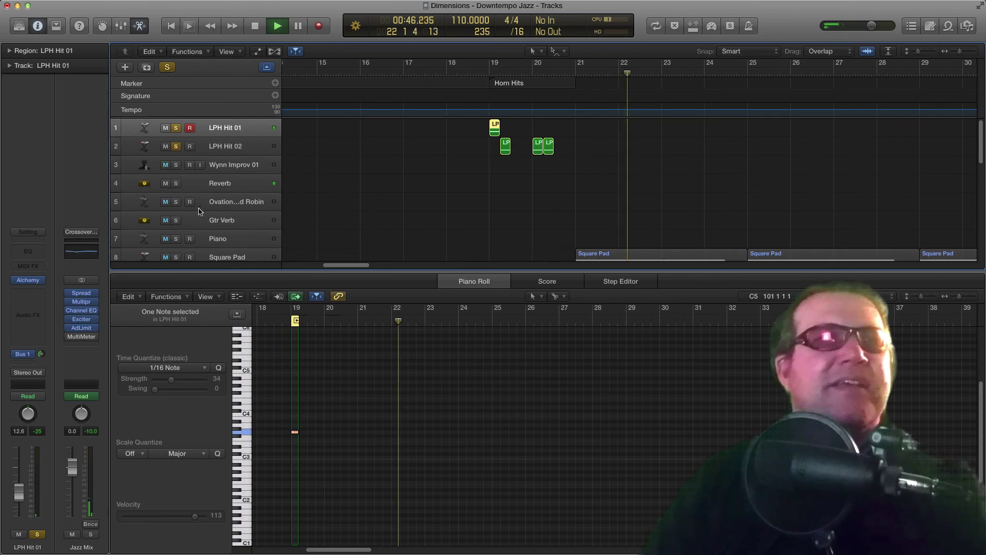
pyautogui.press('space')
pyautogui.moveTo(175, 132); pyautogui.dragTo(176, 147)
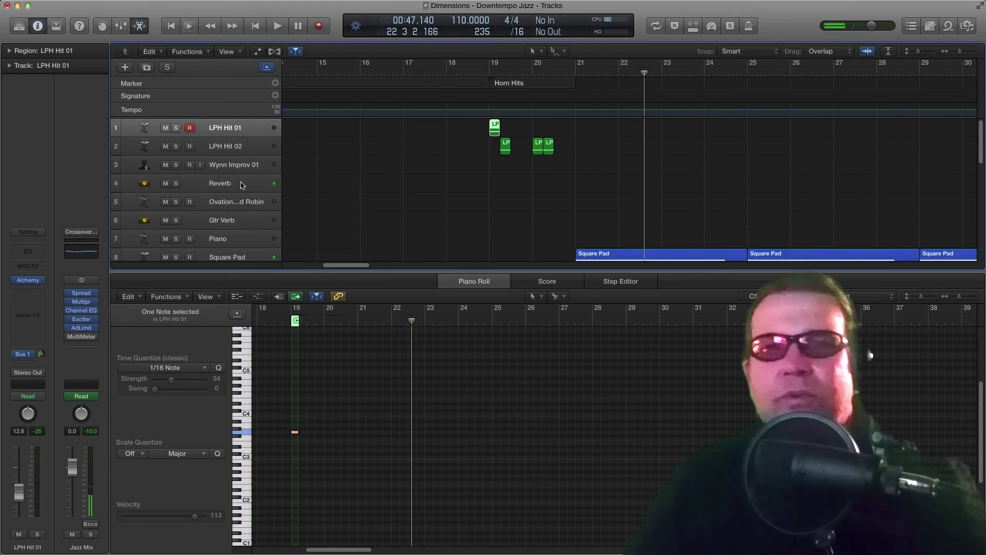
# Look over the arrangement from the intro through the chord sections, ending with the Reverb track selected and the full track list shown.
pyautogui.hscroll(-4, 368, 206)
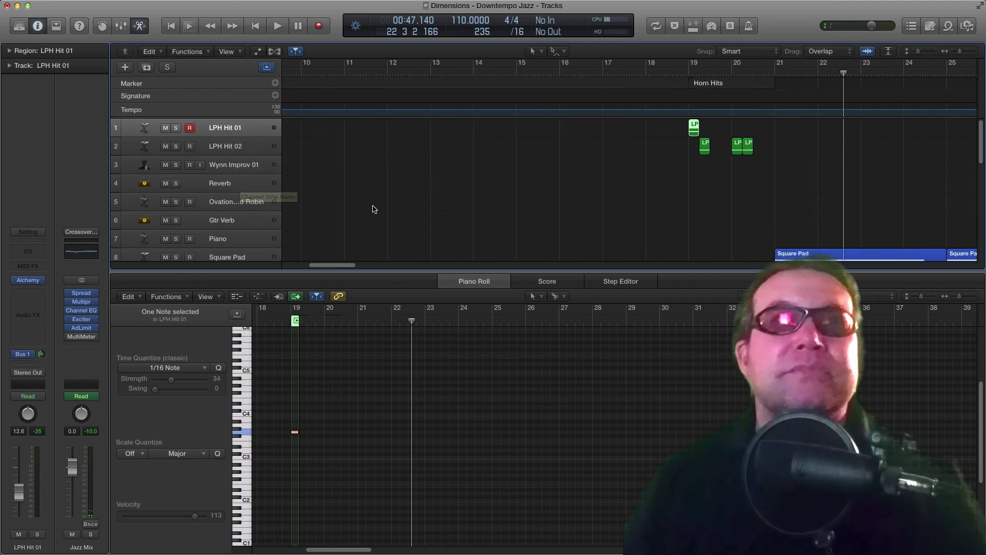
pyautogui.hscroll(2, 482, 194)
pyautogui.scroll(-8, 591, 185)
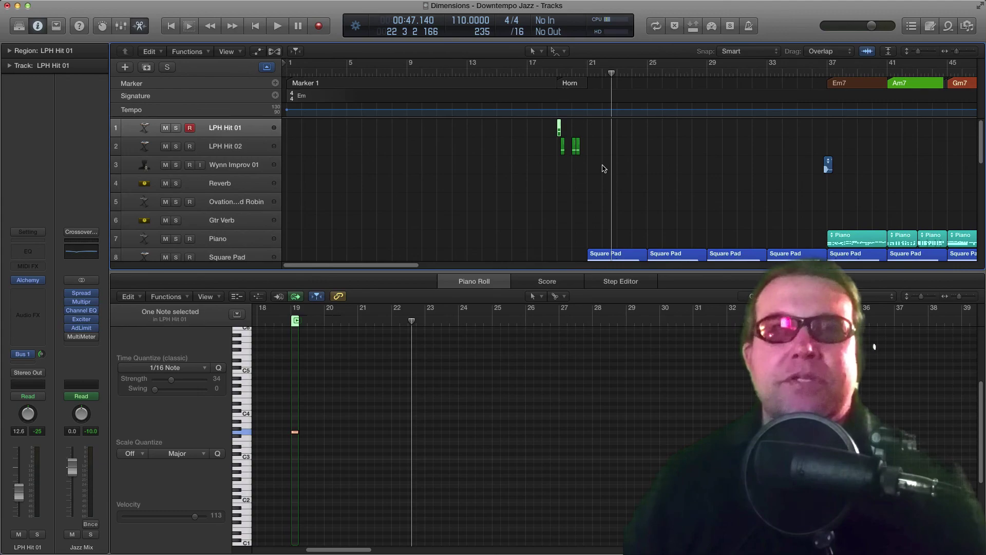
pyautogui.hscroll(3, 586, 165)
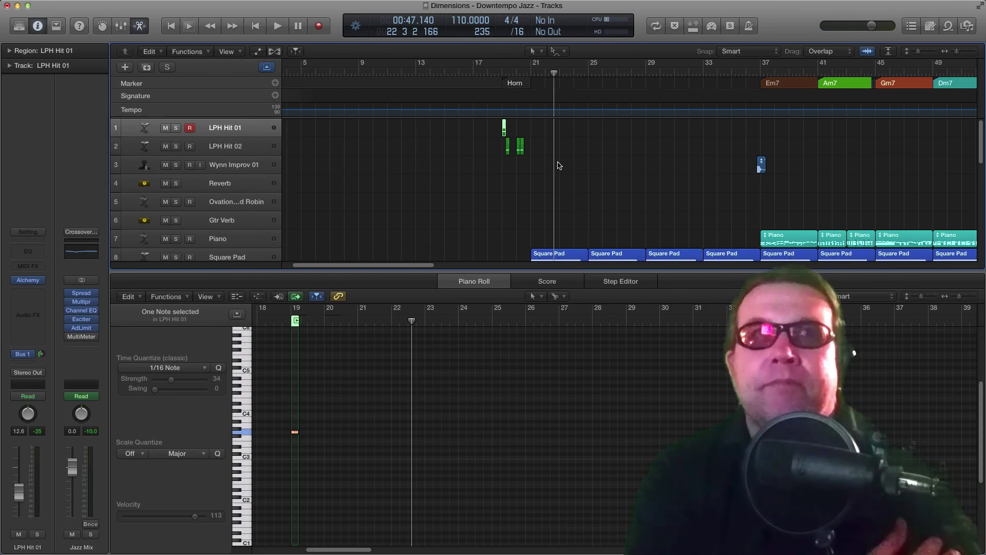
pyautogui.scroll(-4, 557, 163)
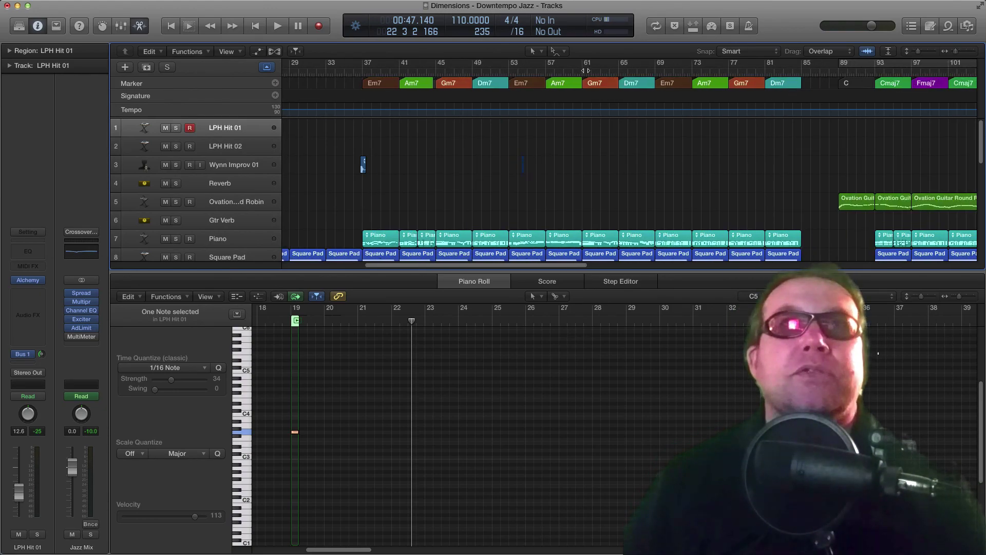
pyautogui.hscroll(5, 633, 155)
pyautogui.hscroll(8, 731, 97)
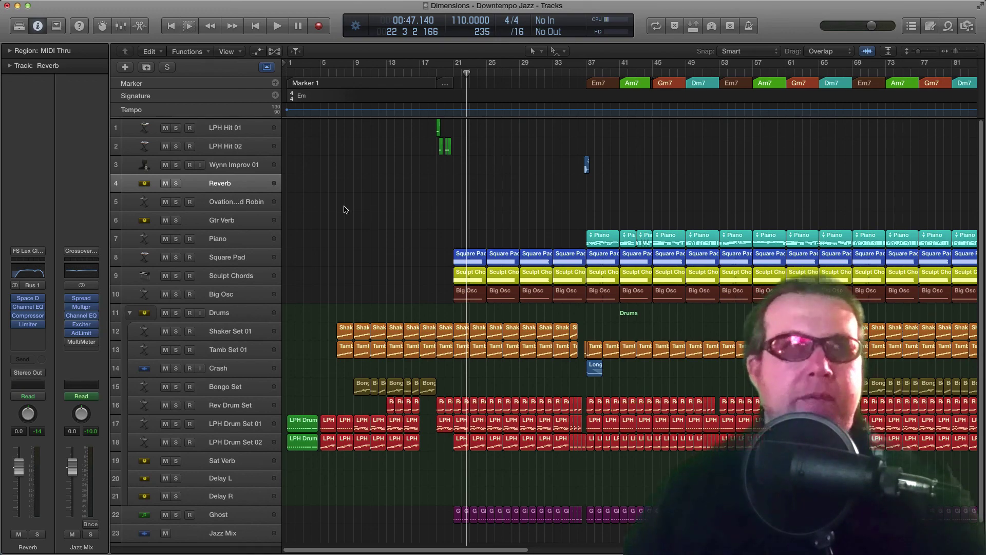
# Play the full arrangement from bar 1 with the timeline enlarged to follow the intro.
pyautogui.press('Return')
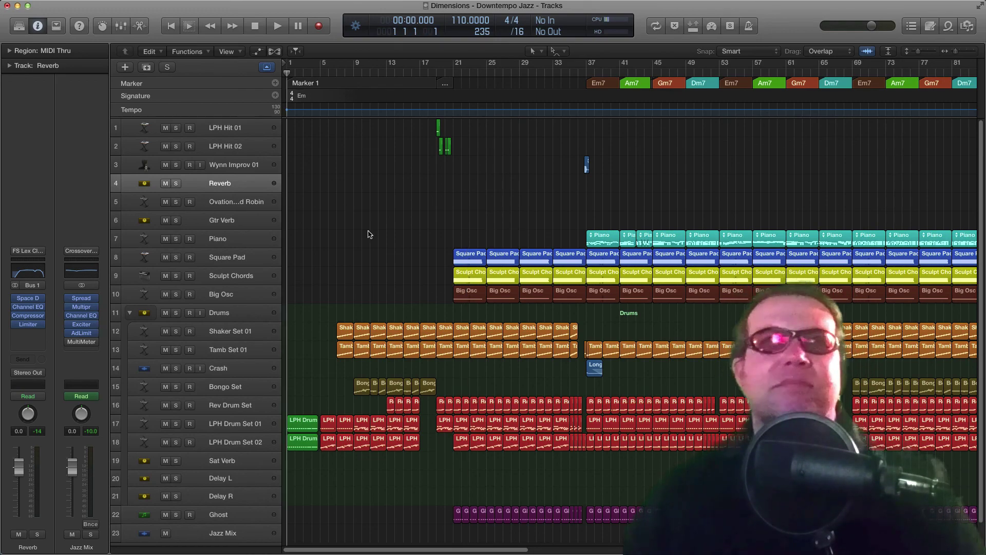
pyautogui.press('space')
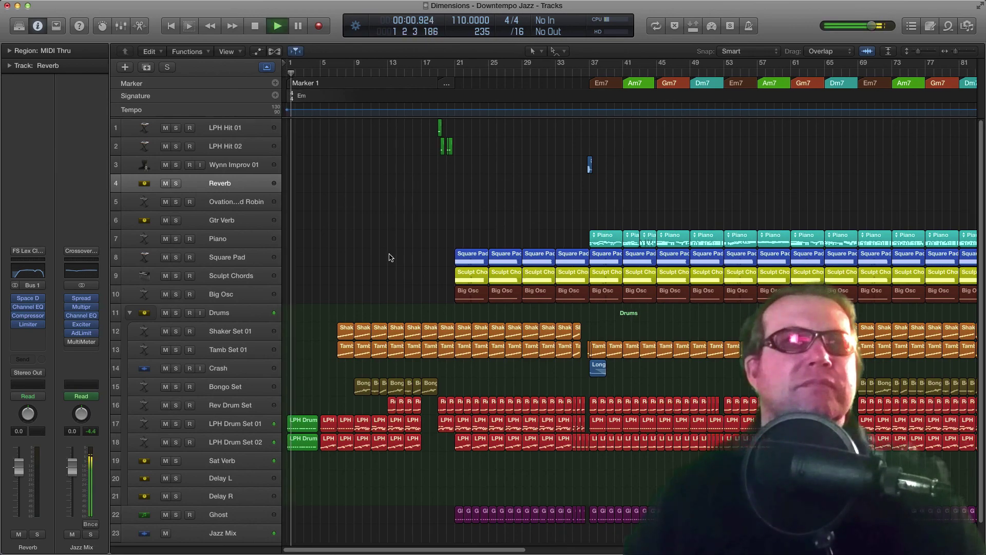
pyautogui.press('super+Right')
pyautogui.press('super+Right')
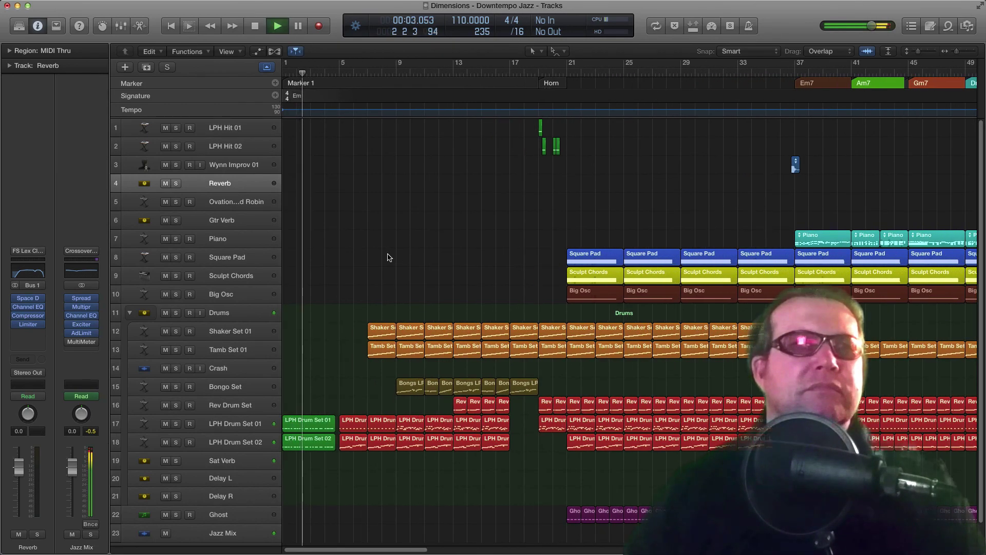
pyautogui.press('super+Right')
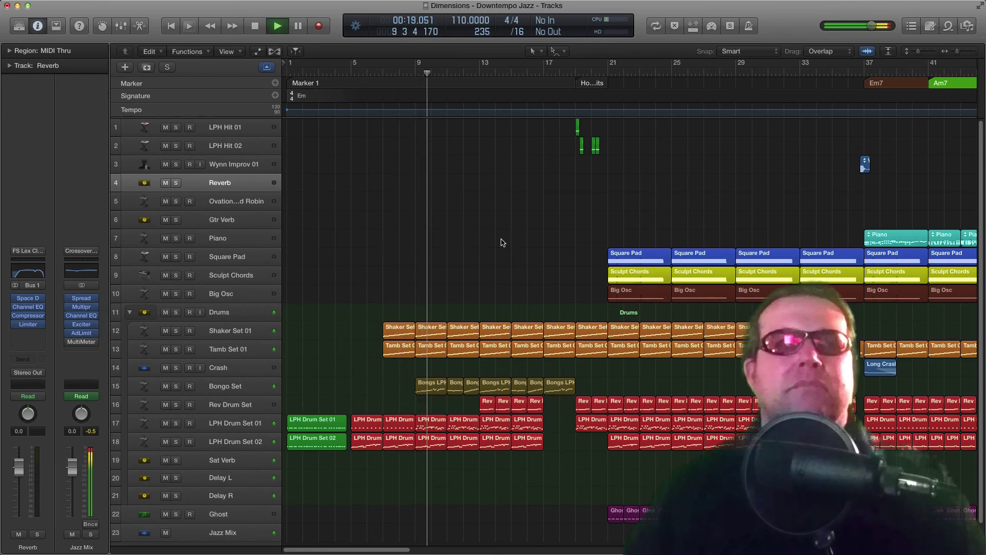
# Display the track automation near the end of the Dm7 section, examine the volume curves across the tracks, and hide it again.
pyautogui.scroll(-1, 501, 241)
pyautogui.hscroll(2, 497, 243)
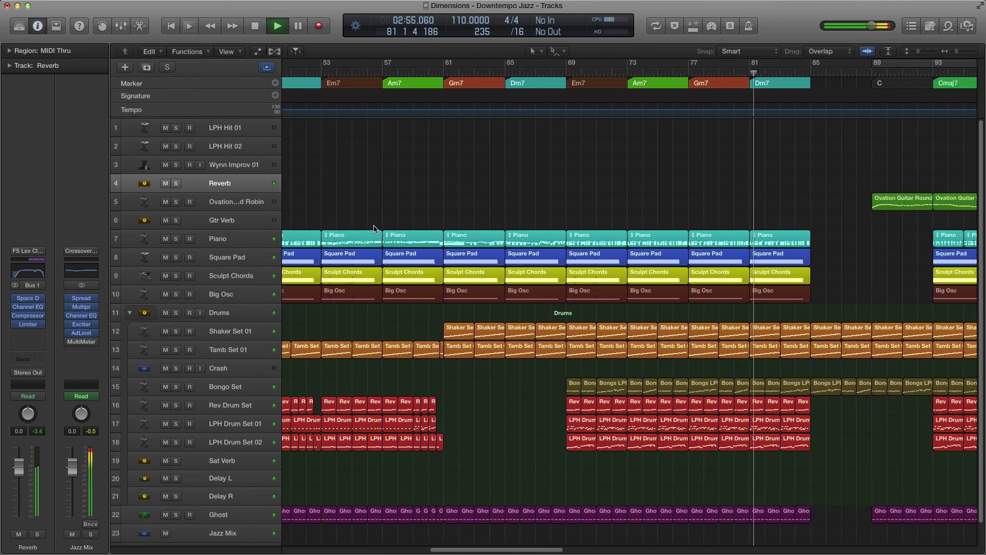
pyautogui.press('a')
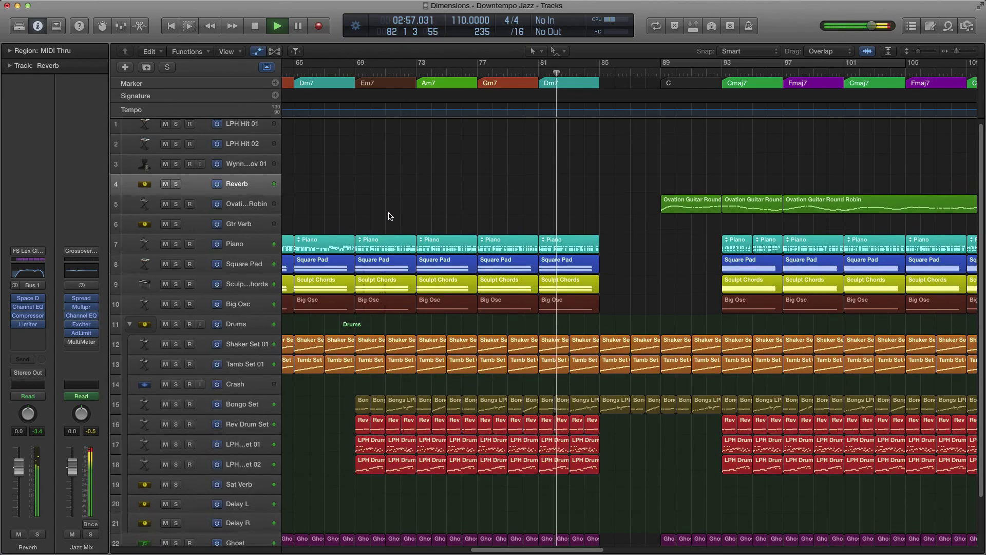
pyautogui.scroll(-5, 444, 237)
pyautogui.scroll(-5, 444, 237)
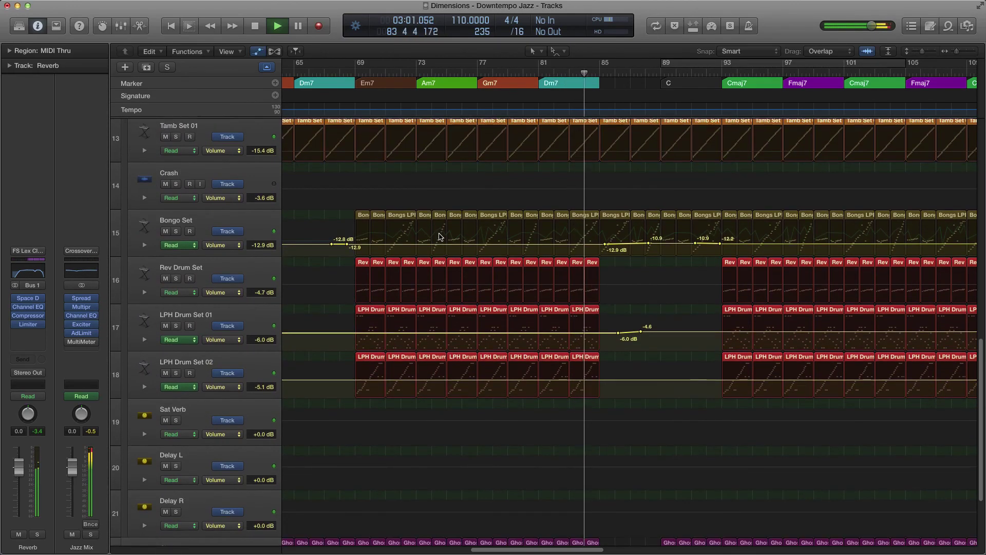
pyautogui.scroll(10, 440, 237)
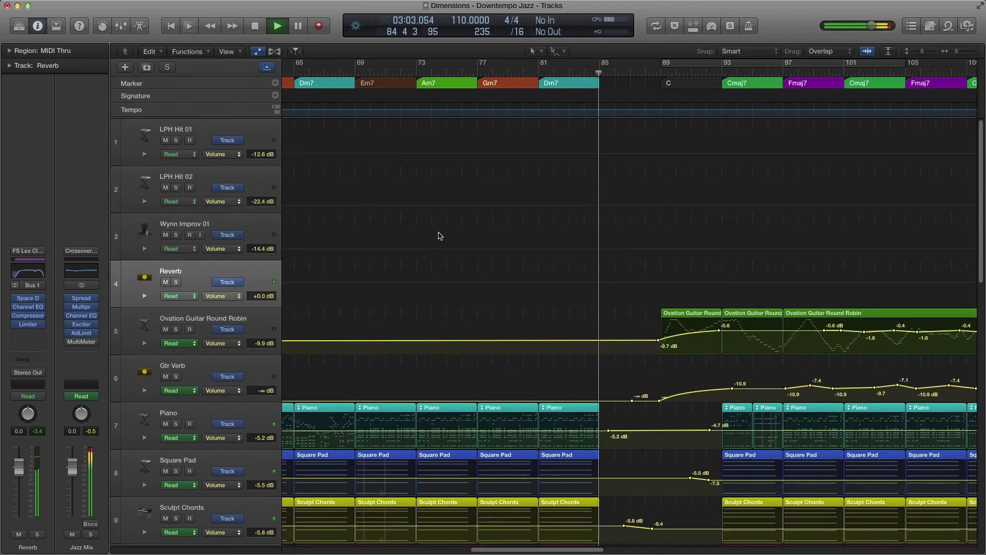
pyautogui.scroll(-5, 439, 237)
pyautogui.press('a')
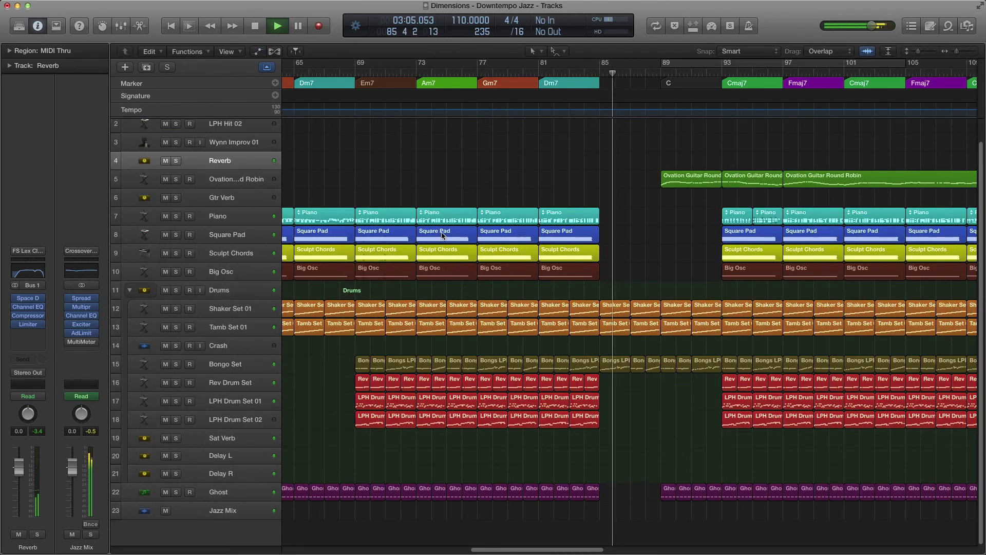
# Follow the playback from the percussion break into the C section, keeping the guitar entry and upcoming Cmaj7 and Fmaj7 regions in view.
pyautogui.scroll(5, 535, 259)
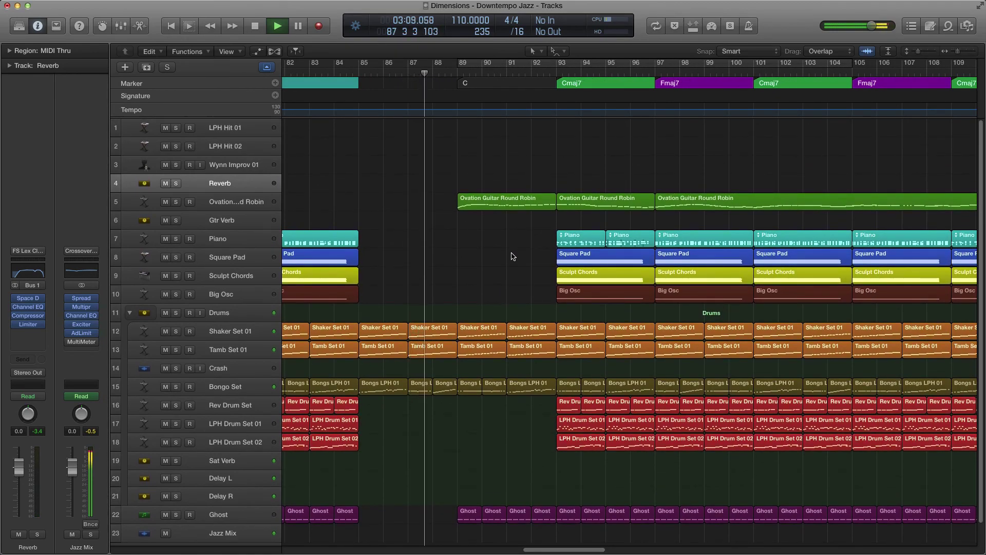
pyautogui.scroll(-1, 457, 251)
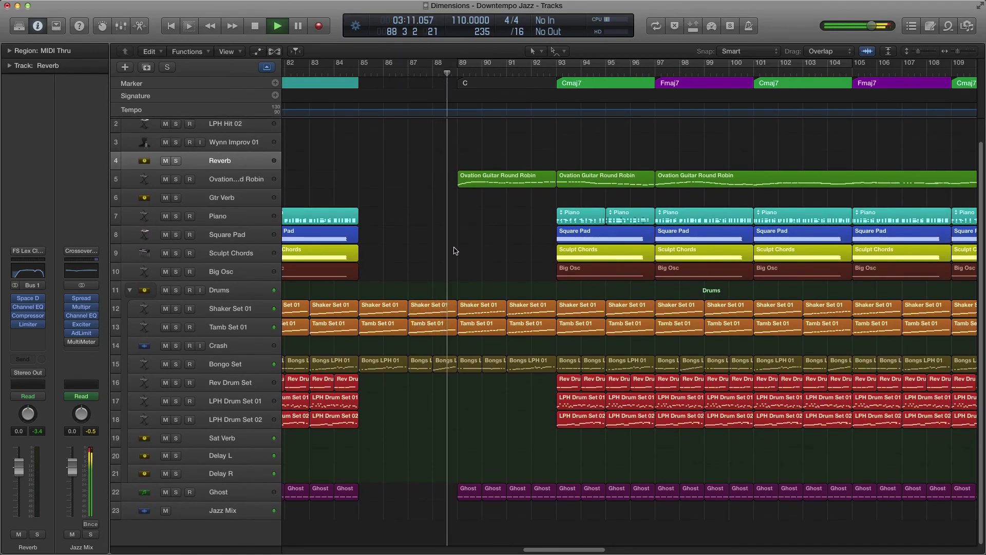
pyautogui.scroll(-3, 457, 250)
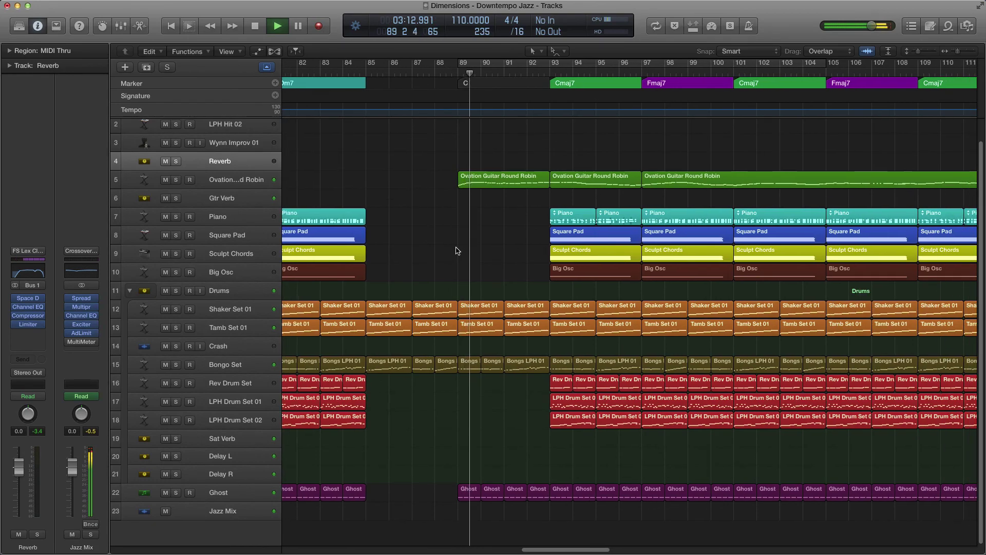
pyautogui.hscroll(3, 458, 249)
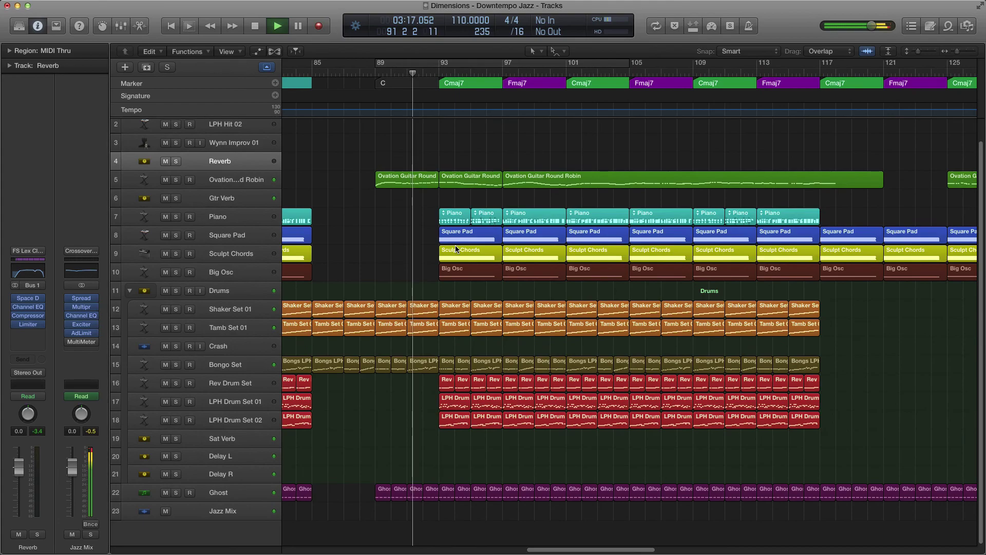
pyautogui.hscroll(2, 457, 250)
pyautogui.hscroll(3, 455, 249)
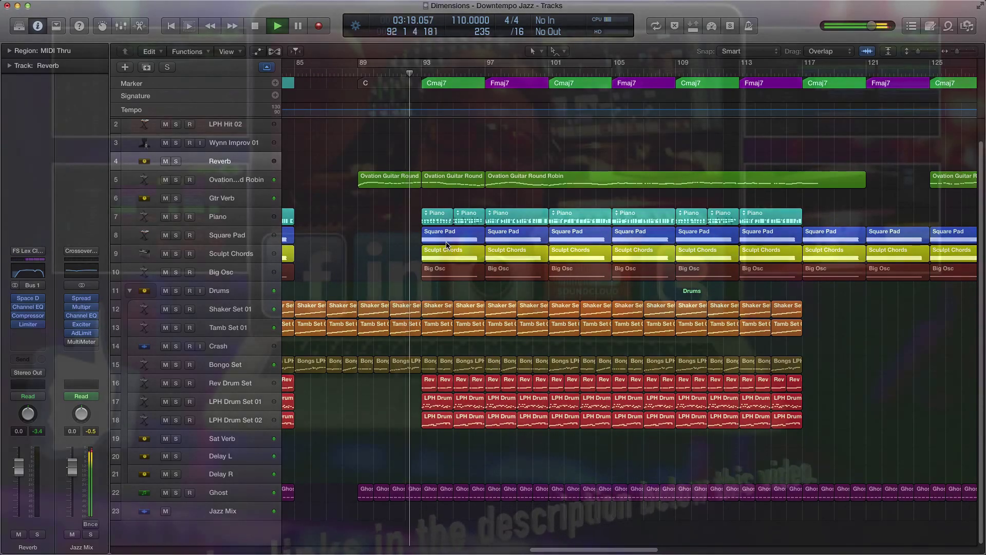
# Display the volume automation from the guitar break through the closing Cmaj7, Fm and C sections, then hide it and follow the ending.
pyautogui.press('a')
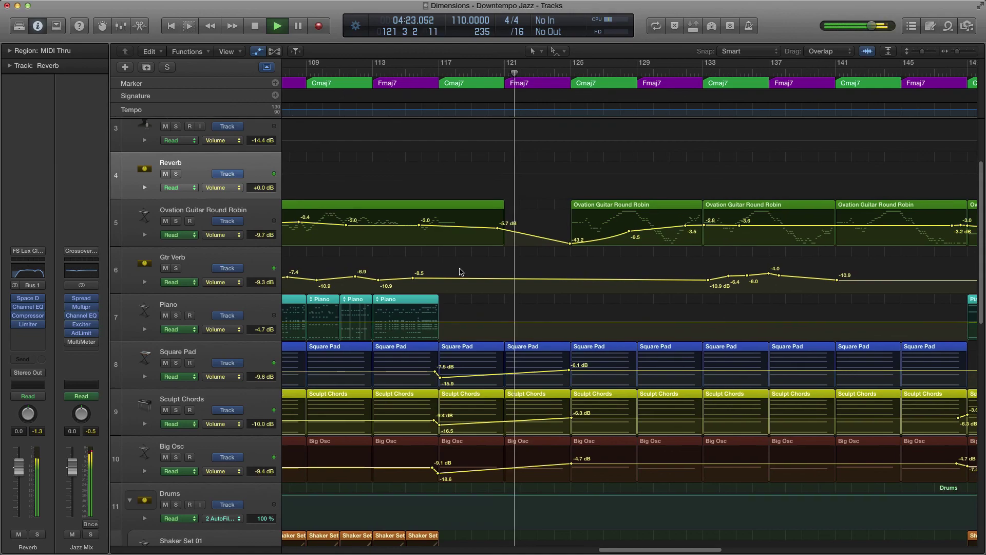
pyautogui.press('super+Right')
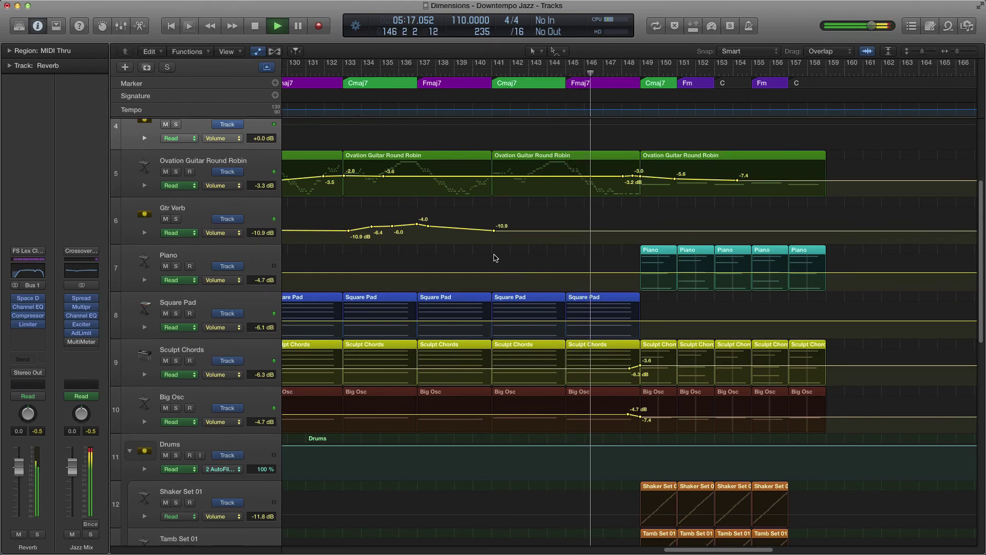
pyautogui.press('super+Right')
pyautogui.scroll(-5, 495, 258)
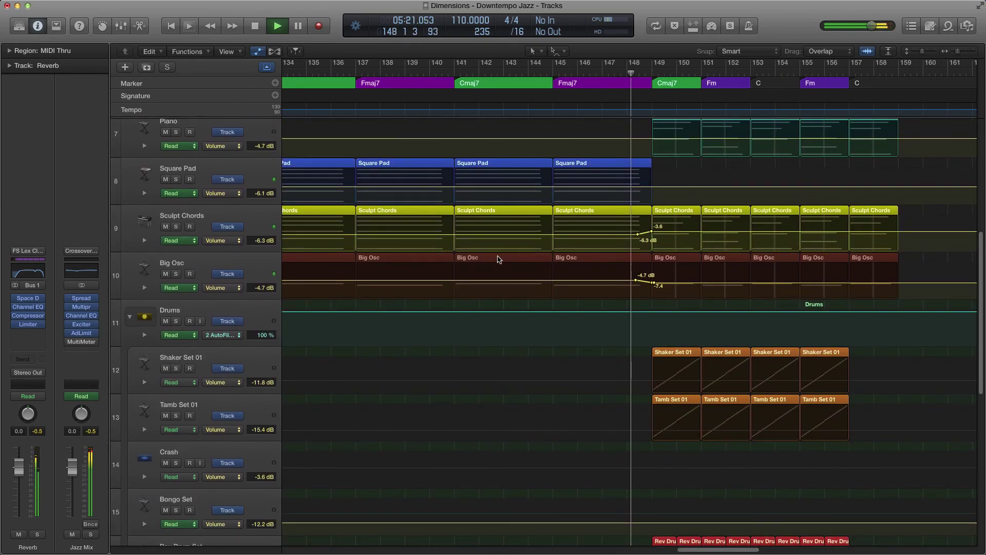
pyautogui.scroll(8, 497, 260)
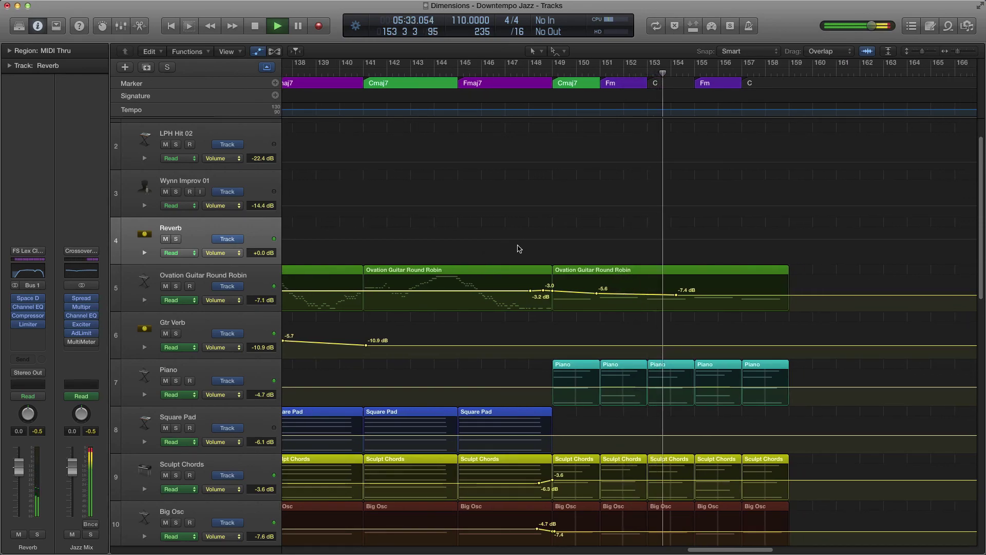
pyautogui.press('super+Up')
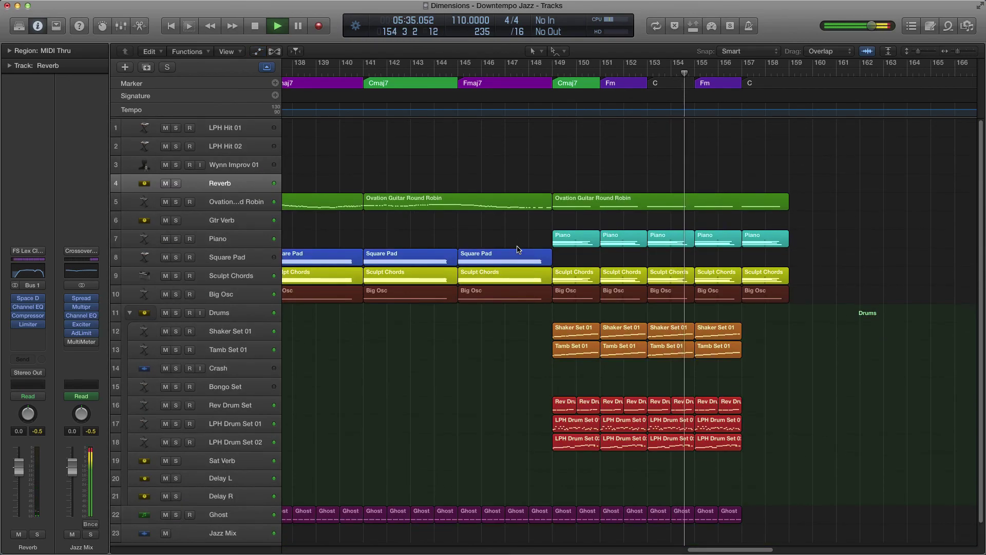
pyautogui.press('super+Right')
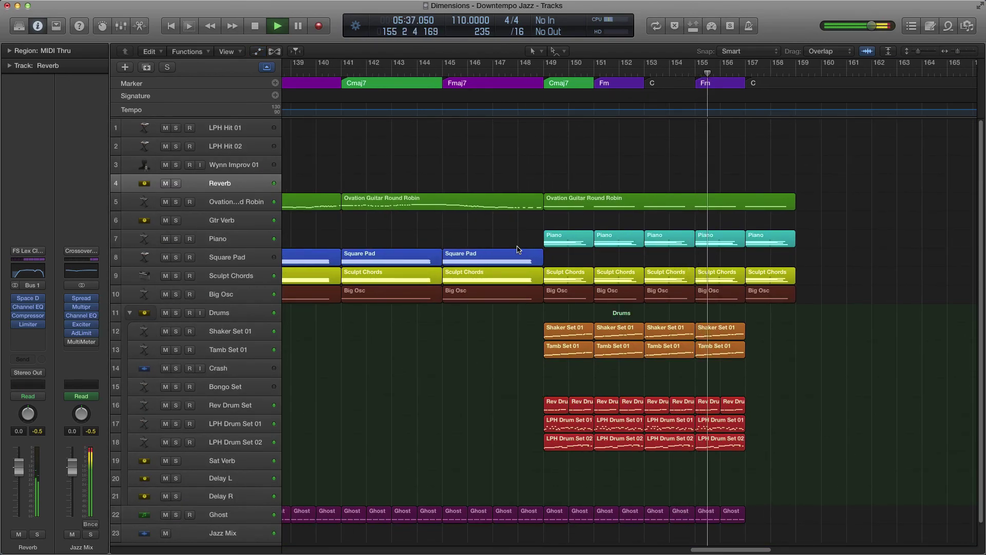